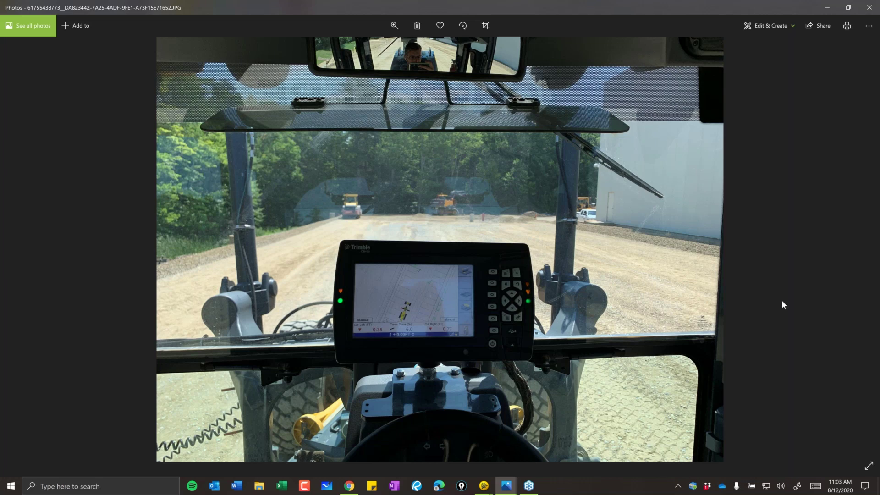
# Bring up the open photos IMG_2986.JPG and IMG_7399.JPG in the Photos app.
pyautogui.hotkey('alt', 'Tab')
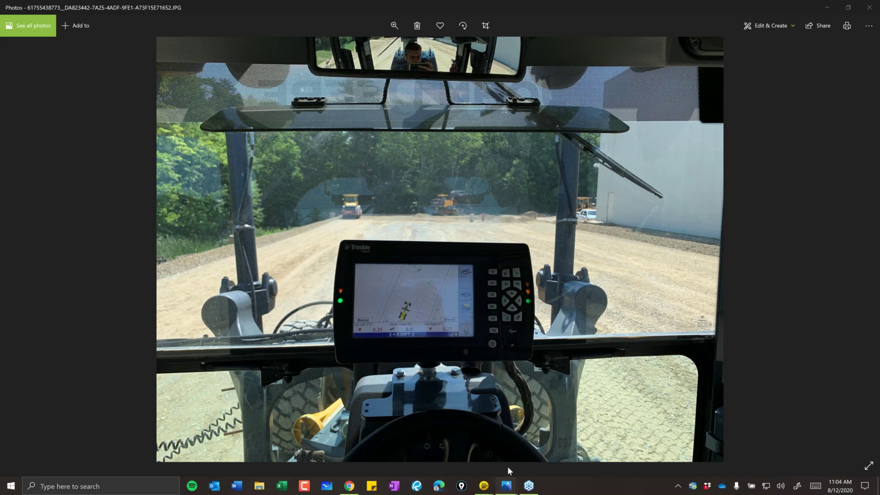
pyautogui.moveTo(508, 467)
pyautogui.click(380, 448)
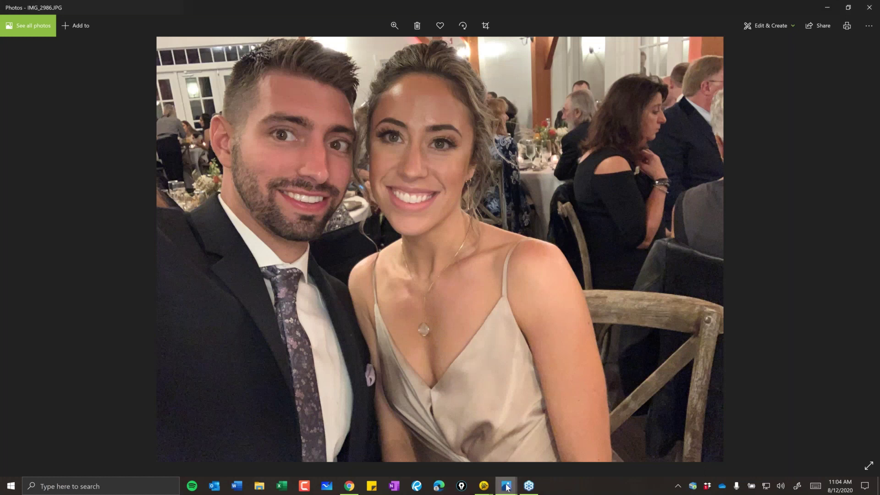
pyautogui.moveTo(507, 487)
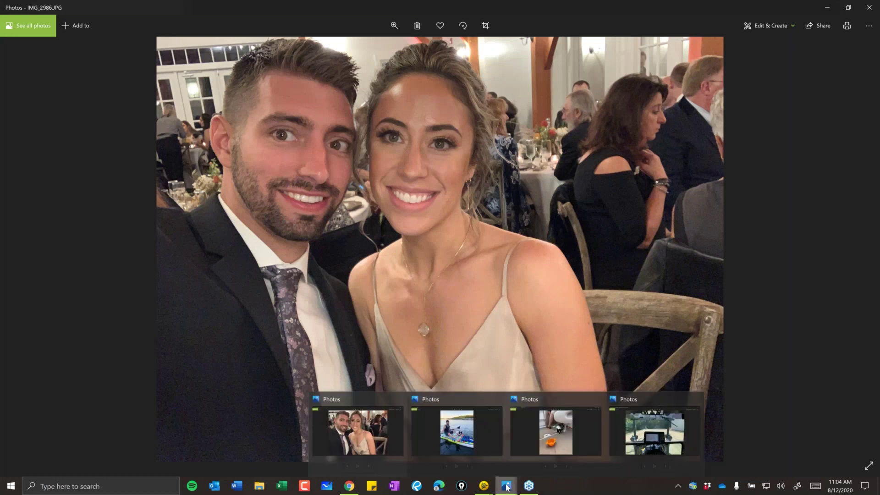
pyautogui.click(555, 444)
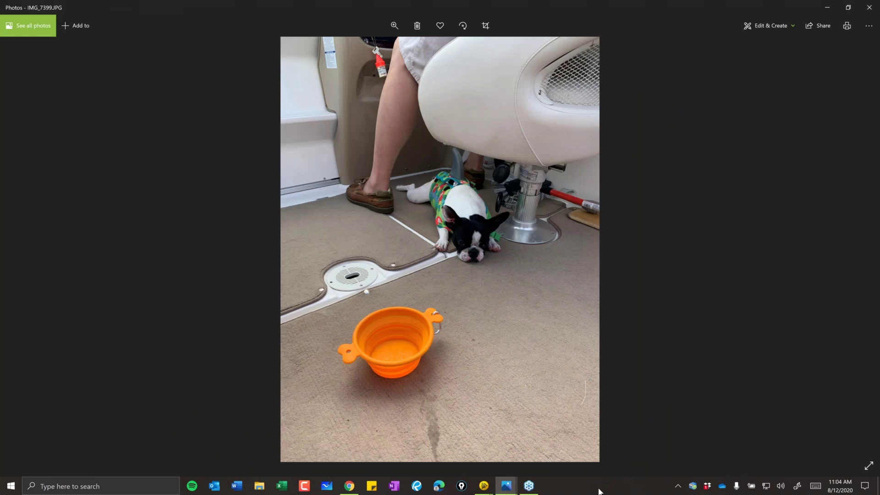
# Switch to the Road project in Trimble Business Center and examine the site plan around the road, pond and numbered house lots.
pyautogui.moveTo(481, 490)
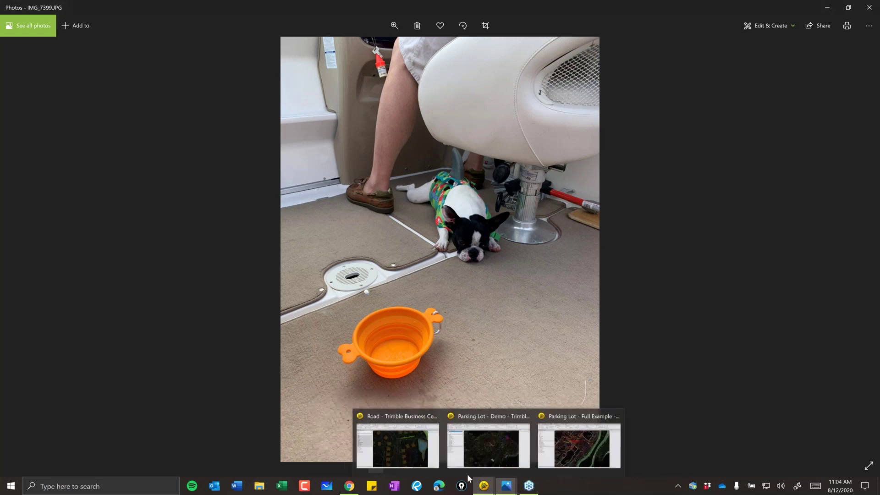
pyautogui.click(398, 440)
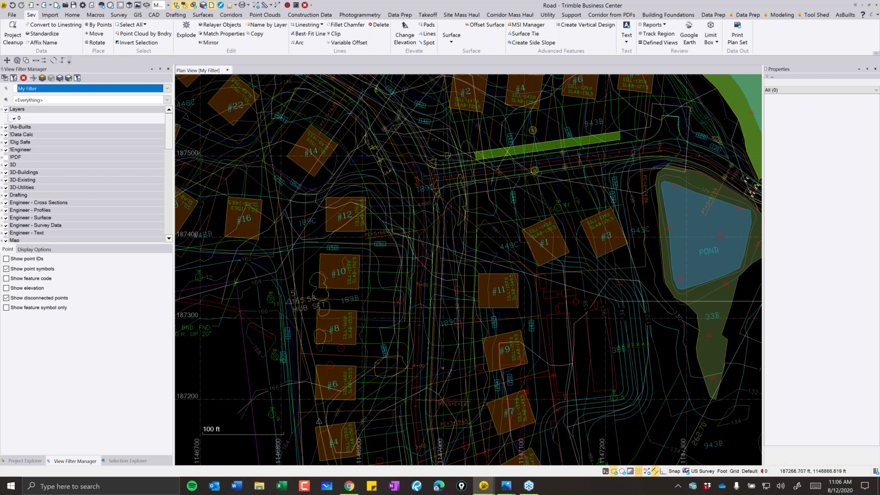
pyautogui.scroll(-2, 515, 296)
pyautogui.scroll(-5, 515, 296)
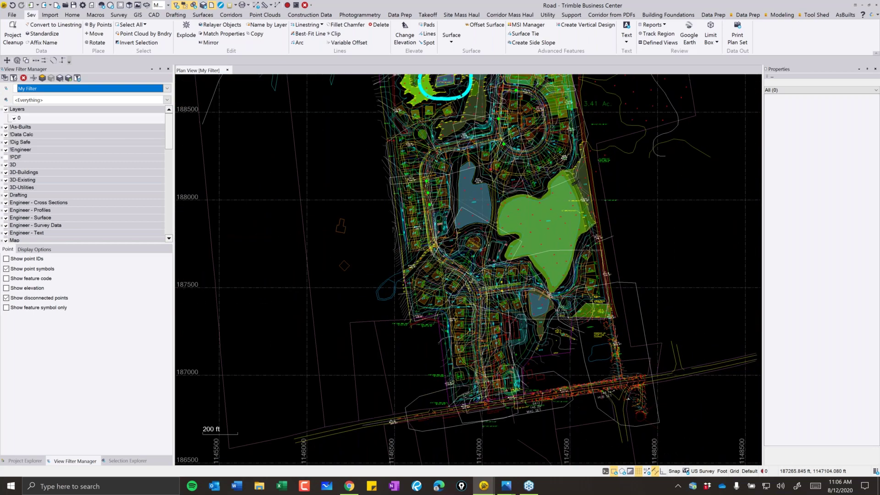
pyautogui.moveTo(553, 317); pyautogui.dragTo(554, 332, button='middle')
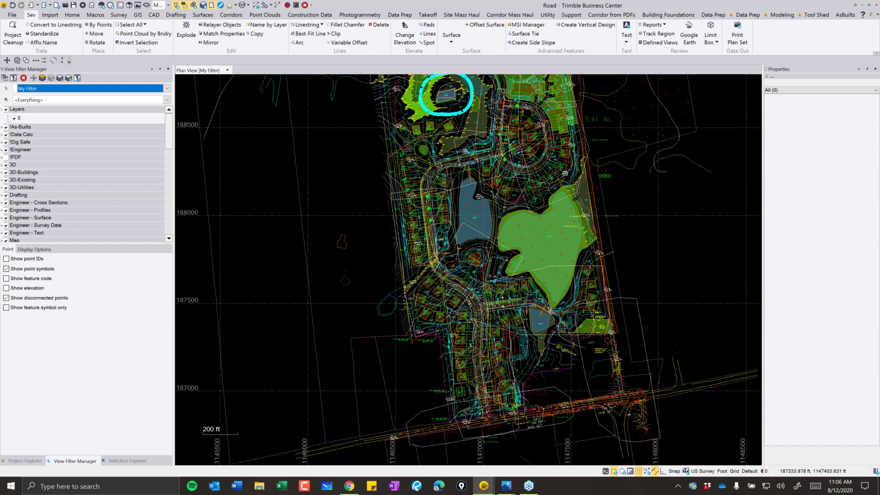
pyautogui.moveTo(552, 329)
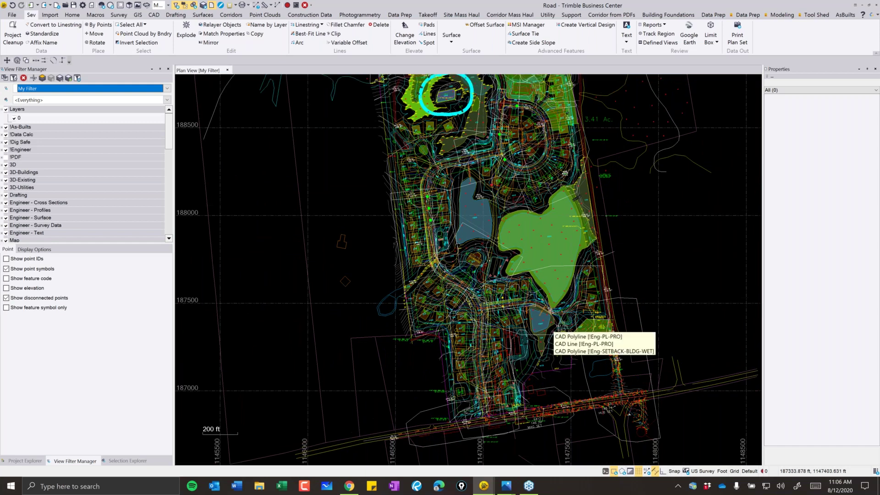
pyautogui.scroll(5, 510, 380)
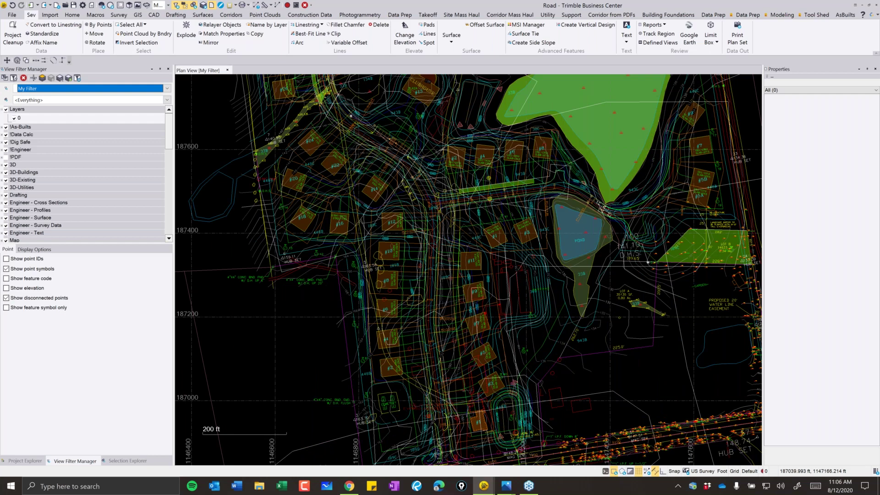
pyautogui.scroll(2, 408, 342)
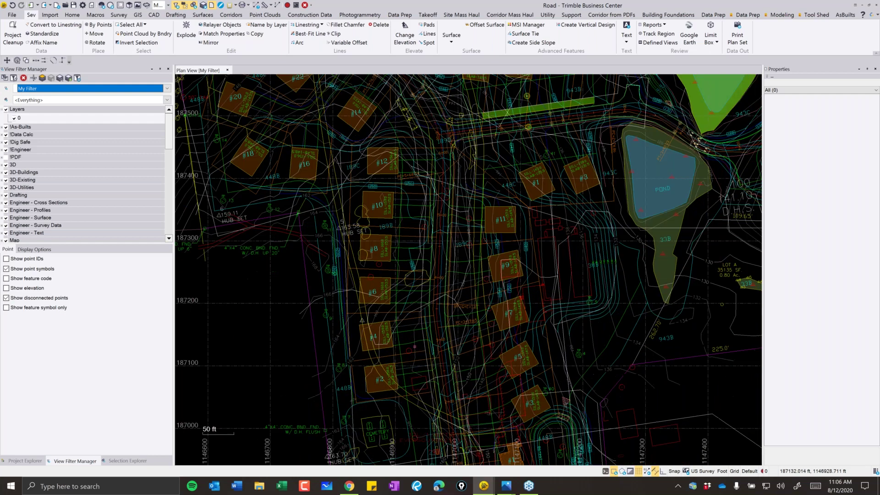
pyautogui.scroll(2, 449, 345)
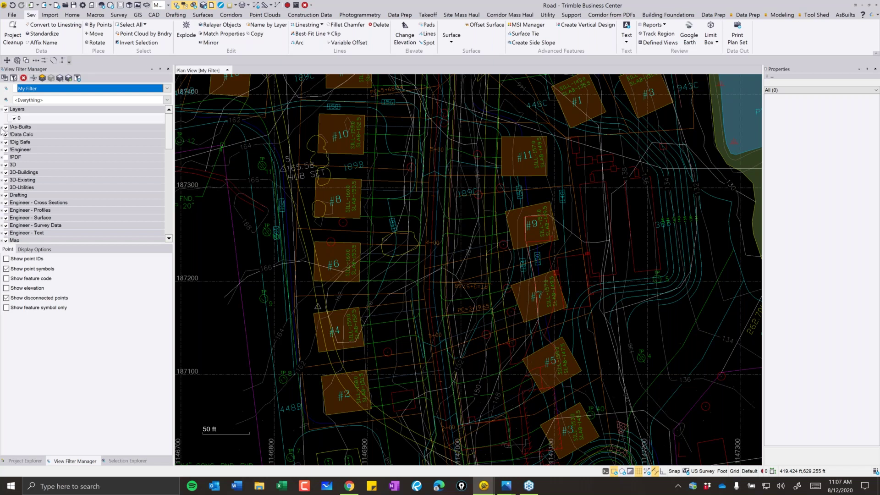
# Expand the !Engineer layer group and hide and reshow its layers to check which linework in the plan they hold.
pyautogui.click(1, 129)
pyautogui.click(2, 150)
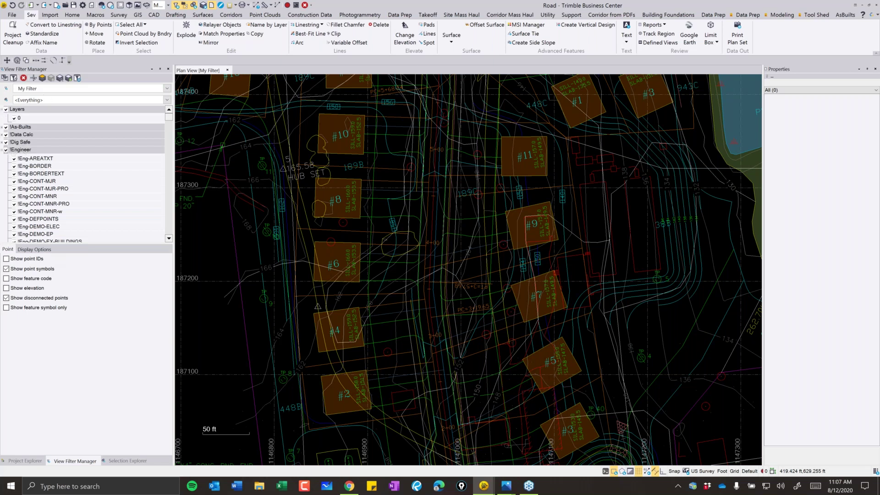
pyautogui.click(6, 150)
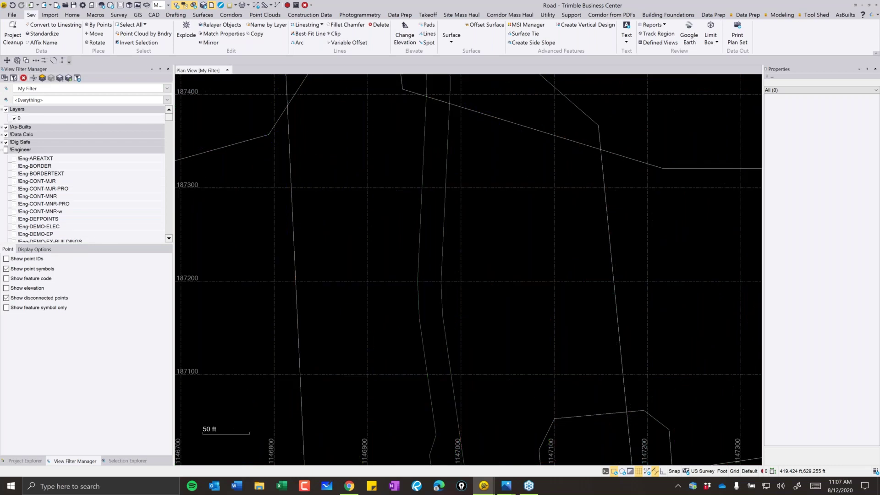
pyautogui.scroll(-3, 396, 248)
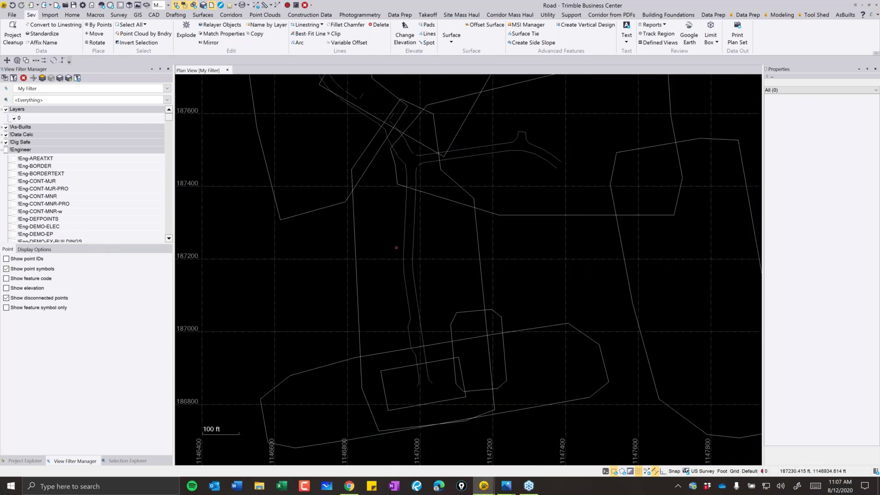
pyautogui.click(6, 150)
pyautogui.scroll(-2, 479, 256)
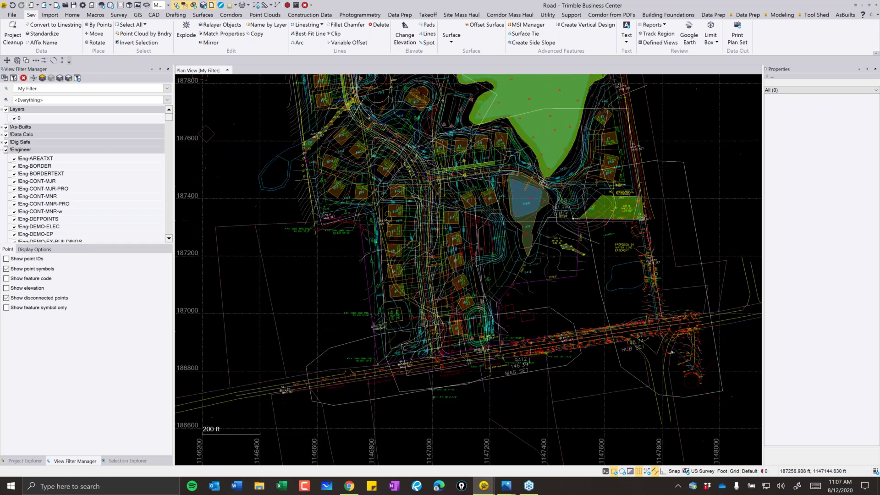
pyautogui.moveTo(413, 115); pyautogui.dragTo(435, 160, button='middle')
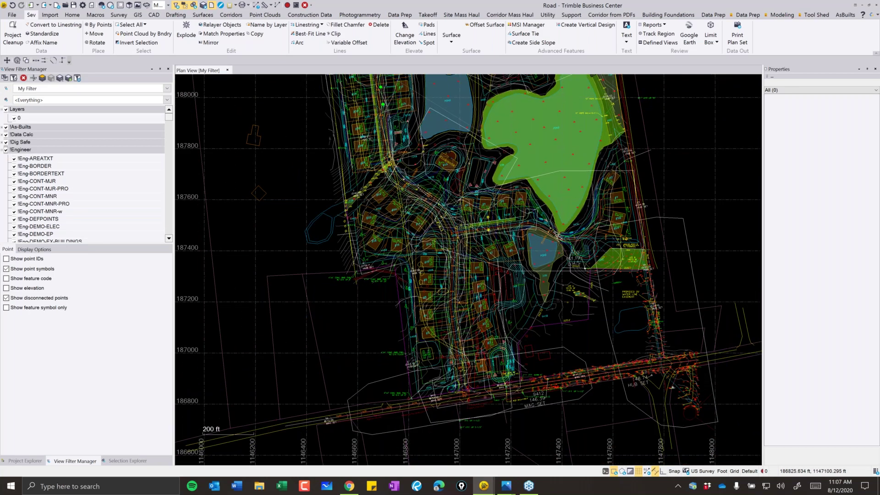
pyautogui.moveTo(582, 401); pyautogui.dragTo(561, 471, button='middle')
pyautogui.scroll(8, 428, 397)
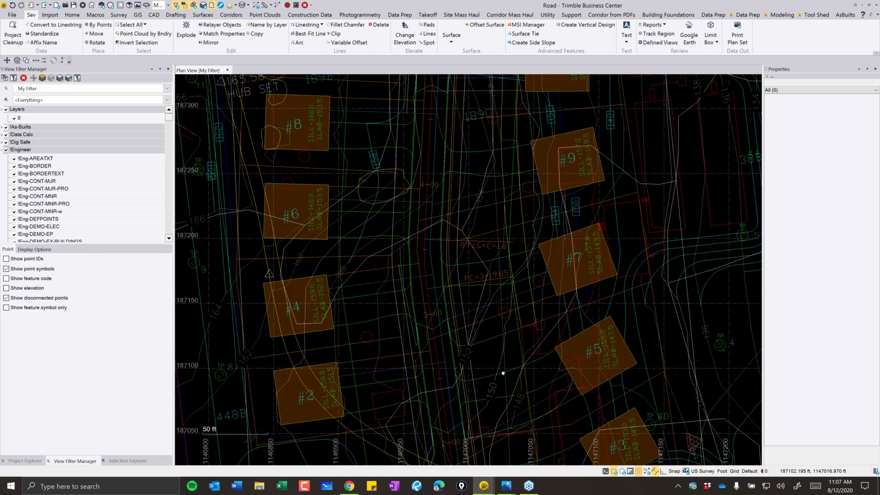
# Start the Standardize layers command and isolate the !Engineer layer group in the plan view.
pyautogui.click(43, 33)
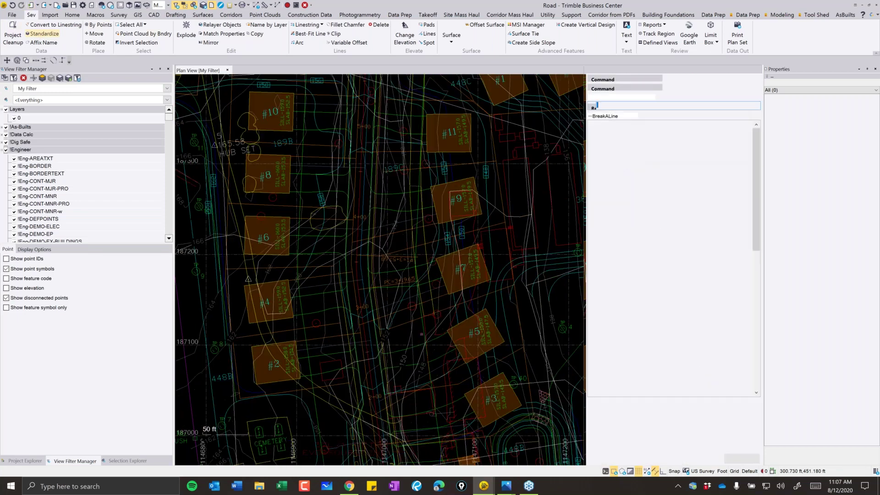
pyautogui.scroll(5, 402, 308)
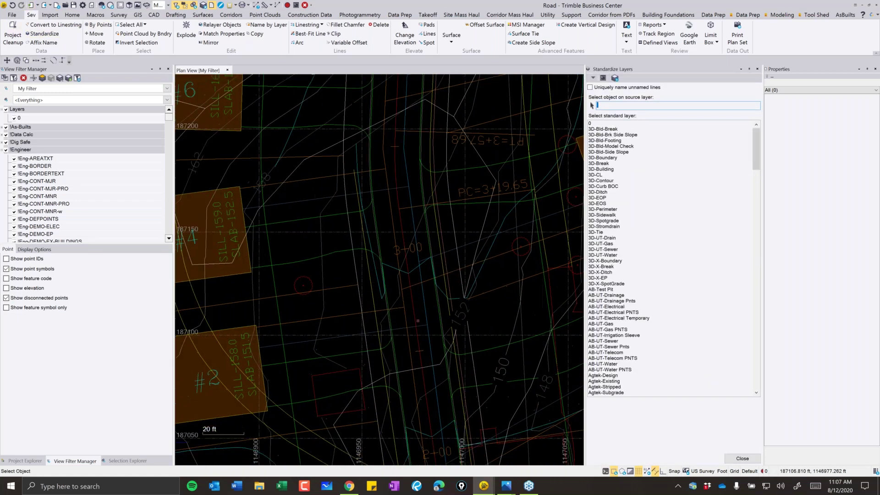
pyautogui.rightClick(22, 136)
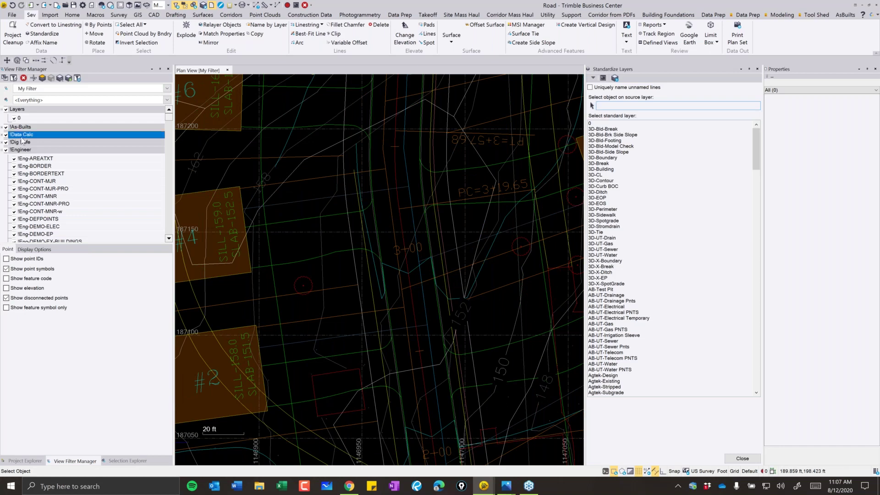
pyautogui.click(36, 152)
pyautogui.click(7, 150)
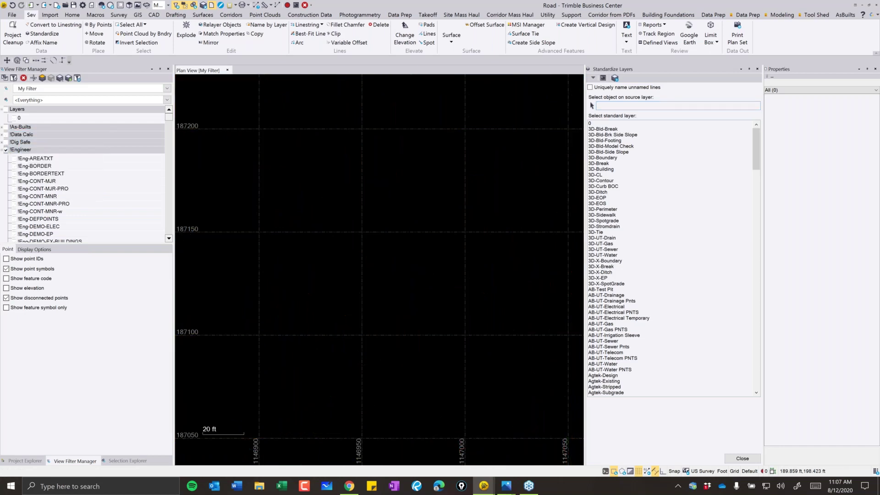
pyautogui.scroll(-4, 363, 292)
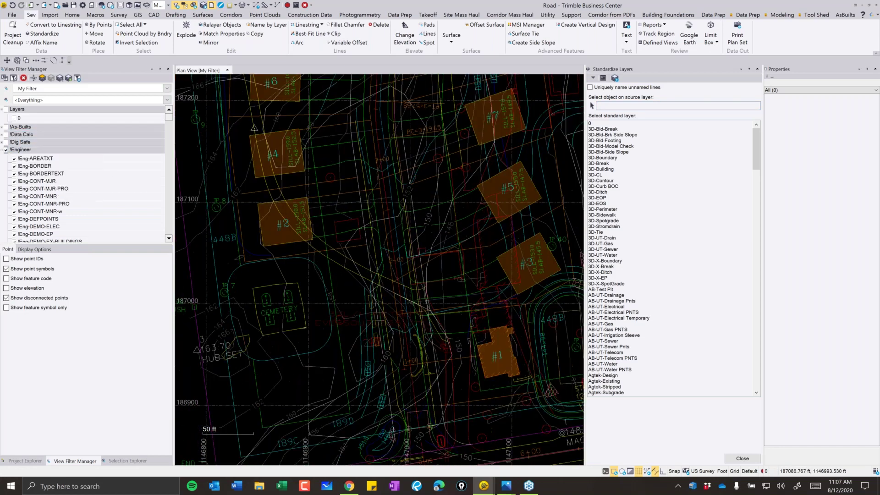
# Standardize the existing major contours near building #1 from layer !Eng-CONT-MJR to X-Contour.
pyautogui.scroll(4, 523, 308)
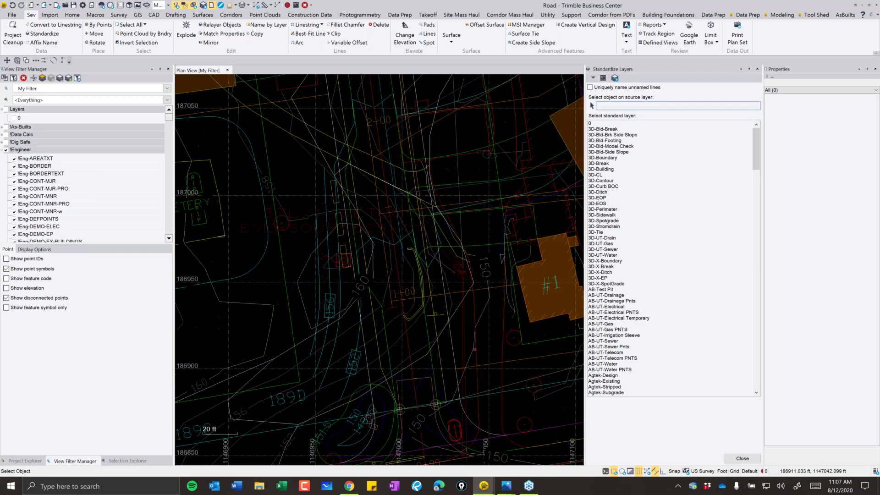
pyautogui.click(523, 308)
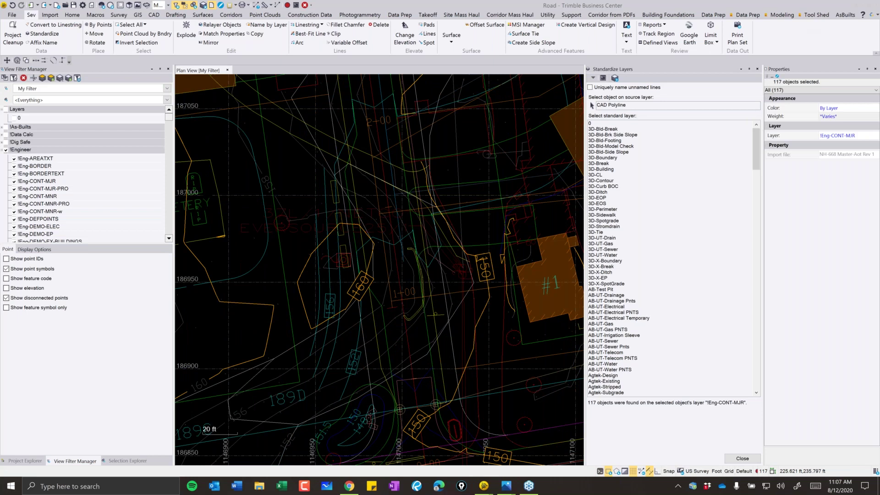
pyautogui.scroll(-20, 661, 270)
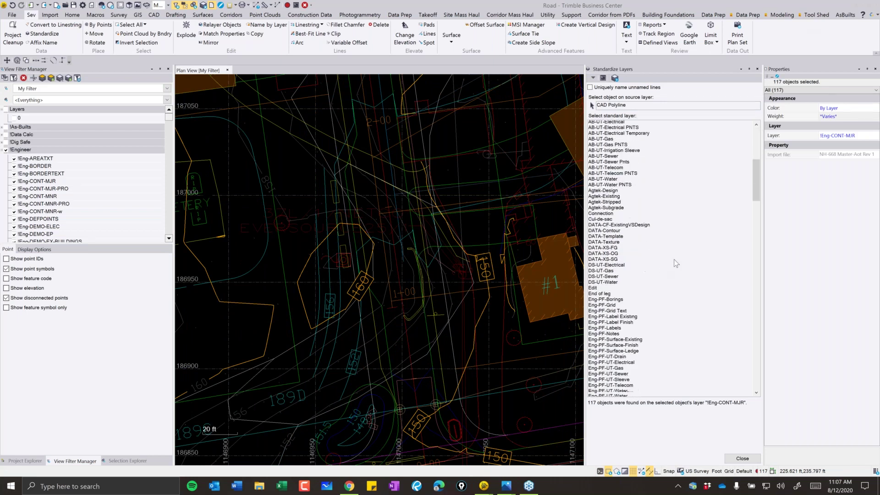
pyautogui.scroll(4, 619, 256)
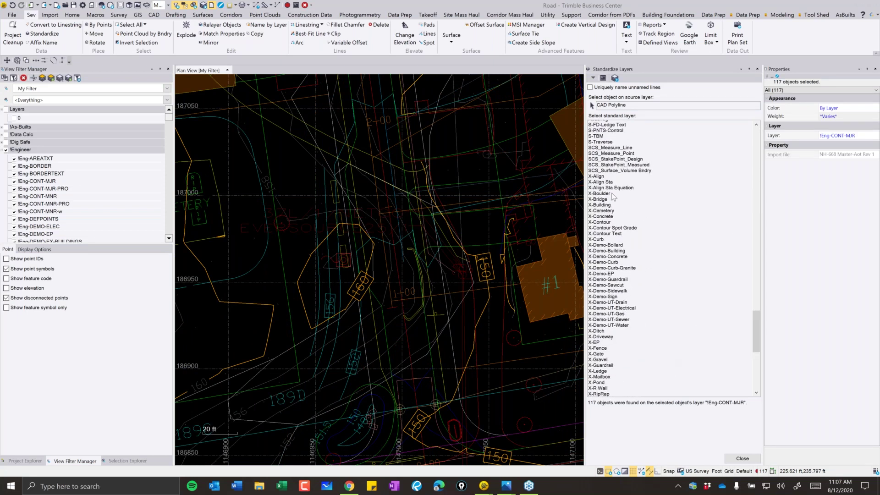
pyautogui.click(606, 226)
# Standardize the existing minor contours on layer !Eng-CONT-MNR to X-Contour.
pyautogui.moveTo(382, 362); pyautogui.dragTo(409, 330, button='middle')
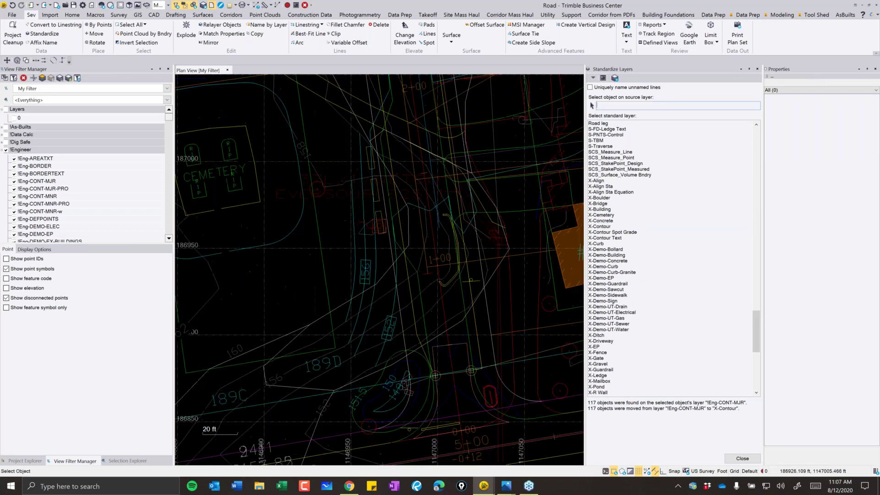
pyautogui.click(436, 305)
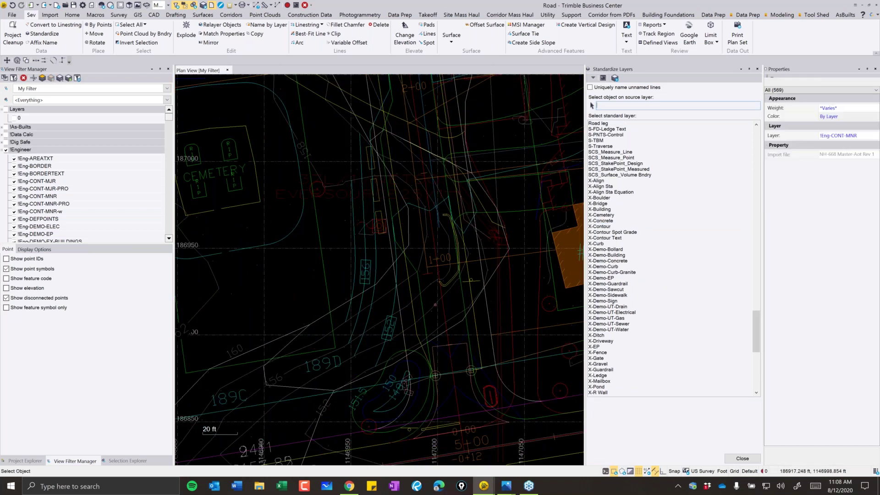
pyautogui.click(607, 228)
# Standardize the proposed minor contours crossing the road near station 3+00 from layer !Eng-CONT-MNR-PRO to P-Contour Minor.
pyautogui.moveTo(370, 93)
pyautogui.mouseDown(button='middle')
pyautogui.moveTo(439, 213)
pyautogui.moveTo(430, 239)
pyautogui.mouseUp(button='middle')
pyautogui.scroll(5, 422, 322)
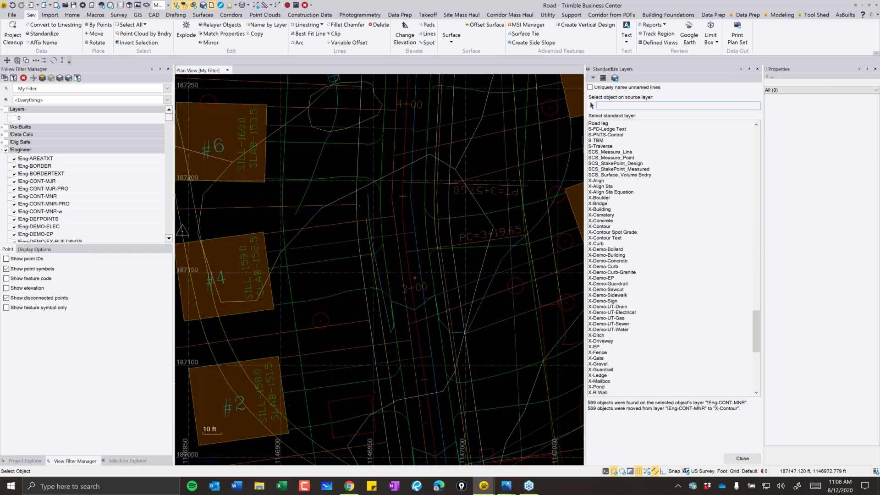
pyautogui.click(420, 322)
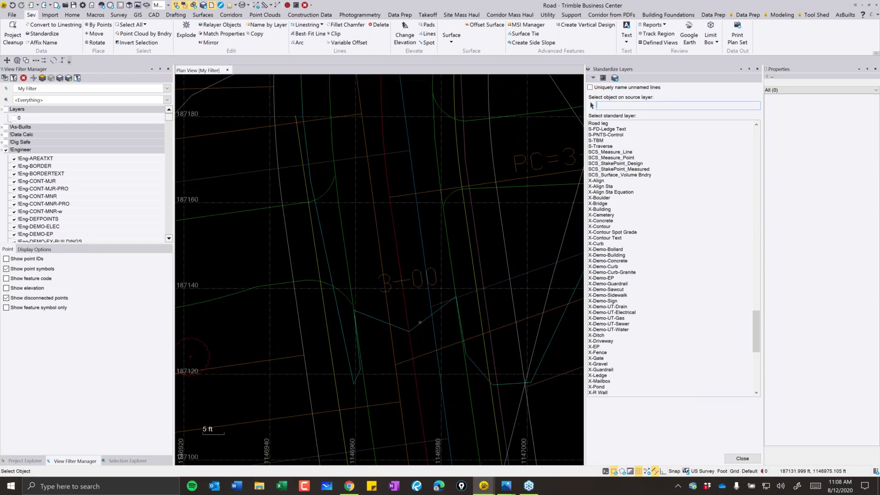
pyautogui.moveTo(755, 330); pyautogui.dragTo(755, 250)
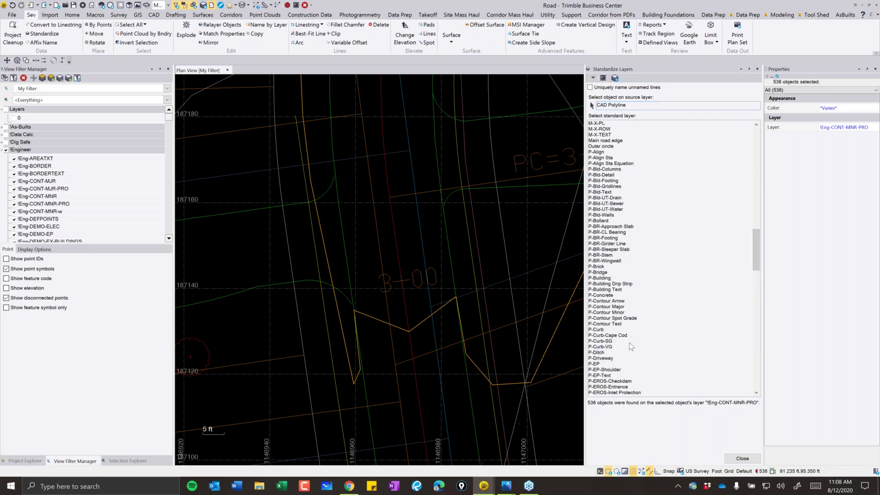
pyautogui.click(614, 313)
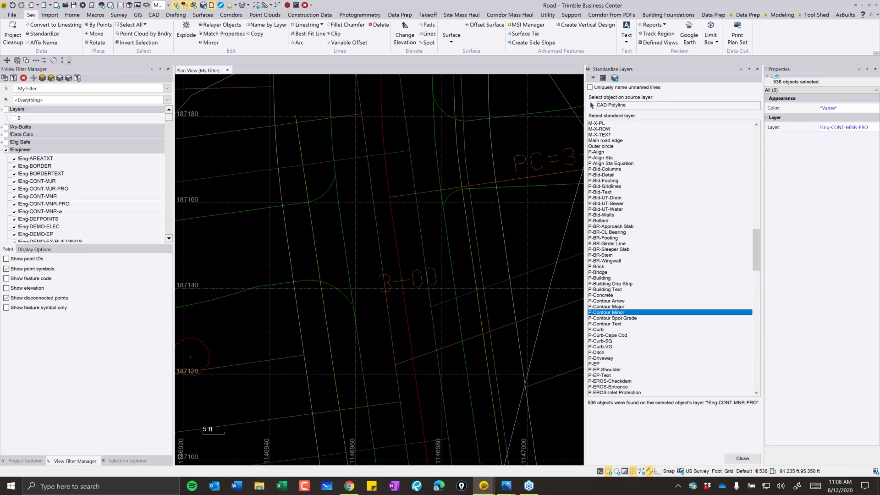
# Standardize the alignment station labels, such as 7+00, from layer !Eng-STALBL to P-Align Sta.
pyautogui.moveTo(408, 248); pyautogui.dragTo(431, 373, button='middle')
pyautogui.scroll(-2, 433, 321)
pyautogui.moveTo(436, 206); pyautogui.dragTo(436, 283, button='middle')
pyautogui.moveTo(446, 97); pyautogui.dragTo(442, 302, button='middle')
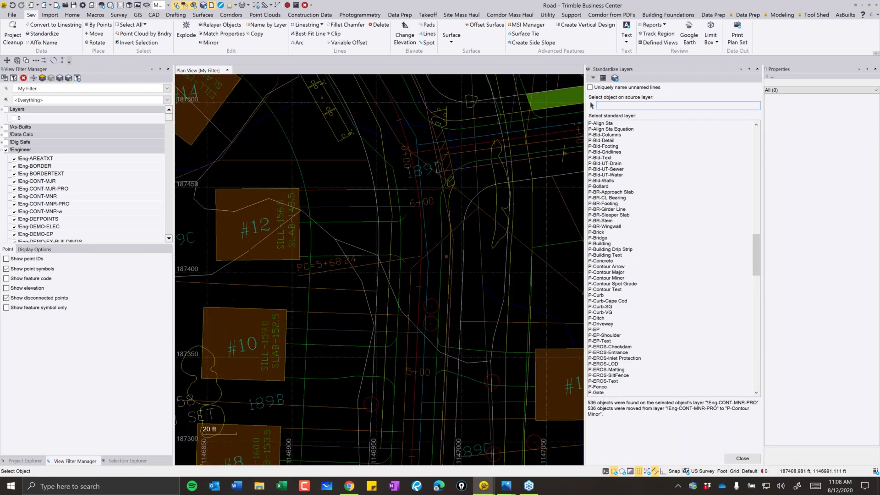
pyautogui.scroll(2, 428, 260)
pyautogui.scroll(-1, 428, 259)
pyautogui.moveTo(412, 138); pyautogui.dragTo(443, 311, button='middle')
pyautogui.scroll(2, 442, 311)
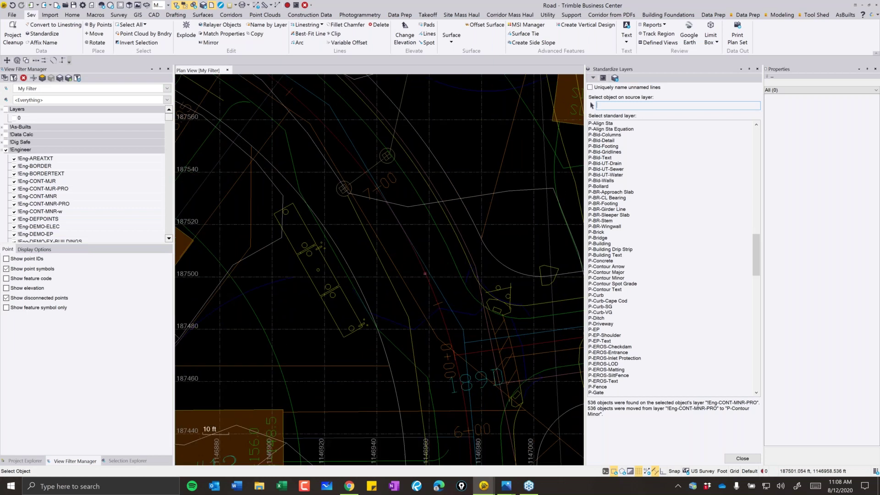
pyautogui.click(389, 180)
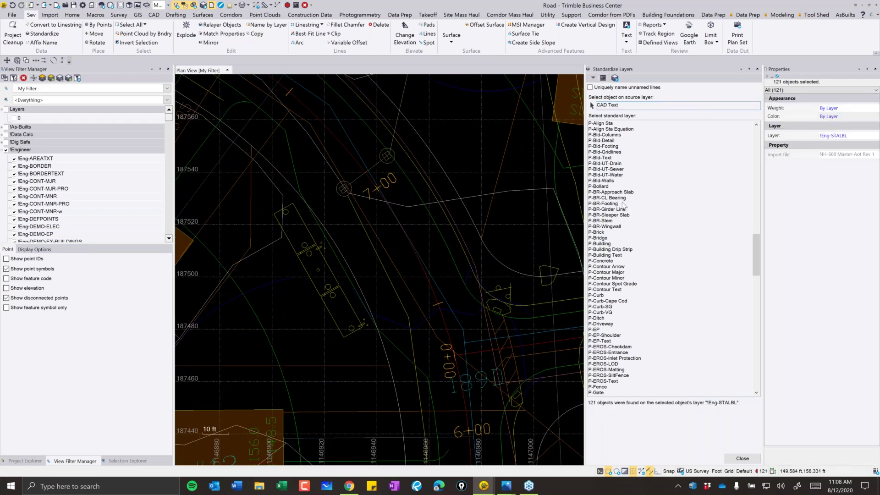
pyautogui.scroll(3, 603, 182)
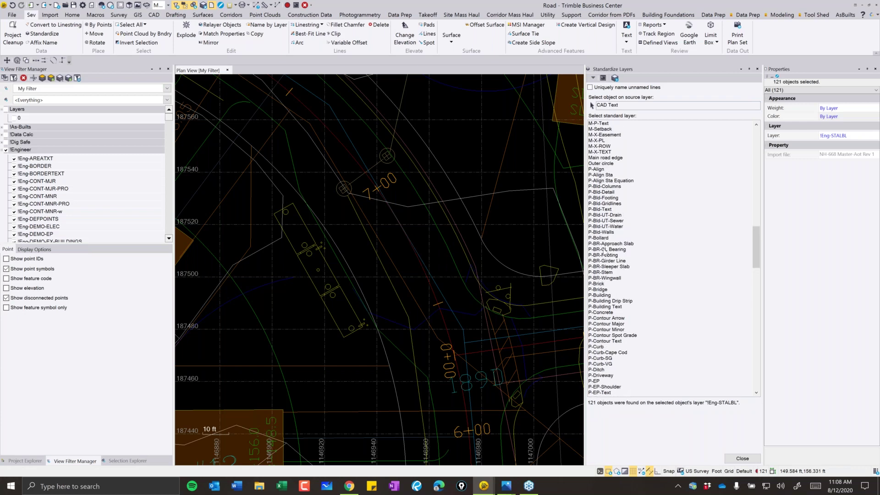
pyautogui.scroll(-2, 606, 269)
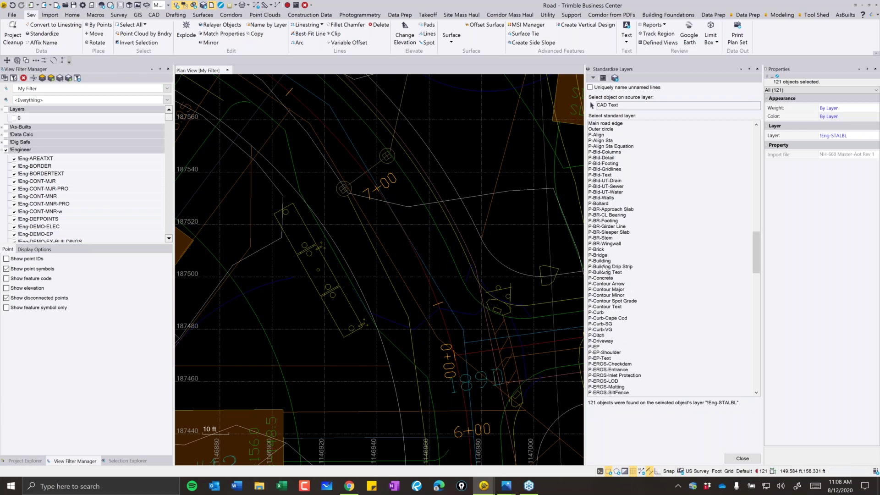
pyautogui.scroll(3, 602, 174)
pyautogui.click(614, 158)
# Standardize the proposed edge-of-pavement linestrings along the road near building #10 from layer !Eng-PRO-EP to P-EP.
pyautogui.scroll(-2, 465, 229)
pyautogui.moveTo(464, 229); pyautogui.dragTo(448, 88, button='middle')
pyautogui.scroll(2, 470, 335)
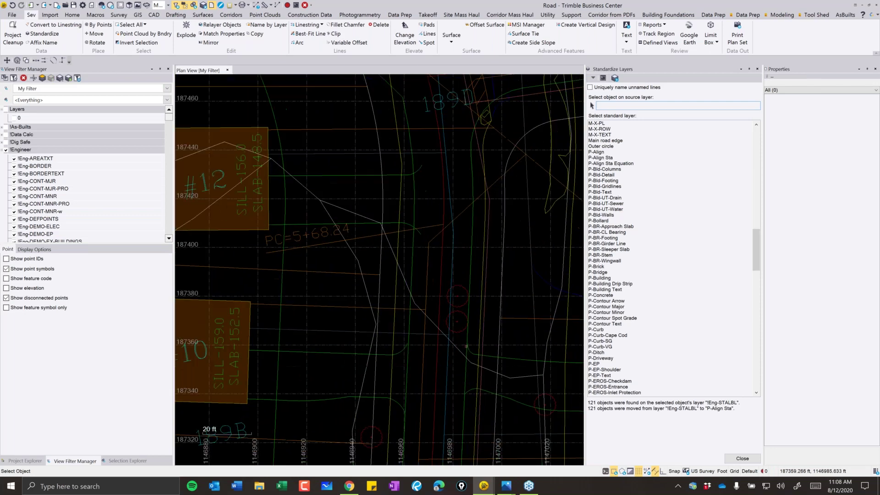
pyautogui.scroll(2, 467, 349)
pyautogui.click(467, 348)
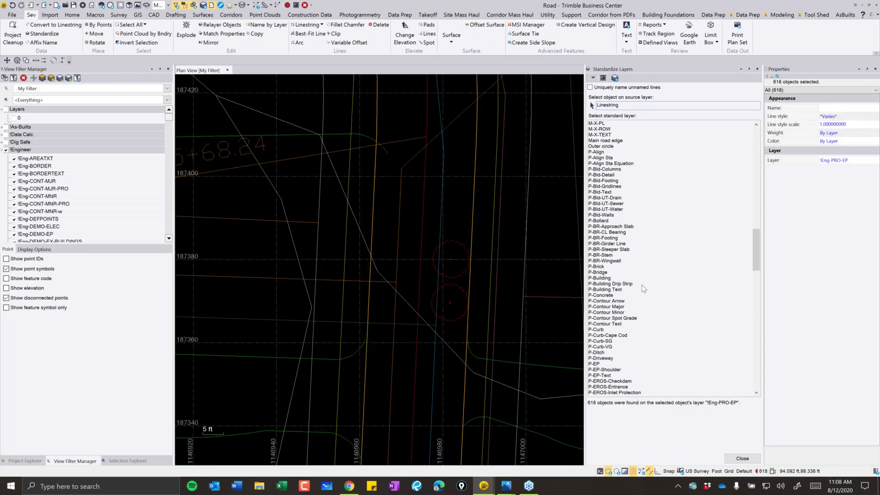
pyautogui.click(600, 364)
# Standardize the proposed drain lines and structures northeast of building #14 from layer !Eng-PRO-DRAIN to P-UT-Drain.
pyautogui.scroll(-5, 451, 207)
pyautogui.moveTo(406, 96); pyautogui.dragTo(424, 284, button='middle')
pyautogui.scroll(2, 418, 277)
pyautogui.click(412, 280)
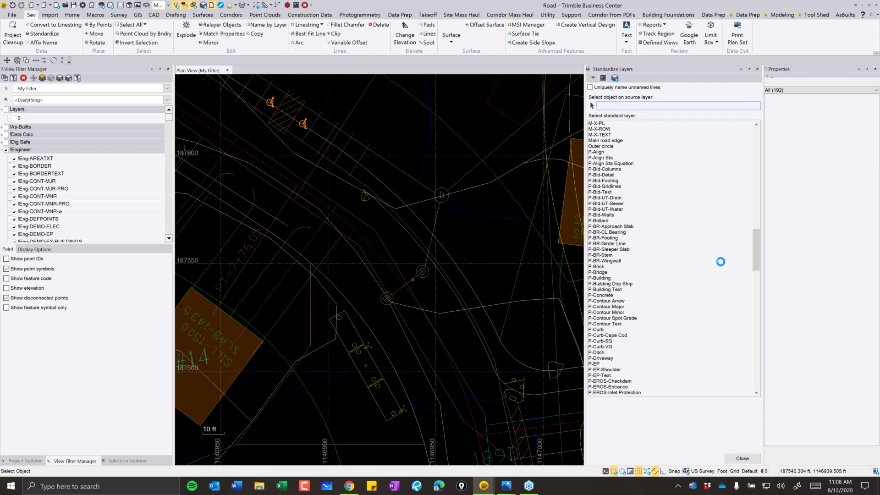
pyautogui.moveTo(755, 245); pyautogui.dragTo(749, 282)
pyautogui.scroll(-2, 750, 285)
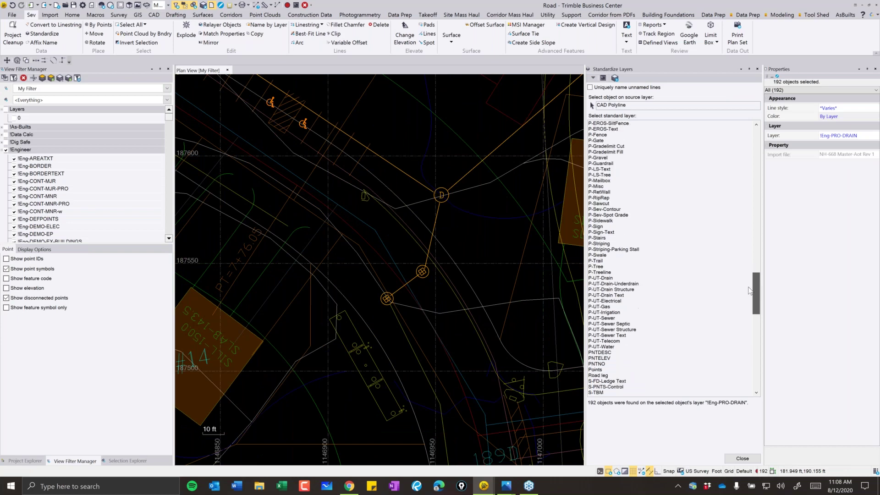
pyautogui.click(603, 277)
# Standardize the parking and crosswalk striping along the road southwest of test pits 15 and 16 from layer !Eng-PRO-PAINT to P-Striping.
pyautogui.moveTo(323, 148); pyautogui.dragTo(451, 297, button='middle')
pyautogui.scroll(-1, 415, 244)
pyautogui.scroll(1, 451, 297)
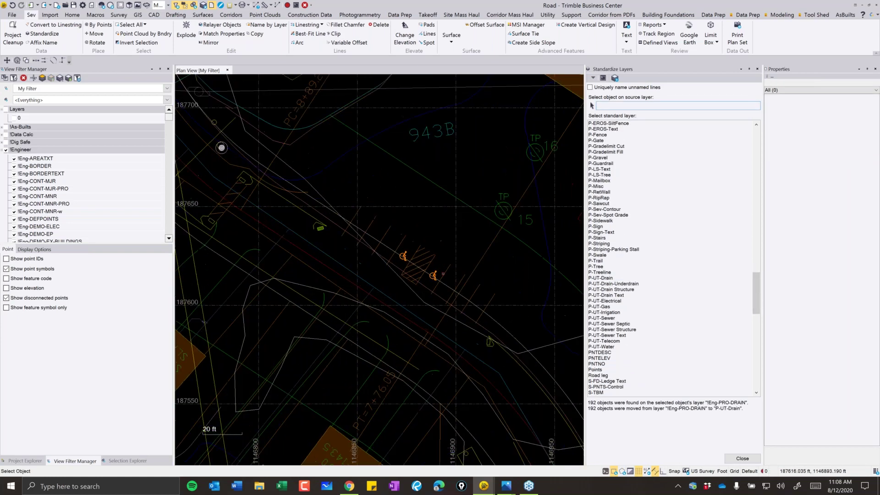
pyautogui.click(451, 297)
pyautogui.scroll(-1, 648, 286)
pyautogui.scroll(-7, 648, 285)
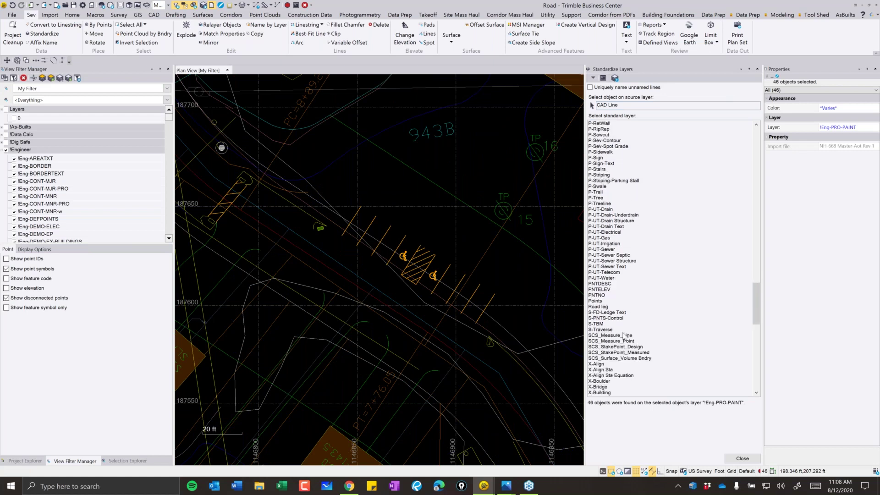
pyautogui.scroll(4, 623, 326)
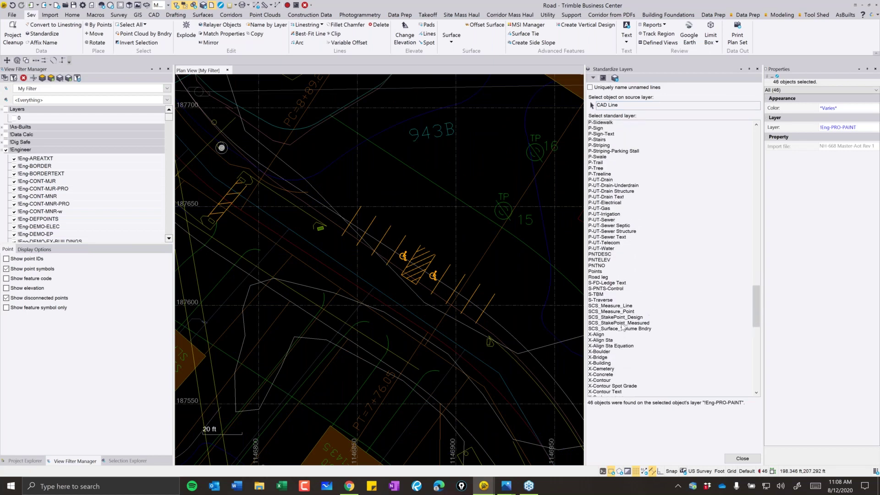
pyautogui.scroll(1, 622, 281)
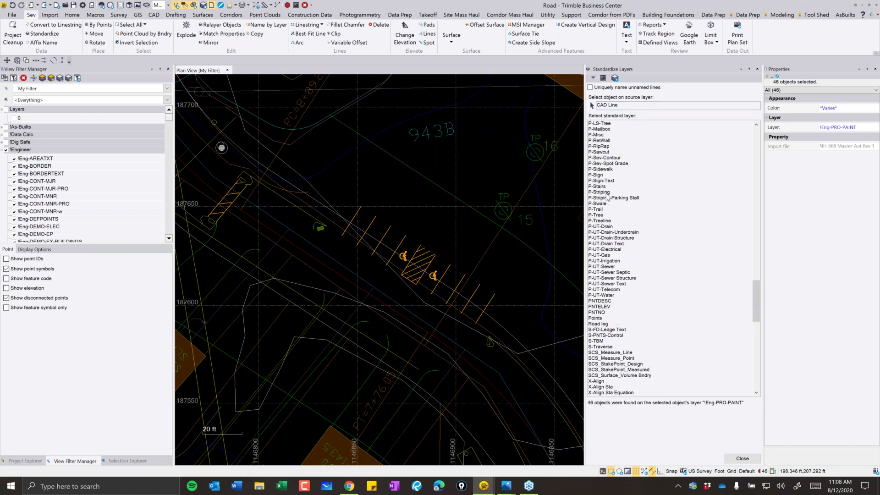
pyautogui.click(606, 194)
pyautogui.scroll(-3, 468, 262)
pyautogui.moveTo(409, 237); pyautogui.dragTo(444, 323, button='middle')
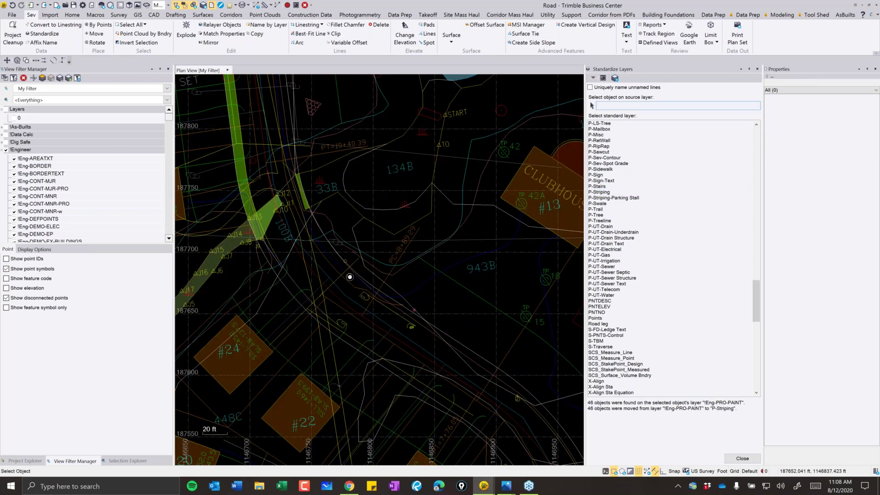
pyautogui.scroll(-2, 349, 277)
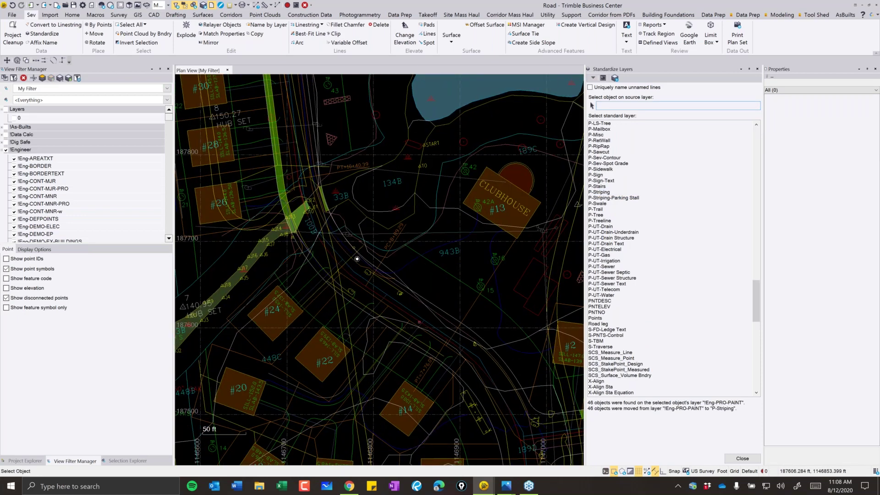
pyautogui.scroll(4, 357, 259)
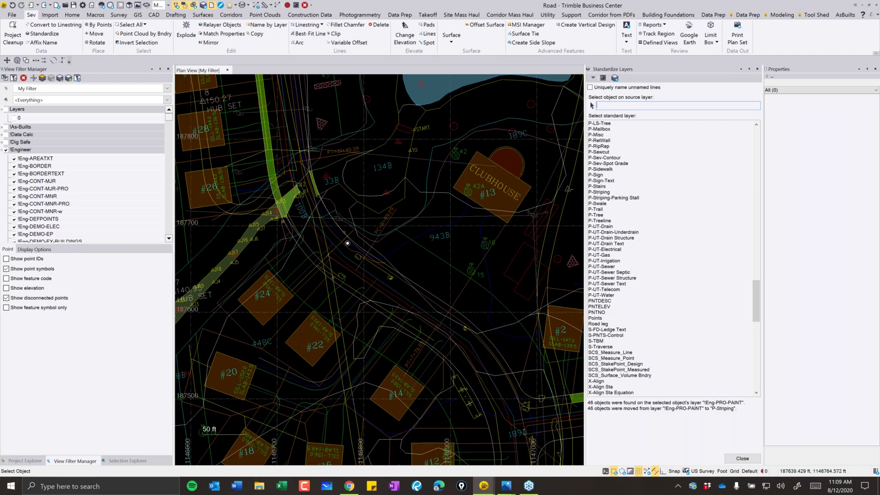
pyautogui.click(366, 240)
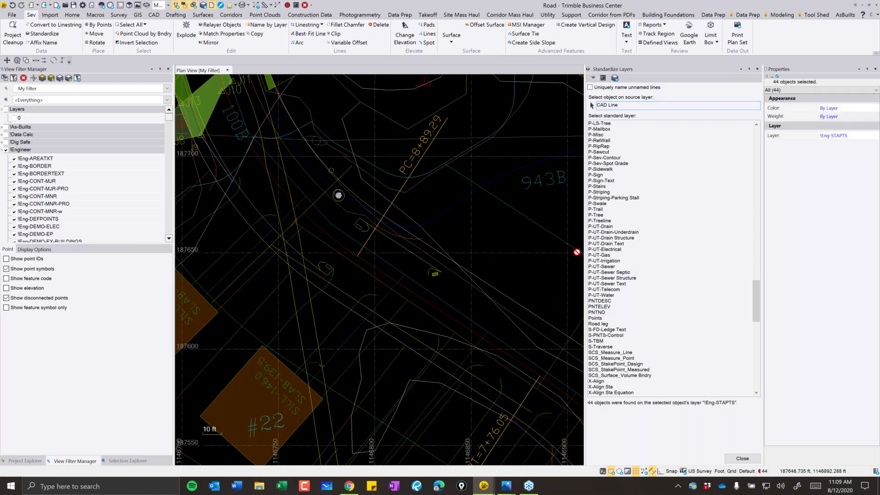
pyautogui.moveTo(757, 298); pyautogui.dragTo(756, 284)
pyautogui.scroll(4, 687, 247)
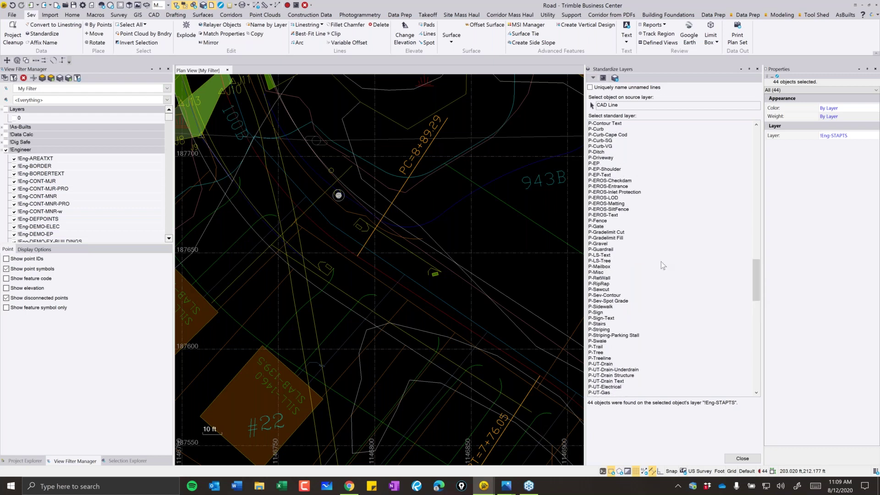
pyautogui.scroll(3, 664, 245)
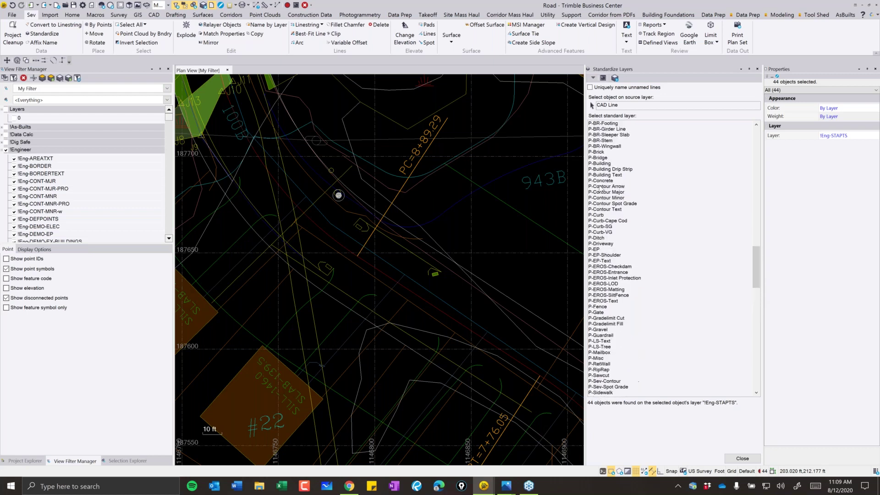
# Review the standardized road linework in plan view with the Design view filter, and return to My Filter.
pyautogui.click(167, 88)
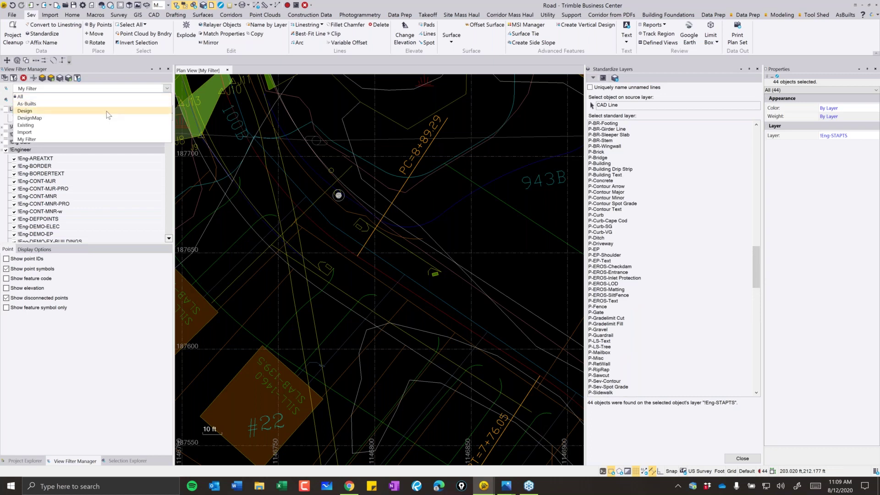
pyautogui.click(25, 111)
pyautogui.scroll(-4, 409, 274)
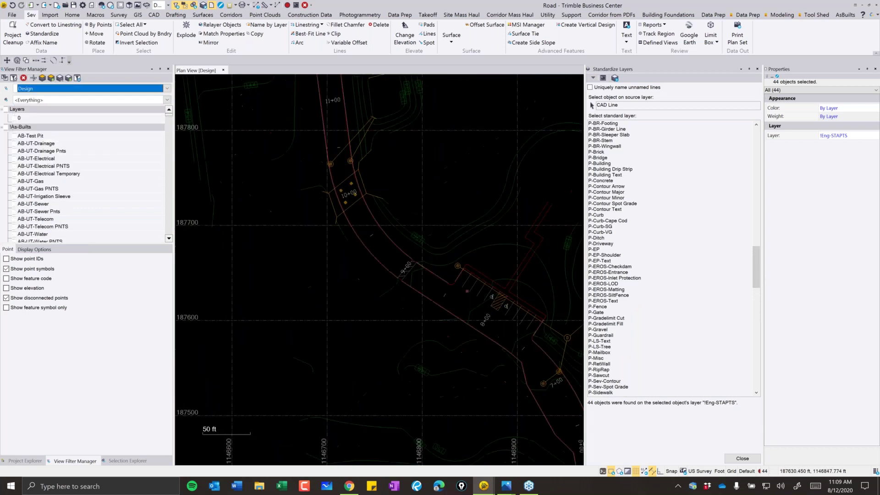
pyautogui.moveTo(426, 282); pyautogui.dragTo(410, 274, button='middle')
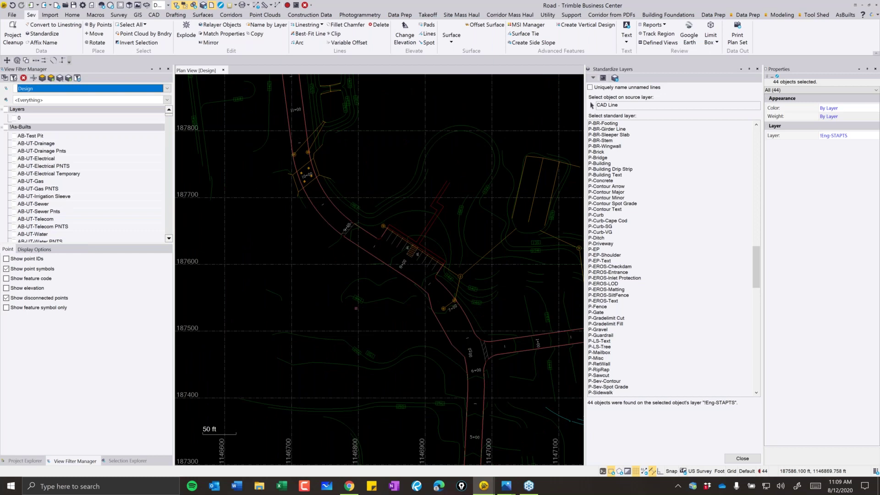
pyautogui.click(168, 92)
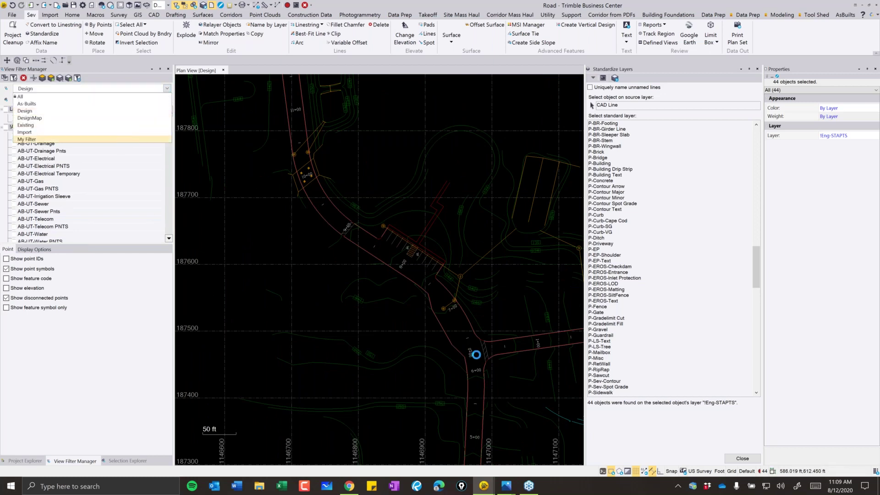
pyautogui.click(92, 139)
# Standardize the proposed sidewalk linework at the road intersection northeast of building #12 from layer !Eng-PRO-SIDEWALK to P-Sidewalk.
pyautogui.moveTo(463, 335); pyautogui.dragTo(431, 275, button='middle')
pyautogui.scroll(3, 438, 281)
pyautogui.scroll(9, 405, 229)
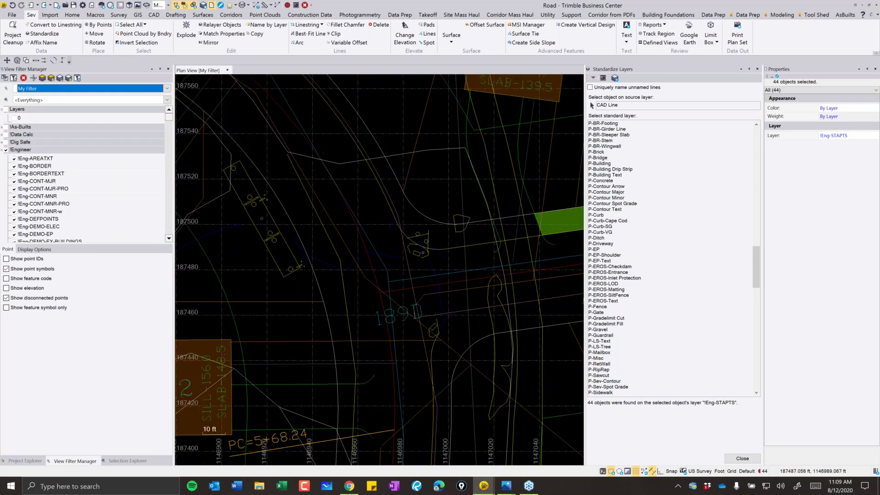
pyautogui.click(405, 227)
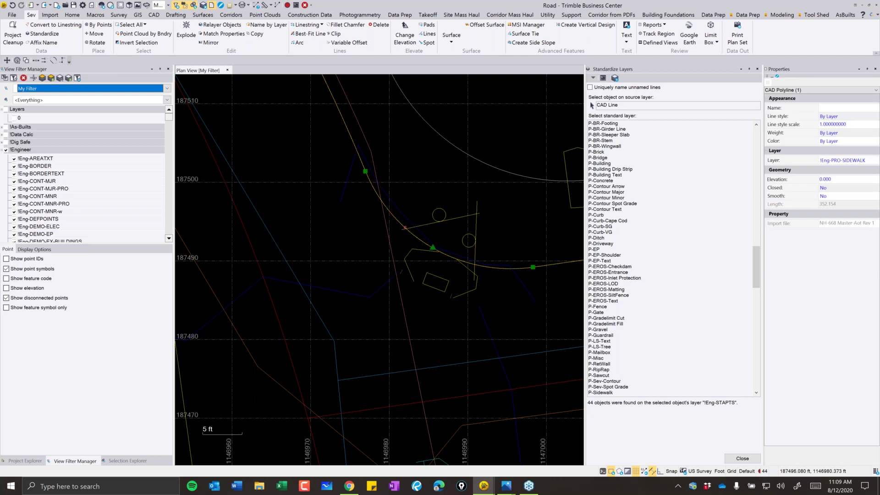
pyautogui.scroll(-15, 738, 253)
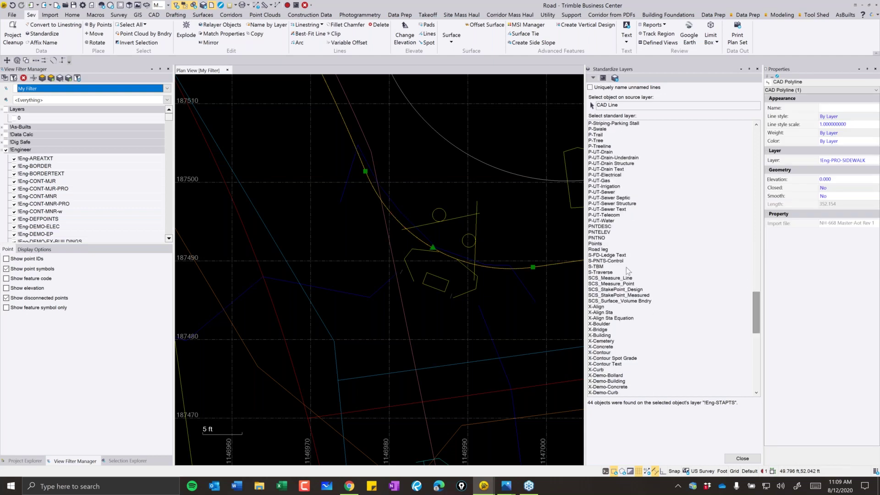
pyautogui.scroll(4, 626, 267)
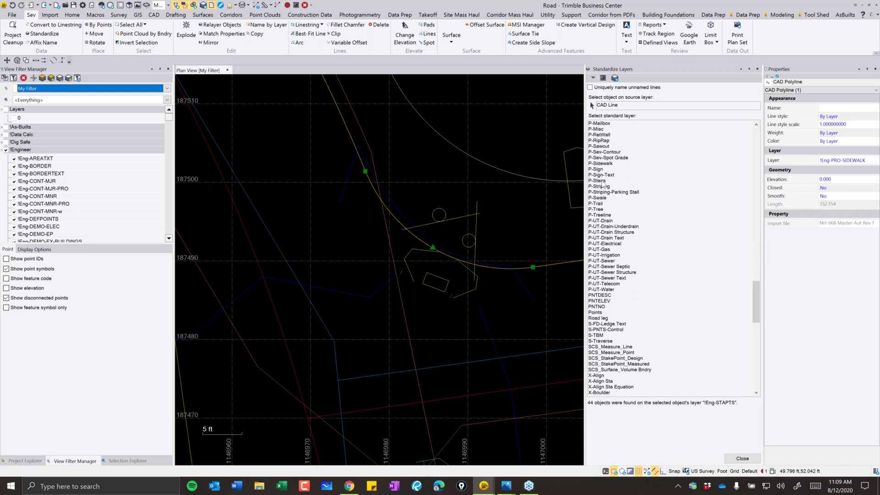
pyautogui.scroll(1, 604, 184)
pyautogui.click(604, 181)
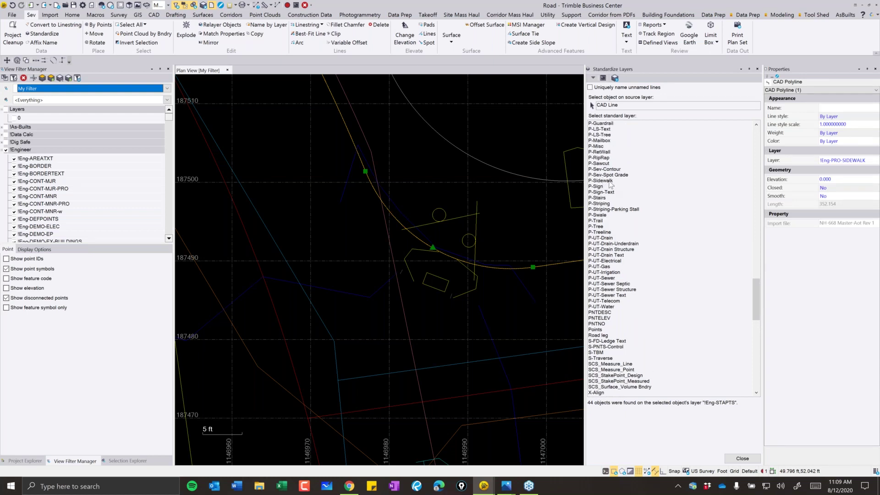
pyautogui.moveTo(451, 273); pyautogui.dragTo(453, 289, button='middle')
pyautogui.scroll(3, 449, 288)
pyautogui.click(420, 291)
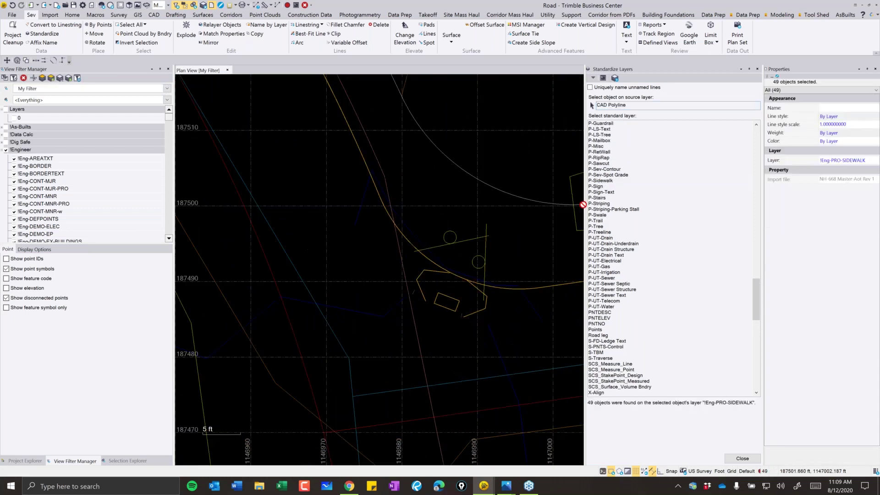
pyautogui.click(604, 180)
# Standardize the proposed driveway polylines at the buildings along the road from layer !Eng-PRO-DRIVES to P-Driveway.
pyautogui.scroll(-3, 510, 319)
pyautogui.moveTo(494, 258); pyautogui.dragTo(448, 142, button='middle')
pyautogui.moveTo(505, 408); pyautogui.dragTo(489, 327, button='middle')
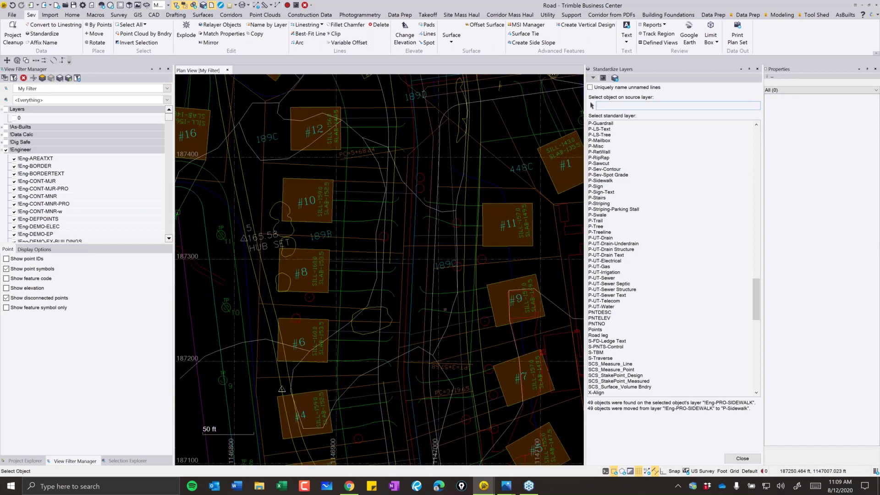
pyautogui.scroll(3, 445, 309)
pyautogui.click(440, 310)
pyautogui.scroll(1, 659, 215)
pyautogui.scroll(5, 660, 215)
pyautogui.scroll(1, 613, 236)
pyautogui.scroll(2, 622, 172)
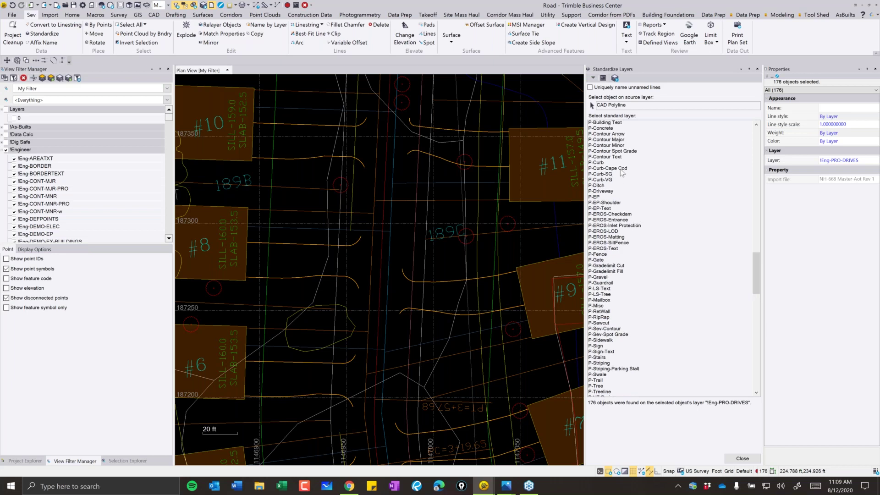
pyautogui.scroll(3, 624, 256)
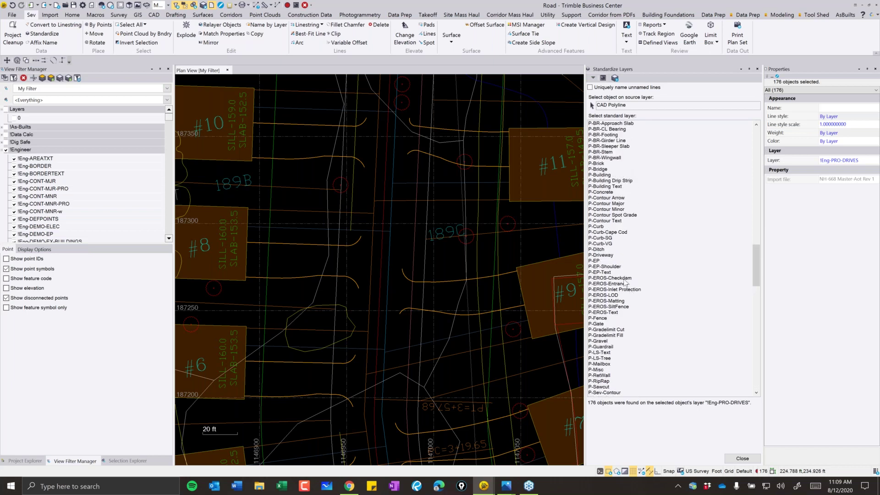
pyautogui.scroll(1, 625, 282)
pyautogui.click(609, 272)
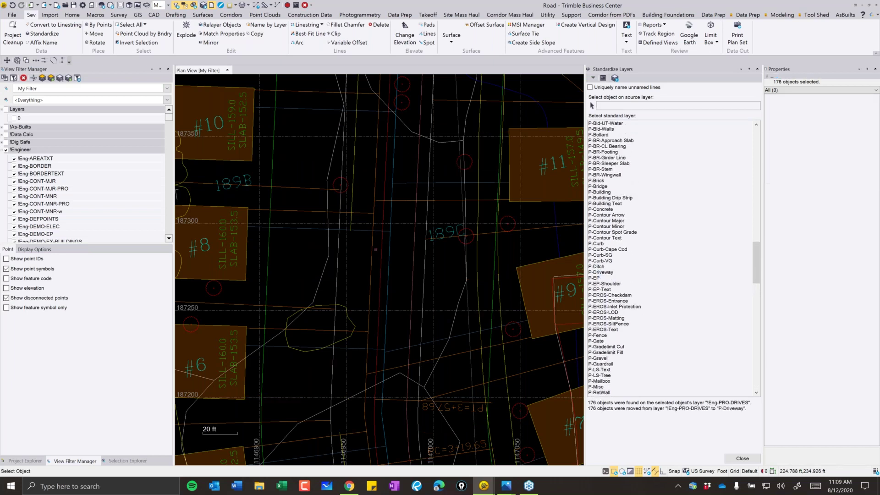
# Standardize the proposed building outlines along the road from layer !Eng-PRO-BUILD to P-Building.
pyautogui.scroll(-1, 376, 249)
pyautogui.moveTo(177, 296); pyautogui.dragTo(271, 304, button='middle')
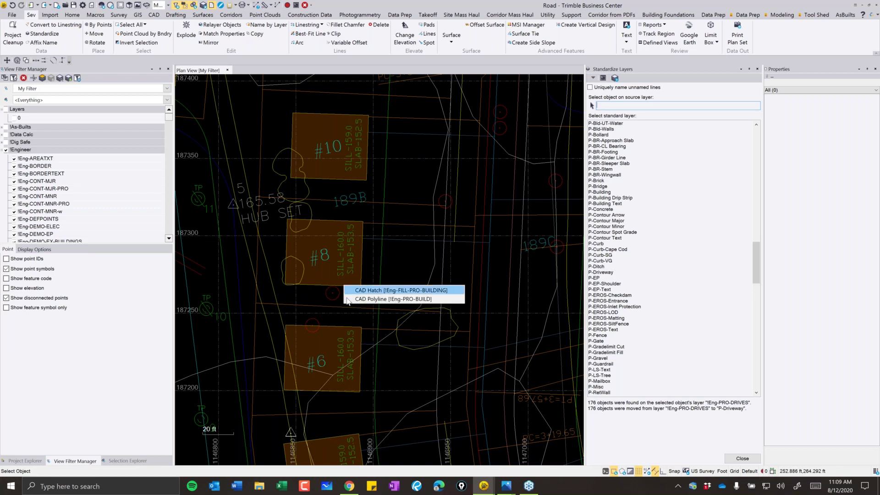
pyautogui.click(343, 290)
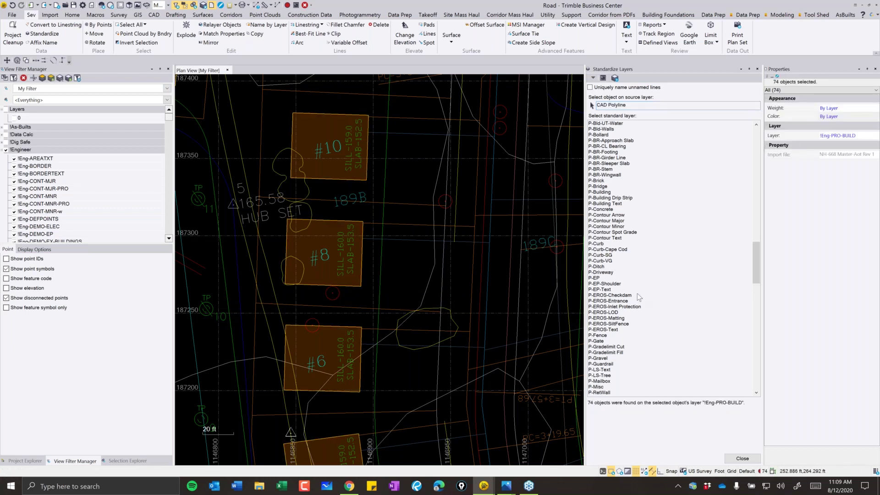
pyautogui.scroll(1, 609, 224)
pyautogui.click(593, 209)
pyautogui.scroll(-6, 433, 311)
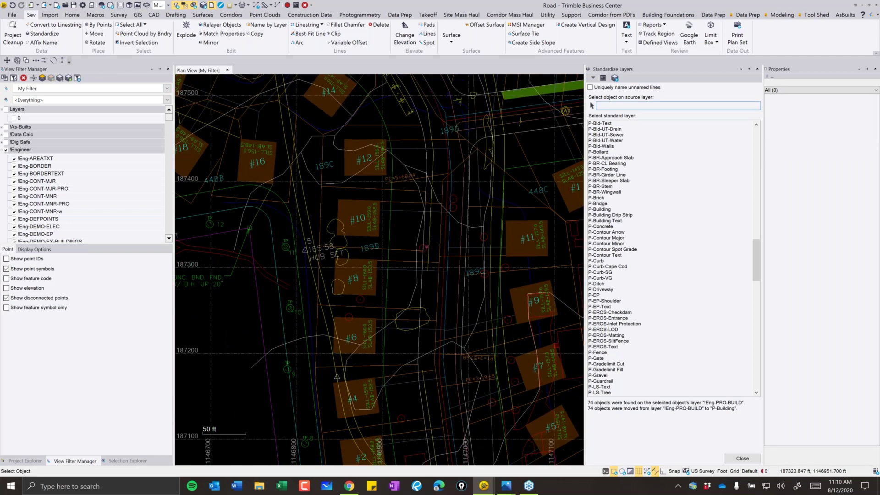
# Inspect the plan from building #8 north past #13 and the wetland area for engineer linework not yet standardized.
pyautogui.scroll(5, 433, 311)
pyautogui.scroll(3, 433, 312)
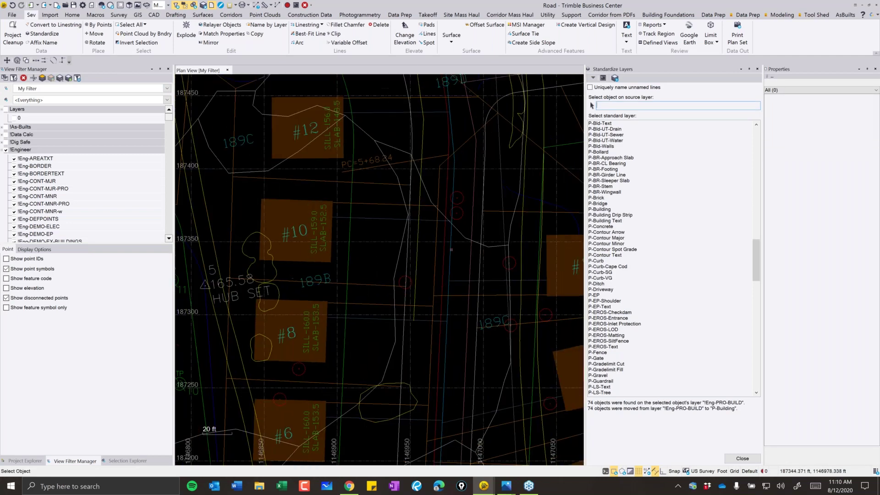
pyautogui.moveTo(444, 291); pyautogui.dragTo(444, 286, button='middle')
pyautogui.moveTo(443, 315); pyautogui.dragTo(442, 333, button='middle')
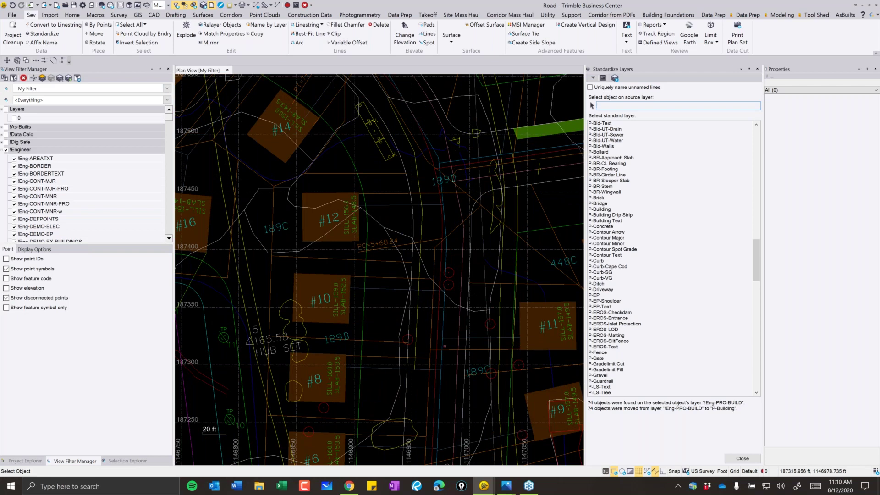
pyautogui.moveTo(273, 324); pyautogui.dragTo(303, 308, button='middle')
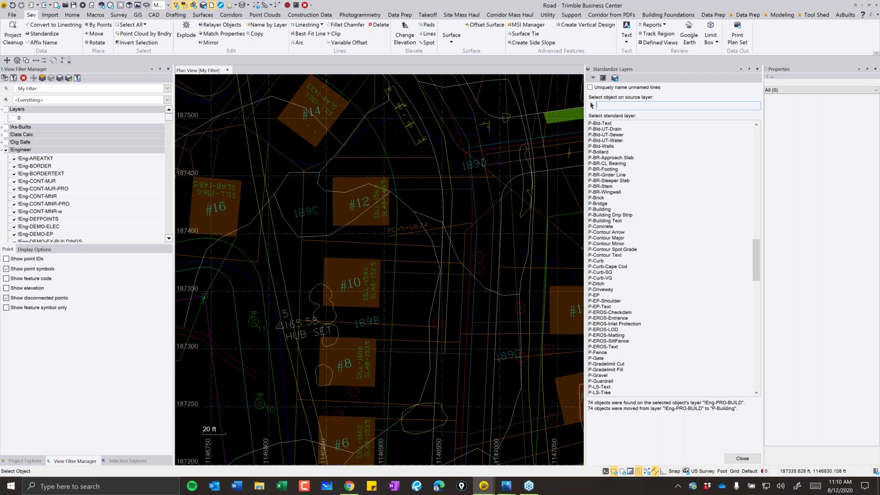
pyautogui.moveTo(460, 242); pyautogui.dragTo(434, 353, button='middle')
pyautogui.scroll(2, 442, 210)
pyautogui.moveTo(431, 279); pyautogui.dragTo(423, 360, button='middle')
pyautogui.scroll(-1, 422, 359)
pyautogui.moveTo(345, 232); pyautogui.dragTo(415, 327, button='middle')
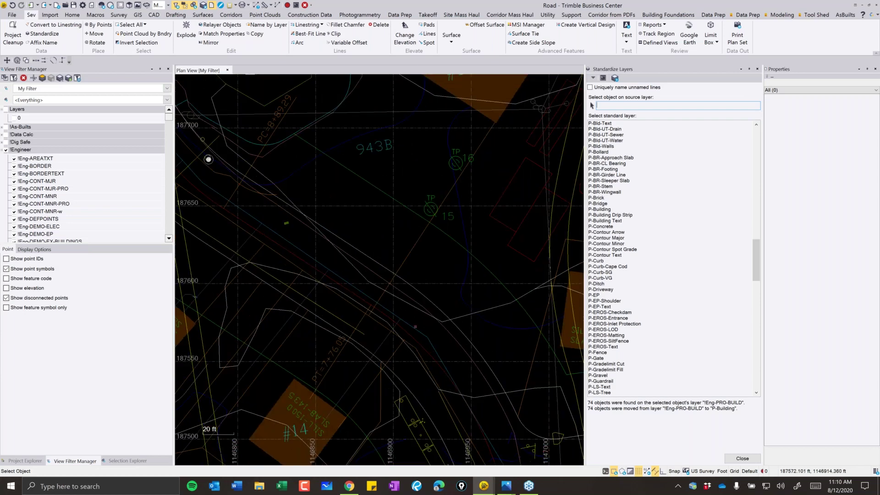
pyautogui.moveTo(423, 249); pyautogui.dragTo(473, 312, button='middle')
pyautogui.scroll(-1, 473, 312)
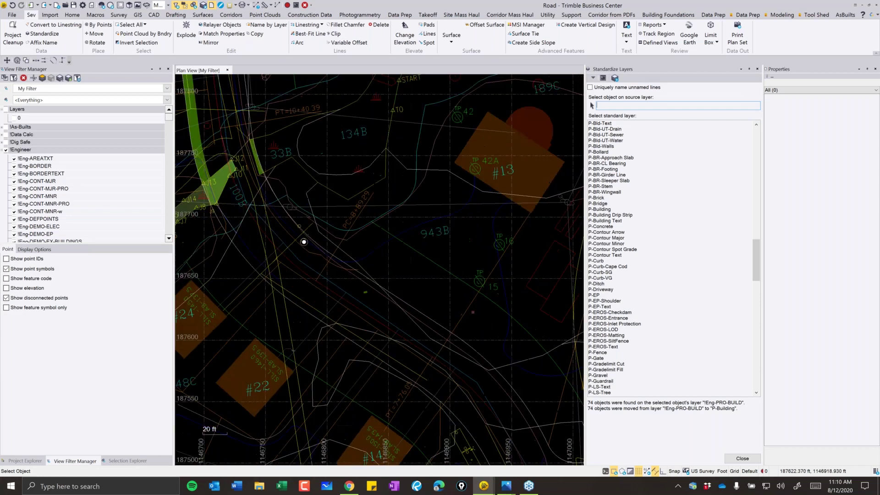
pyautogui.moveTo(304, 241); pyautogui.dragTo(295, 266, button='middle')
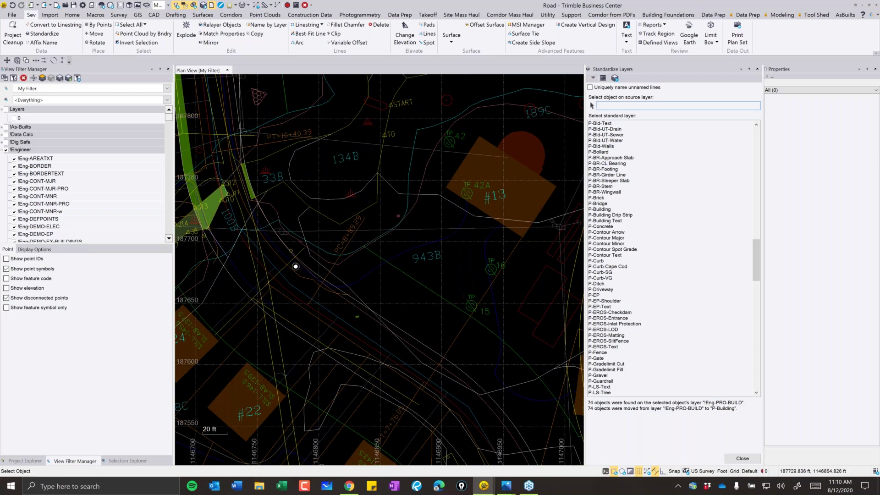
pyautogui.scroll(2, 296, 267)
pyautogui.moveTo(296, 267); pyautogui.dragTo(332, 421, button='middle')
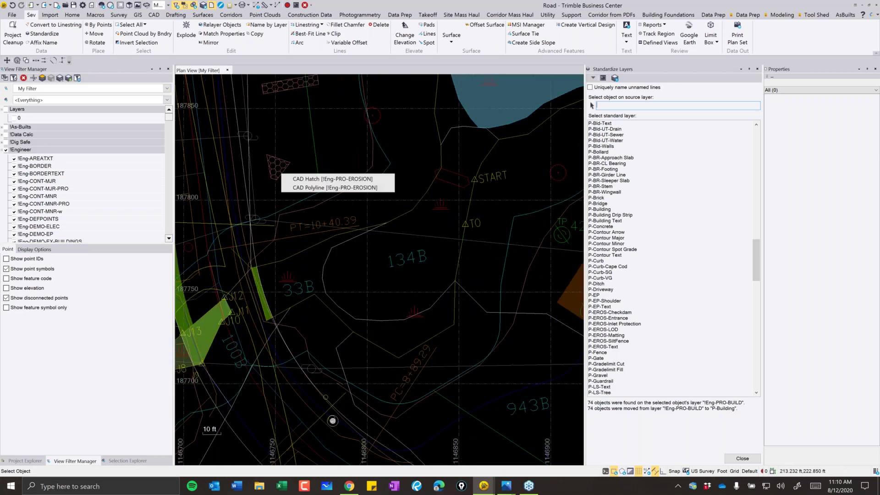
# Apply the Design view filter to the plan view and close the layer standardization command.
pyautogui.click(168, 88)
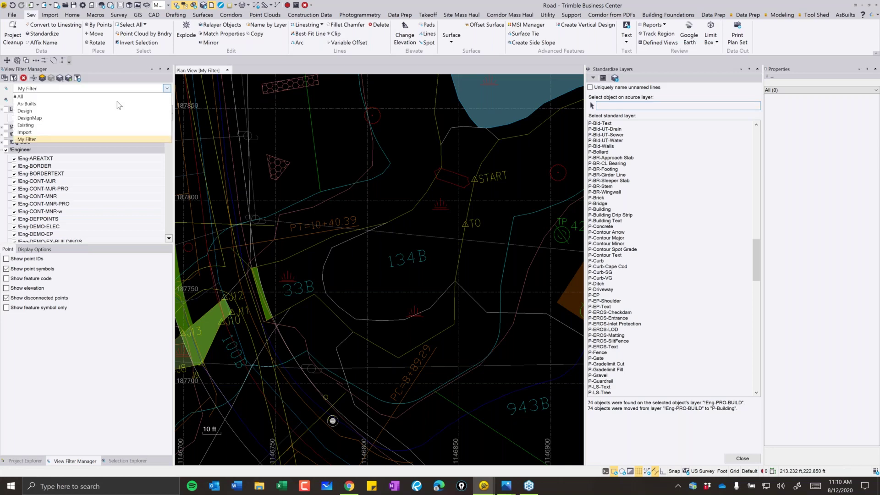
pyautogui.click(42, 116)
pyautogui.scroll(-7, 426, 234)
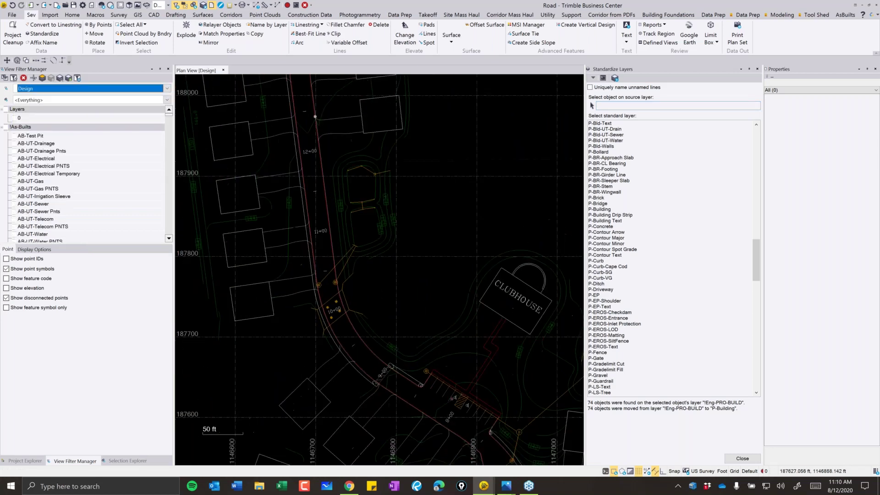
pyautogui.click(749, 461)
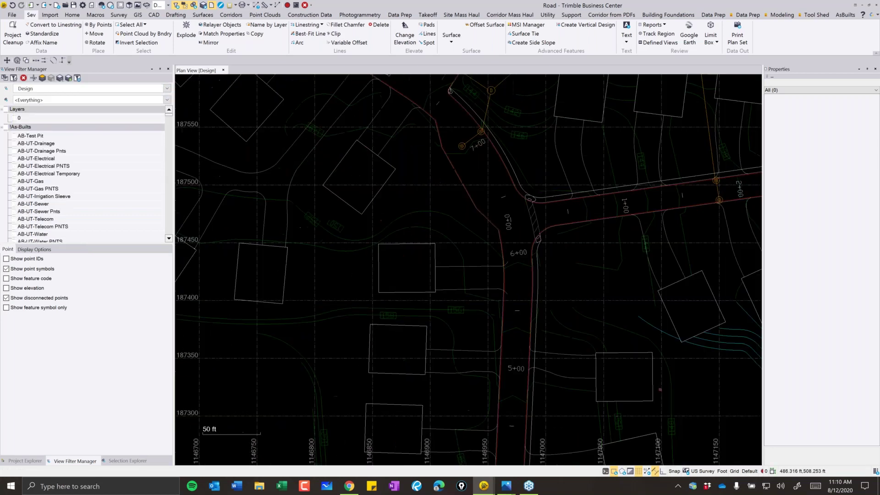
pyautogui.moveTo(589, 334); pyautogui.dragTo(551, 251, button='middle')
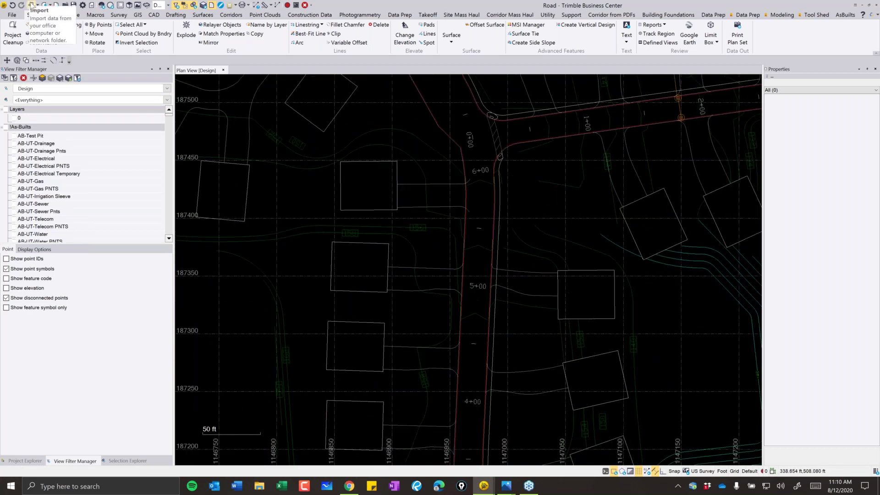
# Import the LandXML file Alignments.xml from the Roads project's Prepped Data folder.
pyautogui.hotkey('ctrl', 'i')
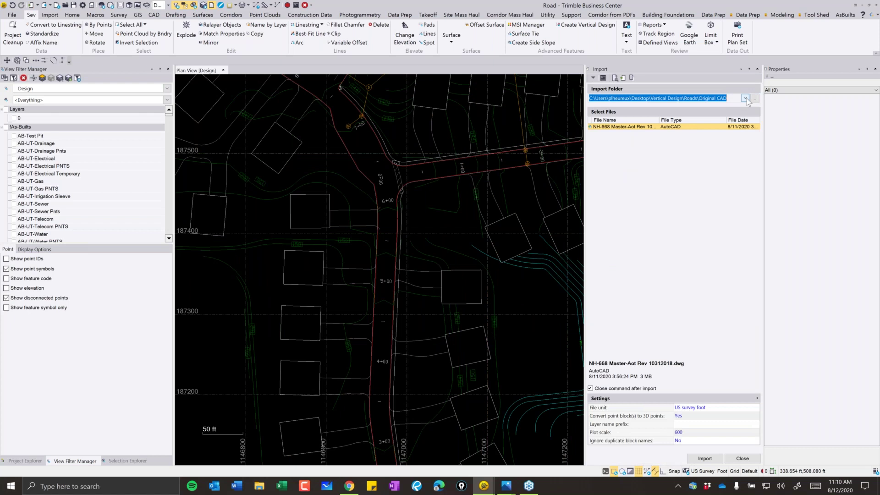
pyautogui.click(745, 98)
pyautogui.click(753, 97)
pyautogui.click(754, 98)
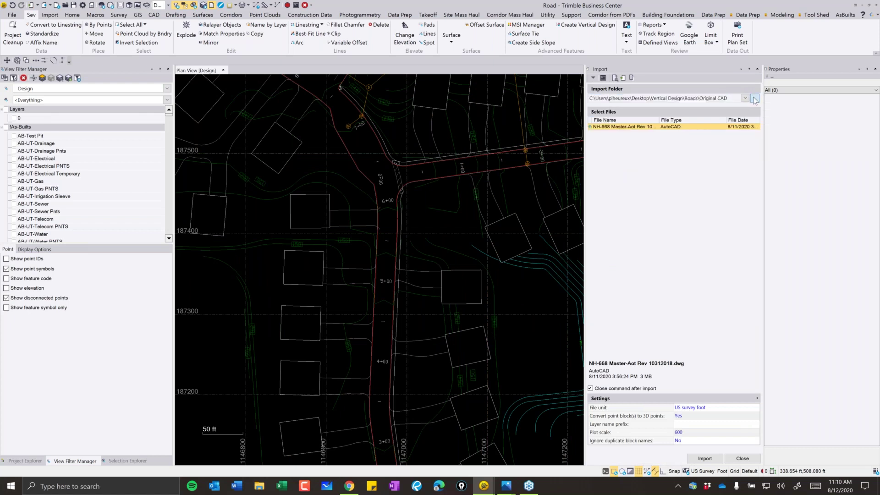
pyautogui.click(439, 302)
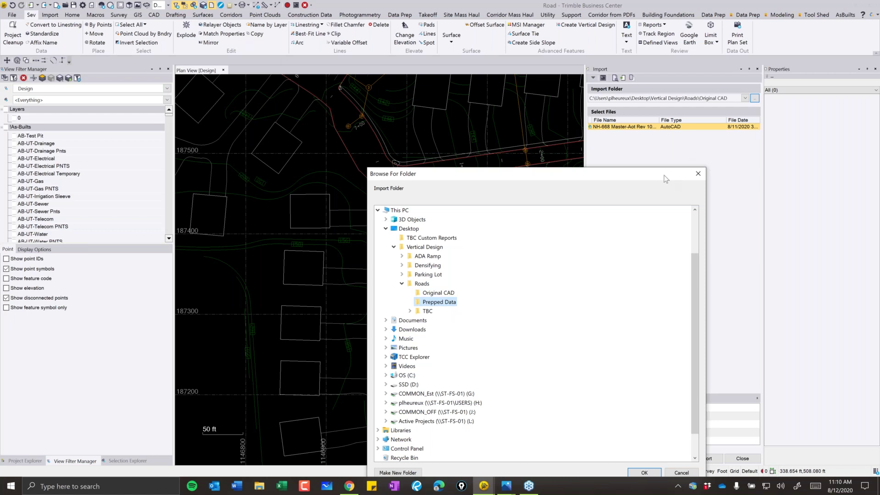
pyautogui.moveTo(663, 176); pyautogui.dragTo(653, 125)
pyautogui.click(641, 421)
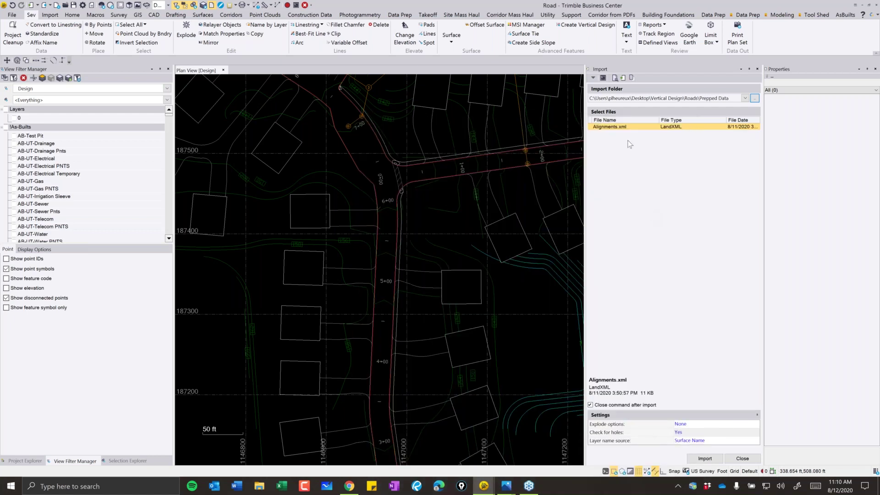
pyautogui.click(705, 459)
pyautogui.click(501, 255)
# Examine the alignments along the road in plan view and in a new 3D view.
pyautogui.scroll(6, 393, 311)
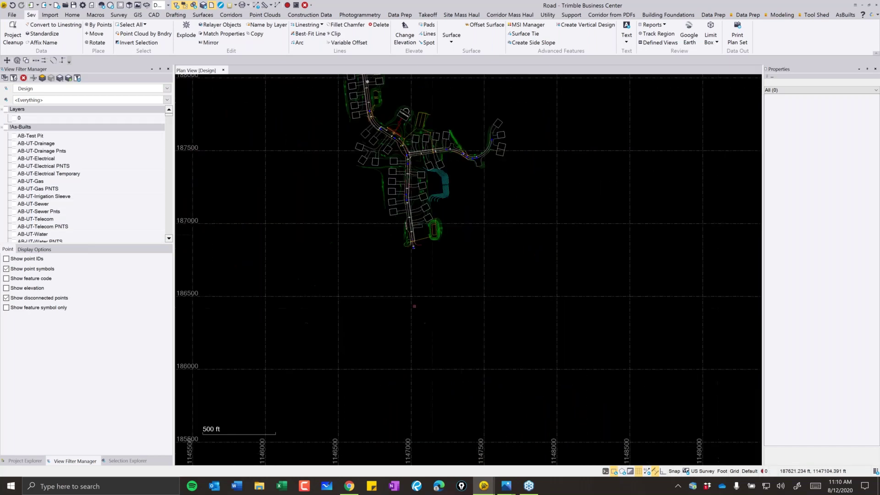
pyautogui.scroll(4, 416, 297)
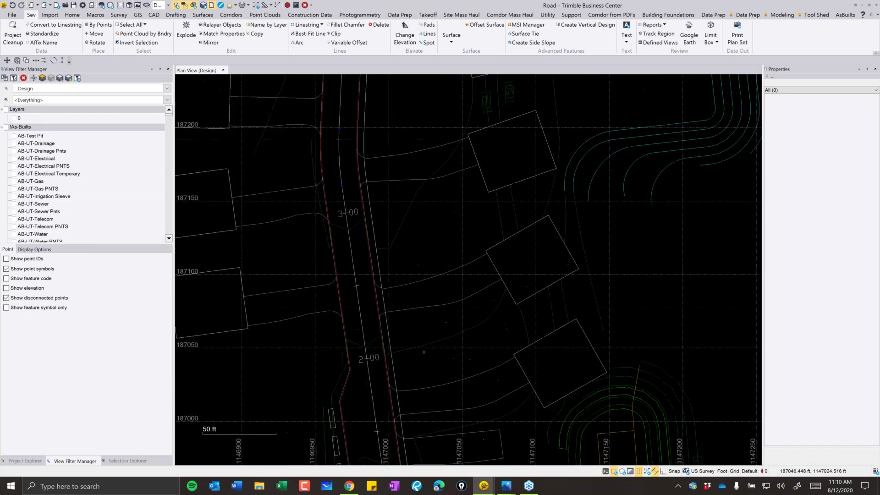
pyautogui.moveTo(461, 405); pyautogui.dragTo(456, 234, button='middle')
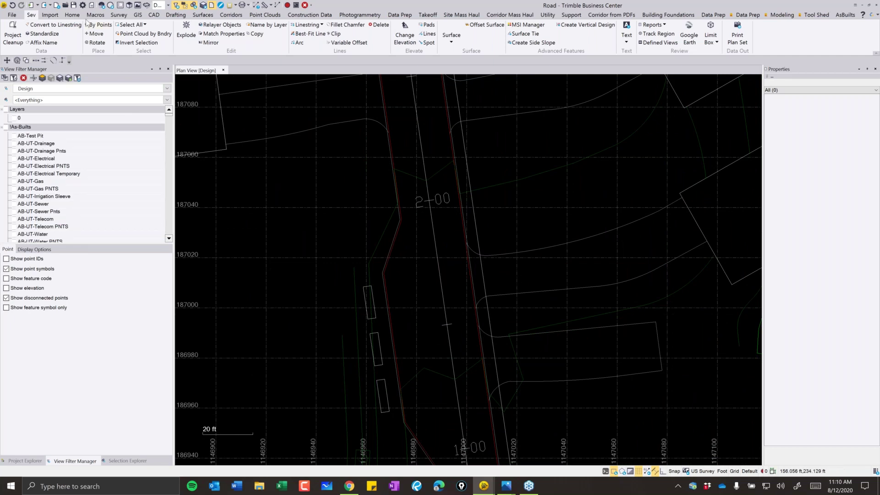
pyautogui.click(129, 5)
pyautogui.scroll(3, 378, 319)
pyautogui.moveTo(378, 320); pyautogui.dragTo(401, 138, button='right')
pyautogui.moveTo(402, 138); pyautogui.dragTo(441, 319, button='middle')
pyautogui.moveTo(441, 319); pyautogui.dragTo(504, 395, button='right')
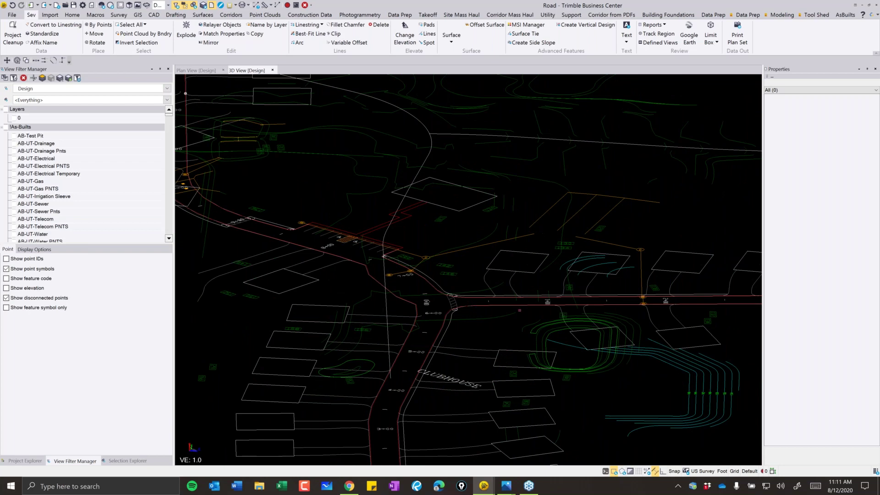
# Return to the plan view around the road intersection and collapse the layer groups in the view filter list.
pyautogui.click(205, 70)
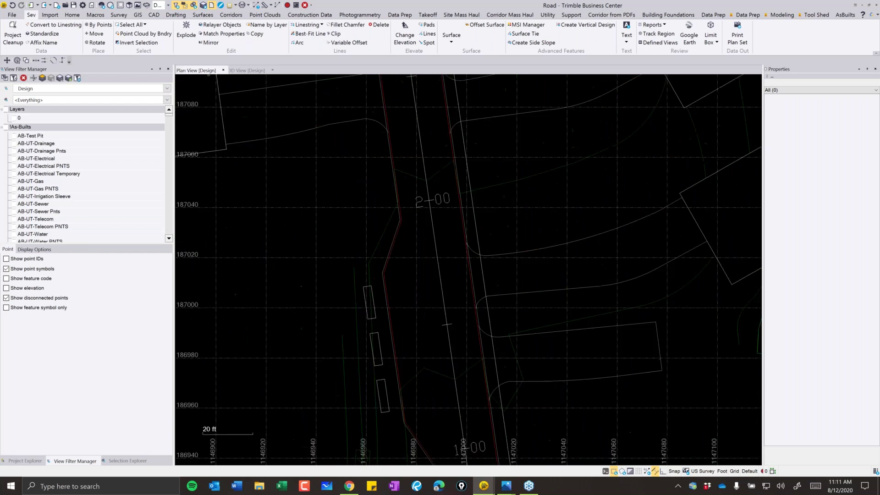
pyautogui.moveTo(457, 152); pyautogui.dragTo(484, 331, button='middle')
pyautogui.scroll(-2, 485, 333)
pyautogui.moveTo(484, 302); pyautogui.dragTo(482, 389, button='middle')
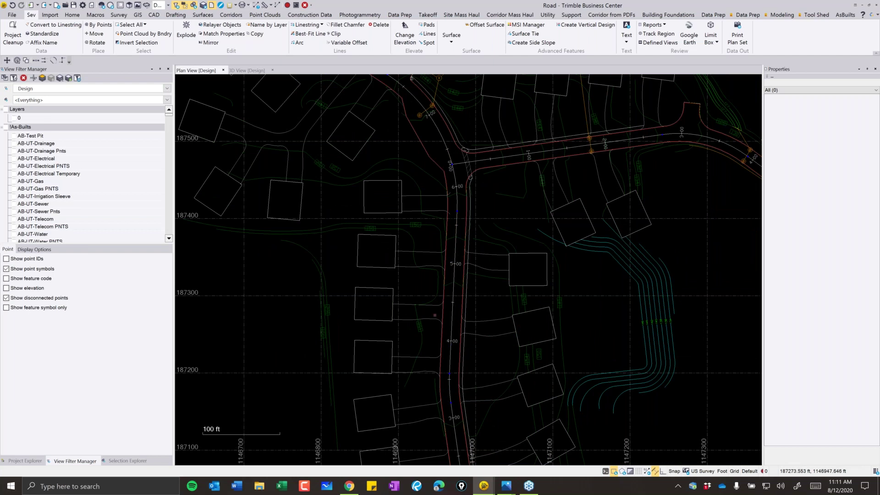
pyautogui.click(3, 128)
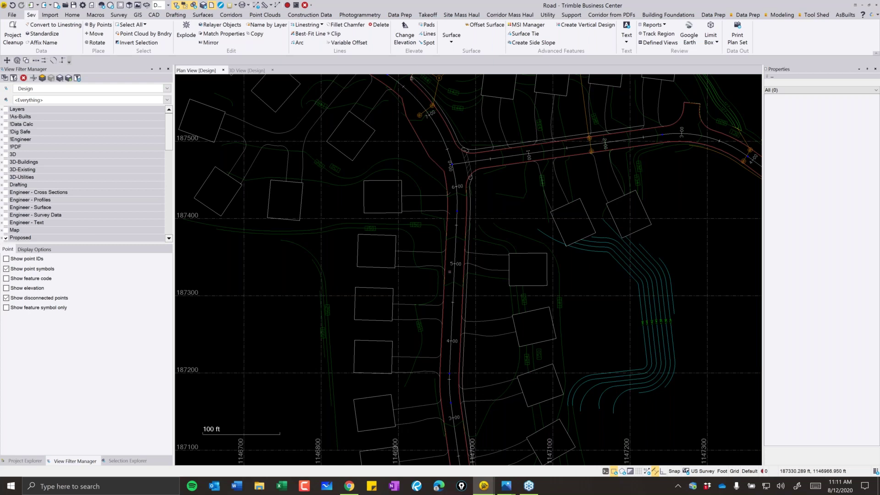
pyautogui.moveTo(467, 178); pyautogui.dragTo(471, 217, button='middle')
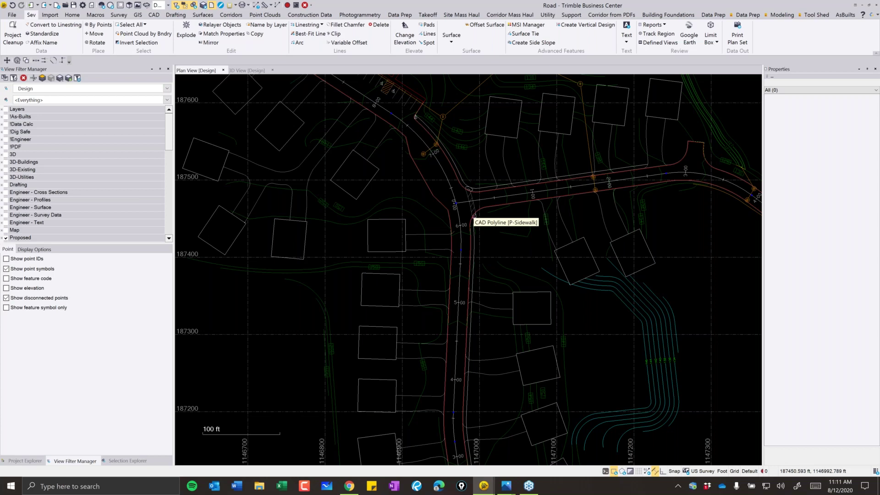
# Inspect the road and the clubhouse area in the 3D view to check how the design linework lies.
pyautogui.click(246, 70)
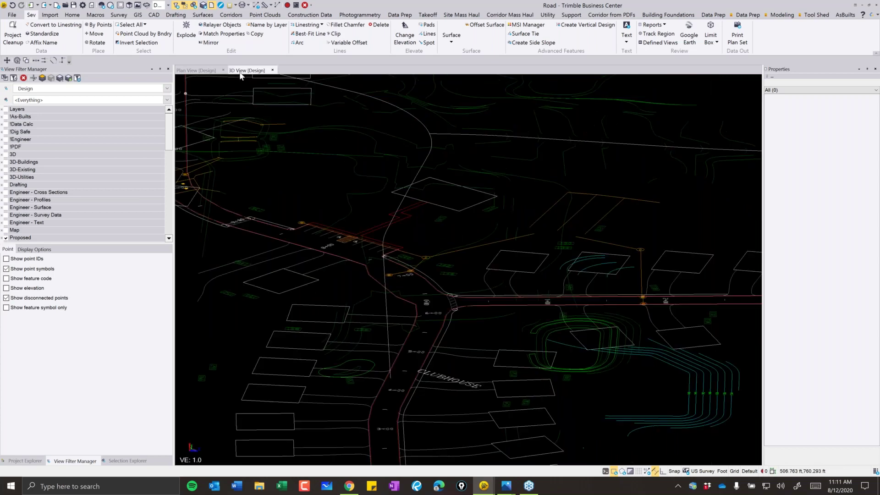
pyautogui.scroll(5, 408, 316)
pyautogui.moveTo(406, 312); pyautogui.dragTo(402, 308, button='middle')
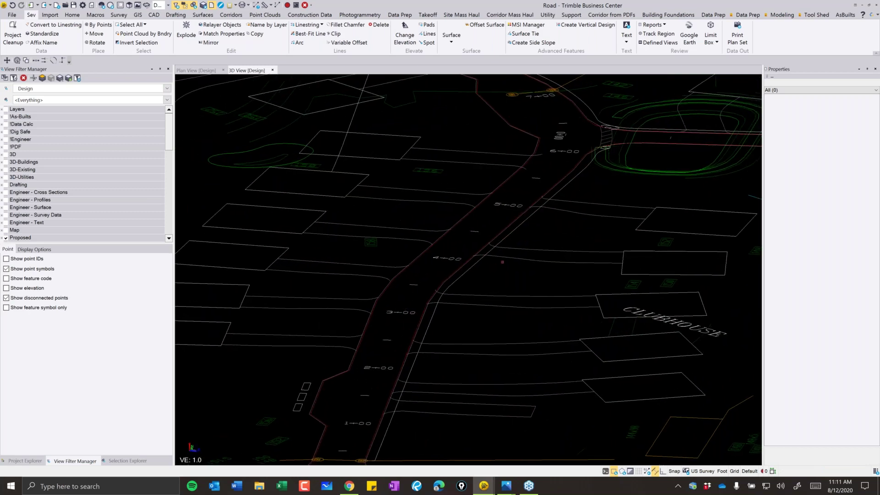
pyautogui.scroll(-3, 502, 263)
pyautogui.moveTo(486, 125); pyautogui.dragTo(509, 301, button='middle')
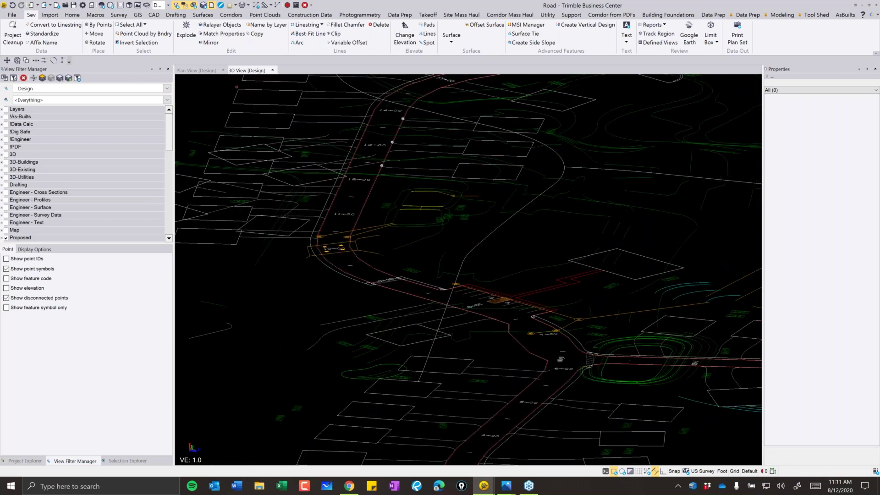
# Return to the plan view and examine the southern end of the road around stations 1+00 to 3+00.
pyautogui.click(200, 71)
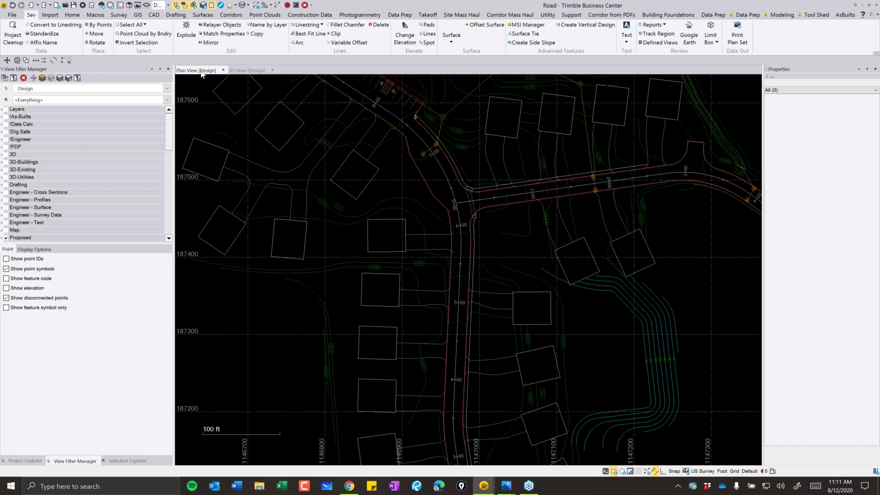
pyautogui.moveTo(453, 335); pyautogui.dragTo(457, 273, button='middle')
pyautogui.moveTo(476, 353); pyautogui.dragTo(461, 220, button='middle')
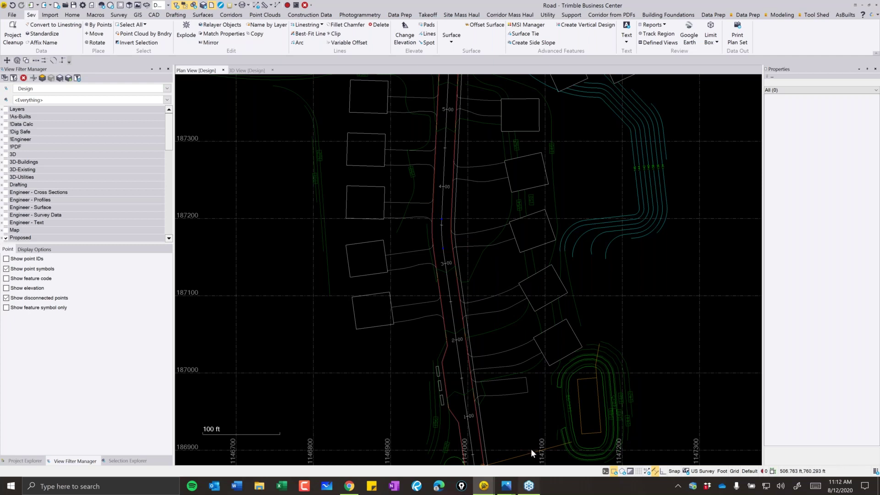
pyautogui.scroll(3, 508, 412)
pyautogui.moveTo(479, 366); pyautogui.dragTo(485, 413, button='middle')
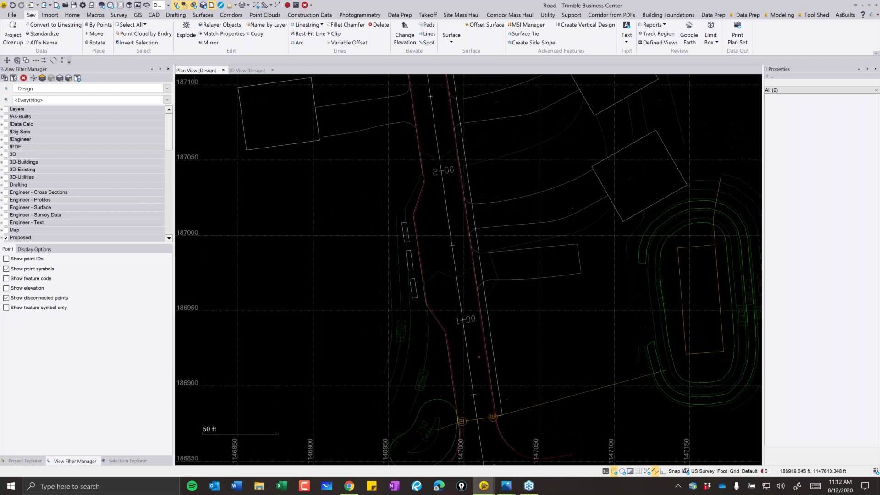
pyautogui.scroll(-1, 485, 344)
pyautogui.moveTo(486, 344); pyautogui.dragTo(485, 371, button='middle')
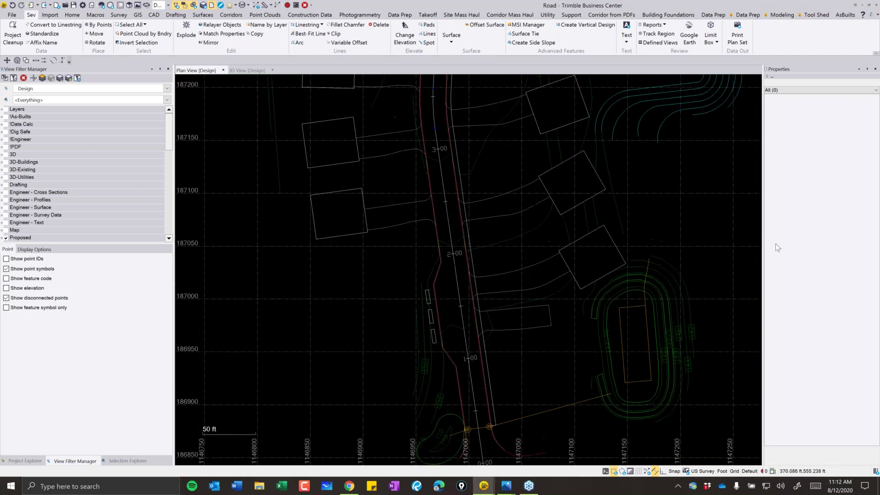
# Find the crop command among all available commands and start Crop Crossing Lines.
pyautogui.click(301, 7)
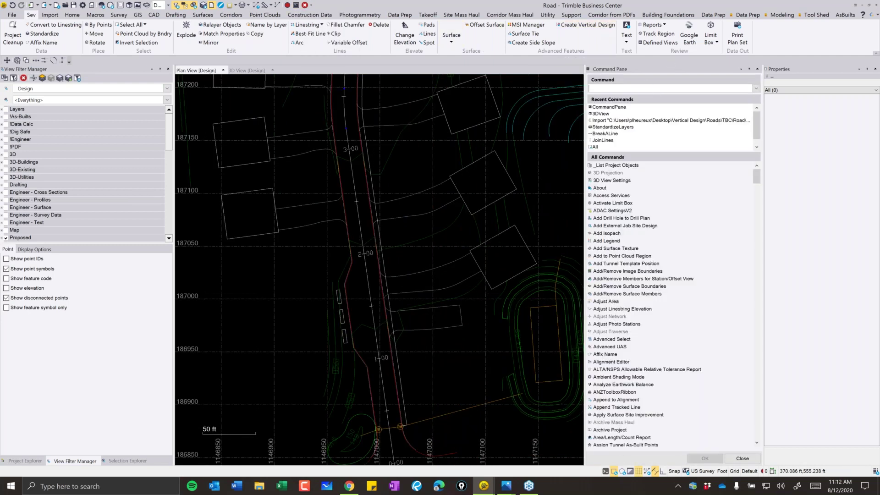
pyautogui.write('crop')
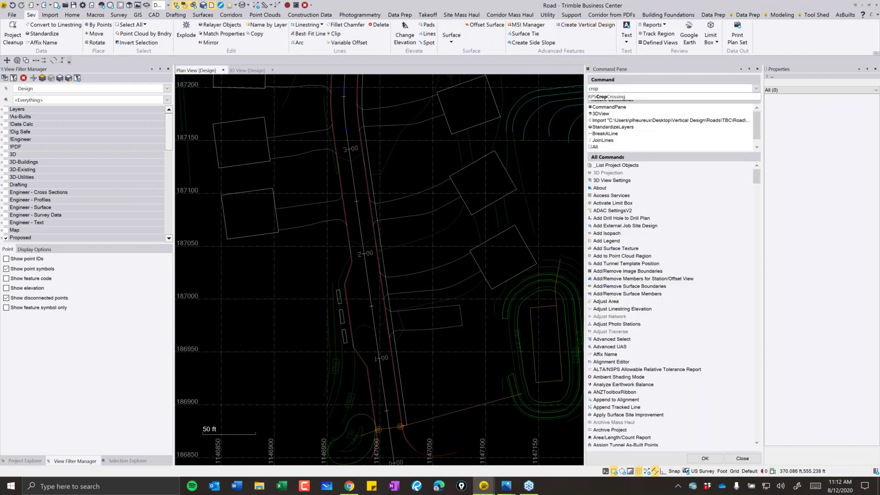
pyautogui.press('Down')
pyautogui.press('Return')
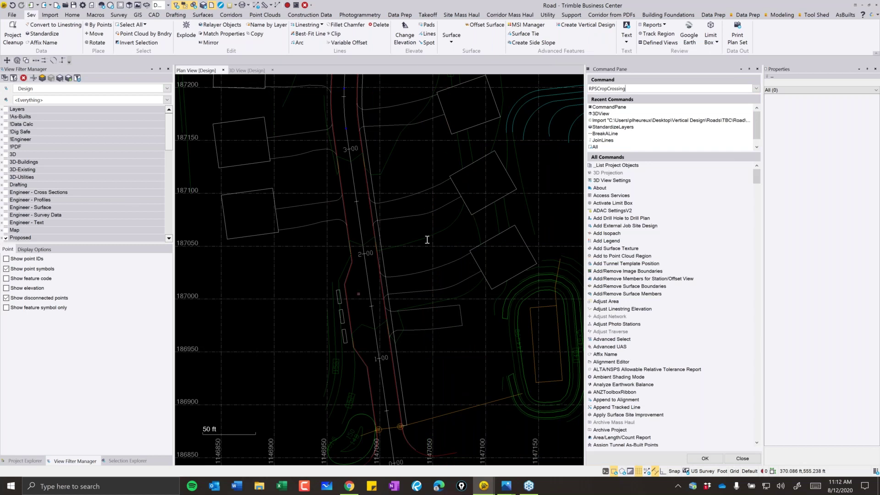
pyautogui.press('Return')
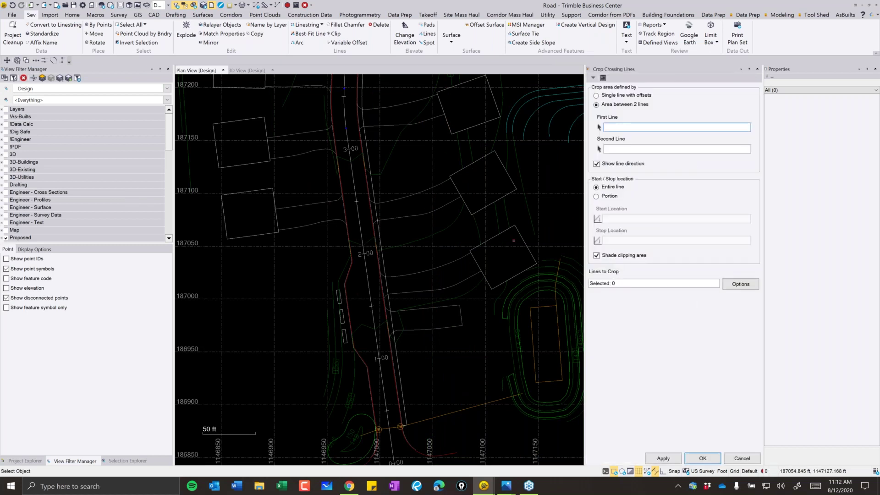
# Define the crop area between two lines, using the linestrings along both edges of the road.
pyautogui.scroll(5, 457, 331)
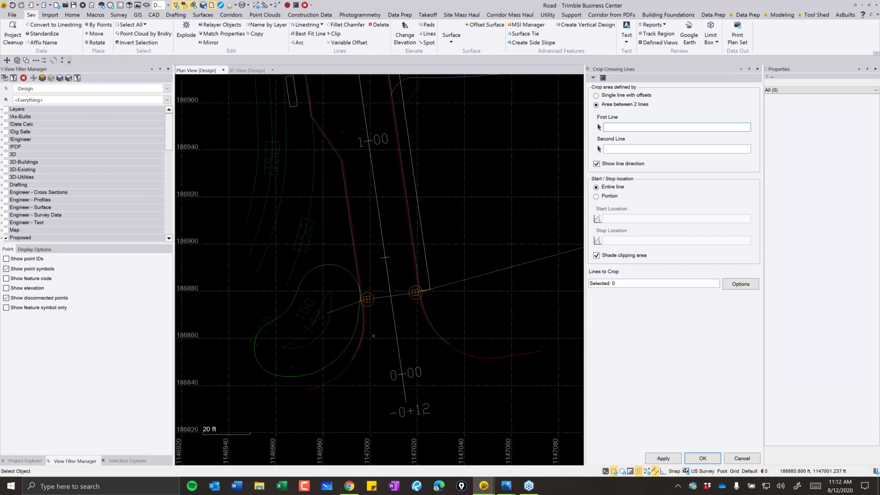
pyautogui.click(393, 334)
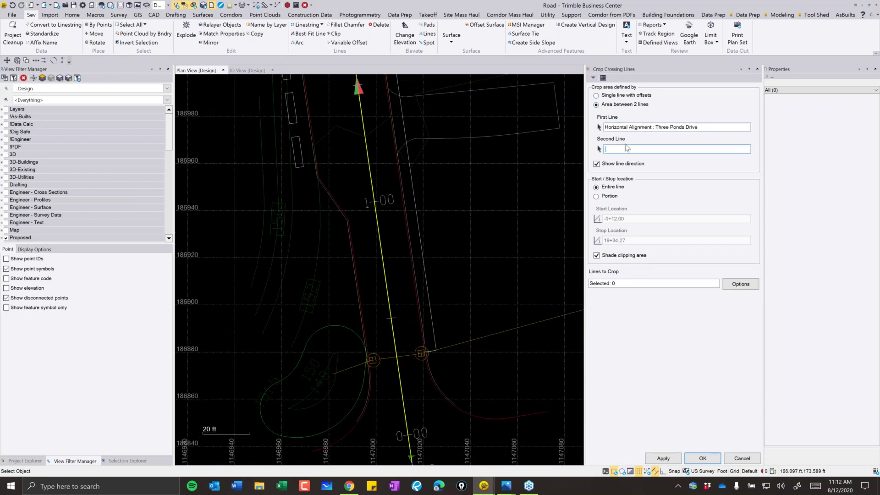
pyautogui.click(707, 127)
pyautogui.moveTo(439, 390); pyautogui.dragTo(461, 312, button='middle')
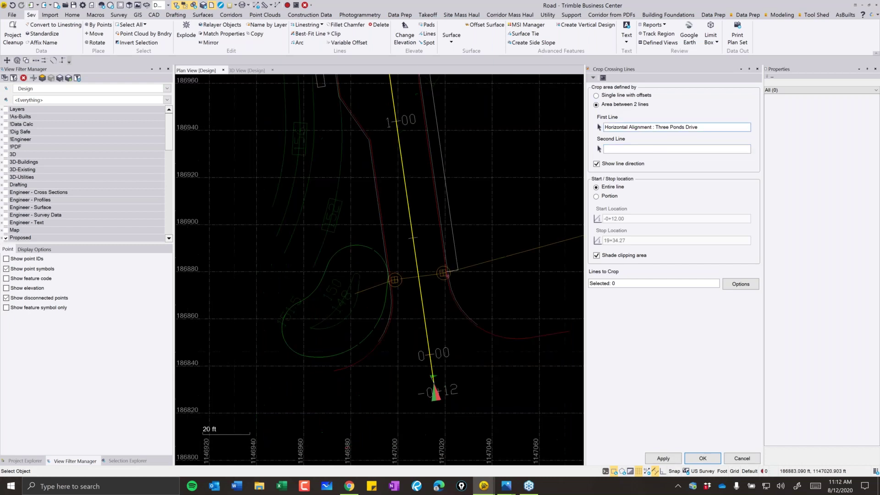
pyautogui.scroll(2, 461, 311)
pyautogui.click(458, 308)
pyautogui.click(358, 316)
pyautogui.scroll(-2, 414, 337)
pyautogui.moveTo(414, 338); pyautogui.dragTo(427, 413, button='middle')
pyautogui.scroll(-2, 427, 413)
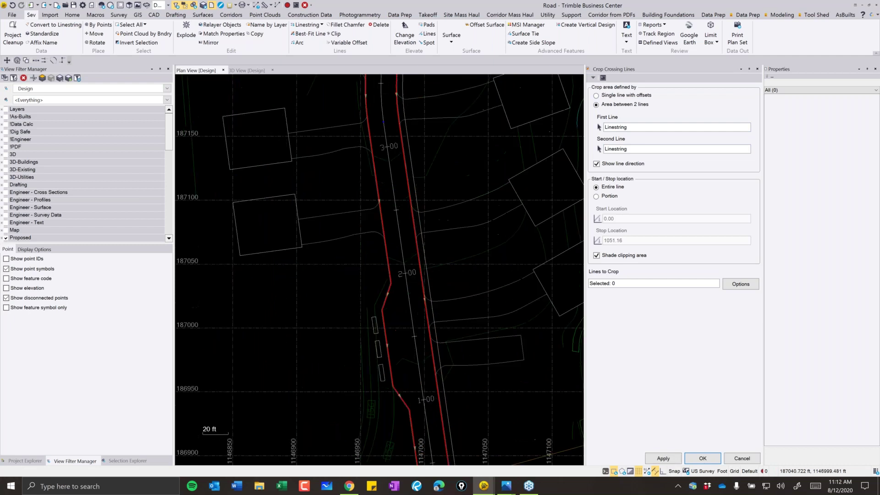
# Select the lines to crop by the P-Contour Minor layer and try to apply the crop.
pyautogui.click(754, 285)
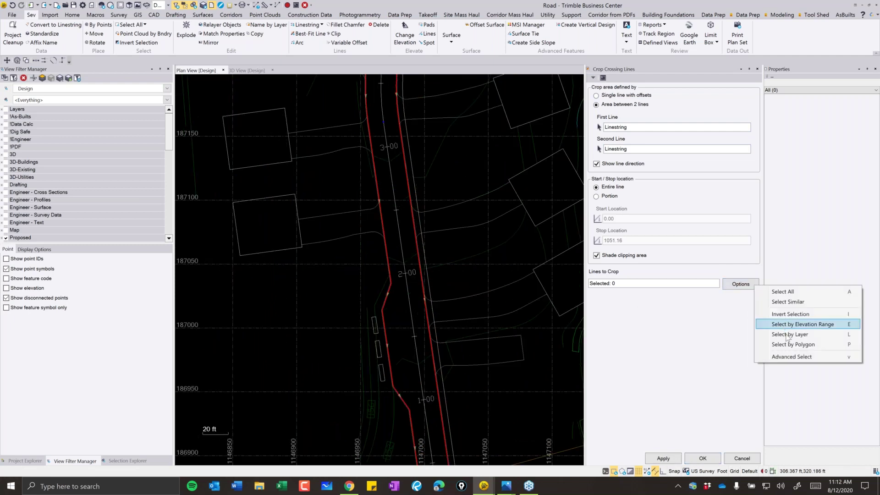
pyautogui.click(784, 325)
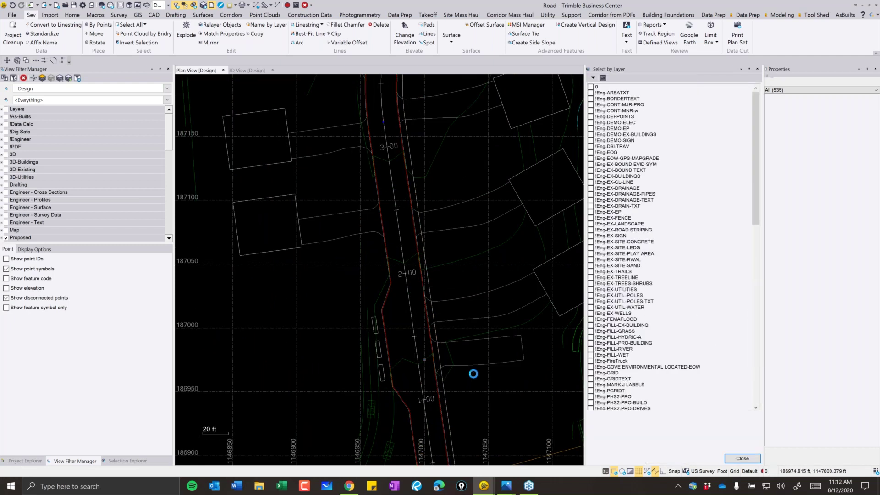
pyautogui.click(742, 458)
pyautogui.click(677, 459)
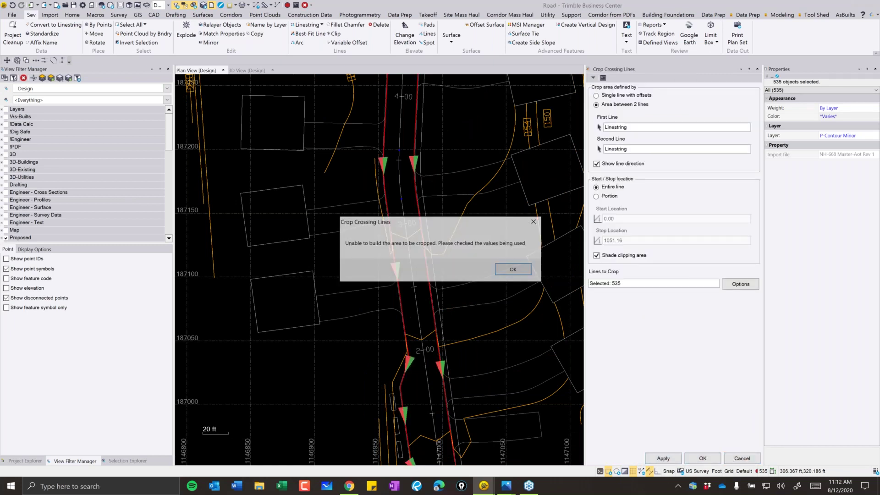
pyautogui.click(514, 270)
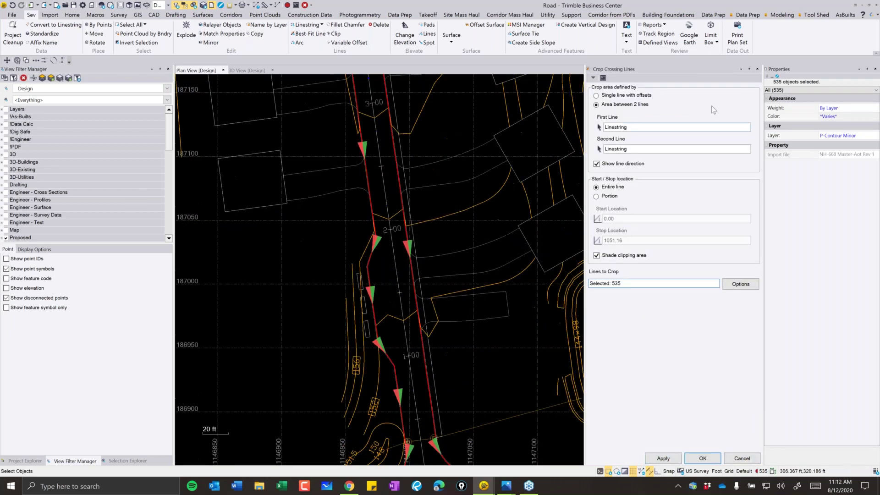
# Switch the crop area to a single line with offsets and pick the Three Ponds Drive alignment as the line.
pyautogui.click(615, 96)
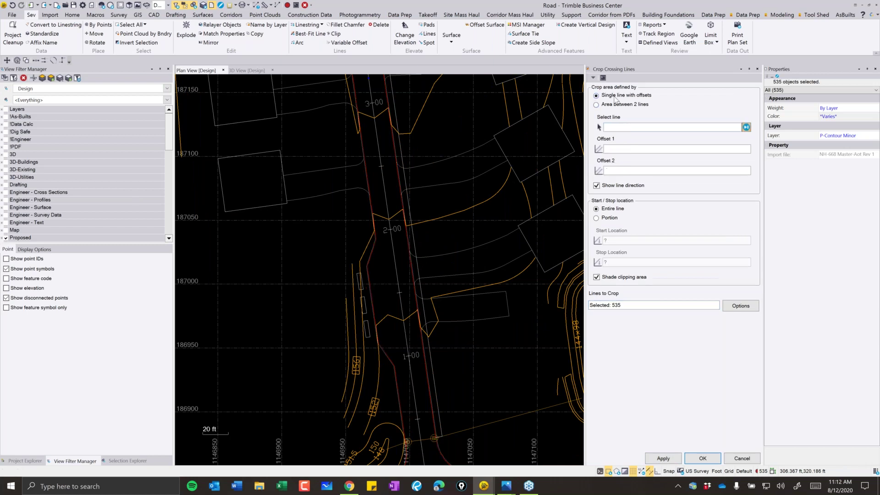
pyautogui.click(628, 127)
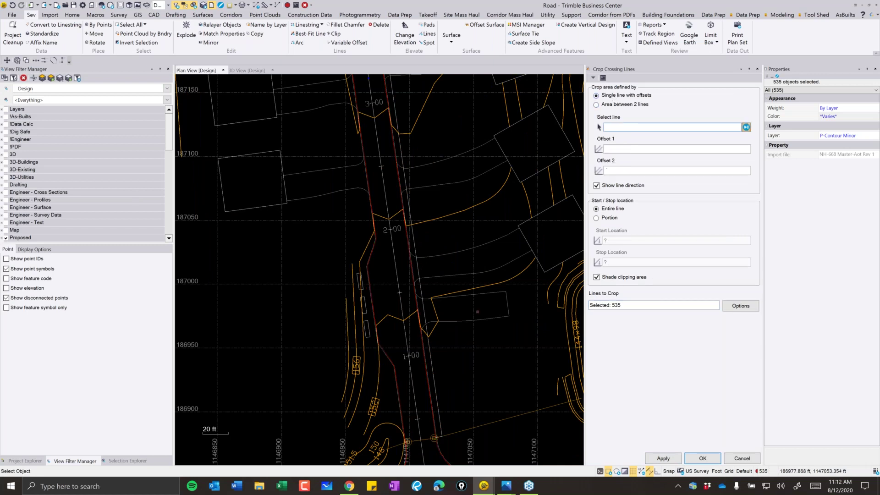
pyautogui.click(407, 254)
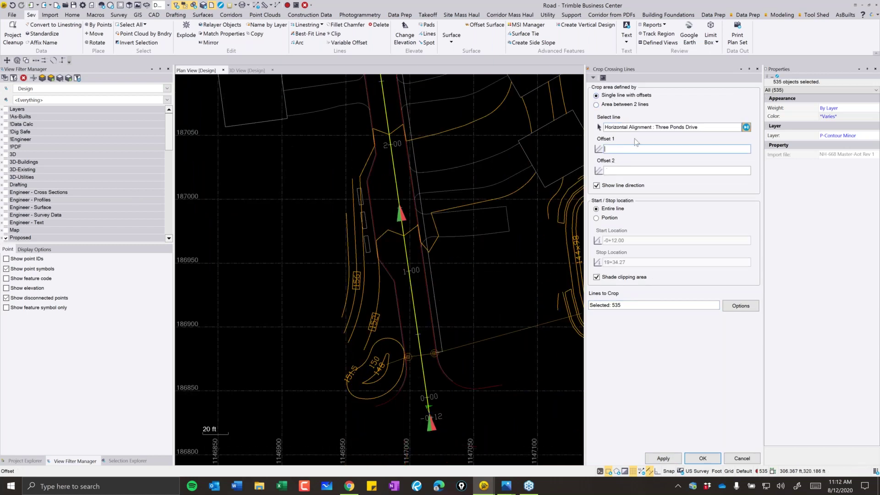
# Set the crop area's offsets from the alignment to 12 and -12, checking them against the road edges.
pyautogui.scroll(4, 393, 350)
pyautogui.scroll(4, 498, 344)
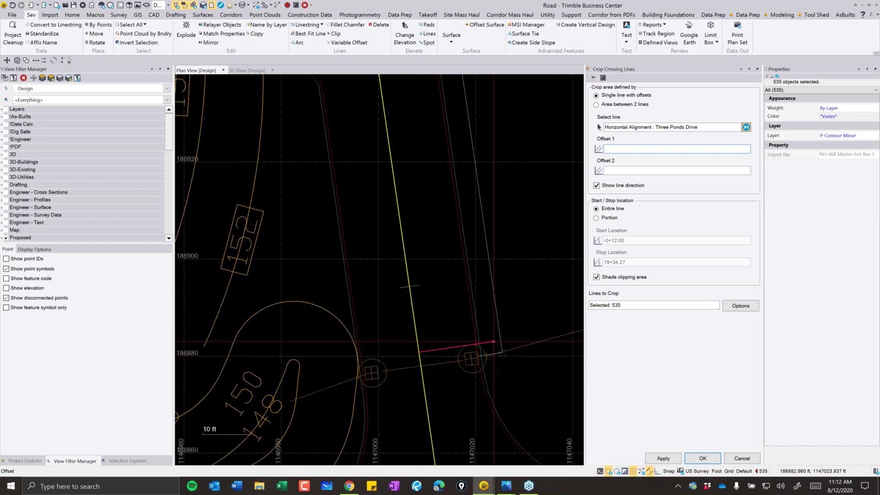
pyautogui.scroll(2, 468, 401)
pyautogui.write('12')
pyautogui.press('Tab')
pyautogui.scroll(-2, 467, 385)
pyautogui.scroll(3, 349, 358)
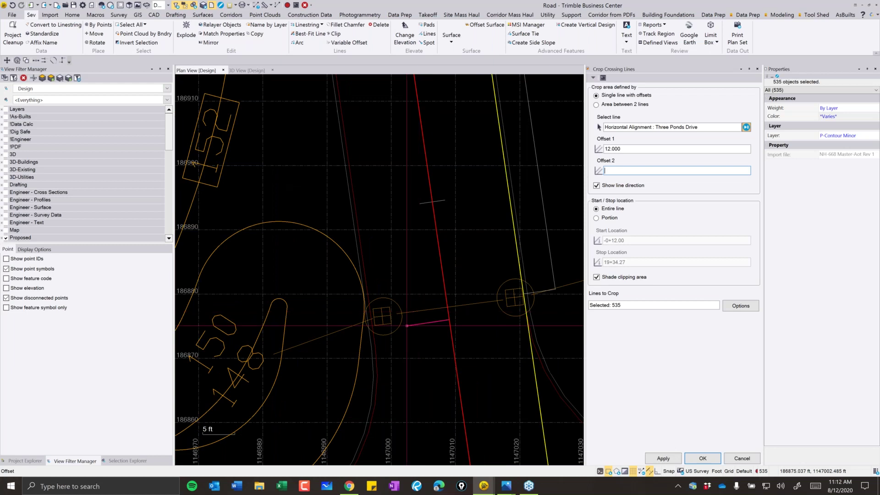
pyautogui.scroll(-1, 349, 359)
pyautogui.write('-12')
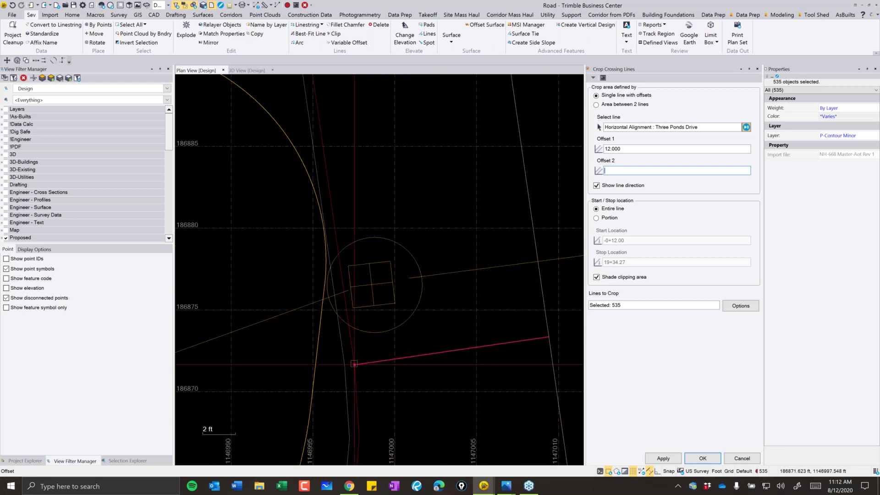
pyautogui.press('Tab')
# Crop the selected contours along the entire Three Ponds Drive alignment and close the cropping command.
pyautogui.scroll(-3, 359, 359)
pyautogui.moveTo(395, 302); pyautogui.dragTo(403, 386, button='middle')
pyautogui.scroll(-3, 403, 386)
pyautogui.moveTo(403, 179); pyautogui.dragTo(420, 264, button='middle')
pyautogui.click(664, 457)
pyautogui.moveTo(442, 199); pyautogui.dragTo(466, 252, button='middle')
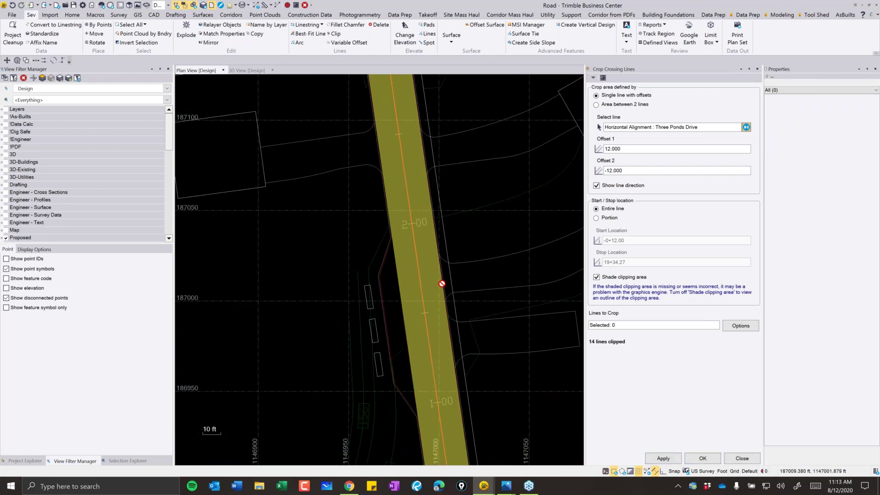
pyautogui.click(742, 459)
pyautogui.moveTo(432, 368); pyautogui.dragTo(444, 355, button='middle')
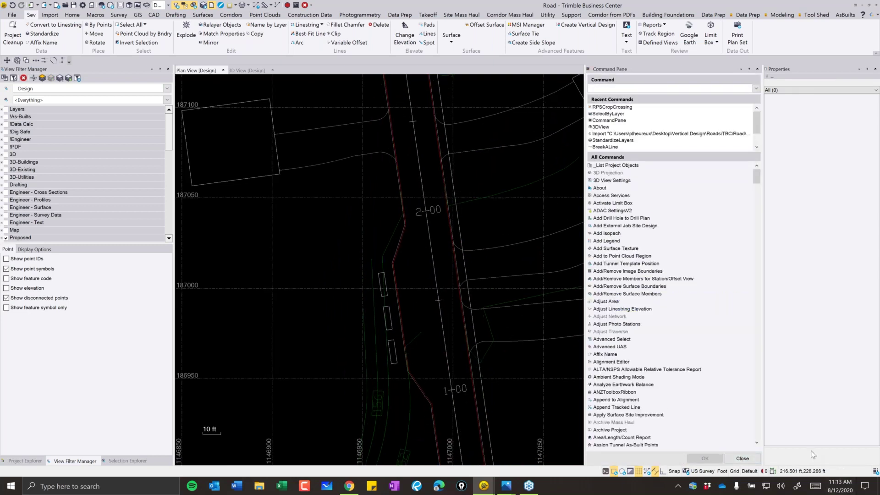
pyautogui.click(743, 459)
# Delete the leftover contour piece inside the road between stations 1+00 and 2+00.
pyautogui.scroll(4, 479, 289)
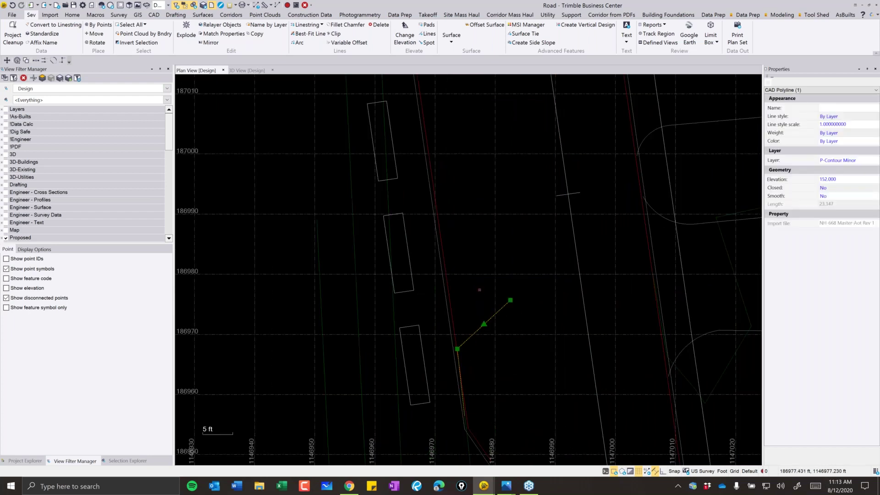
pyautogui.scroll(-4, 472, 302)
pyautogui.rightClick(483, 272)
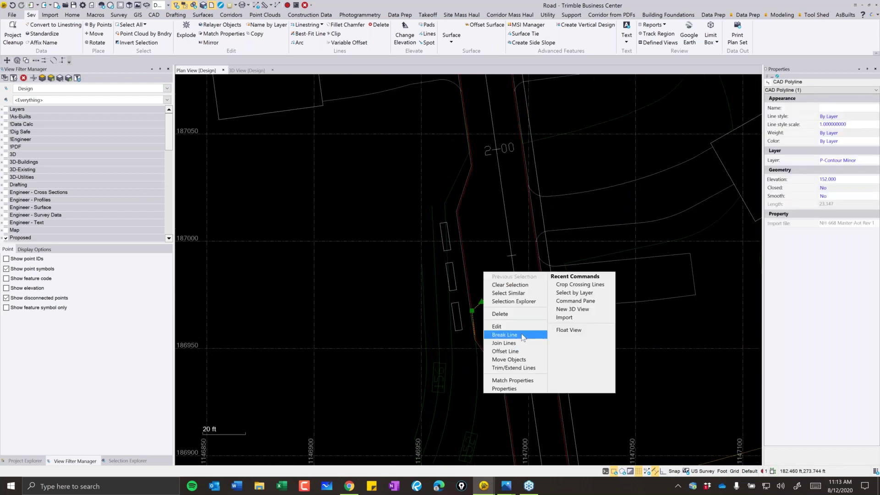
pyautogui.click(523, 337)
pyautogui.scroll(2, 477, 288)
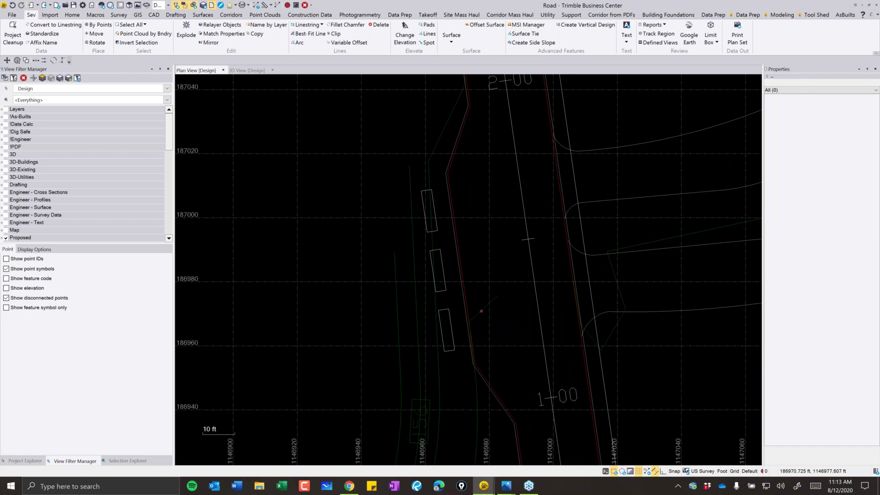
pyautogui.click(481, 311)
pyautogui.scroll(-5, 481, 311)
pyautogui.press('Escape')
# Delete the leftover contour piece inside the road near station 7+00.
pyautogui.moveTo(489, 232); pyautogui.dragTo(485, 382, button='middle')
pyautogui.moveTo(484, 101); pyautogui.dragTo(485, 408, button='middle')
pyautogui.scroll(-1, 485, 403)
pyautogui.scroll(2, 486, 290)
pyautogui.moveTo(414, 220); pyautogui.dragTo(441, 311, button='middle')
pyautogui.scroll(3, 440, 310)
pyautogui.click(433, 310)
pyautogui.press('Delete')
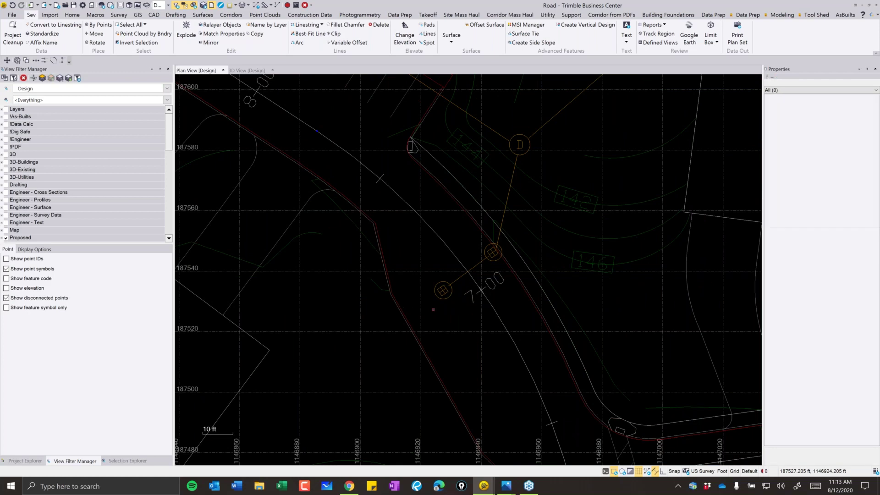
# Examine the rest of the road for leftover contour pieces, ending at its southern end around stations 1+00 to 2+00.
pyautogui.scroll(-4, 433, 310)
pyautogui.moveTo(254, 133); pyautogui.dragTo(402, 322, button='middle')
pyautogui.scroll(-1, 403, 322)
pyautogui.scroll(-3, 403, 321)
pyautogui.moveTo(406, 255); pyautogui.dragTo(411, 175, button='middle')
pyautogui.moveTo(477, 334); pyautogui.dragTo(427, 187, button='middle')
pyautogui.moveTo(458, 322); pyautogui.dragTo(450, 200, button='middle')
pyautogui.moveTo(468, 390); pyautogui.dragTo(449, 183, button='middle')
pyautogui.scroll(4, 471, 259)
pyautogui.scroll(3, 470, 259)
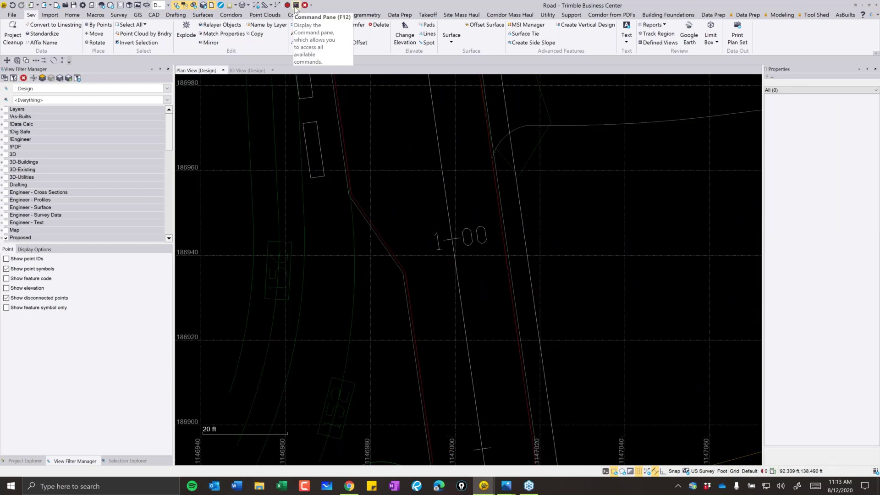
pyautogui.scroll(-3, 493, 212)
pyautogui.moveTo(508, 284); pyautogui.dragTo(501, 232, button='middle')
pyautogui.scroll(-3, 517, 298)
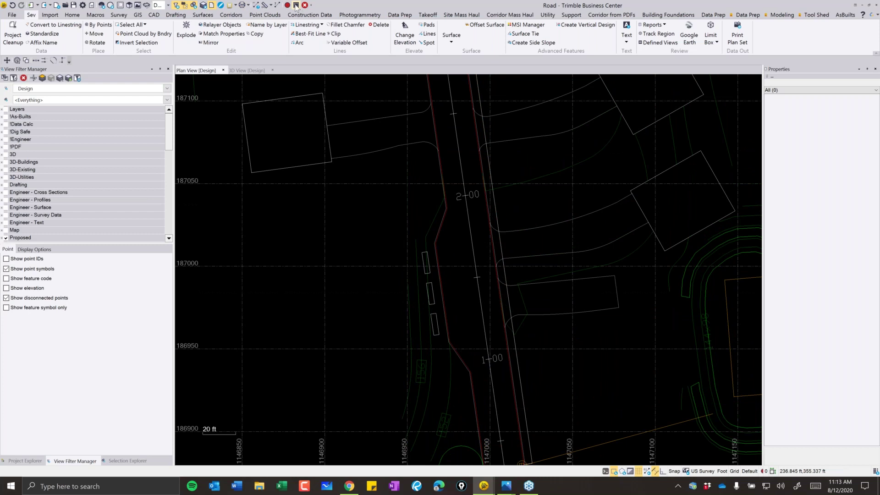
# Start the Create Vertical Design command and name the new design "1- Road".
pyautogui.press('F12')
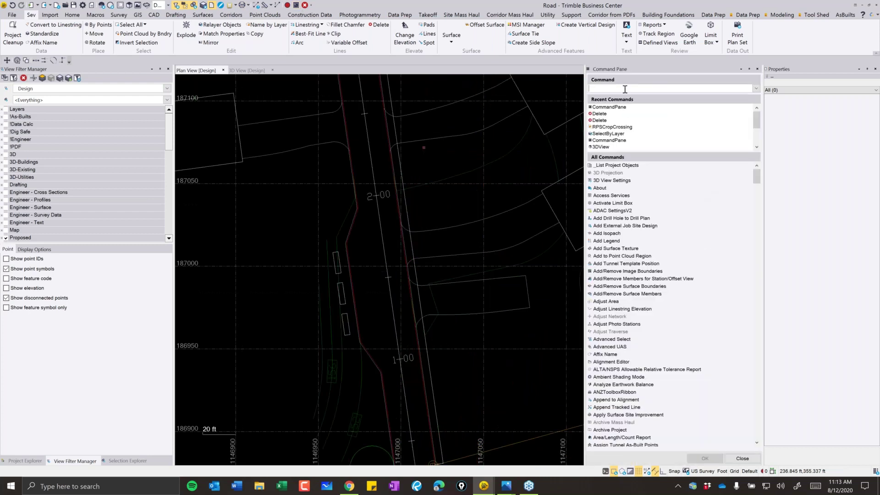
pyautogui.write('vertical')
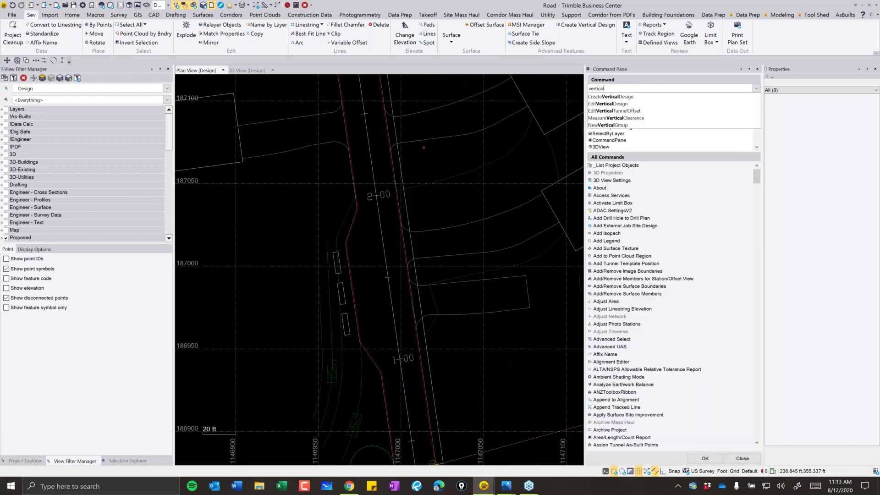
pyautogui.press('Down')
pyautogui.press('Return')
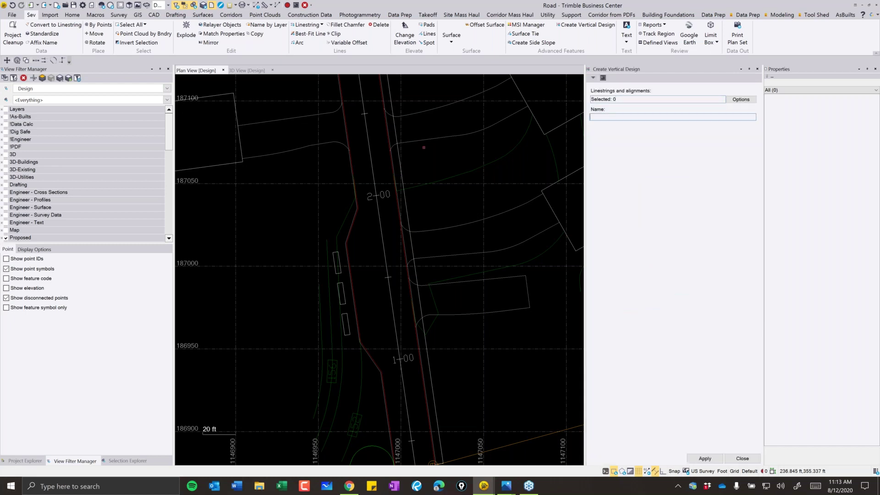
pyautogui.write('1-')
pyautogui.write('Road')
# Select the Three Ponds Drive alignment and the linestrings along both road edges, and create the vertical design from them.
pyautogui.click(618, 99)
pyautogui.moveTo(351, 351); pyautogui.dragTo(352, 316, button='middle')
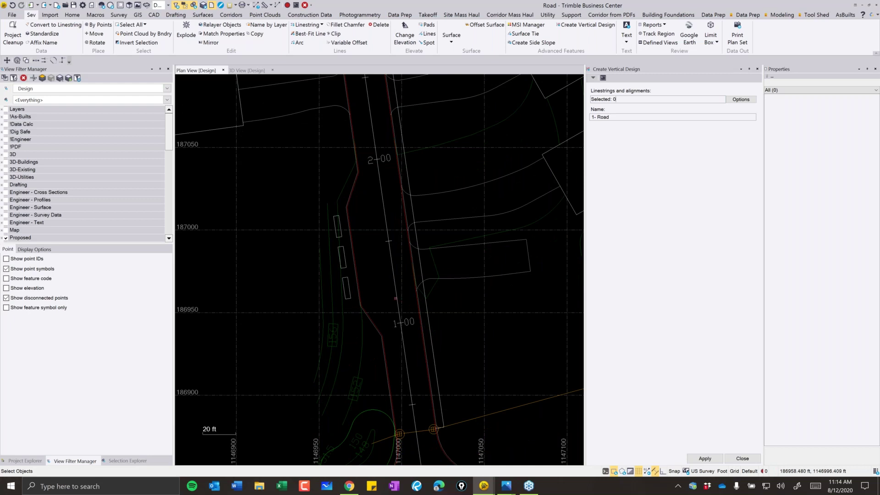
pyautogui.click(395, 298)
pyautogui.scroll(2, 414, 312)
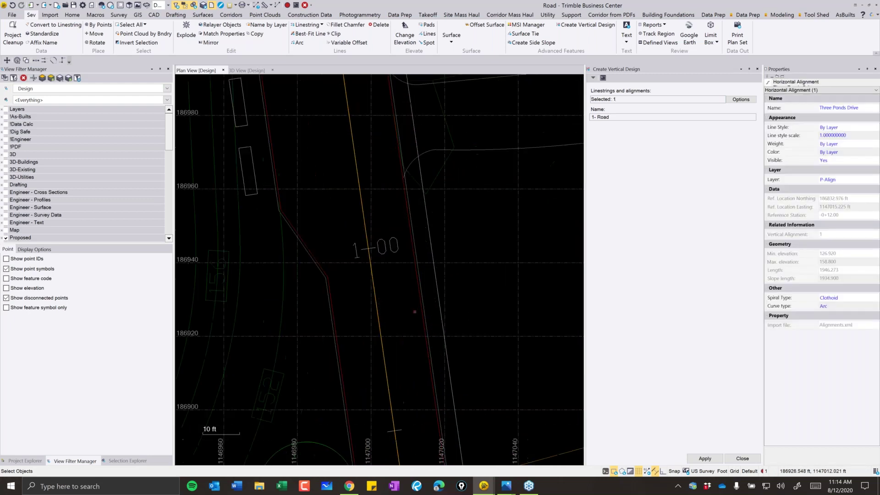
pyautogui.scroll(1, 415, 311)
pyautogui.click(421, 298)
pyautogui.click(309, 246)
pyautogui.scroll(-4, 341, 372)
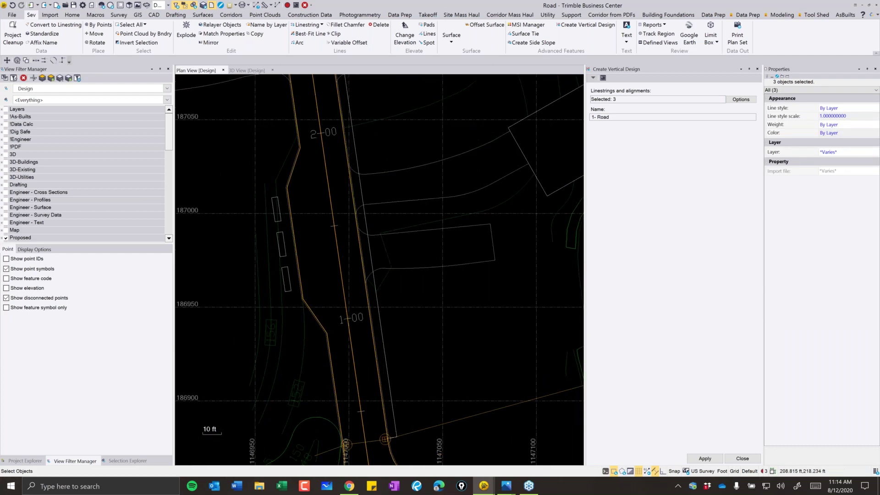
pyautogui.click(706, 457)
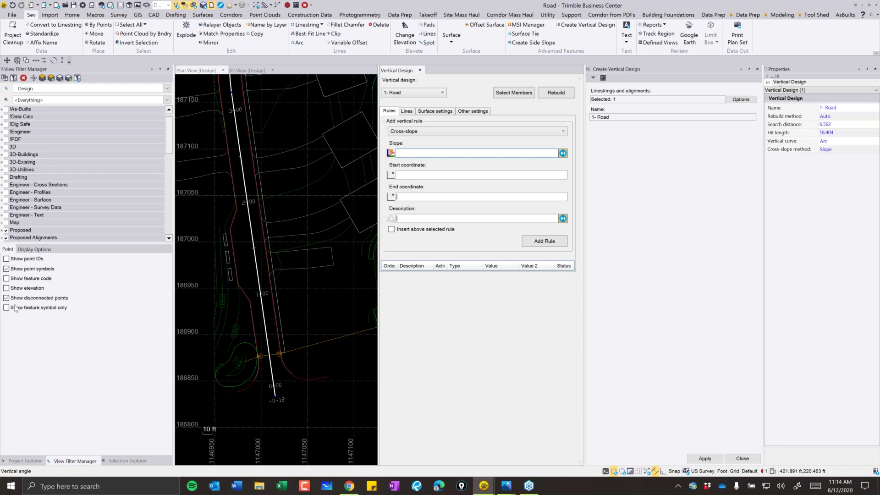
# Narrow the view filter list and the vertical design editor to enlarge the plan view around the road's southern end.
pyautogui.moveTo(172, 302); pyautogui.dragTo(126, 301)
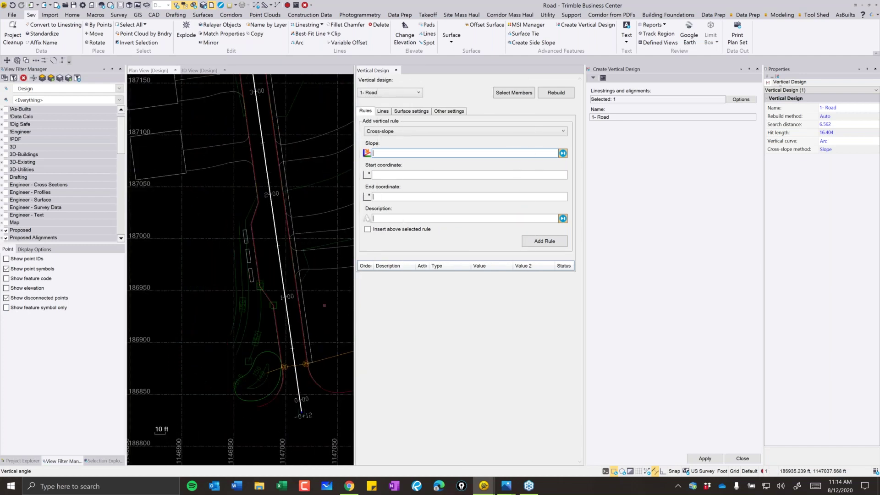
pyautogui.moveTo(356, 307); pyautogui.dragTo(437, 307)
pyautogui.scroll(2, 374, 295)
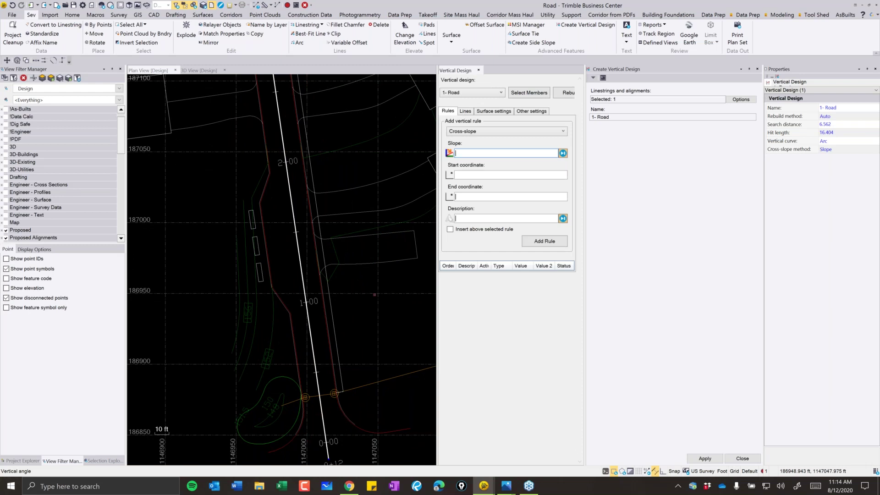
# Close the vertical design creation command and add a -2.00% cross-slope rule from the centerline to the east edge at the road's southern end.
pyautogui.click(742, 459)
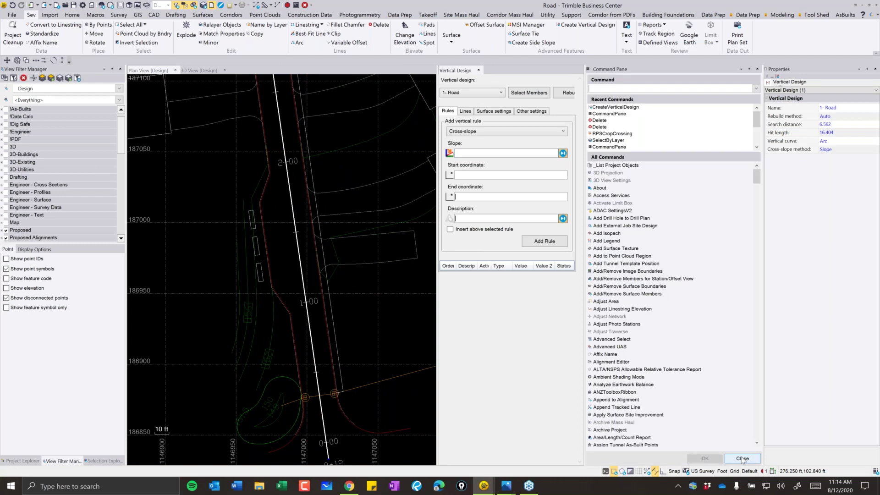
pyautogui.click(742, 459)
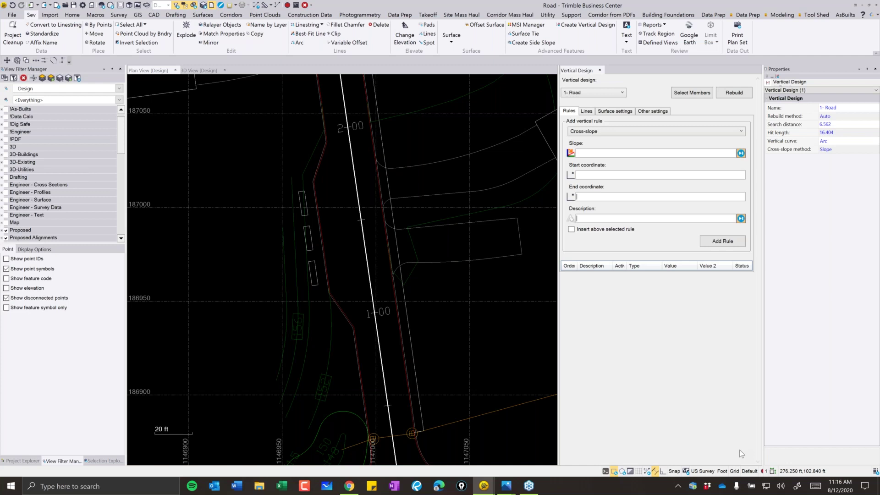
pyautogui.scroll(1, 414, 342)
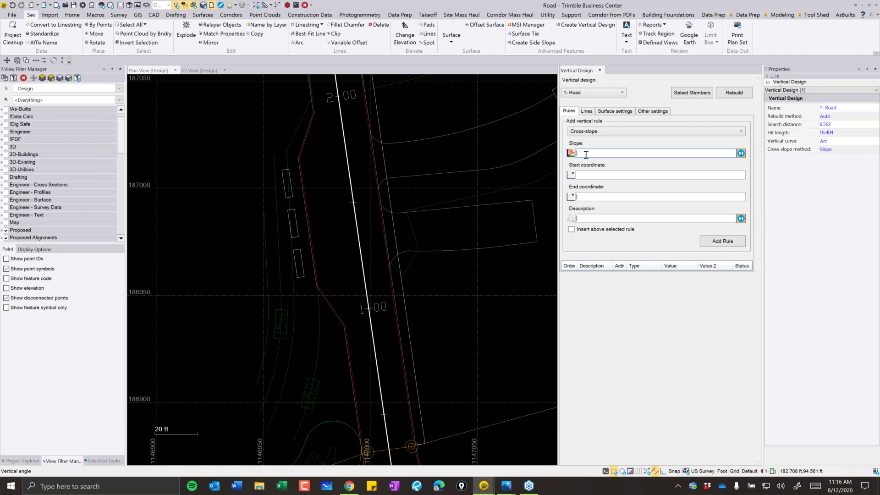
pyautogui.scroll(-1, 412, 262)
pyautogui.moveTo(412, 339); pyautogui.dragTo(401, 275, button='middle')
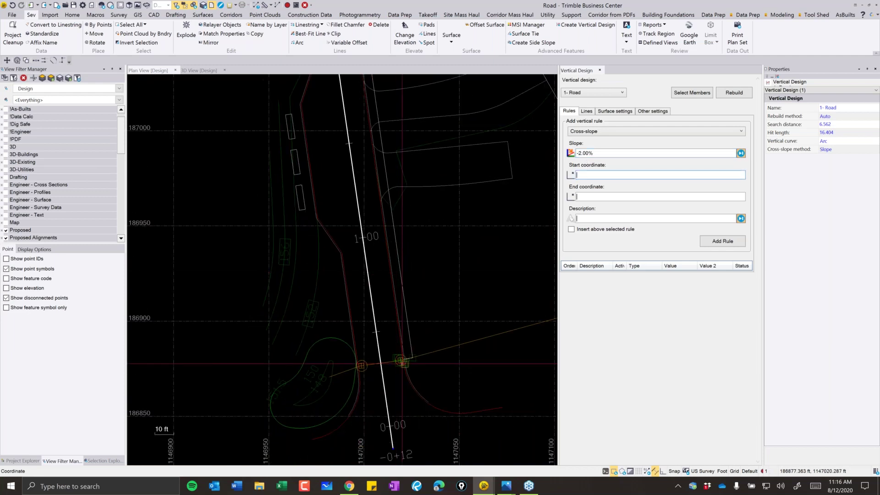
pyautogui.scroll(4, 401, 364)
pyautogui.click(368, 341)
pyautogui.scroll(2, 421, 337)
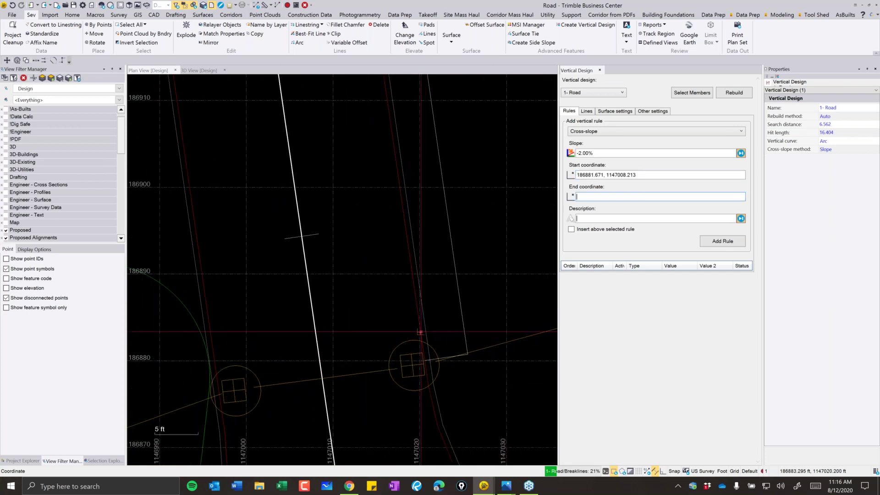
pyautogui.click(420, 332)
pyautogui.scroll(-1, 420, 332)
pyautogui.scroll(-3, 420, 332)
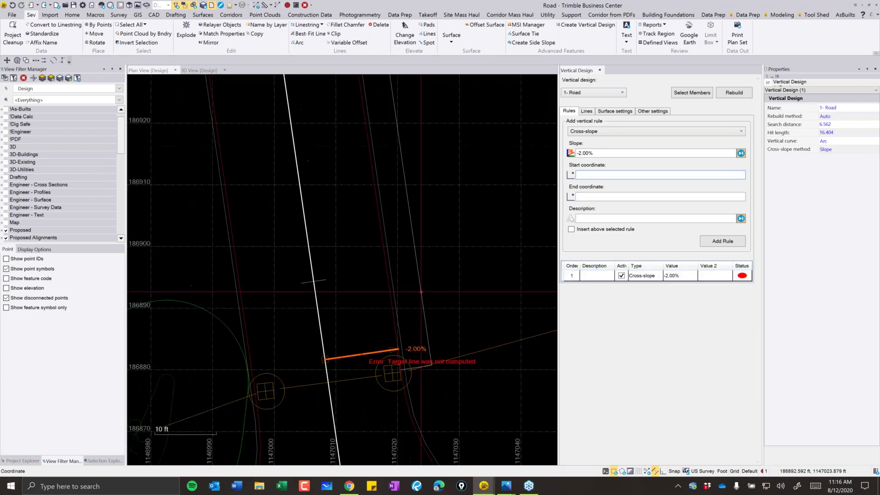
# Convert the Three Ponds Drive alignment to a linestring without deleting the existing alignment.
pyautogui.scroll(-5, 367, 306)
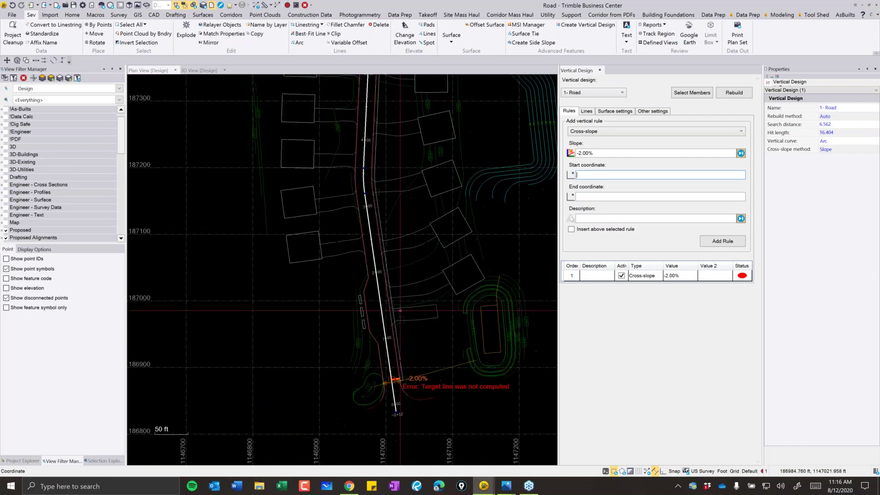
pyautogui.moveTo(367, 306); pyautogui.dragTo(336, 154, button='middle')
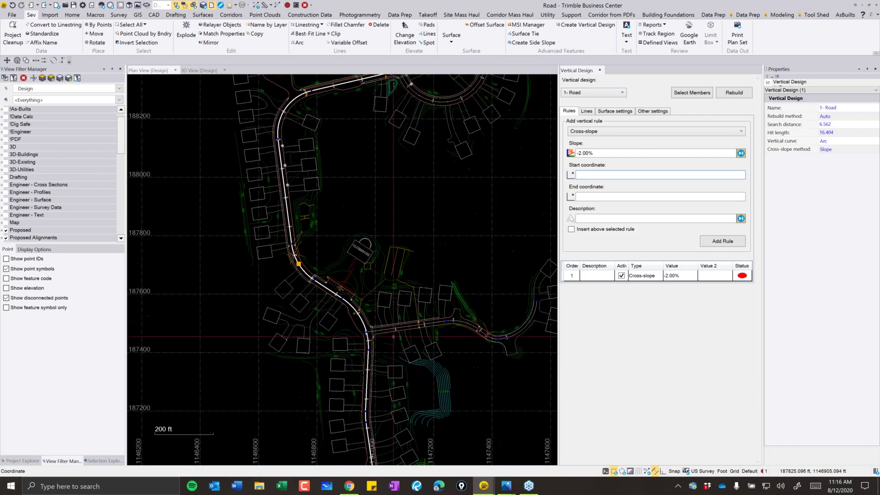
pyautogui.moveTo(440, 357); pyautogui.dragTo(441, 205, button='middle')
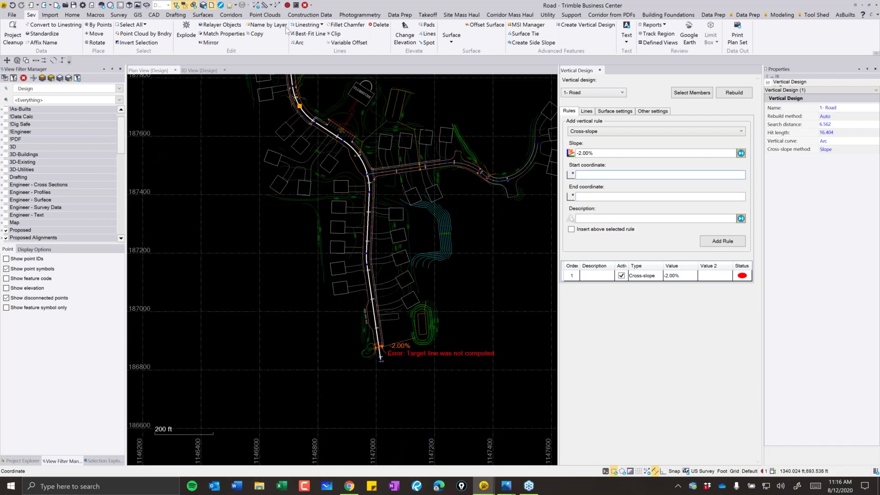
pyautogui.click(297, 5)
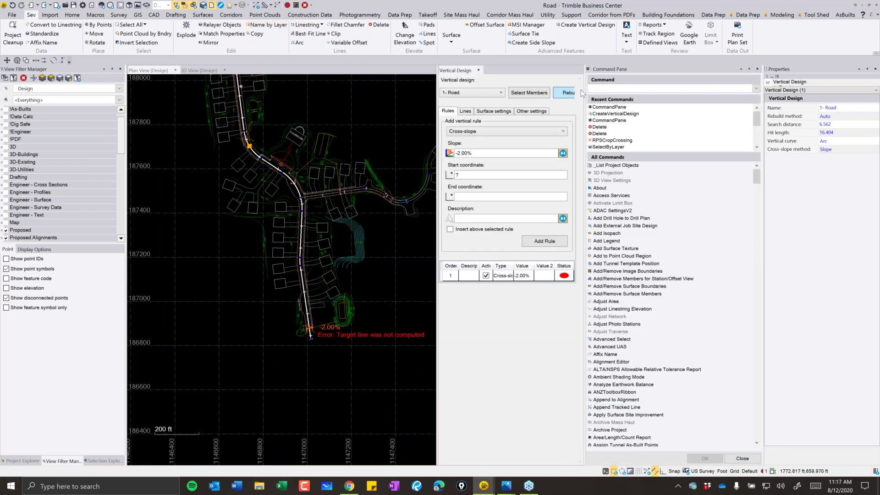
pyautogui.write('convert')
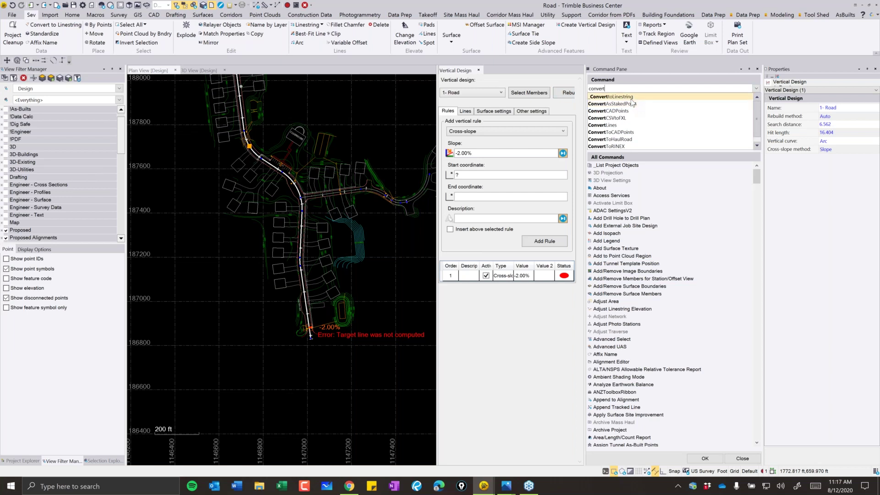
pyautogui.press('Return')
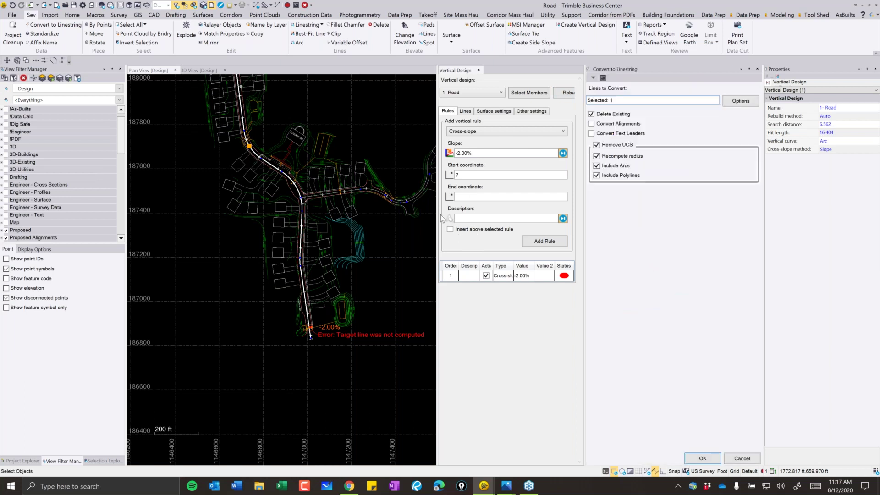
pyautogui.scroll(6, 301, 293)
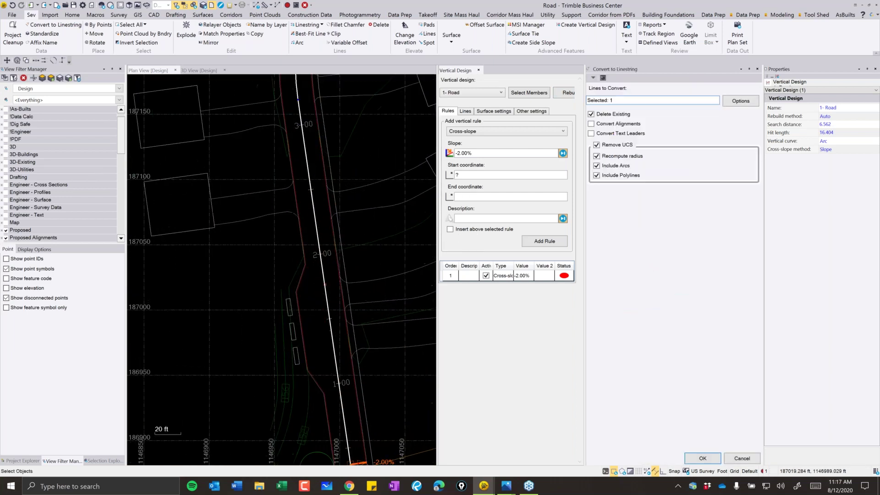
pyautogui.click(326, 289)
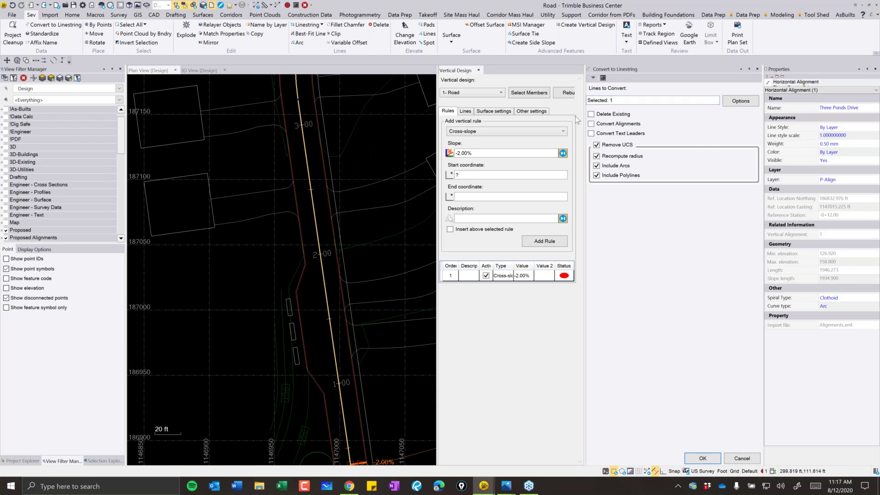
pyautogui.moveTo(378, 261); pyautogui.dragTo(385, 205, button='middle')
pyautogui.click(703, 458)
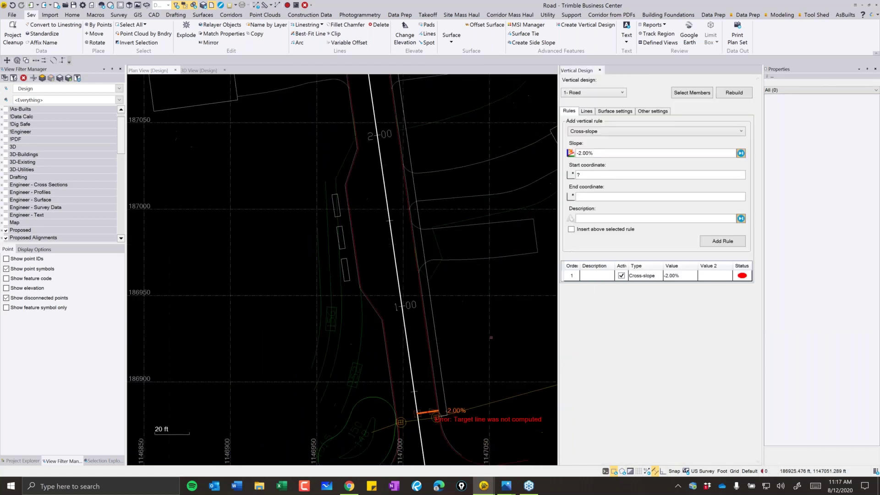
# Replace the Three Ponds Drive alignment in the vertical design's lines with the linestring converted from it.
pyautogui.click(587, 111)
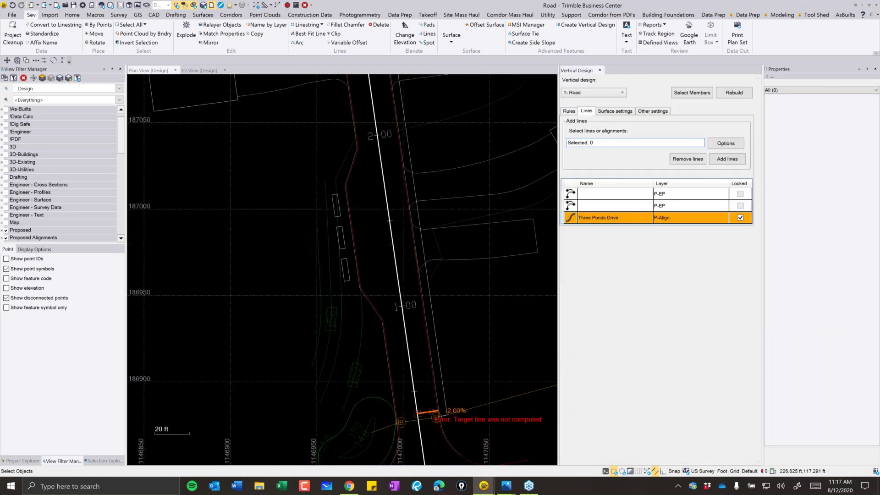
pyautogui.rightClick(616, 224)
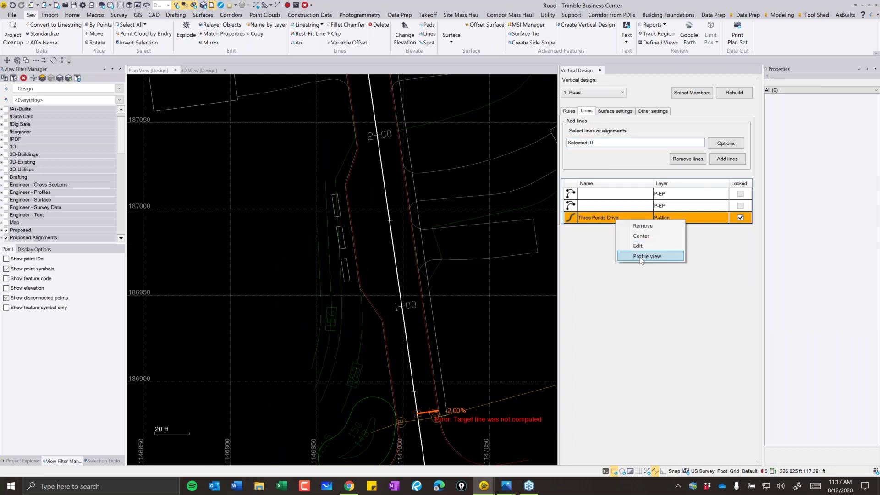
pyautogui.click(644, 229)
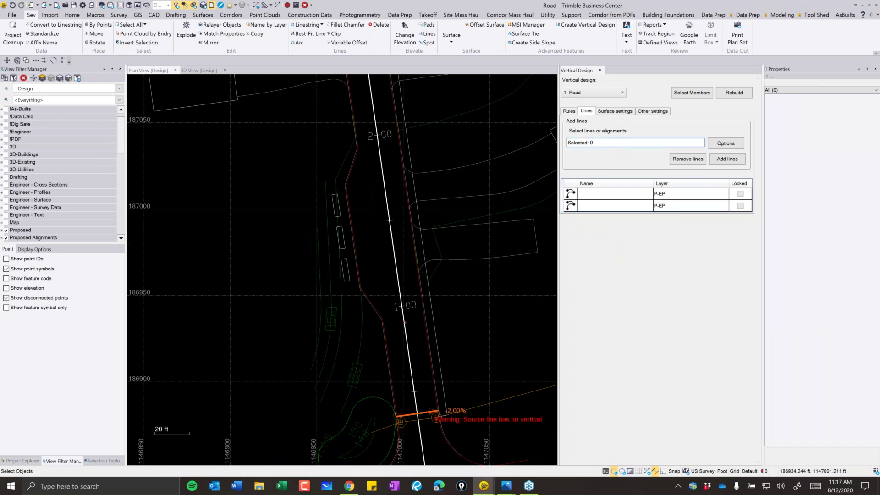
pyautogui.click(404, 322)
pyautogui.click(712, 160)
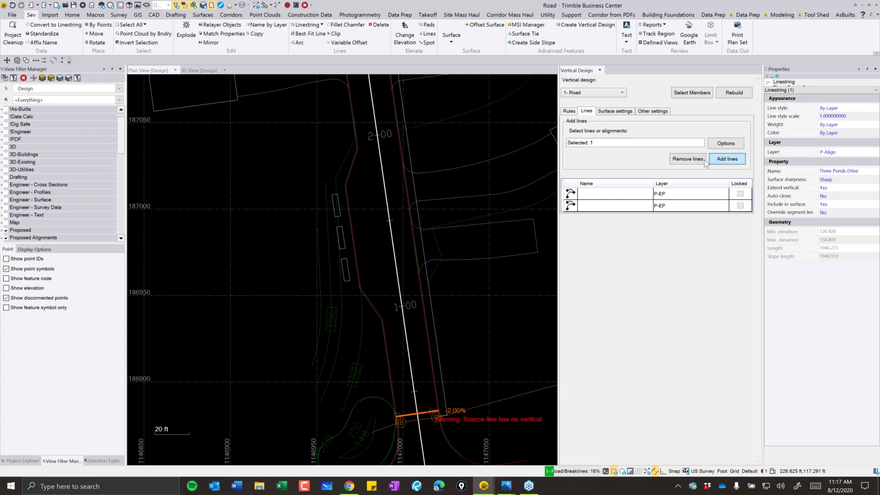
pyautogui.moveTo(550, 287); pyautogui.dragTo(526, 221, button='middle')
pyautogui.scroll(-2, 516, 253)
pyautogui.click(500, 277)
# Add a -2.00% cross-slope rule from the centerline to the west road edge at the southern end, and close the vertical design editor.
pyautogui.click(569, 112)
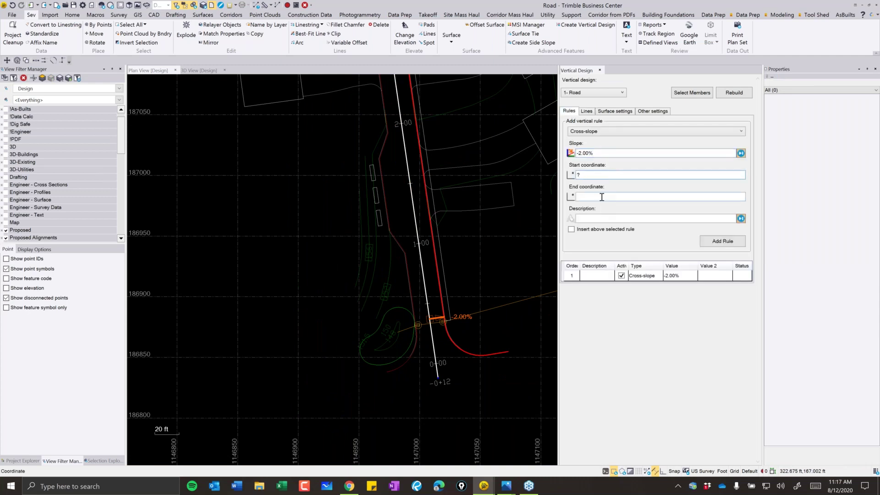
pyautogui.moveTo(423, 316); pyautogui.dragTo(419, 266, button='middle')
pyautogui.scroll(4, 420, 267)
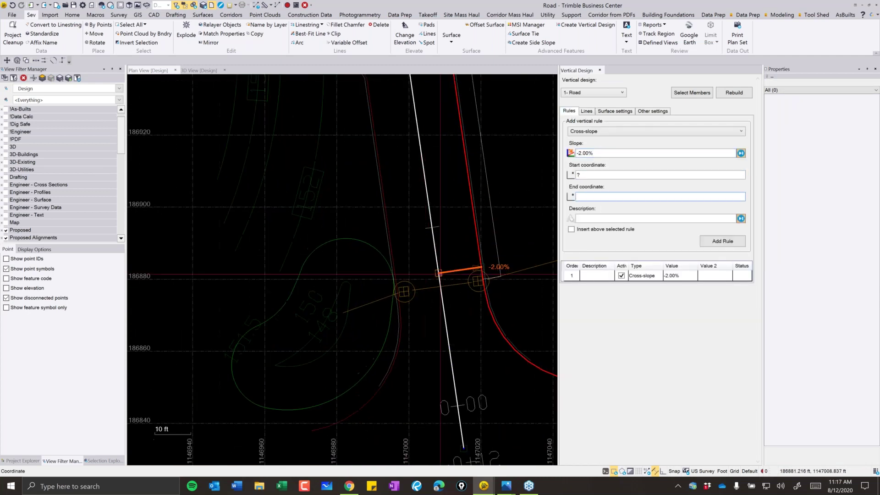
pyautogui.click(440, 274)
pyautogui.scroll(3, 403, 292)
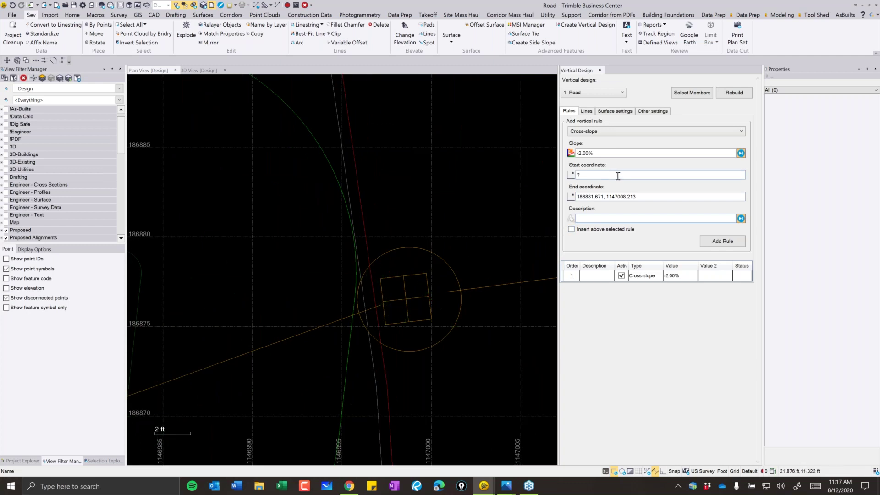
pyautogui.scroll(-3, 451, 250)
pyautogui.click(449, 250)
pyautogui.scroll(2, 377, 261)
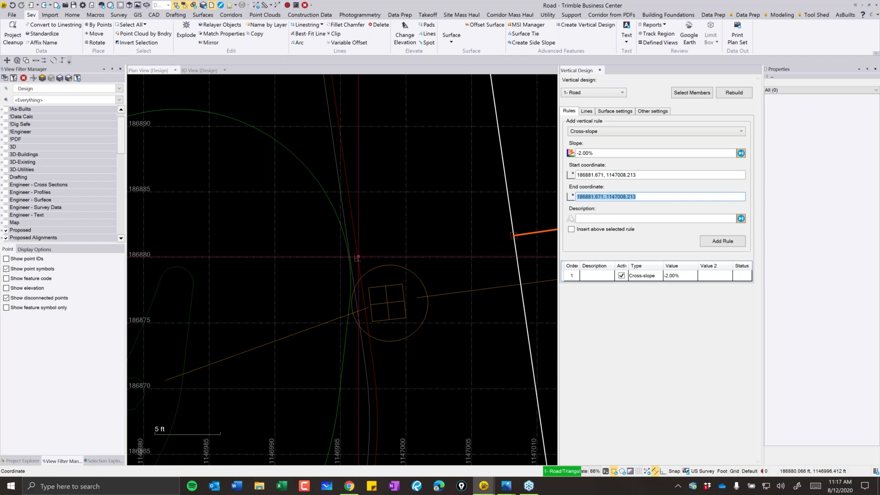
pyautogui.click(358, 258)
pyautogui.scroll(-1, 400, 246)
pyautogui.scroll(-3, 402, 248)
pyautogui.moveTo(402, 250); pyautogui.dragTo(408, 424, button='middle')
pyautogui.scroll(-2, 392, 202)
pyautogui.moveTo(391, 202); pyautogui.dragTo(401, 373, button='middle')
pyautogui.scroll(-3, 373, 267)
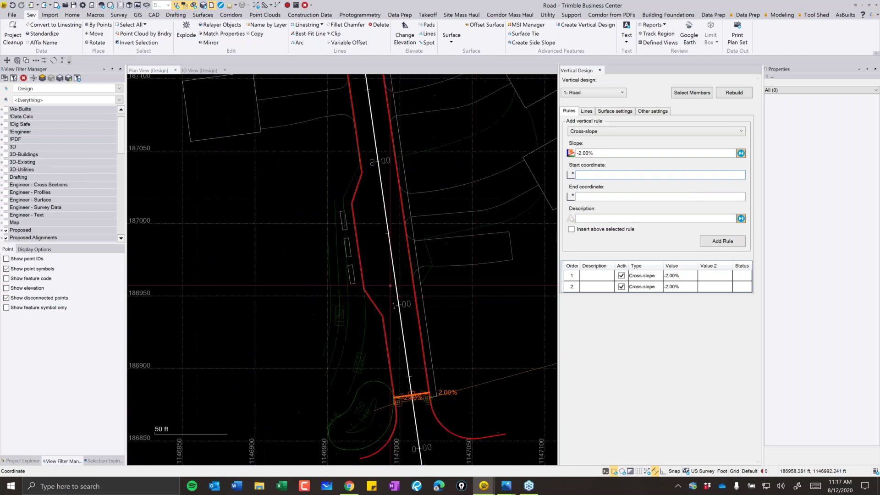
pyautogui.click(600, 70)
# Break the west road edge linestring at the corner just south of station 1+00, 2584.21 ft along the line.
pyautogui.scroll(3, 439, 298)
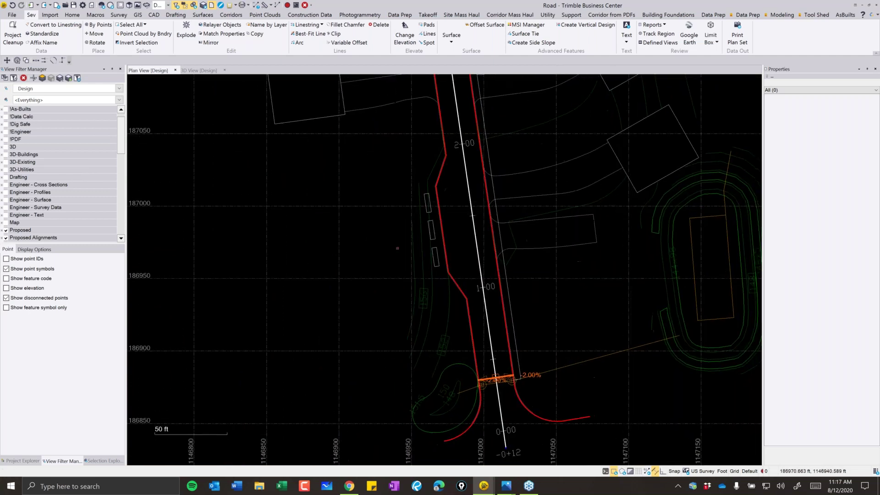
pyautogui.click(438, 296)
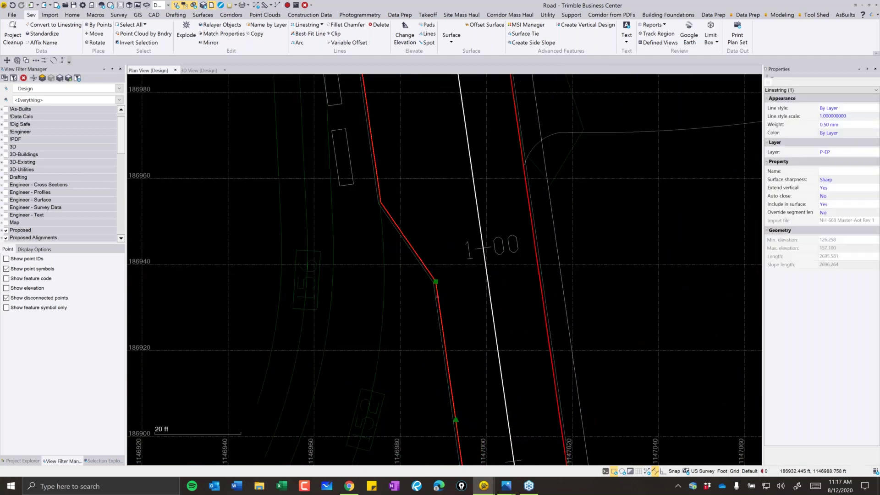
pyautogui.scroll(-2, 436, 295)
pyautogui.rightClick(433, 257)
pyautogui.click(454, 320)
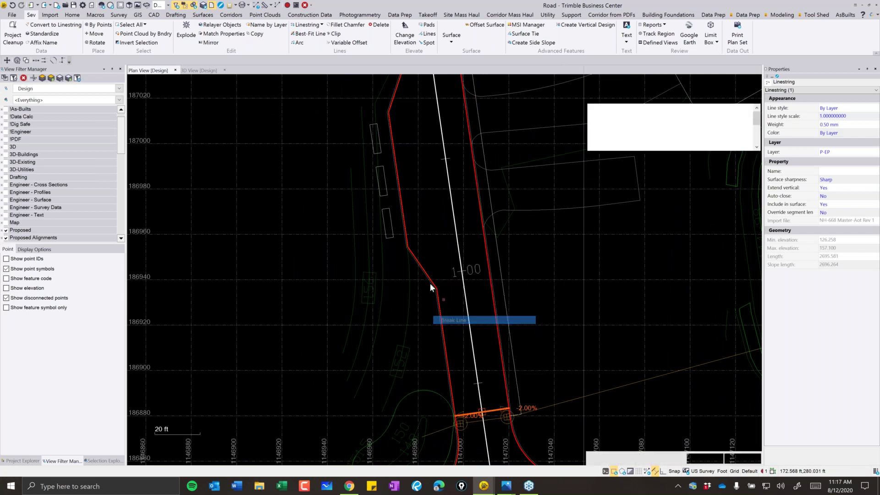
pyautogui.scroll(3, 319, 304)
pyautogui.click(320, 304)
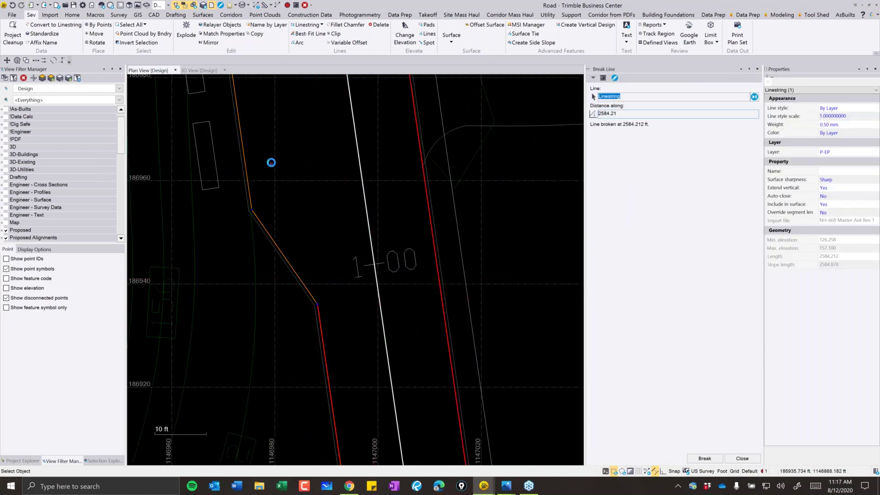
# Break the west road edge linestring at the corner near station 2+00, 2479.49 ft along, and leave the Break Line command.
pyautogui.scroll(-6, 347, 379)
pyautogui.moveTo(300, 139); pyautogui.dragTo(388, 363, button='middle')
pyautogui.scroll(6, 320, 242)
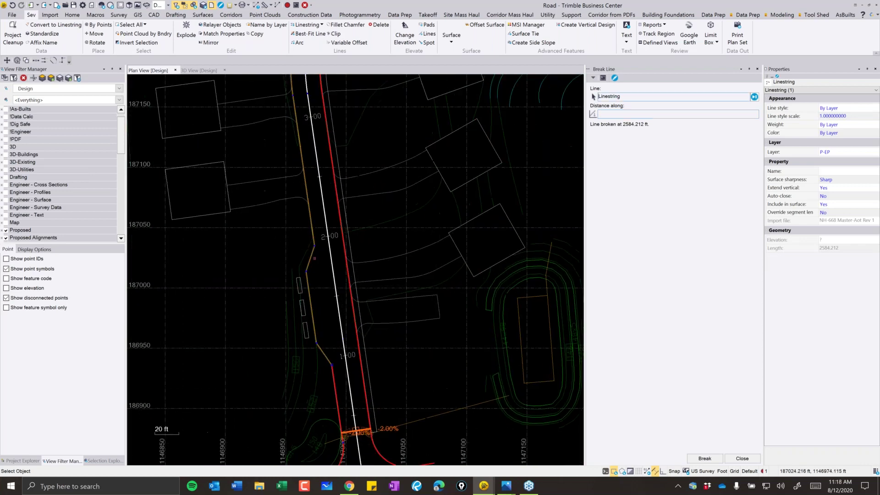
pyautogui.rightClick(321, 242)
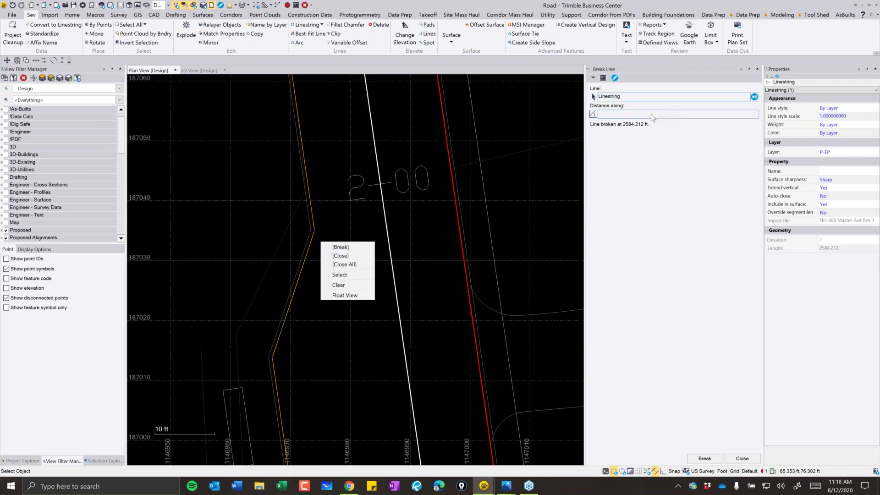
pyautogui.press('Escape')
pyautogui.scroll(3, 334, 200)
pyautogui.click(295, 254)
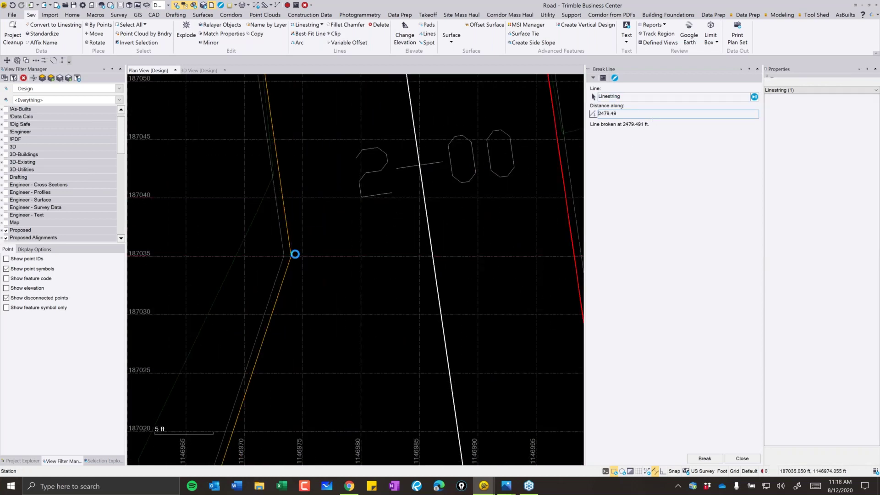
pyautogui.scroll(-3, 298, 252)
pyautogui.moveTo(298, 252); pyautogui.dragTo(275, 103, button='middle')
pyautogui.press('Escape')
pyautogui.moveTo(385, 317); pyautogui.dragTo(381, 248, button='middle')
pyautogui.press('Escape')
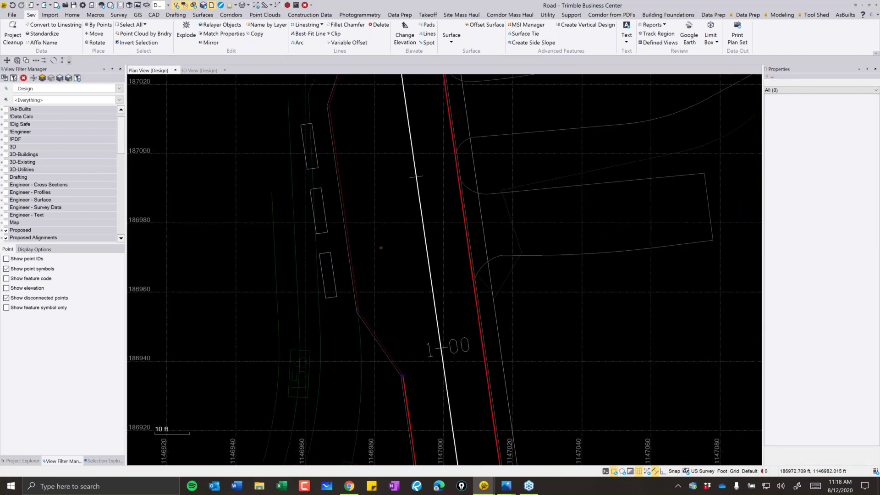
# Start an Offset Line of the Three Ponds Drive linestring near station 1+00, on layer P-EP.
pyautogui.write('ol')
pyautogui.press('Return')
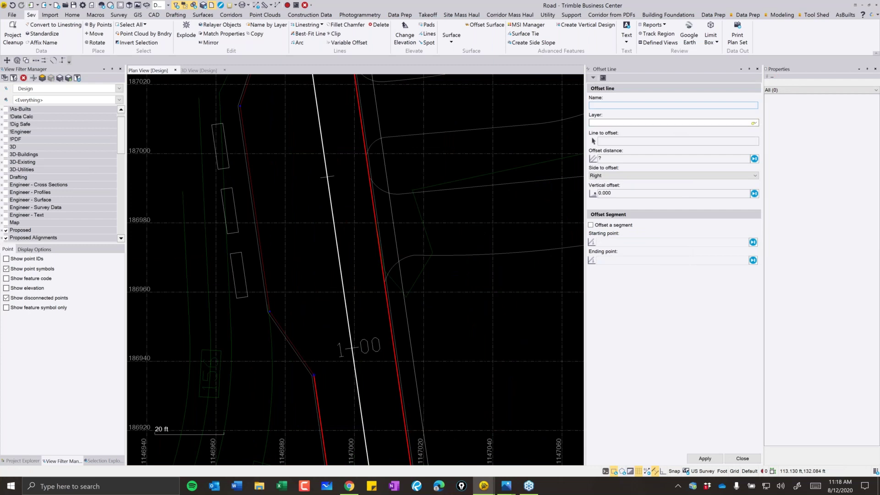
pyautogui.click(340, 275)
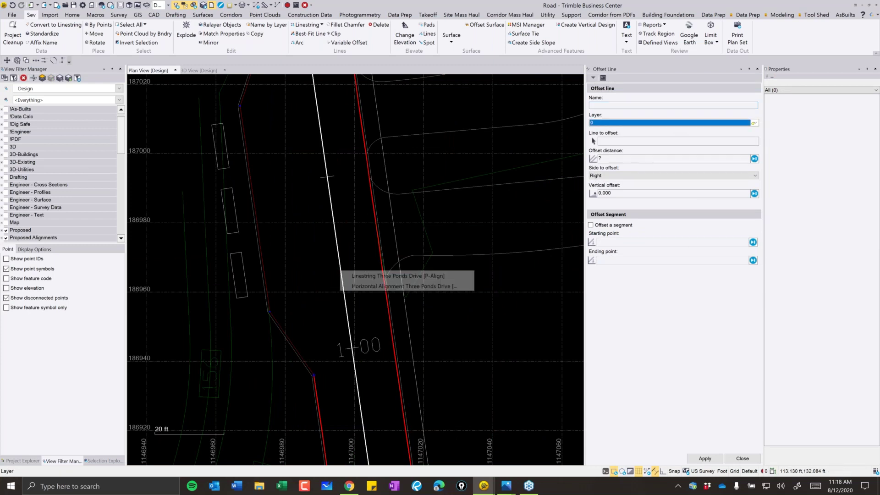
pyautogui.click(354, 276)
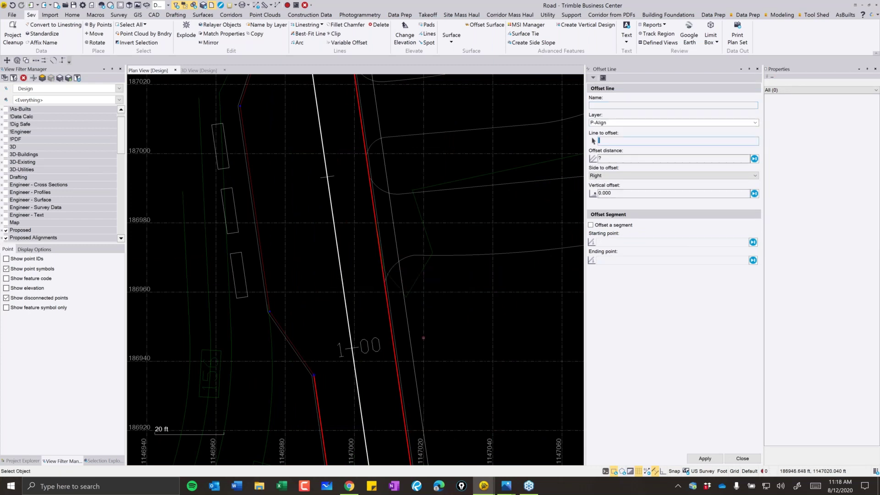
pyautogui.scroll(2, 423, 338)
pyautogui.click(371, 192)
pyautogui.click(412, 197)
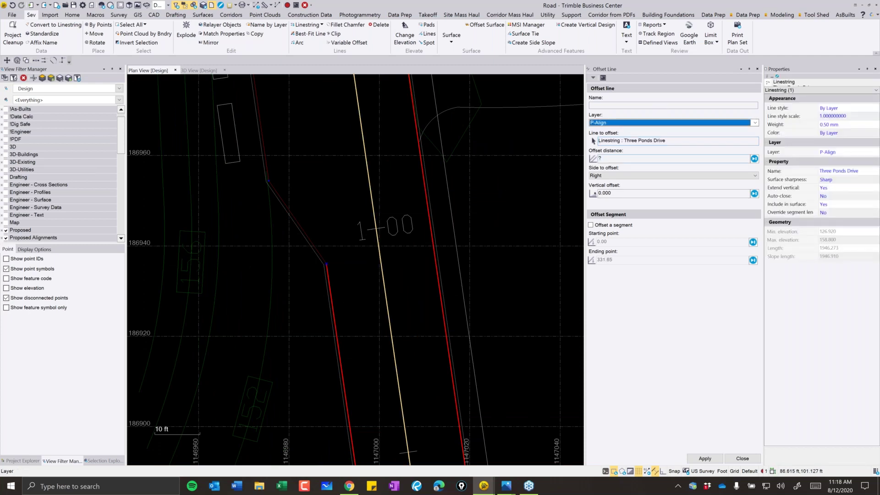
pyautogui.scroll(2, 328, 271)
pyautogui.write('P-EP')
pyautogui.press('Tab')
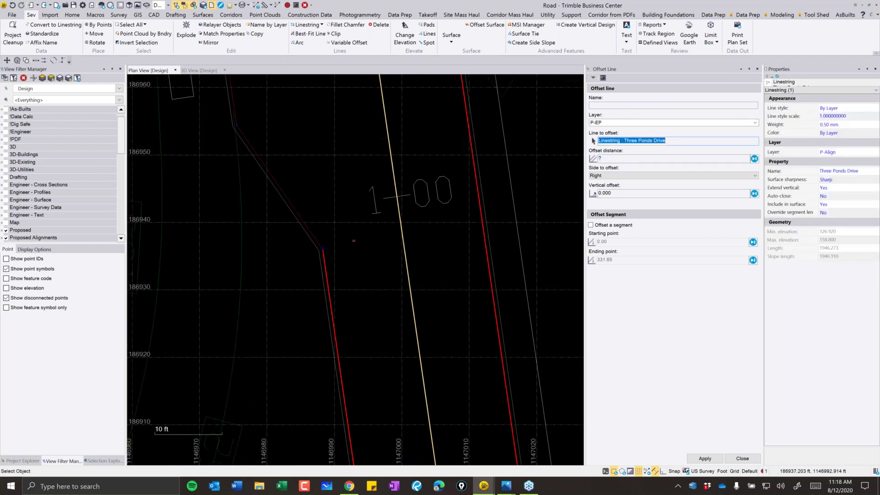
# Set a 12 ft right offset limited to a segment starting at the west edge corner near station 1+00, 105.86.
pyautogui.moveTo(328, 271); pyautogui.dragTo(332, 309, button='middle')
pyautogui.click(605, 157)
pyautogui.write('12')
pyautogui.click(591, 225)
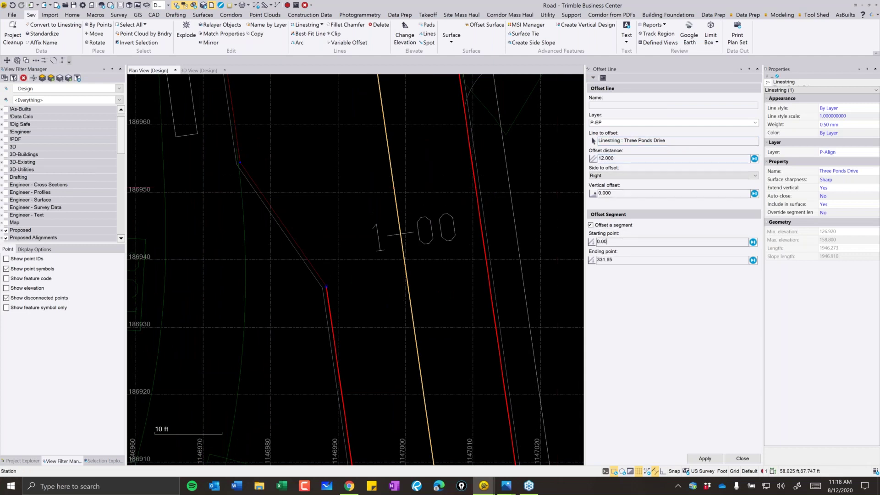
pyautogui.scroll(2, 305, 285)
pyautogui.click(347, 289)
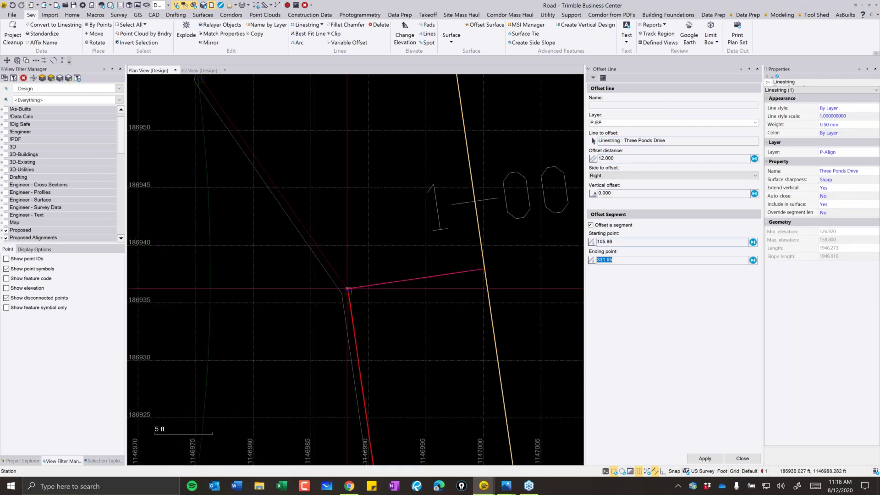
# End the right-side offset segment at 205.86, create the line, and leave Offset Line.
pyautogui.scroll(-8, 347, 288)
pyautogui.scroll(5, 330, 251)
pyautogui.scroll(3, 329, 164)
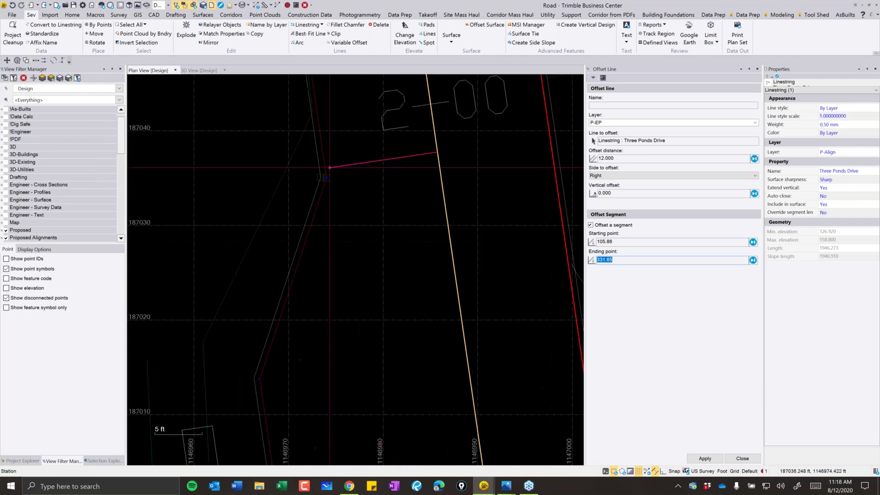
pyautogui.scroll(2, 325, 177)
pyautogui.write('205.86')
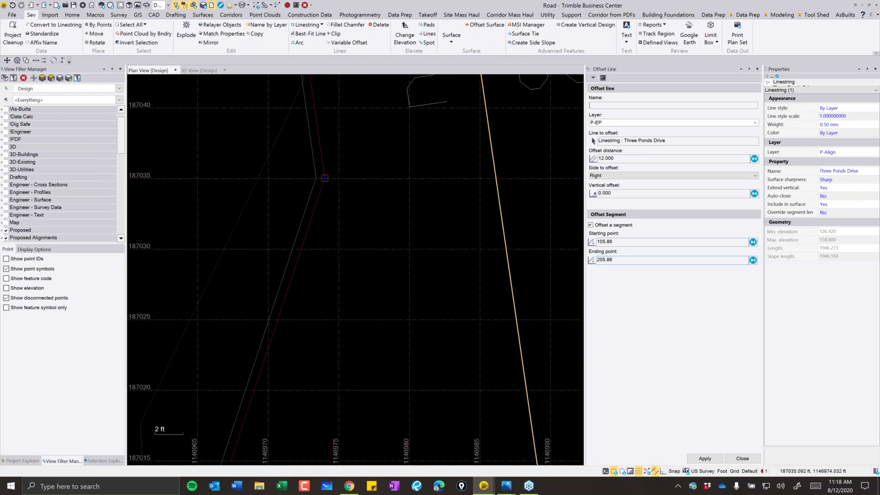
pyautogui.scroll(-2, 340, 230)
pyautogui.press('Return')
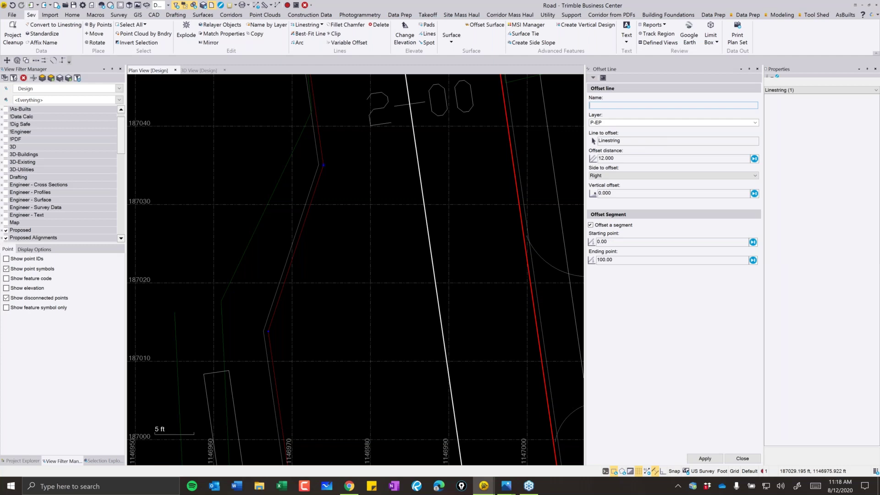
pyautogui.scroll(-5, 338, 211)
pyautogui.moveTo(380, 282); pyautogui.dragTo(361, 227, button='middle')
pyautogui.press('Escape')
pyautogui.scroll(-1, 377, 251)
pyautogui.scroll(-2, 377, 251)
pyautogui.moveTo(412, 361); pyautogui.dragTo(385, 281, button='middle')
pyautogui.press('Escape')
pyautogui.scroll(2, 412, 383)
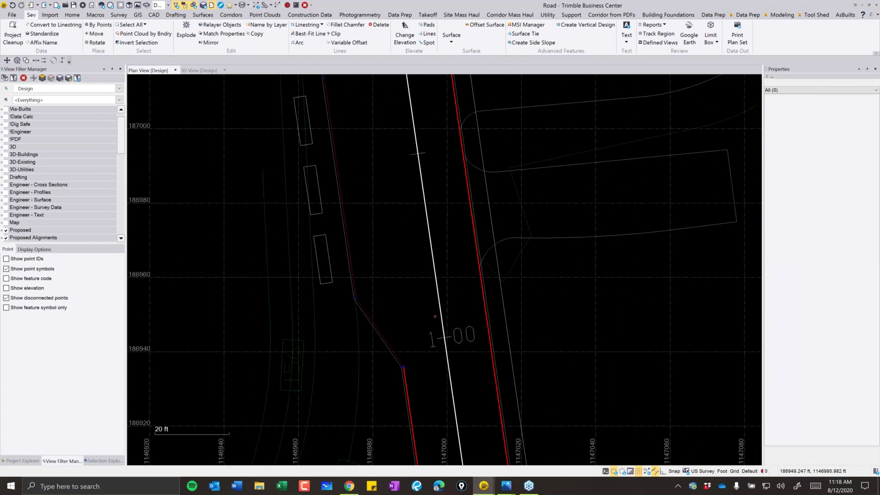
# Set up a new offset of the Three Ponds Drive linestring, 12 ft to the left.
pyautogui.click(440, 303)
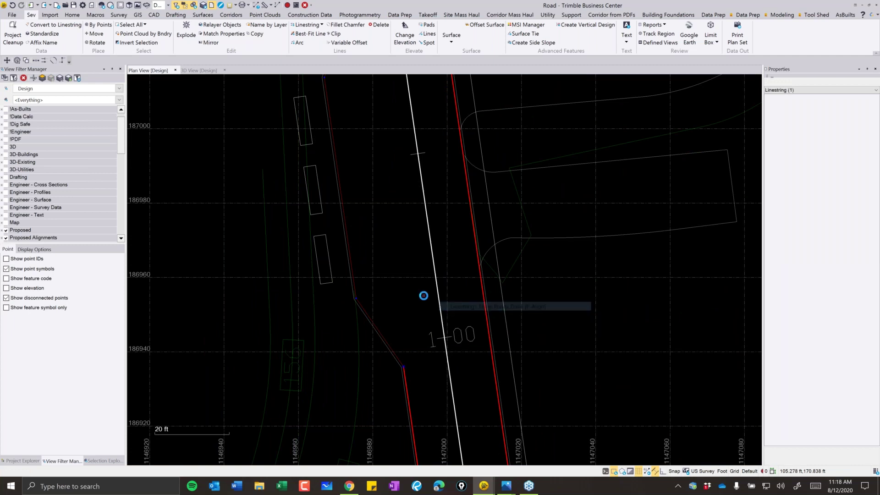
pyautogui.press('space')
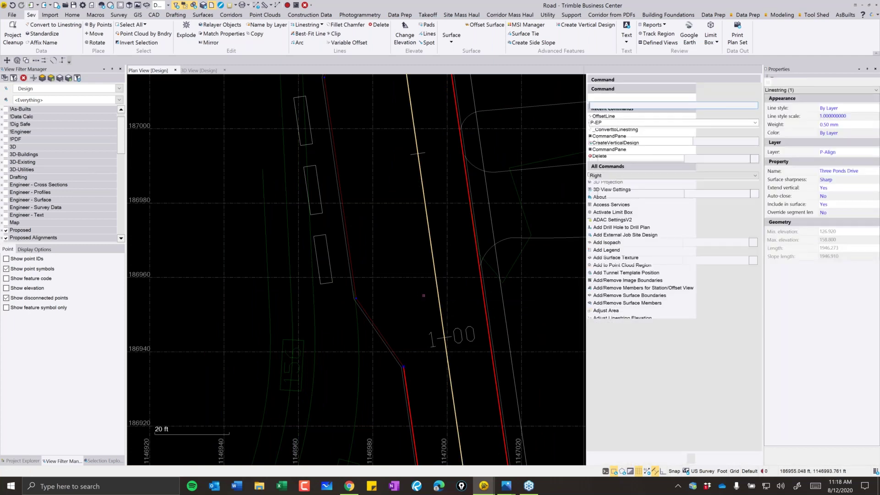
pyautogui.press('Return')
pyautogui.write('12')
pyautogui.press('Tab')
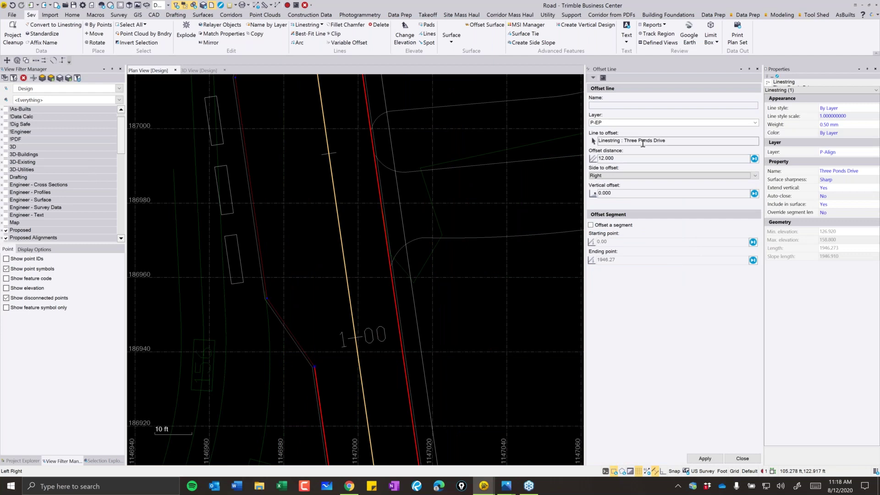
pyautogui.press('Up')
pyautogui.press('Tab')
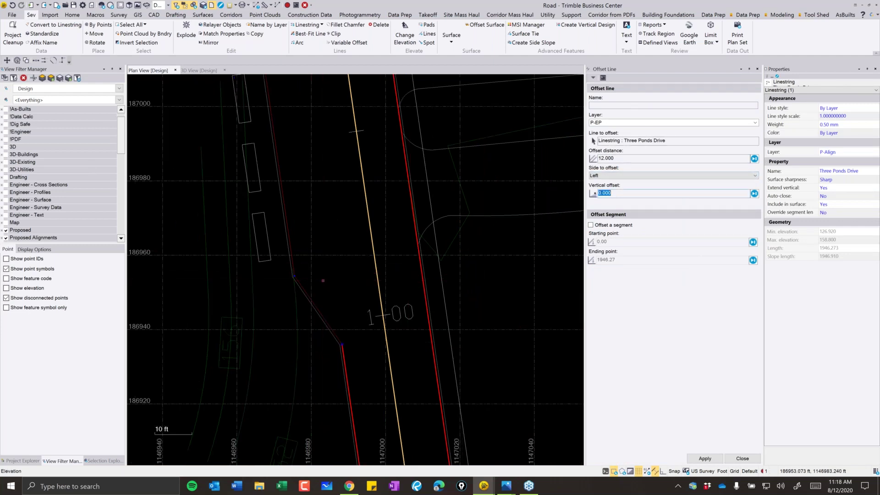
# Limit the left offset to the segment from 105.86 to 205.86 between the broken edge corners, and create it.
pyautogui.click(626, 225)
pyautogui.click(626, 242)
pyautogui.scroll(1, 336, 376)
pyautogui.scroll(4, 340, 366)
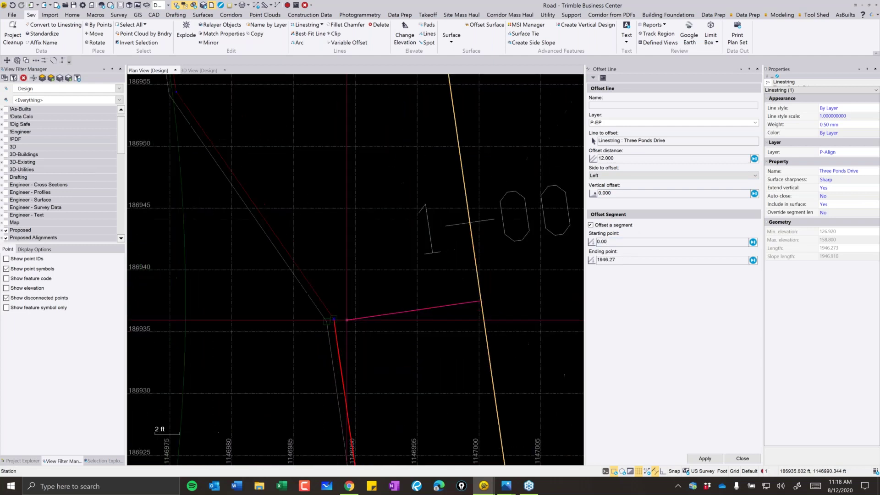
pyautogui.click(333, 318)
pyautogui.scroll(-4, 333, 319)
pyautogui.moveTo(313, 236); pyautogui.dragTo(361, 362, button='middle')
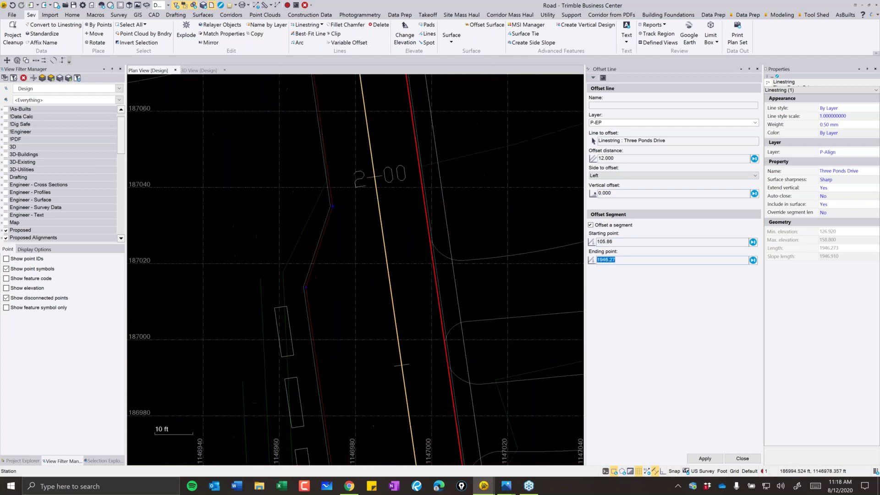
pyautogui.write('205.86')
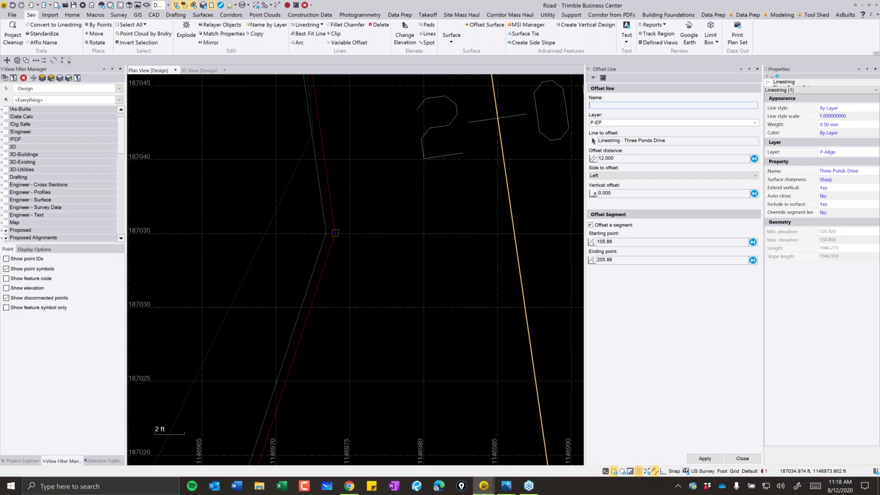
pyautogui.press('Tab')
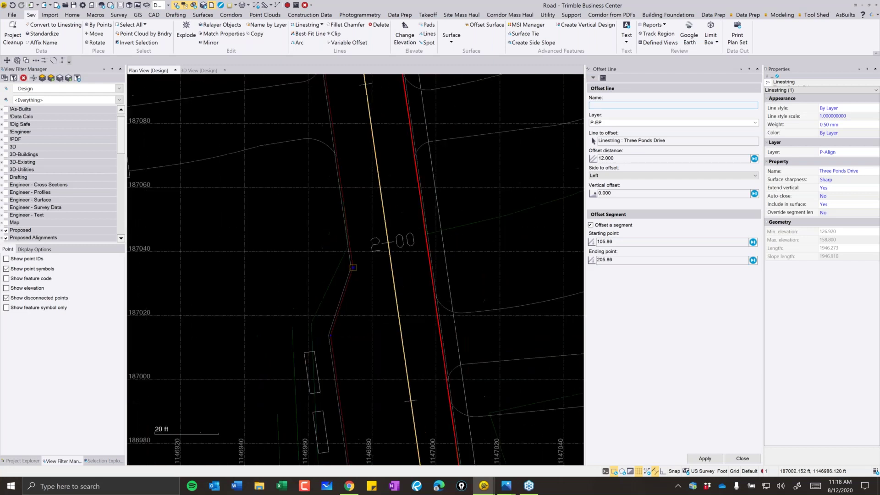
pyautogui.press('Return')
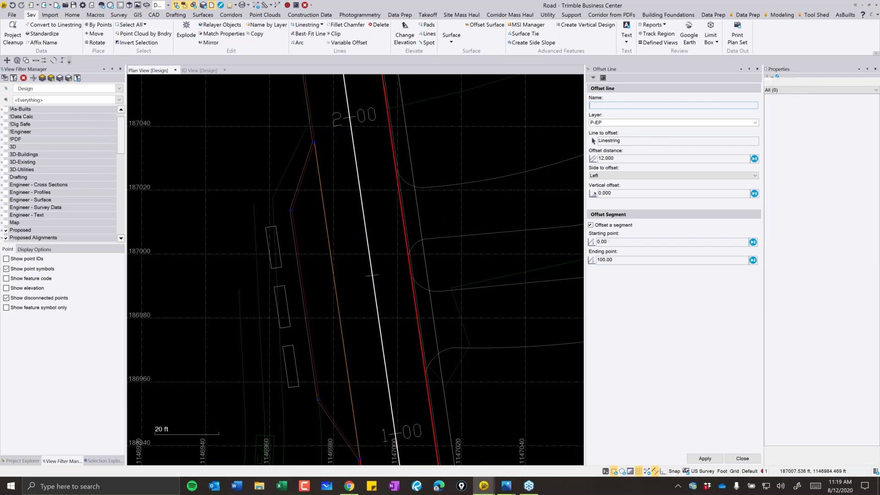
pyautogui.press('Escape')
# Join the southern edge line, the new 100 ft offset segment and the northern edge line, using the all selected lines option.
pyautogui.scroll(-2, 347, 229)
pyautogui.moveTo(396, 429); pyautogui.dragTo(435, 267, button='middle')
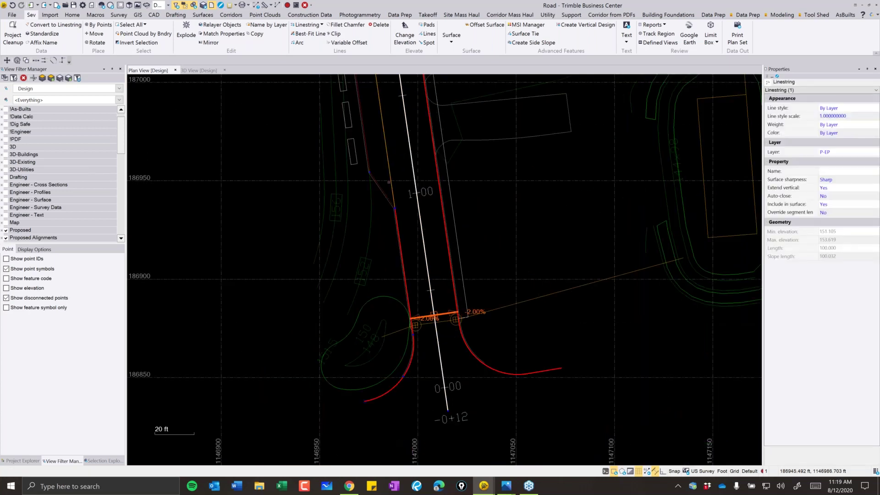
pyautogui.scroll(4, 389, 186)
pyautogui.click(446, 253)
pyautogui.scroll(2, 406, 239)
pyautogui.click(403, 257)
pyautogui.scroll(-4, 410, 253)
pyautogui.moveTo(391, 140); pyautogui.dragTo(394, 304, button='middle')
pyautogui.click(392, 291)
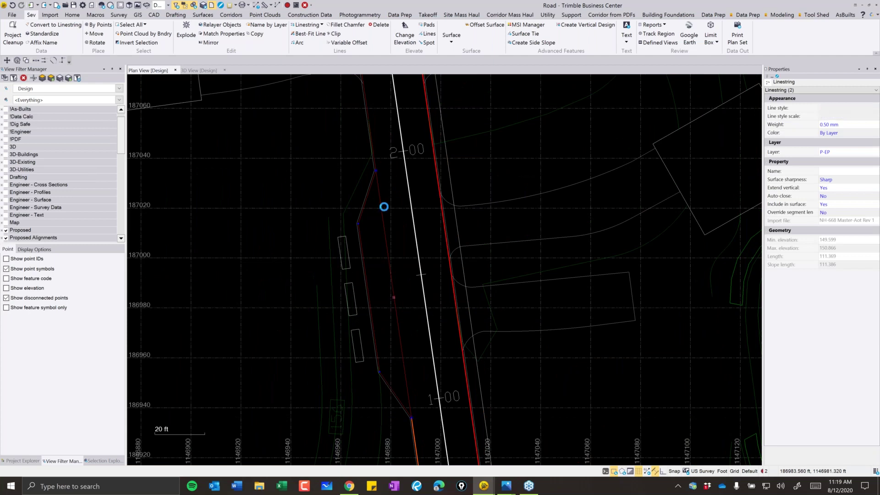
pyautogui.scroll(3, 380, 266)
pyautogui.click(384, 267)
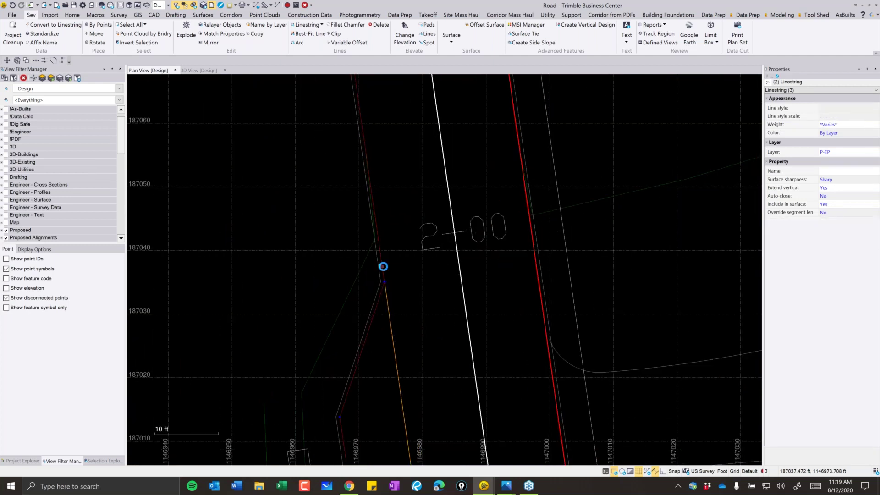
pyautogui.scroll(-3, 384, 268)
pyautogui.write('join')
pyautogui.press('Return')
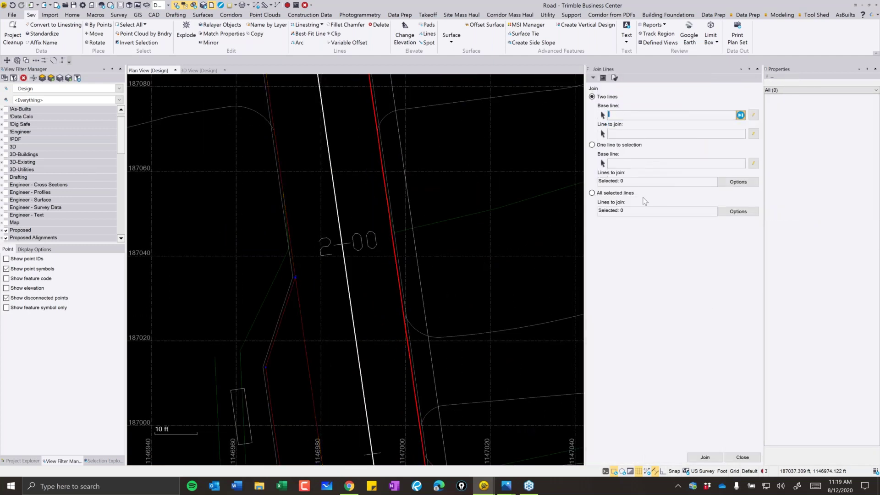
pyautogui.click(622, 194)
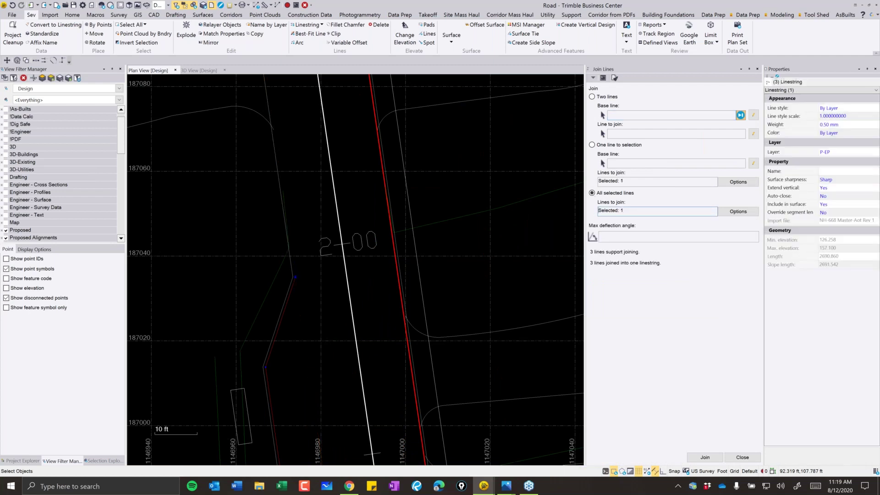
pyautogui.scroll(-3, 365, 229)
pyautogui.scroll(-1, 365, 230)
pyautogui.moveTo(365, 230); pyautogui.dragTo(364, 179, button='middle')
pyautogui.press('Escape')
# Set up an offset of the Three Ponds Drive linestring near station 7+00, 12 ft to the left on layer P-EP.
pyautogui.moveTo(373, 369); pyautogui.dragTo(373, 316, button='middle')
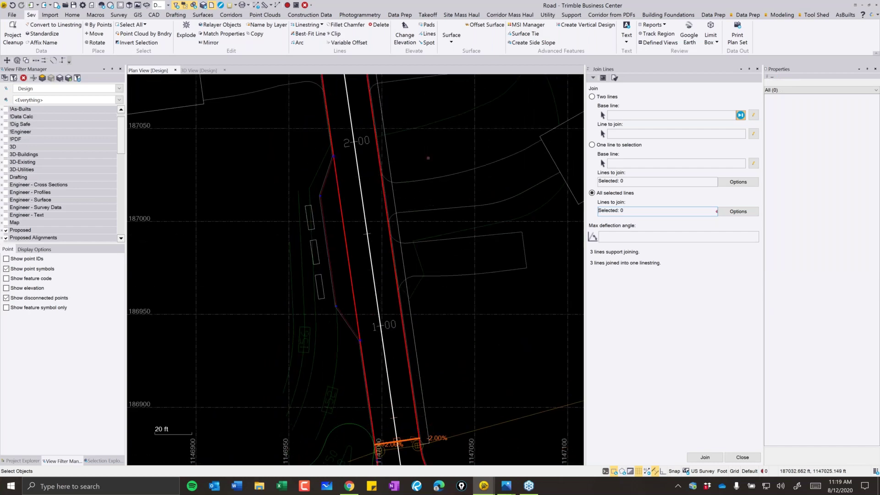
pyautogui.moveTo(428, 158); pyautogui.dragTo(466, 375, button='middle')
pyautogui.moveTo(408, 133); pyautogui.dragTo(414, 379, button='middle')
pyautogui.scroll(-3, 395, 302)
pyautogui.moveTo(388, 87); pyautogui.dragTo(398, 287, button='middle')
pyautogui.scroll(2, 395, 284)
pyautogui.hotkey('ctrl', 'shift', 'o')
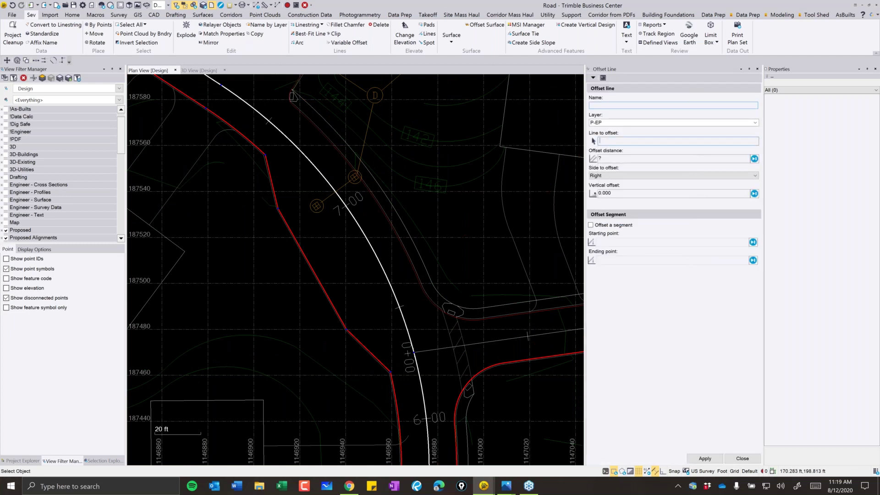
pyautogui.scroll(2, 364, 251)
pyautogui.click(374, 238)
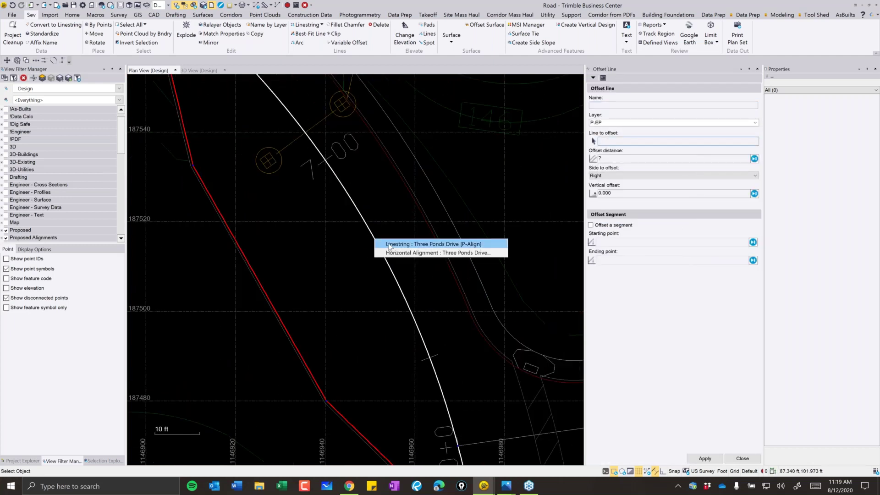
pyautogui.click(390, 244)
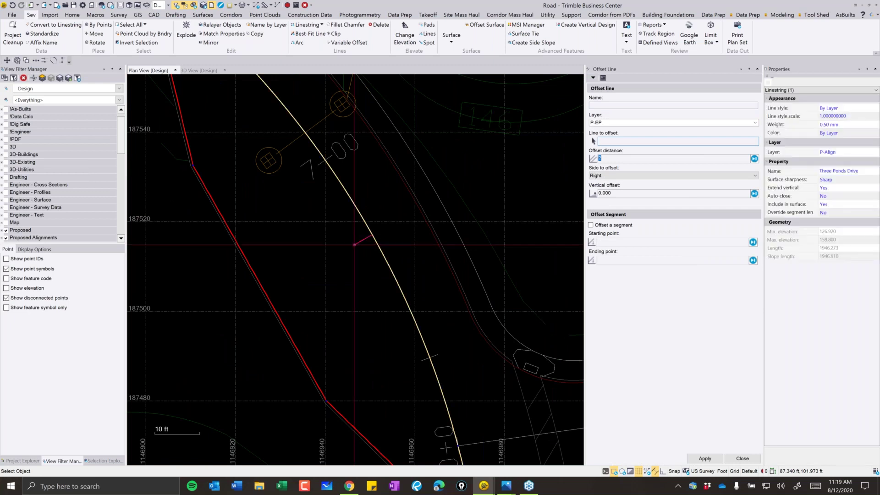
pyautogui.write('12')
pyautogui.press('Tab')
pyautogui.press('Up')
pyautogui.press('Tab')
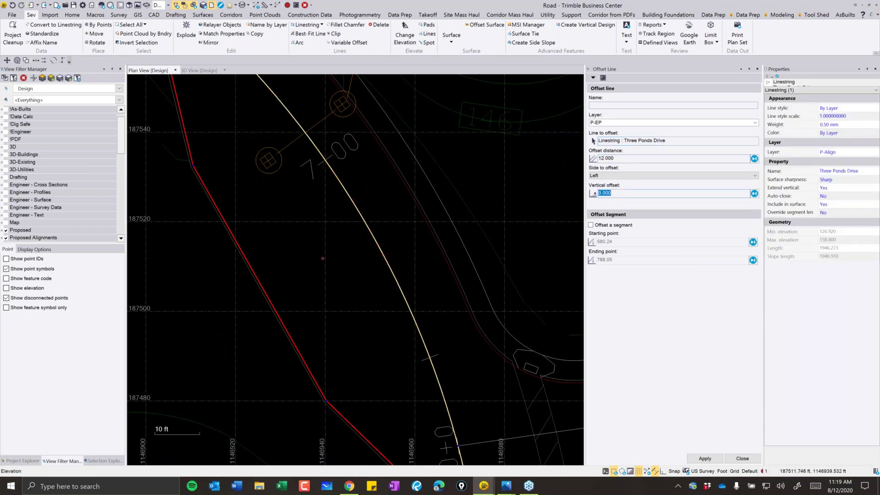
# Limit the offset to the segment from 635.43 to the west edge corner beyond station 7+00, create it, and leave Offset Line.
pyautogui.click(608, 227)
pyautogui.moveTo(436, 379); pyautogui.dragTo(412, 232, button='middle')
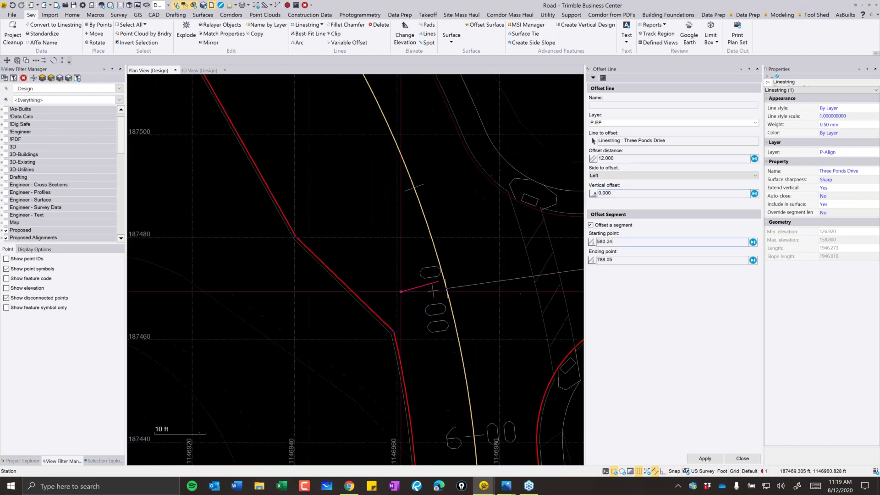
pyautogui.scroll(2, 388, 338)
pyautogui.click(388, 338)
pyautogui.scroll(-8, 325, 238)
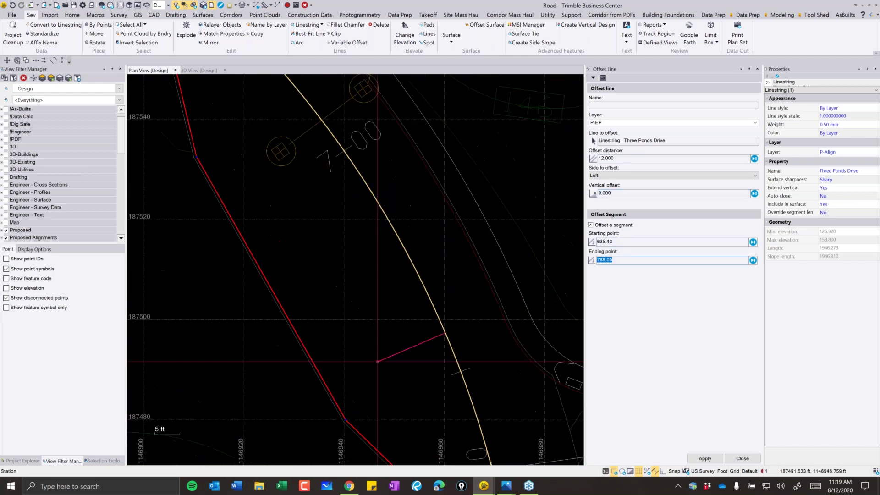
pyautogui.scroll(2, 325, 236)
pyautogui.scroll(2, 312, 316)
pyautogui.click(312, 316)
pyautogui.scroll(-5, 312, 316)
pyautogui.moveTo(440, 461); pyautogui.dragTo(367, 236, button='middle')
pyautogui.scroll(-2, 430, 386)
pyautogui.click(705, 459)
pyautogui.click(425, 293)
pyautogui.press('Escape')
pyautogui.press('Escape')
# Break the west road edge linestring at the corner just north of station 6+00, 2050.95 ft along the line.
pyautogui.moveTo(558, 411); pyautogui.dragTo(548, 351, button='middle')
pyautogui.scroll(2, 525, 329)
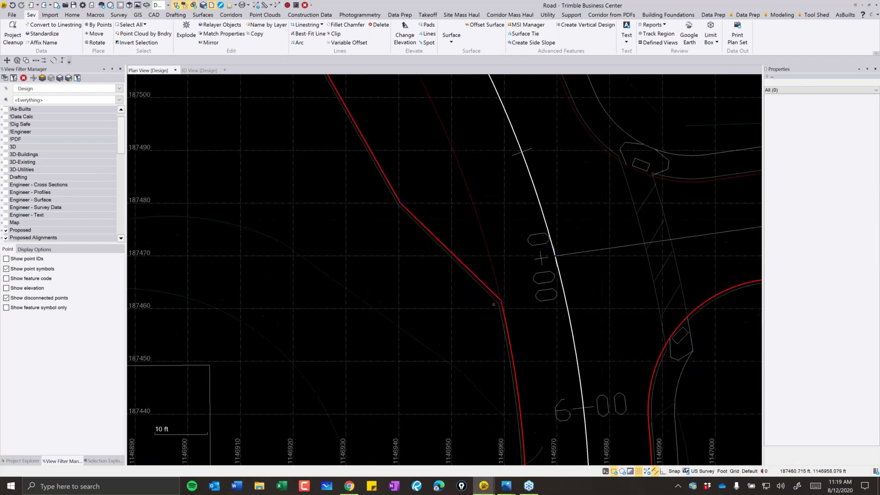
pyautogui.click(490, 284)
pyautogui.rightClick(490, 285)
pyautogui.click(511, 348)
pyautogui.scroll(2, 492, 284)
pyautogui.click(424, 300)
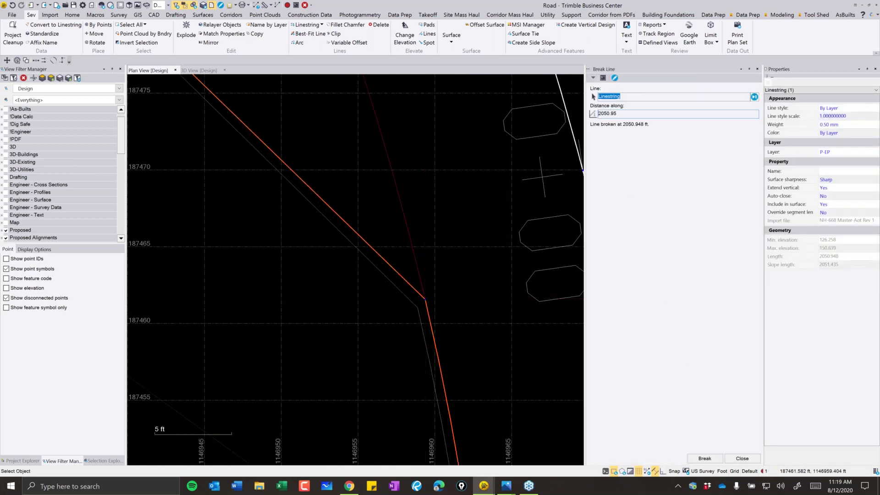
# Break the west road edge linestring at the northern corner of the pullout near station 7+00, 1939.94 ft along the line.
pyautogui.scroll(-6, 425, 299)
pyautogui.scroll(6, 384, 212)
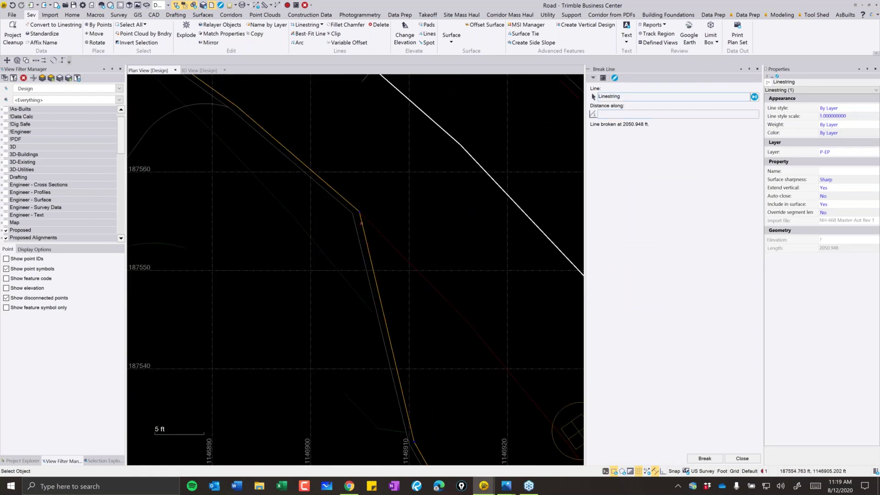
pyautogui.click(360, 214)
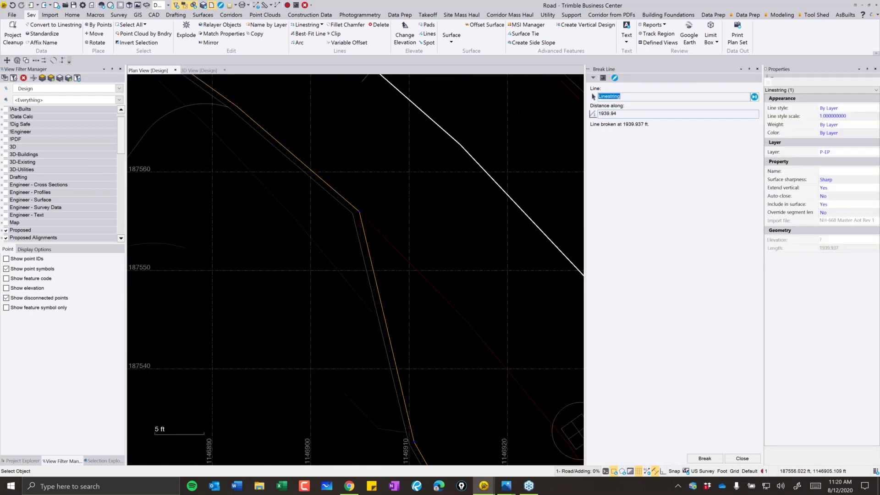
# Join the west road edge south of the break to the 12 ft offset segment just north of station 6+00.
pyautogui.scroll(-6, 372, 219)
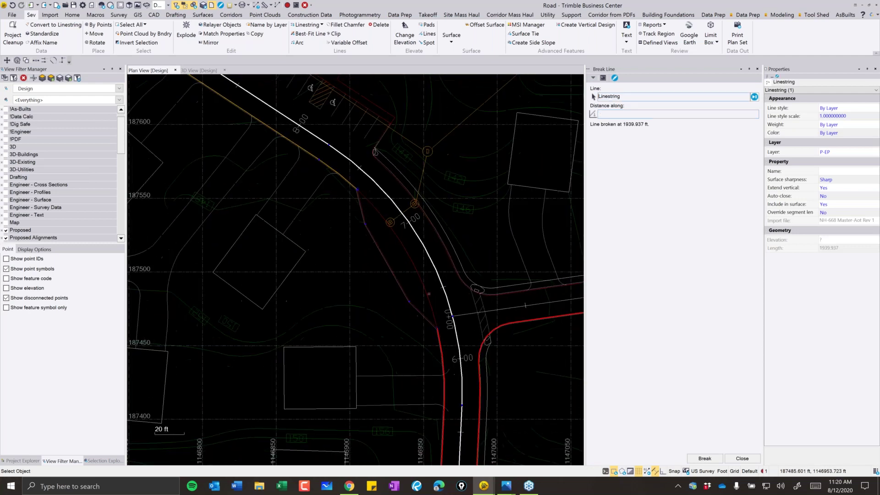
pyautogui.scroll(3, 436, 297)
pyautogui.click(436, 297)
pyautogui.scroll(5, 433, 297)
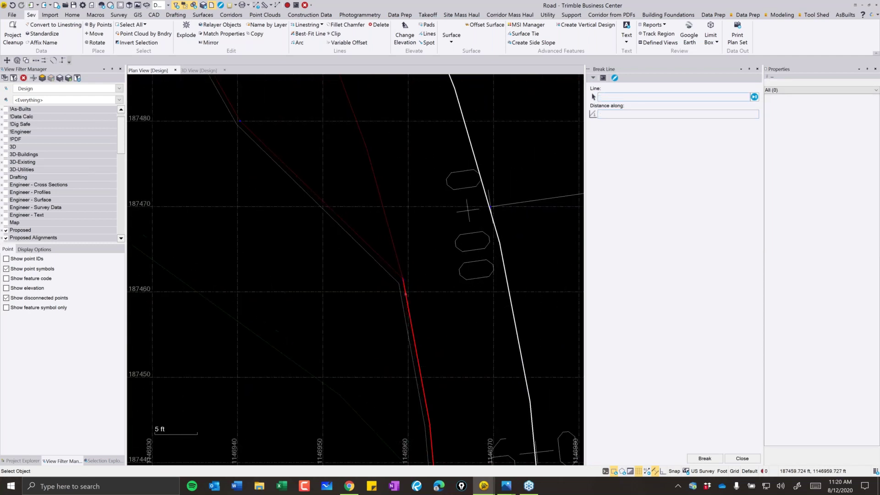
pyautogui.hotkey('ctrl', 'j')
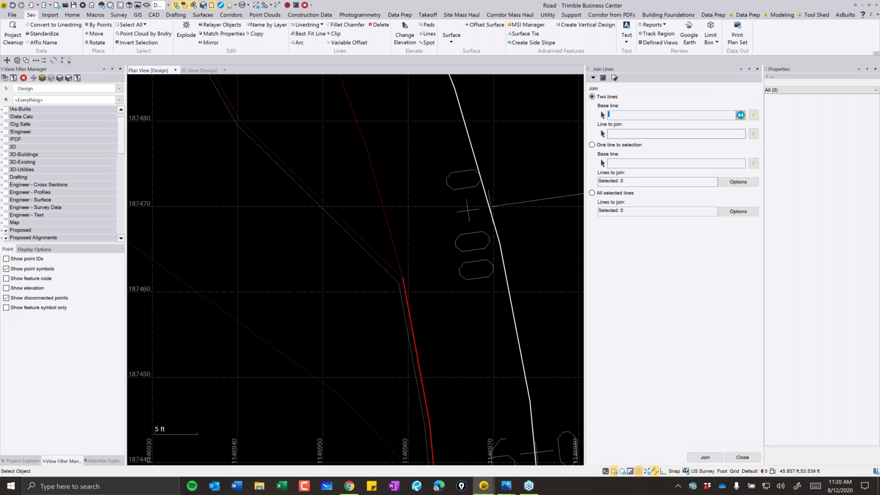
pyautogui.scroll(2, 413, 293)
pyautogui.click(390, 237)
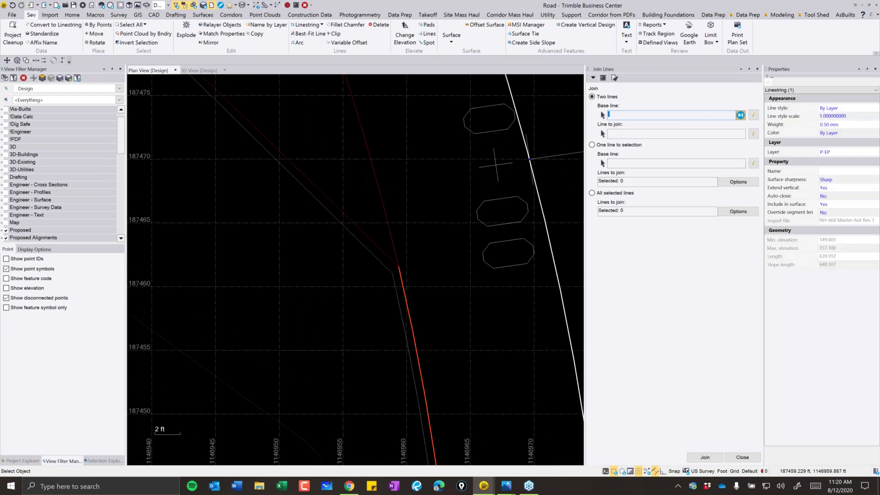
pyautogui.click(389, 231)
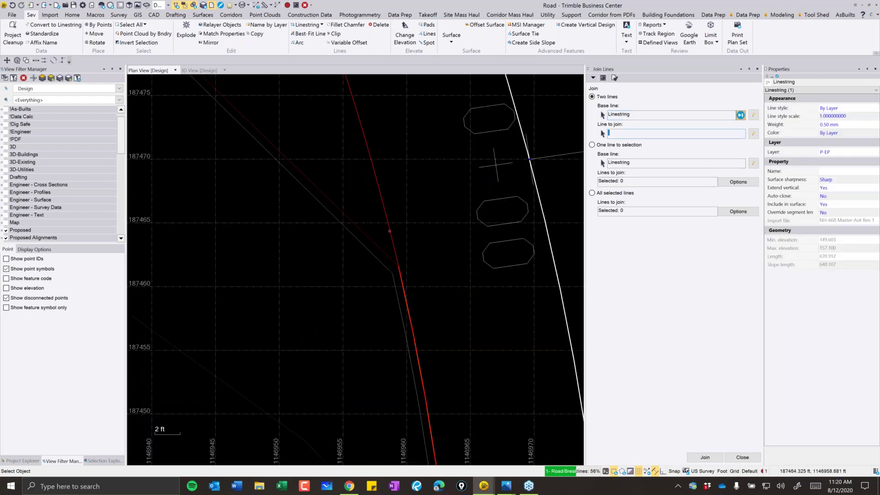
# Join the northern west edge line to the combined line at the pullout's upper corner, and leave Join Lines.
pyautogui.scroll(-7, 388, 242)
pyautogui.moveTo(316, 119); pyautogui.dragTo(346, 213, button='middle')
pyautogui.scroll(8, 358, 250)
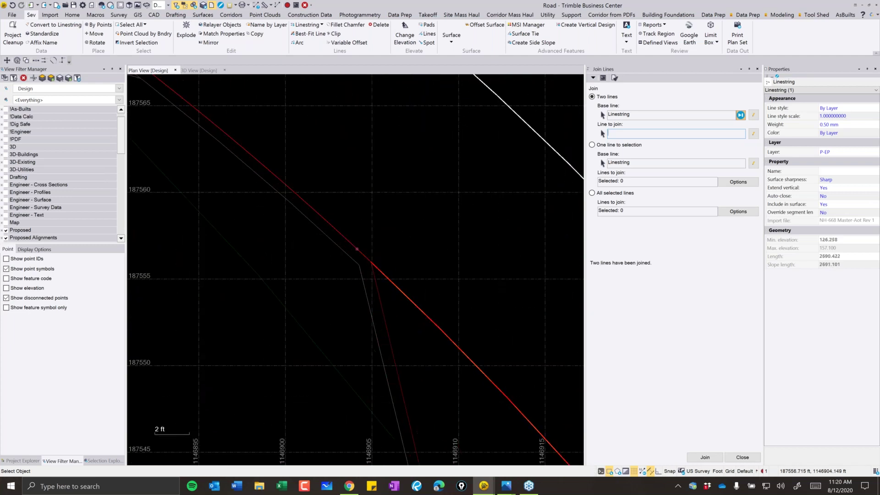
pyautogui.scroll(-2, 357, 250)
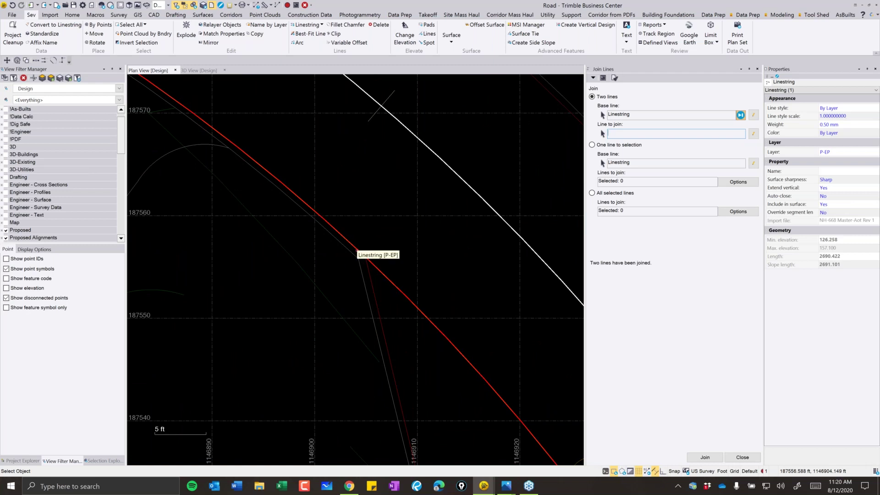
pyautogui.scroll(-5, 410, 307)
pyautogui.moveTo(413, 312); pyautogui.dragTo(314, 187, button='middle')
pyautogui.moveTo(412, 372); pyautogui.dragTo(327, 357, button='middle')
pyautogui.press('Escape')
# With the screen annotation pen, mark the pullout near station 7+00 with an X, sketch two strokes along the road lane, and clear the marks.
pyautogui.click(462, 486)
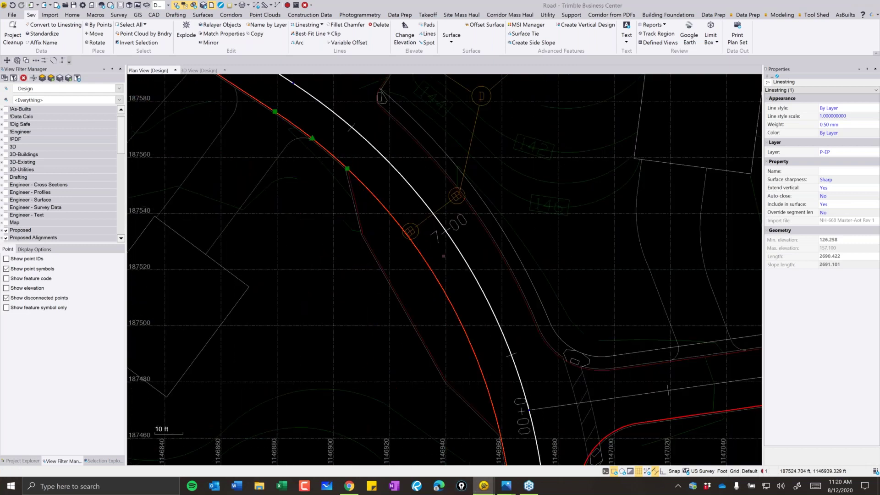
pyautogui.moveTo(416, 289); pyautogui.dragTo(384, 277, button='middle')
pyautogui.click(461, 489)
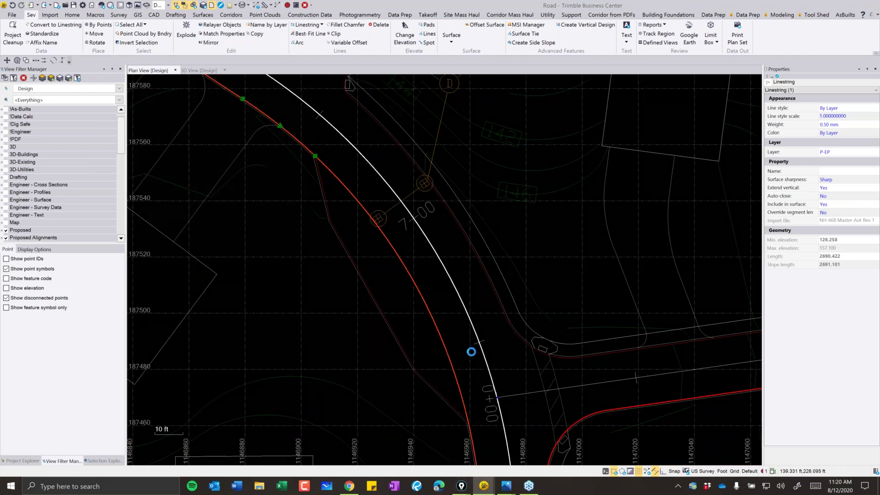
pyautogui.hotkey('ctrl', 'shift', 'h')
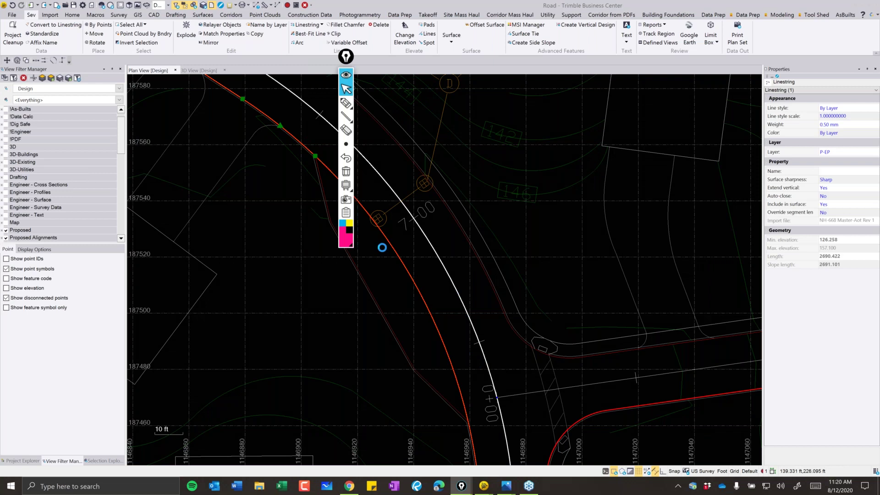
pyautogui.moveTo(347, 60); pyautogui.dragTo(196, 135)
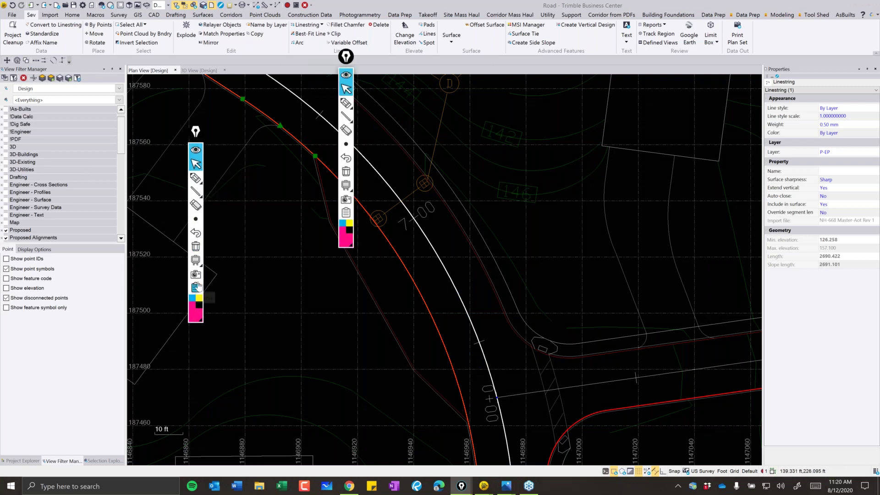
pyautogui.moveTo(343, 59)
pyautogui.mouseDown()
pyautogui.moveTo(131, 138)
pyautogui.moveTo(153, 151)
pyautogui.mouseUp()
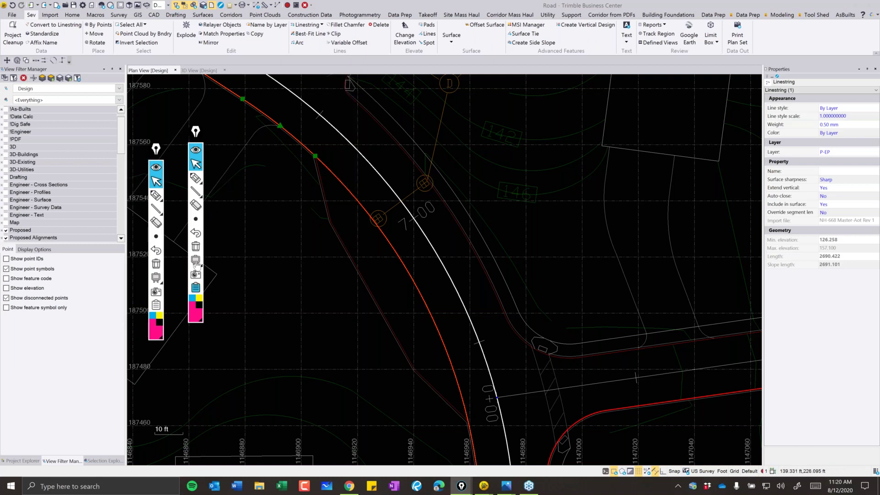
pyautogui.click(195, 178)
pyautogui.moveTo(378, 270)
pyautogui.mouseDown()
pyautogui.moveTo(394, 287)
pyautogui.moveTo(383, 286)
pyautogui.mouseUp()
pyautogui.moveTo(410, 242); pyautogui.dragTo(460, 338)
pyautogui.moveTo(446, 239); pyautogui.dragTo(484, 324)
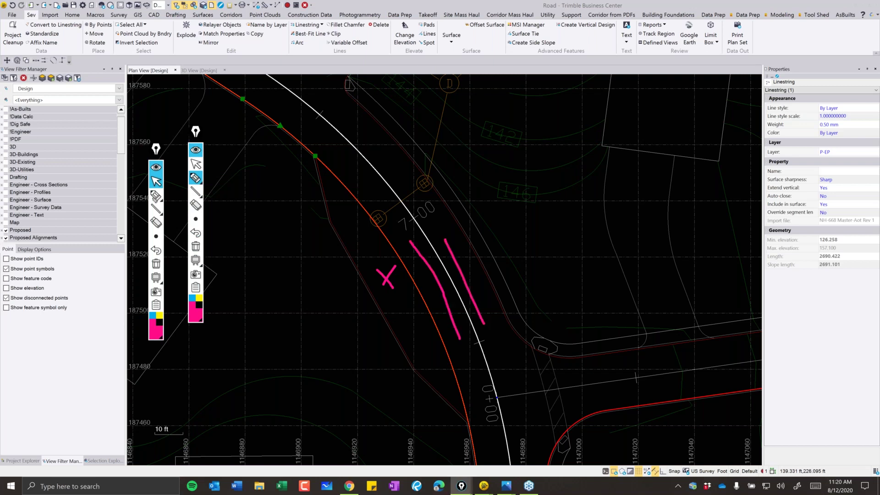
pyautogui.click(198, 287)
pyautogui.click(217, 311)
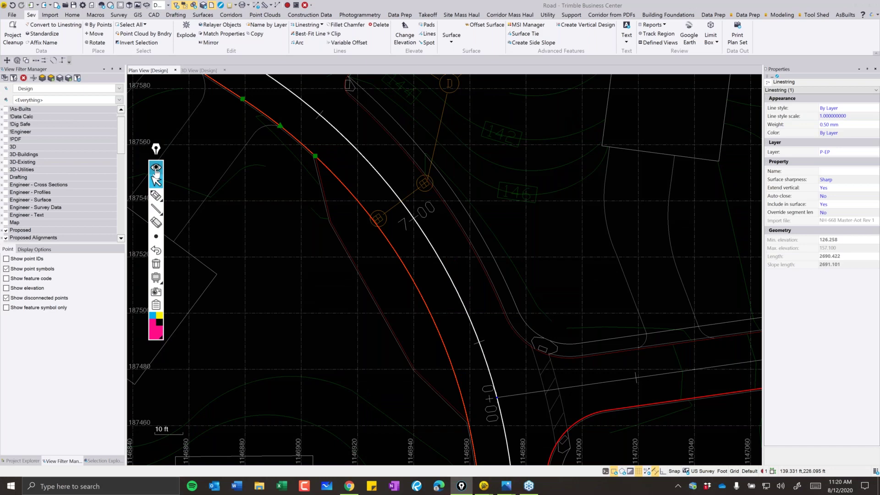
# Open the "1- Road" vertical design for editing from the project's vertical designs.
pyautogui.scroll(-5, 314, 240)
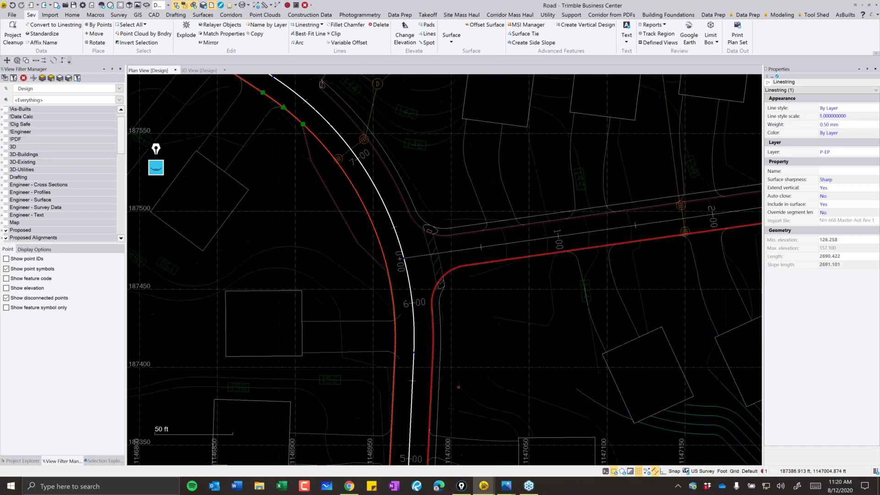
pyautogui.moveTo(437, 240); pyautogui.dragTo(402, 37, button='middle')
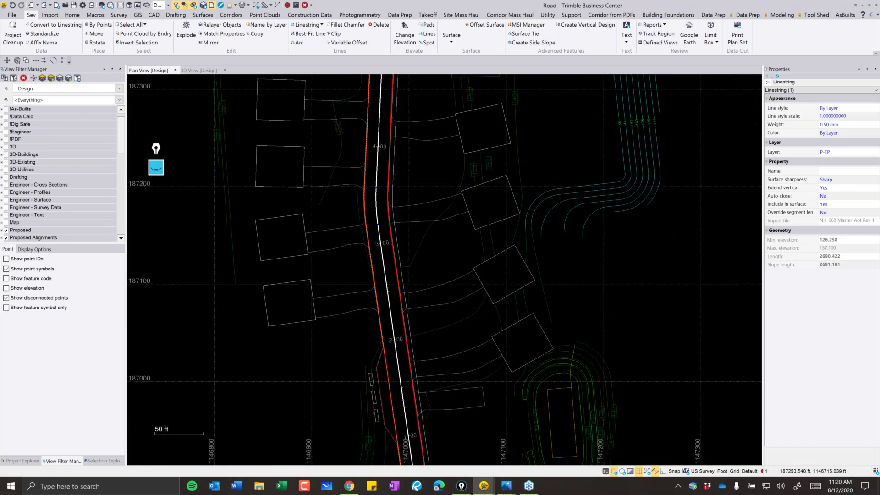
pyautogui.click(28, 462)
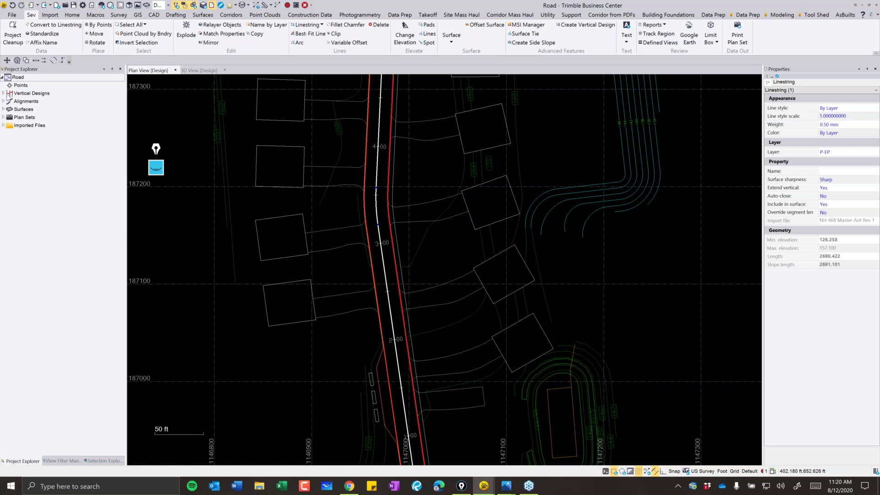
pyautogui.click(4, 93)
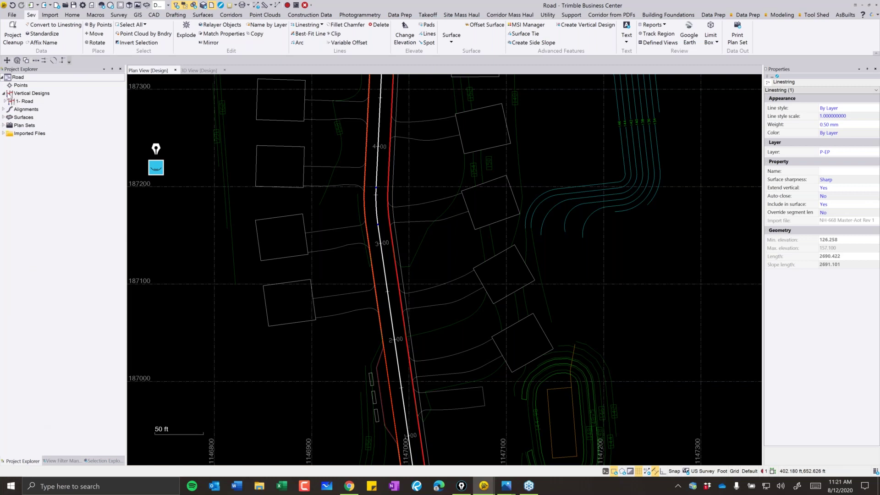
pyautogui.click(29, 101)
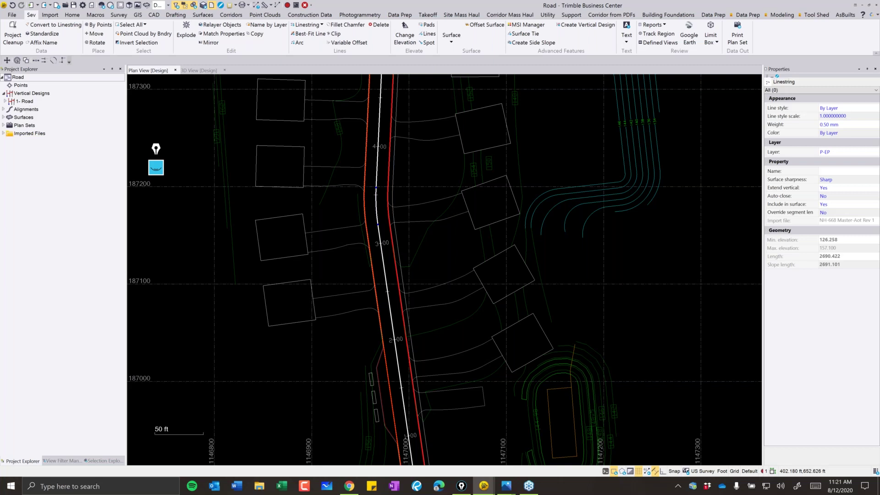
pyautogui.rightClick(33, 103)
pyautogui.click(68, 119)
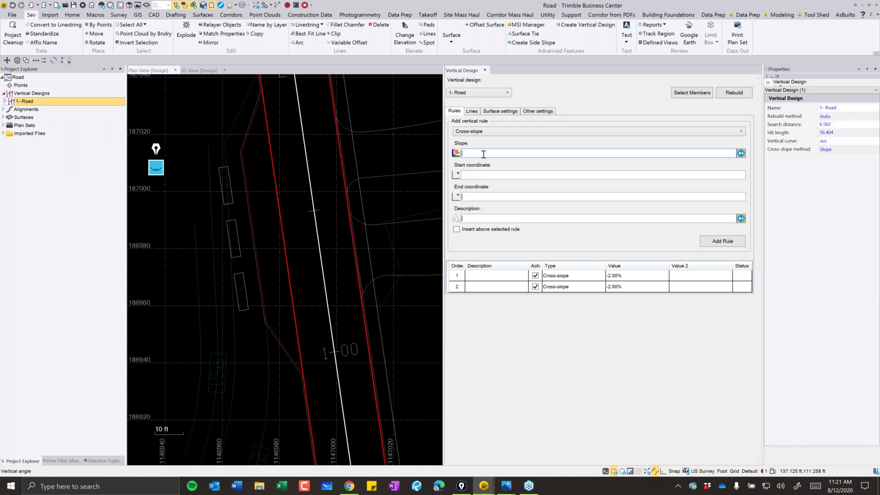
# Add the two pullout edge linestrings, near stations 1+00 and 7+00, to the lines of the "1- Road" vertical design.
pyautogui.click(472, 112)
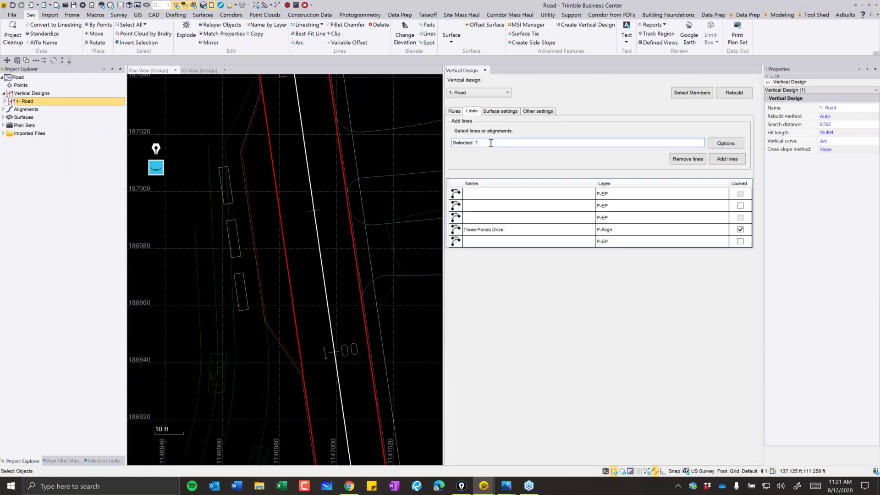
pyautogui.click(314, 321)
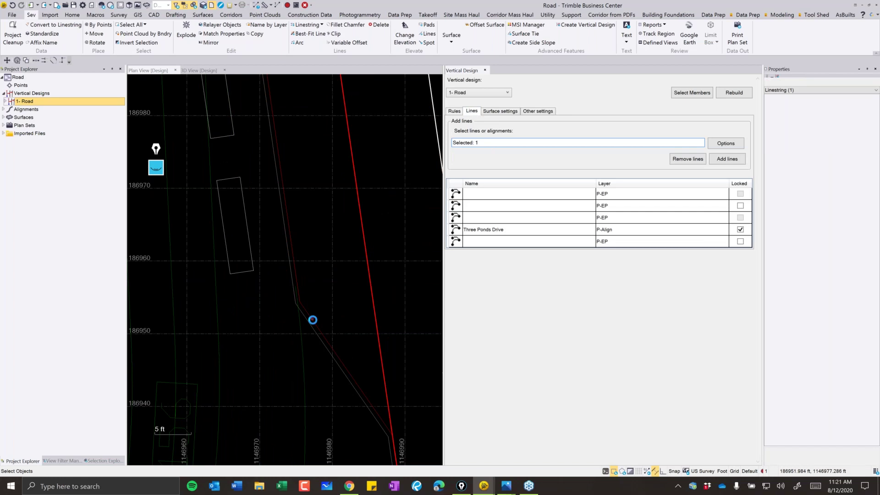
pyautogui.scroll(-7, 313, 321)
pyautogui.moveTo(302, 183); pyautogui.dragTo(330, 348, button='middle')
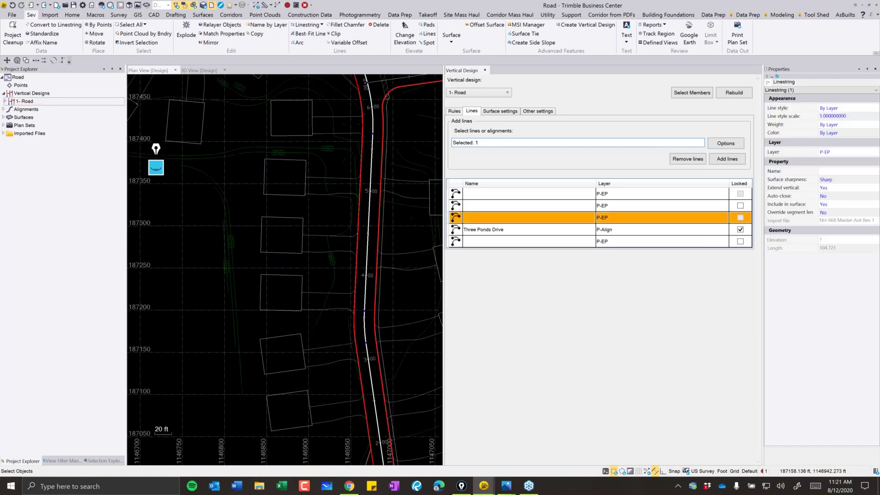
pyautogui.scroll(-2, 330, 348)
pyautogui.moveTo(312, 106); pyautogui.dragTo(325, 269, button='middle')
pyautogui.moveTo(364, 367); pyautogui.dragTo(288, 278, button='middle')
pyautogui.scroll(8, 289, 278)
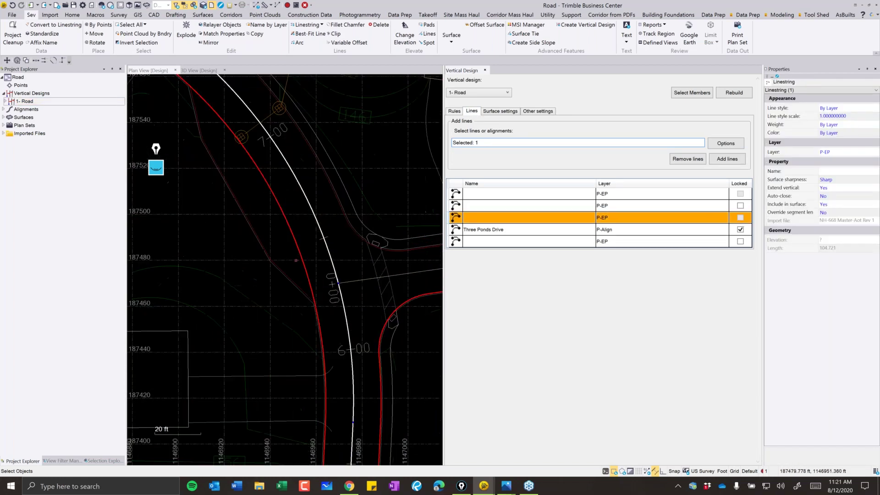
pyautogui.scroll(1, 288, 279)
pyautogui.click(274, 295)
pyautogui.click(728, 159)
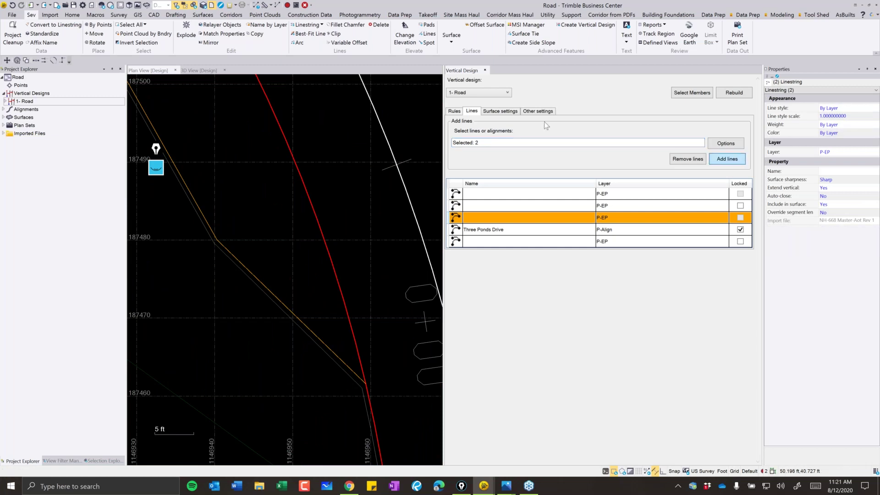
# Add a 2% cross-slope rule from the straight west road edge to the pullout edge just north of station 1+00.
pyautogui.click(455, 112)
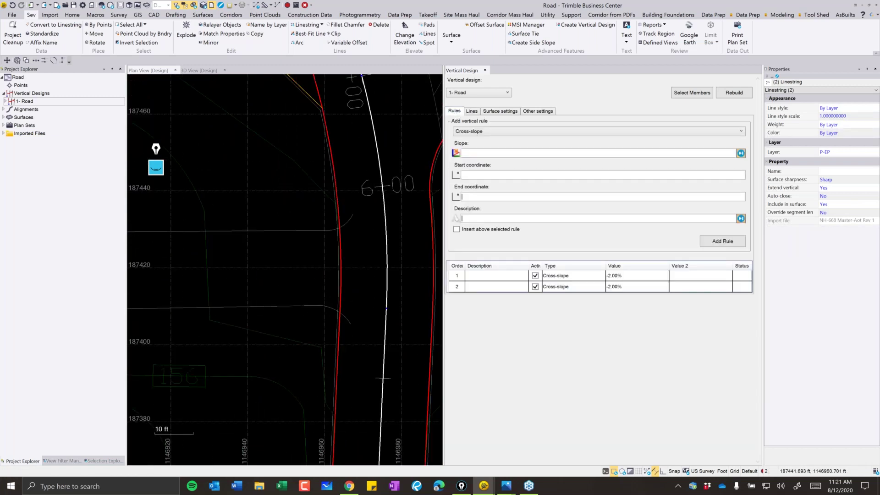
pyautogui.click(478, 152)
pyautogui.write('2')
pyautogui.press('Tab')
pyautogui.scroll(4, 317, 295)
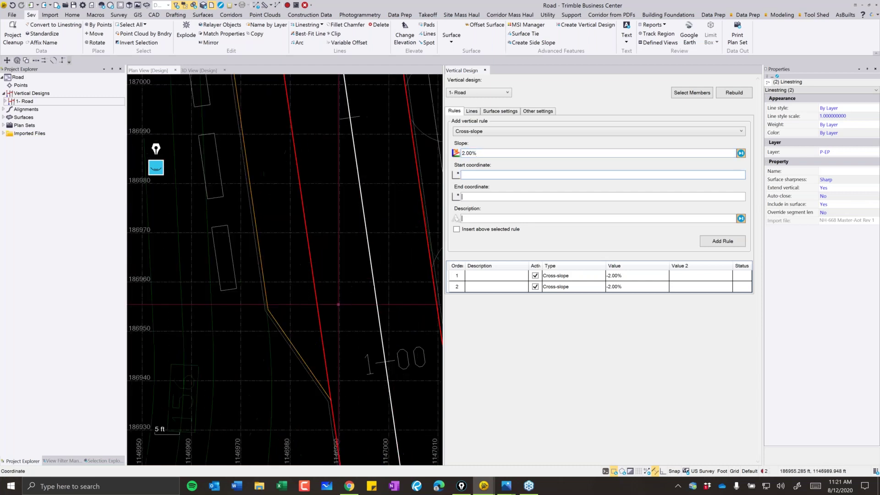
pyautogui.click(317, 294)
pyautogui.scroll(3, 268, 299)
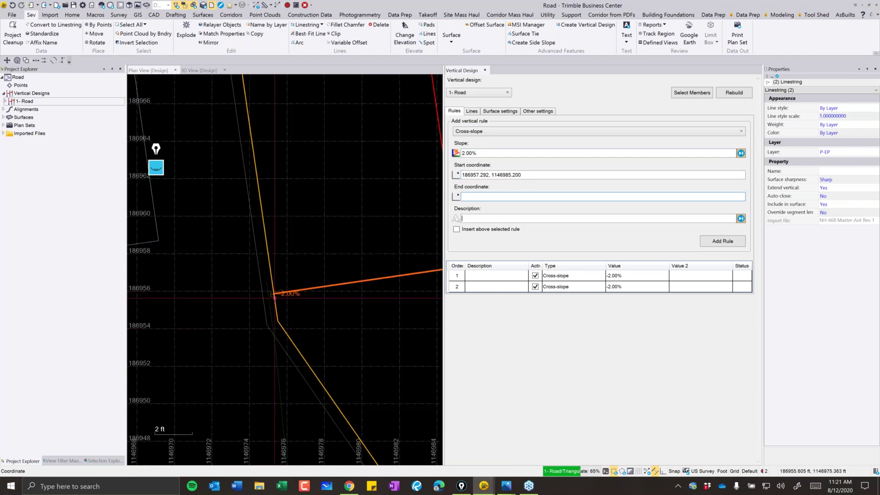
pyautogui.click(278, 297)
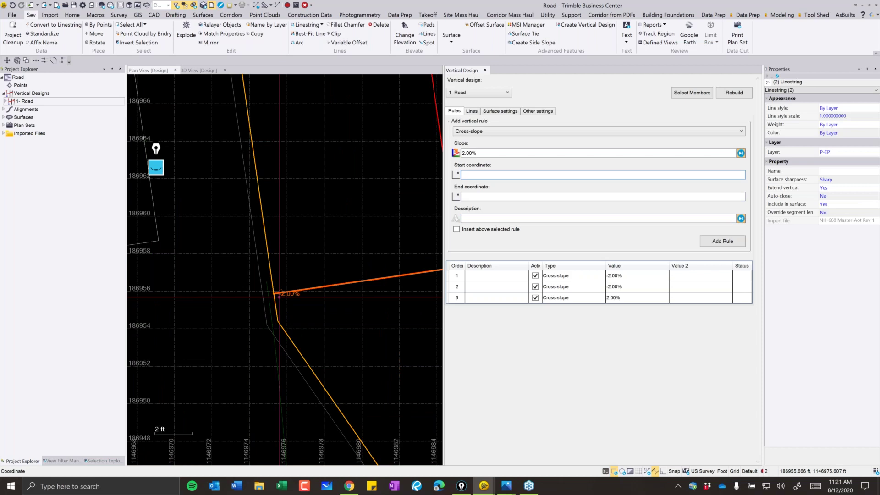
# Add another 2% cross-slope rule from the curved west road edge to the pullout edge between stations 6+00 and 7+00.
pyautogui.scroll(-6, 279, 297)
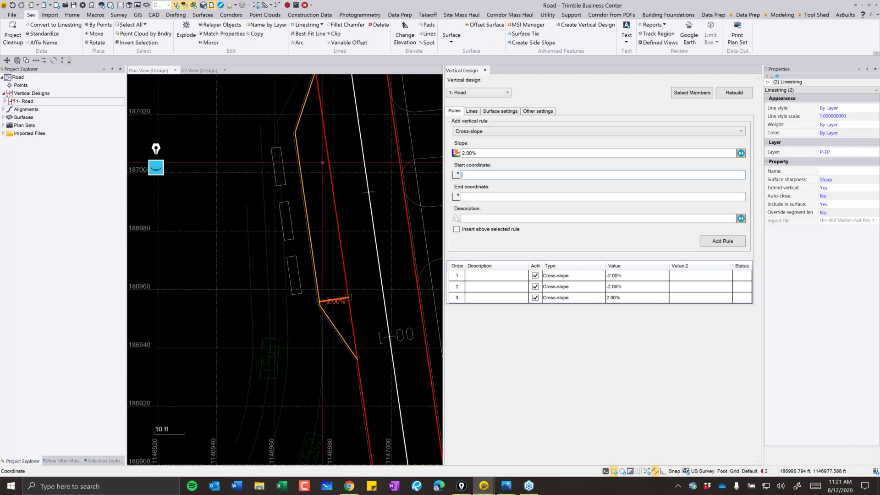
pyautogui.scroll(-7, 323, 296)
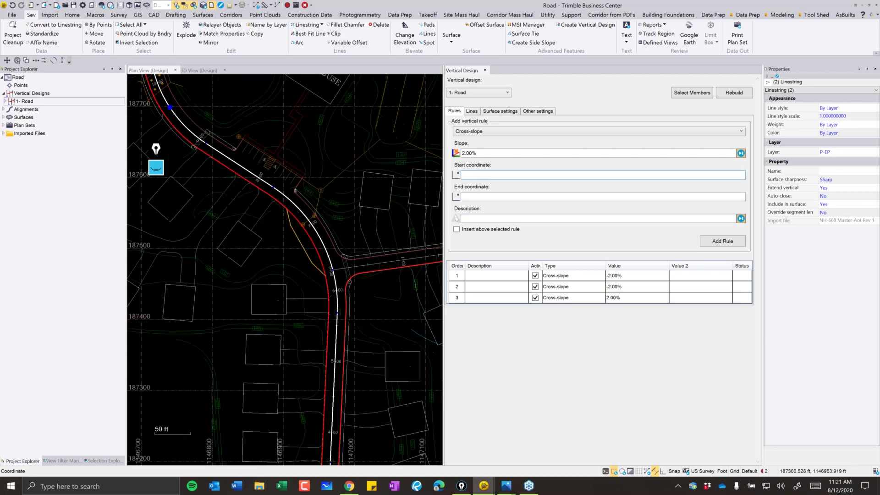
pyautogui.scroll(13, 326, 260)
pyautogui.click(319, 284)
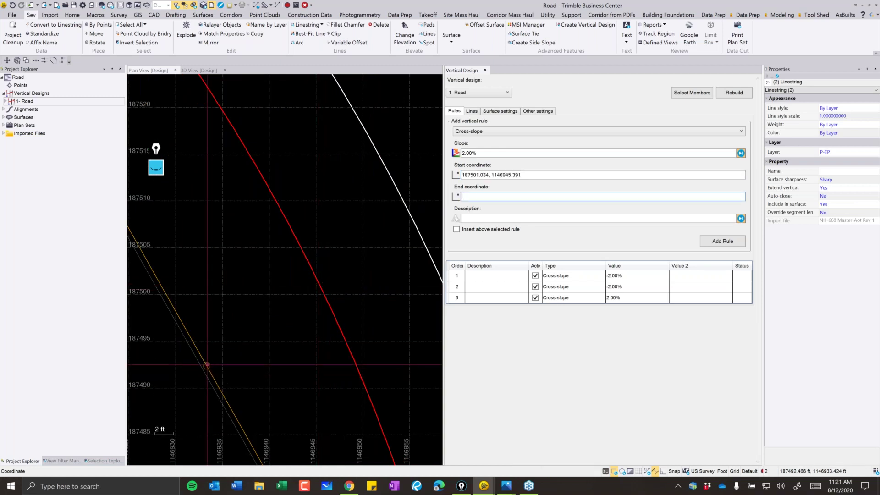
pyautogui.click(331, 308)
pyautogui.scroll(-9, 248, 185)
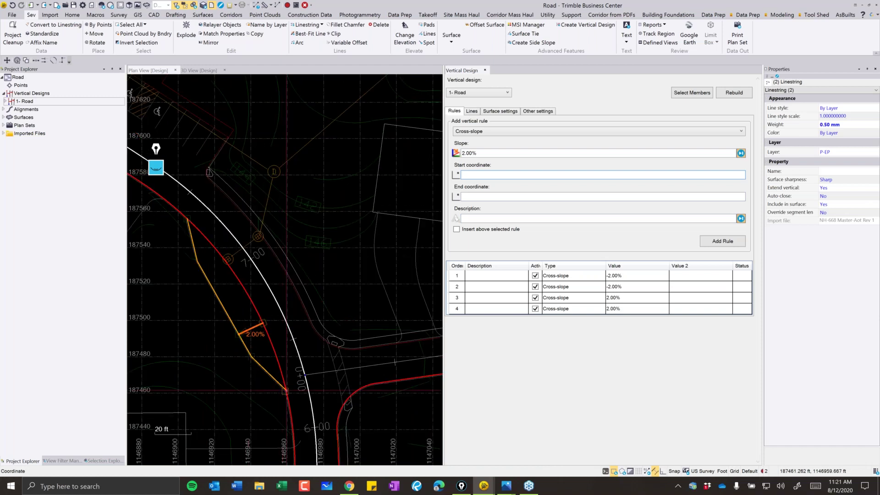
pyautogui.moveTo(315, 435); pyautogui.dragTo(322, 172, button='middle')
pyautogui.scroll(-1, 330, 277)
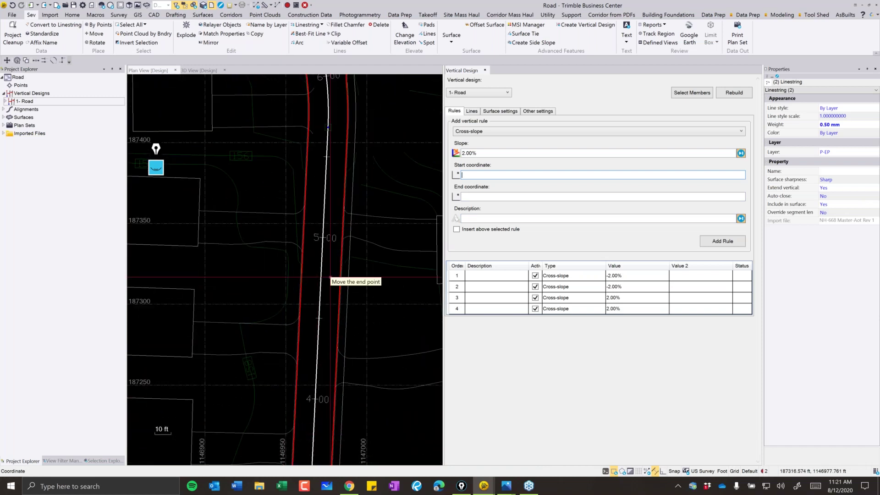
pyautogui.scroll(-4, 379, 341)
pyautogui.moveTo(350, 426); pyautogui.dragTo(331, 246, button='middle')
pyautogui.scroll(4, 349, 277)
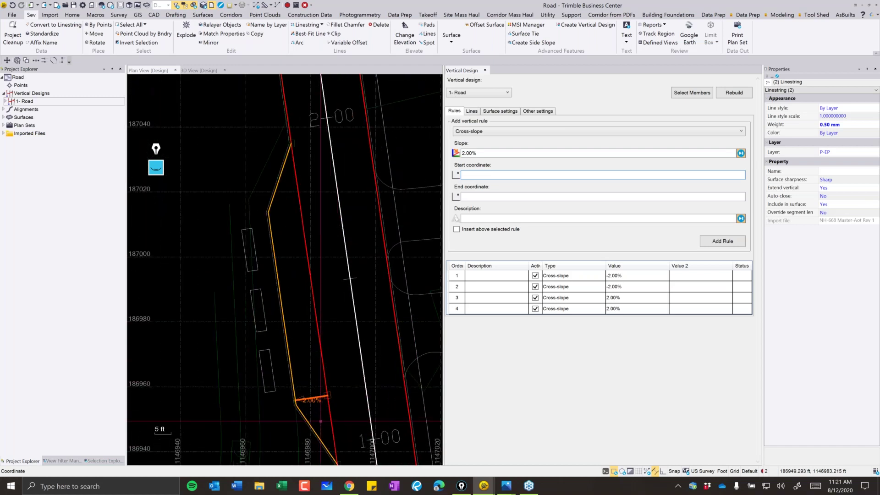
pyautogui.click(775, 310)
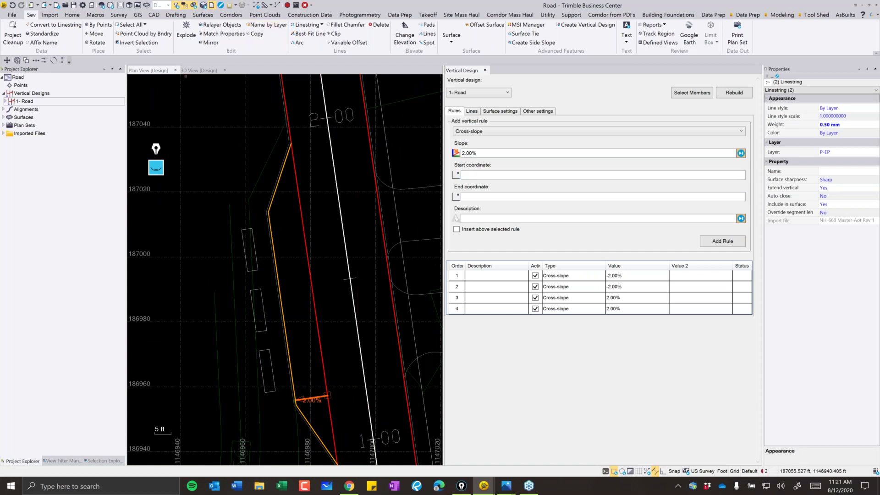
# Show the design in 3D and set zero-elevation objects to "Do not display in 3D".
pyautogui.click(198, 70)
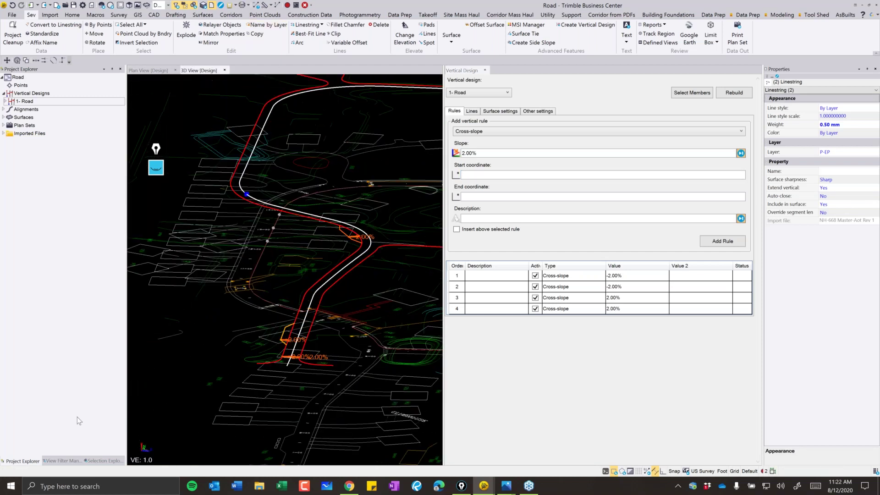
pyautogui.click(64, 460)
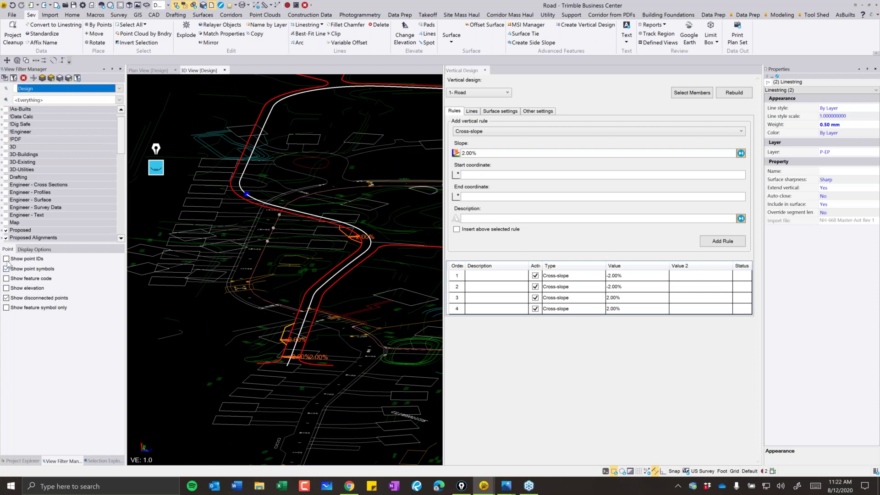
pyautogui.click(34, 250)
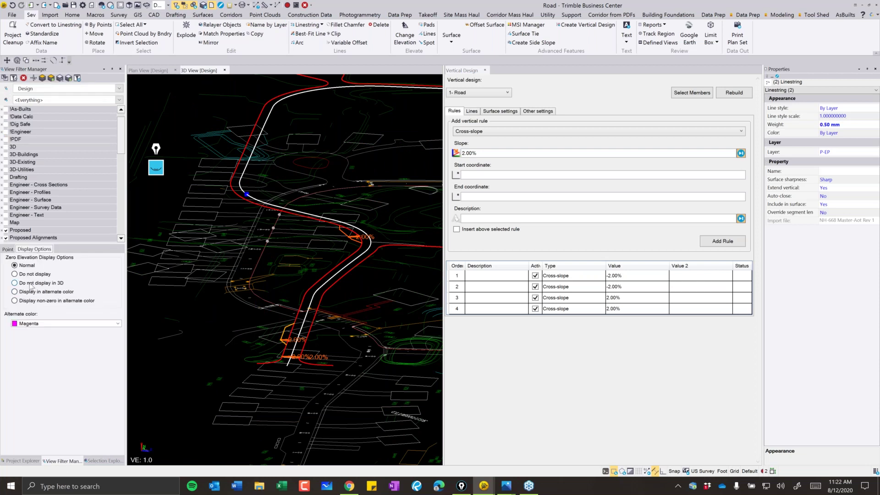
pyautogui.click(8, 249)
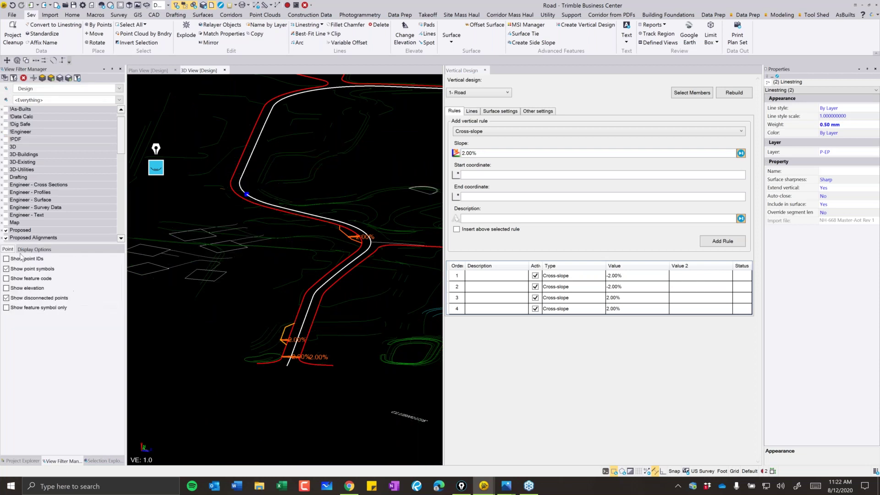
# Display the "1- Road" surface and examine its elevation shading in 3D around both pullouts and the road bends.
pyautogui.scroll(-8, 4, 234)
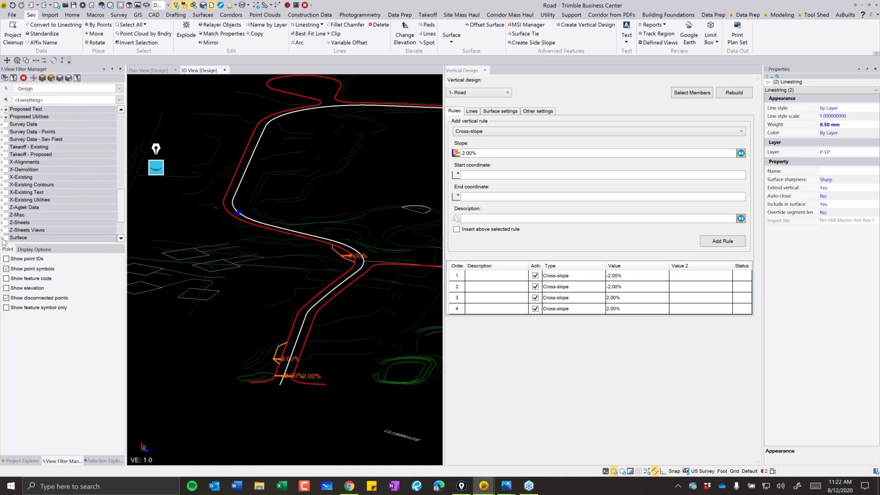
pyautogui.click(2, 237)
pyautogui.click(10, 216)
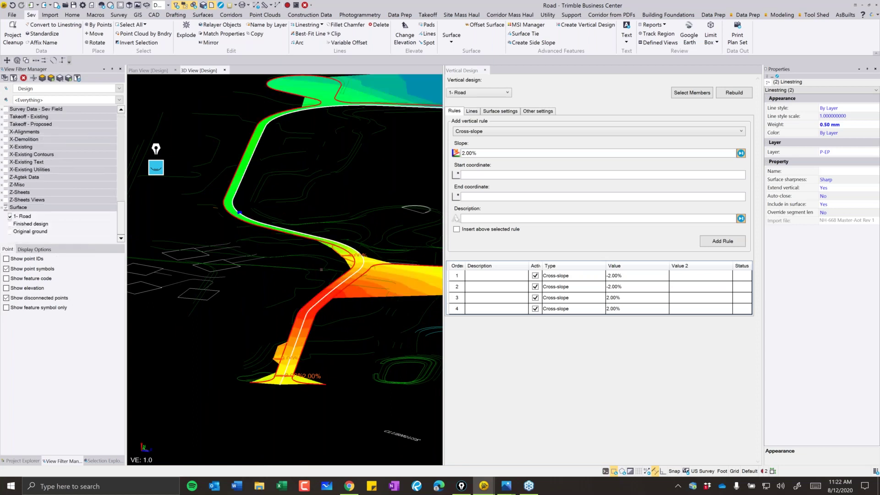
pyautogui.moveTo(363, 262); pyautogui.dragTo(347, 280)
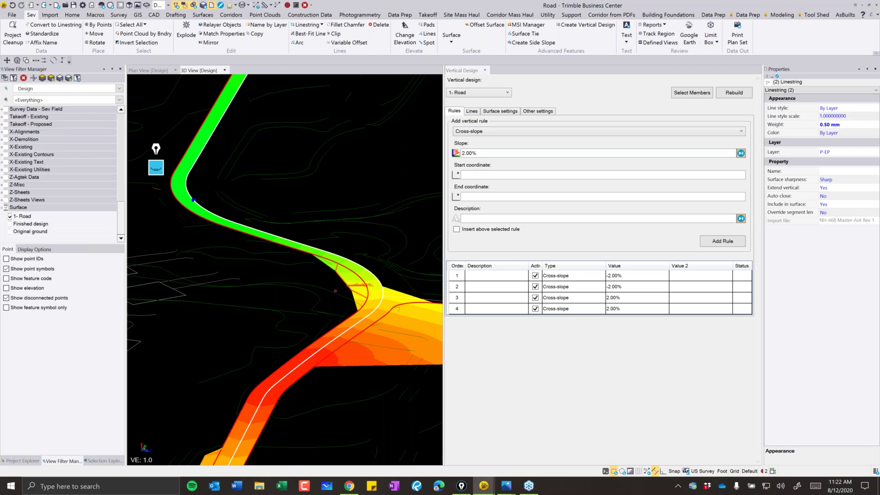
pyautogui.moveTo(335, 291); pyautogui.dragTo(356, 290, button='middle')
pyautogui.scroll(3, 321, 321)
pyautogui.moveTo(275, 362); pyautogui.dragTo(334, 390, button='middle')
pyautogui.click(500, 111)
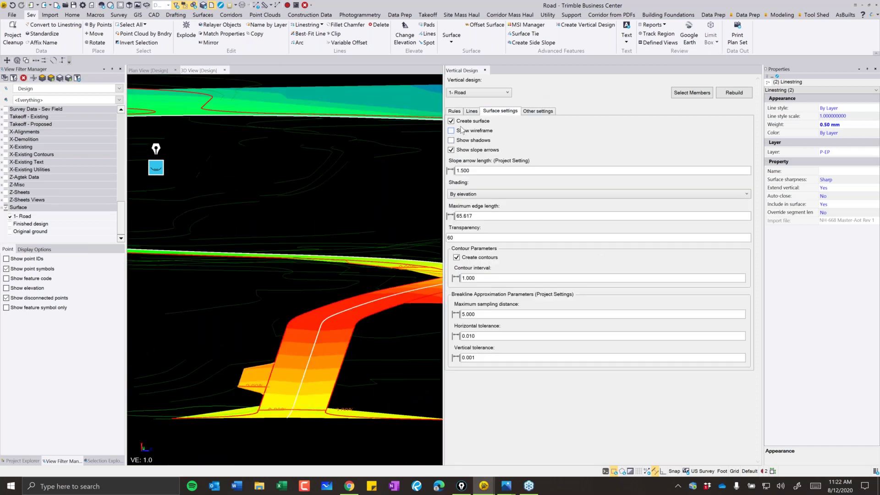
pyautogui.moveTo(363, 338); pyautogui.dragTo(356, 349, button='middle')
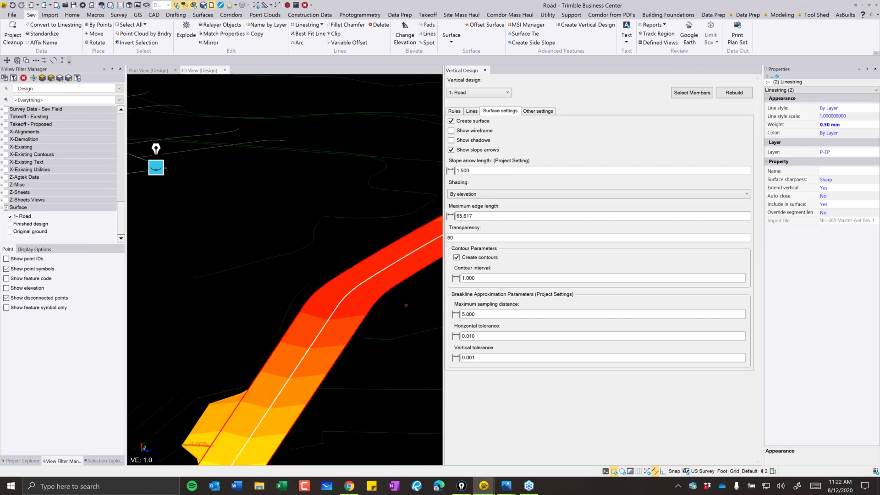
# Return to the plan view and make layer 0 visible together with the "Vertical design" layer.
pyautogui.click(162, 71)
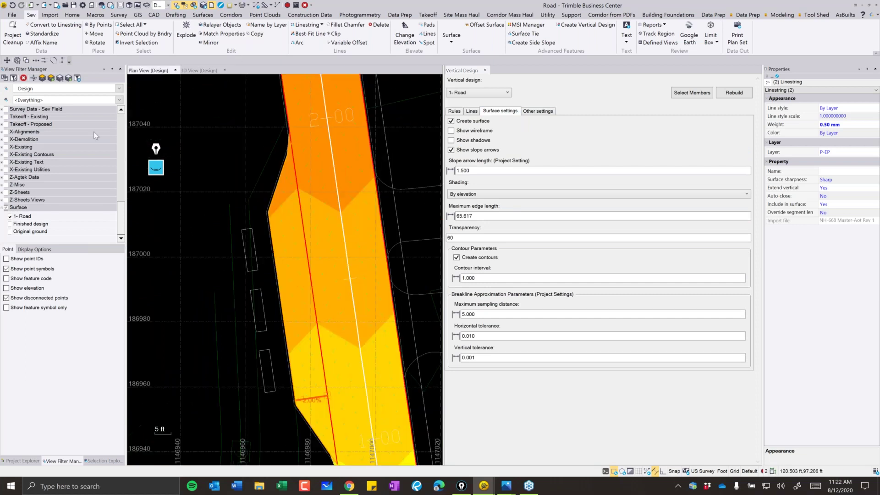
pyautogui.scroll(2, 101, 194)
pyautogui.click(4, 110)
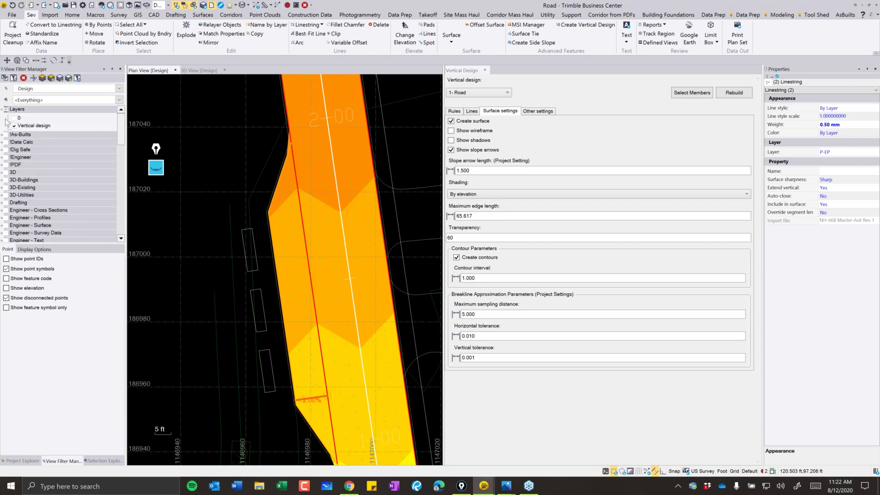
pyautogui.scroll(-5, 309, 275)
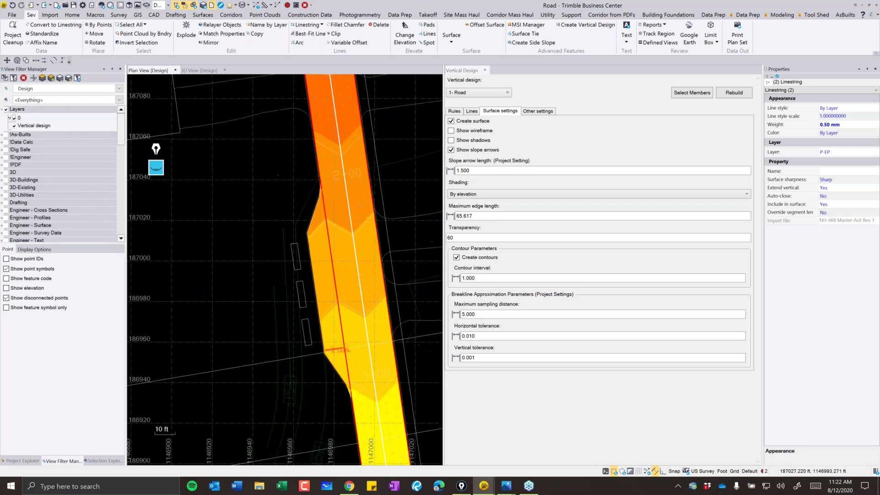
# Examine the "1- Road" surface contours in plan along the road, the south pullout and the southern road entrance.
pyautogui.moveTo(313, 278); pyautogui.dragTo(316, 376, button='middle')
pyautogui.moveTo(339, 170); pyautogui.dragTo(348, 337, button='middle')
pyautogui.scroll(1, 338, 227)
pyautogui.scroll(1, 337, 228)
pyautogui.moveTo(330, 151)
pyautogui.mouseDown(button='middle')
pyautogui.moveTo(332, 218)
pyautogui.moveTo(324, 137)
pyautogui.mouseUp(button='middle')
pyautogui.scroll(-2, 334, 251)
pyautogui.moveTo(334, 251); pyautogui.dragTo(322, 149, button='middle')
pyautogui.moveTo(322, 149); pyautogui.dragTo(322, 115)
pyautogui.moveTo(328, 339); pyautogui.dragTo(321, 121, button='middle')
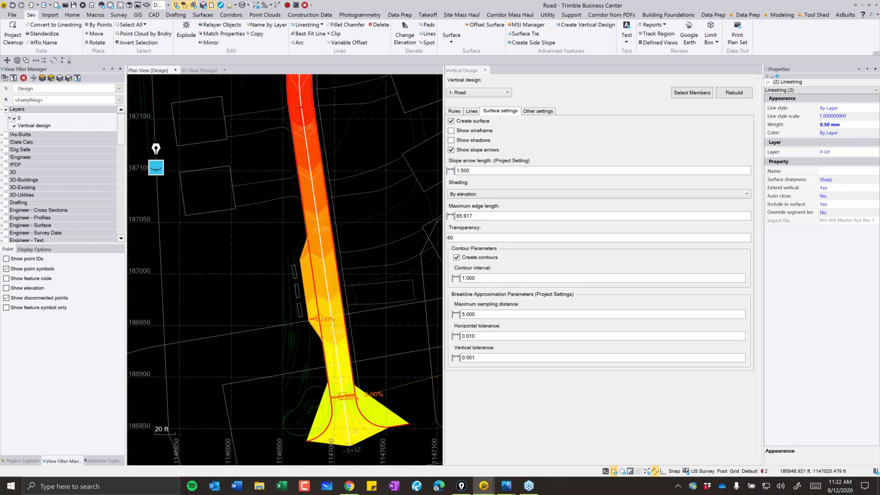
pyautogui.scroll(6, 345, 377)
pyautogui.scroll(-2, 345, 377)
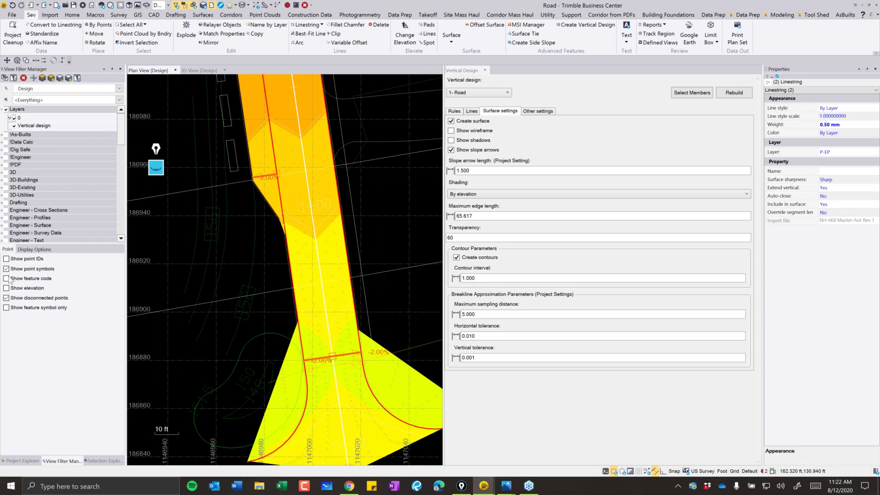
# Hide the "1- Road" surface, turn off surface creation for its vertical design and finish editing that design.
pyautogui.scroll(-10, 24, 204)
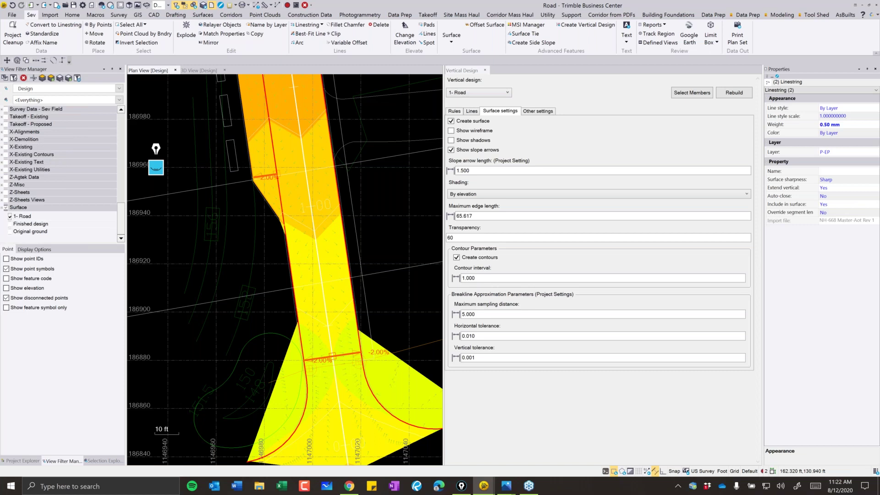
pyautogui.click(10, 216)
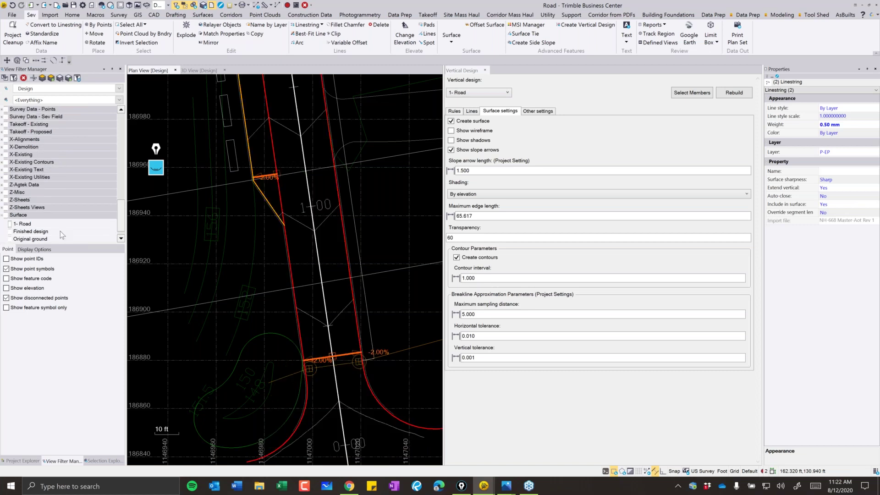
pyautogui.click(451, 122)
pyautogui.click(485, 70)
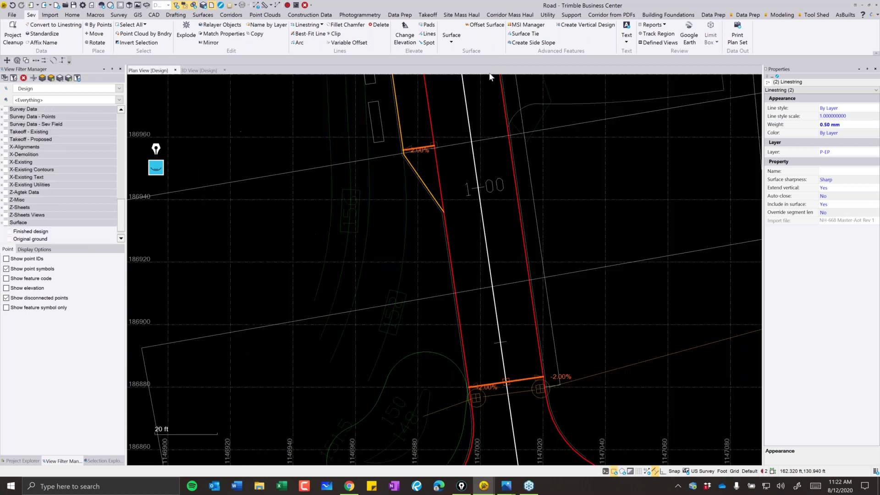
# Start creating a vertical design and name it "2 - Curb".
pyautogui.click(296, 6)
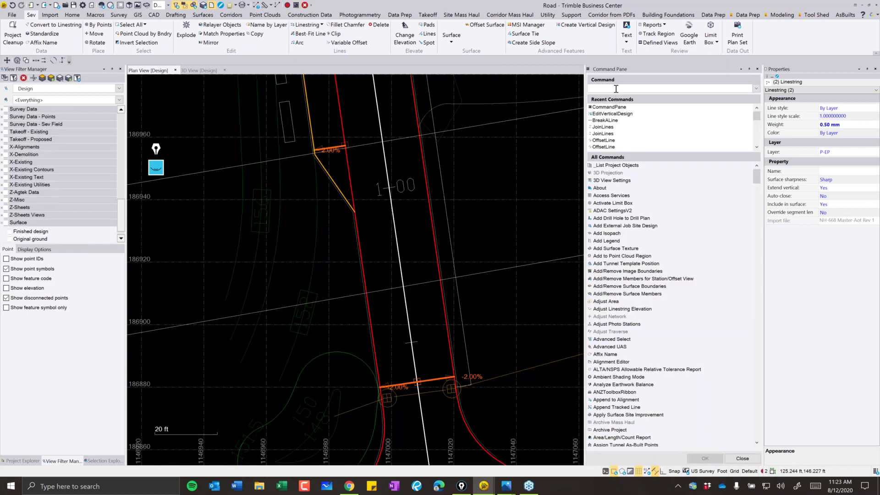
pyautogui.write('create')
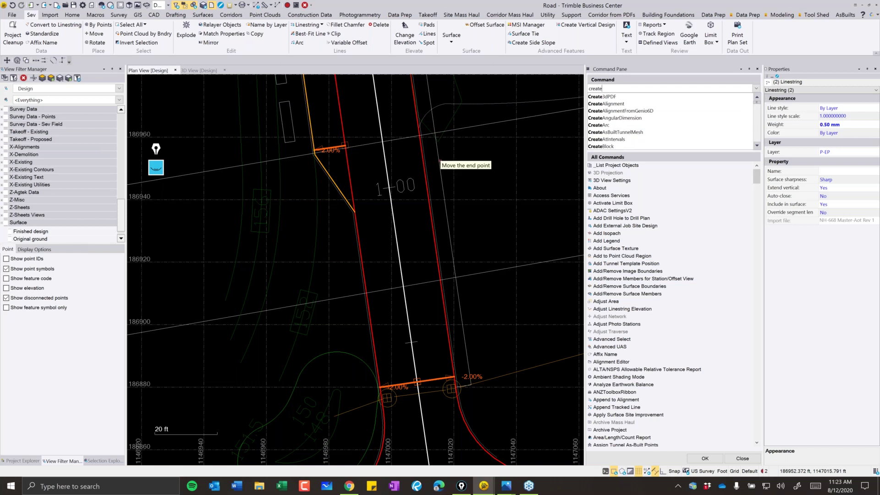
pyautogui.write('vert')
pyautogui.press('Return')
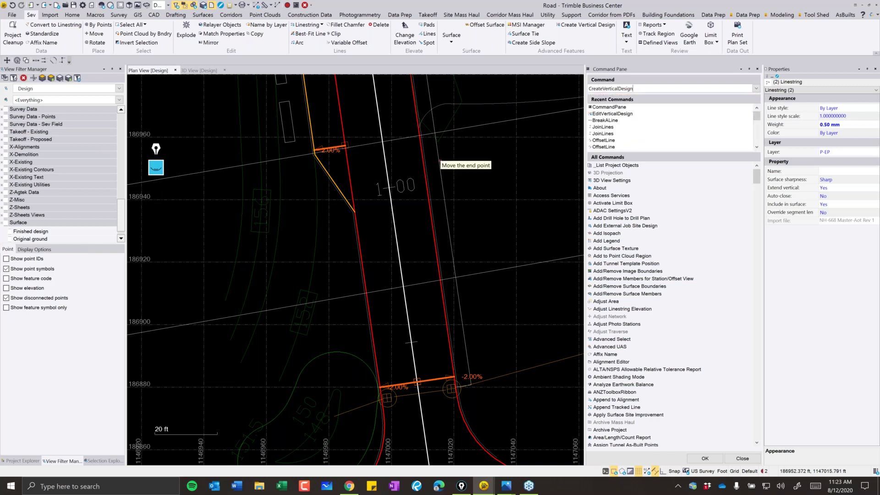
pyautogui.click(625, 117)
pyautogui.click(619, 100)
pyautogui.press('Escape')
pyautogui.click(617, 117)
pyautogui.write('2 - Curb')
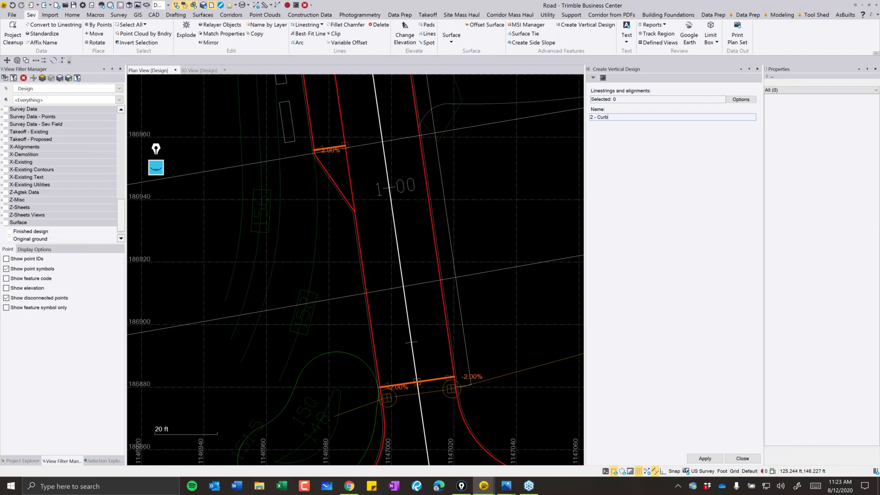
# Select the east and west road edges near station 0+50 and the parallel curb line beside each as members of "2 - Curb".
pyautogui.scroll(3, 410, 256)
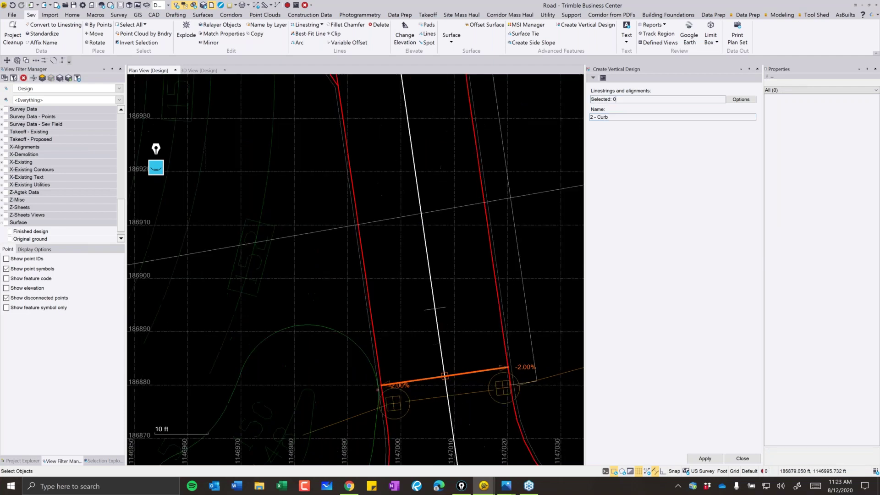
pyautogui.moveTo(410, 255); pyautogui.dragTo(319, 206, button='middle')
pyautogui.click(420, 258)
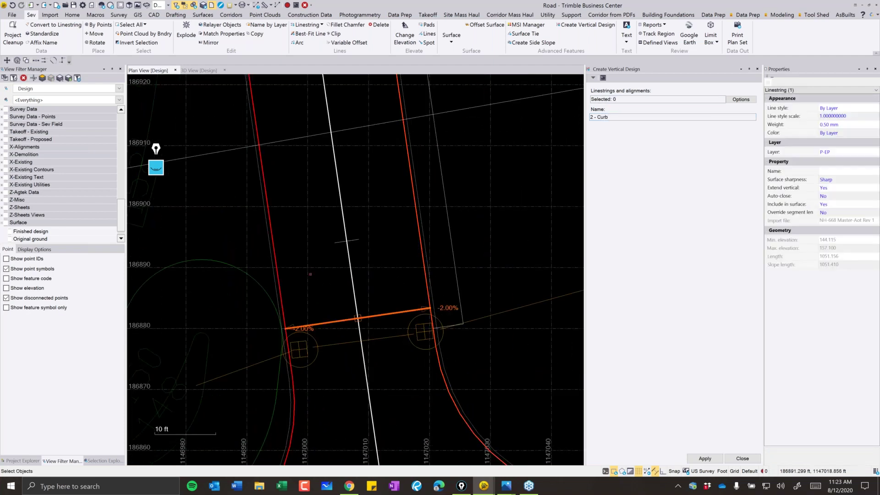
pyautogui.click(276, 271)
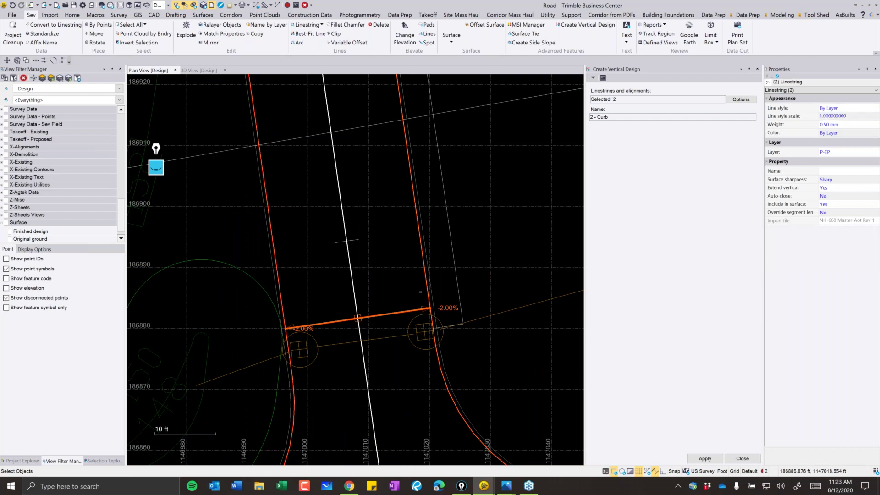
pyautogui.moveTo(432, 293); pyautogui.dragTo(418, 241, button='middle')
pyautogui.click(418, 241)
pyautogui.click(407, 239)
pyautogui.click(261, 232)
# Add the west pullout edge between stations 6+00 and 7+00 to the lines selected for "2 - Curb".
pyautogui.scroll(-3, 265, 233)
pyautogui.moveTo(303, 272); pyautogui.dragTo(346, 398, button='middle')
pyautogui.moveTo(296, 110); pyautogui.dragTo(306, 267, button='middle')
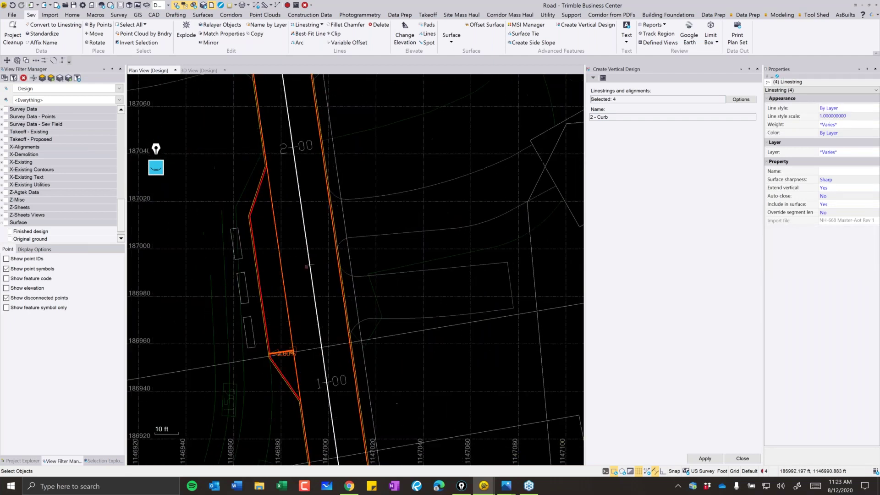
pyautogui.scroll(-3, 307, 266)
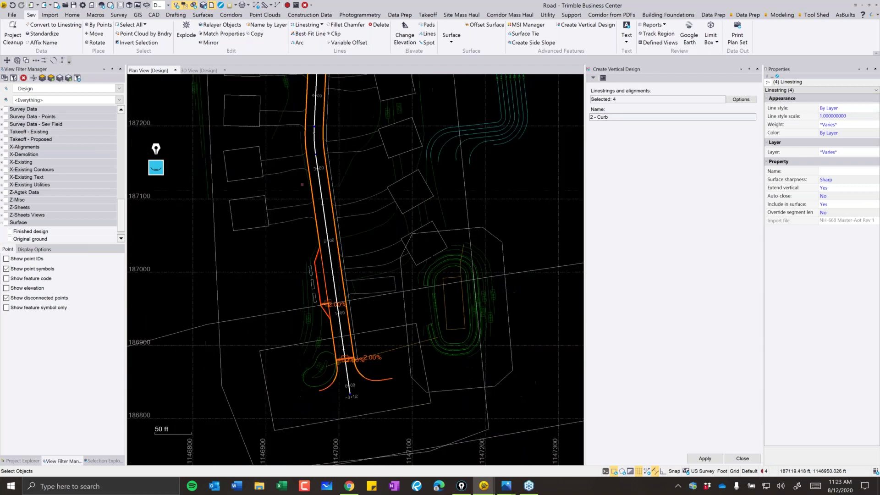
pyautogui.scroll(-1, 333, 269)
pyautogui.moveTo(341, 92); pyautogui.dragTo(375, 266, button='middle')
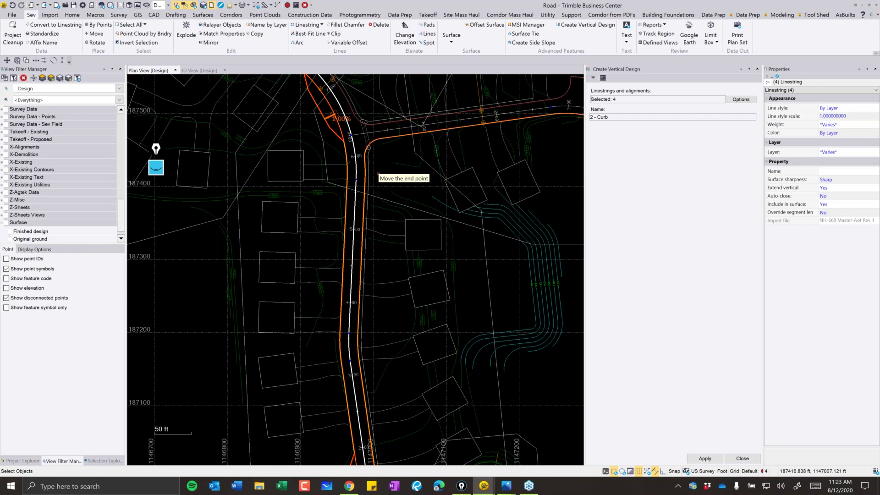
pyautogui.scroll(3, 334, 130)
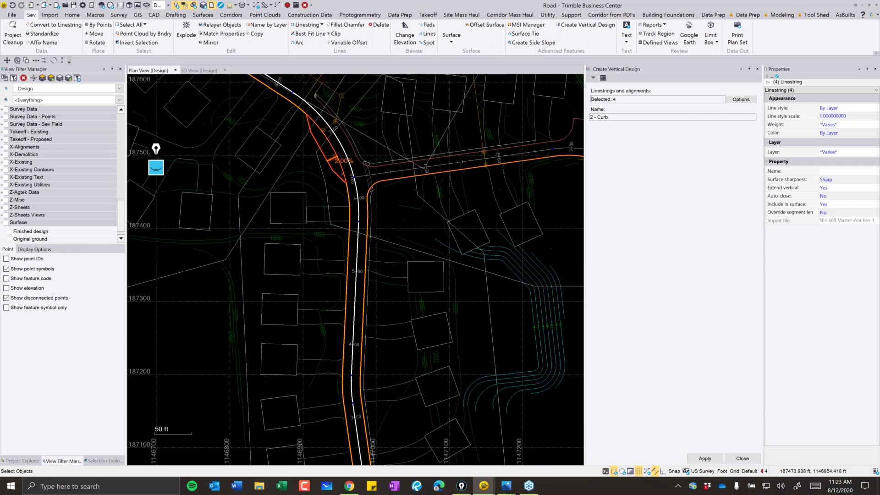
pyautogui.click(334, 180)
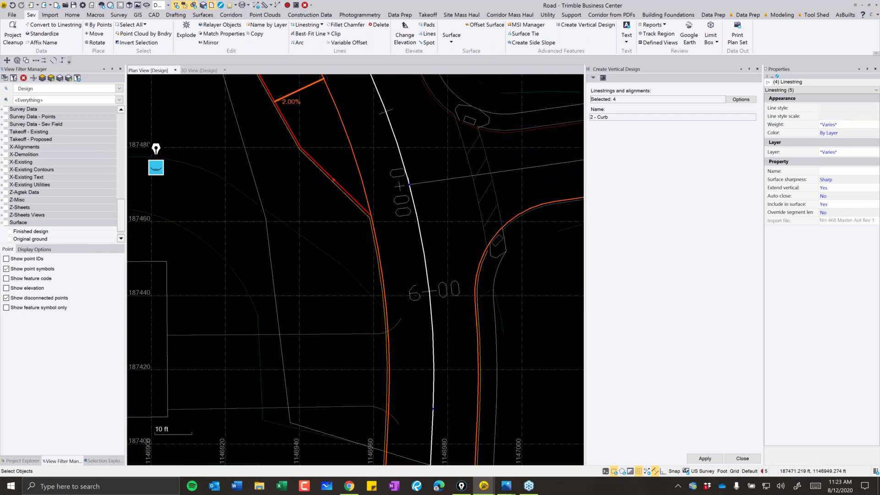
# Add the pullout edge near station 1+00 to the selected lines and create the "2 - Curb" vertical design.
pyautogui.scroll(-5, 333, 180)
pyautogui.moveTo(360, 232); pyautogui.dragTo(362, 83, button='middle')
pyautogui.scroll(6, 353, 282)
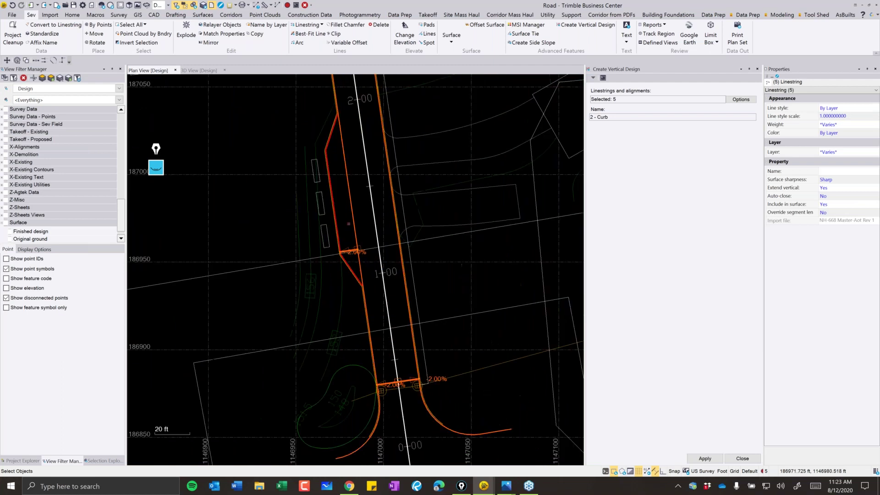
pyautogui.click(345, 300)
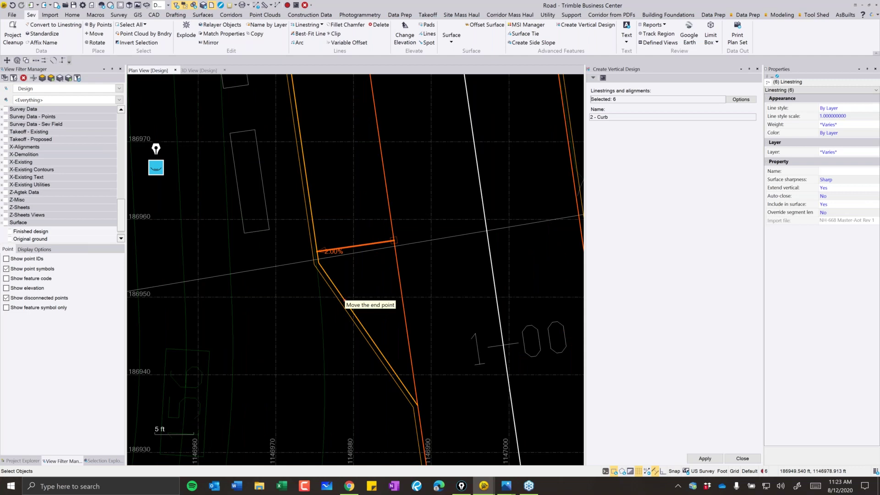
pyautogui.scroll(-2, 344, 301)
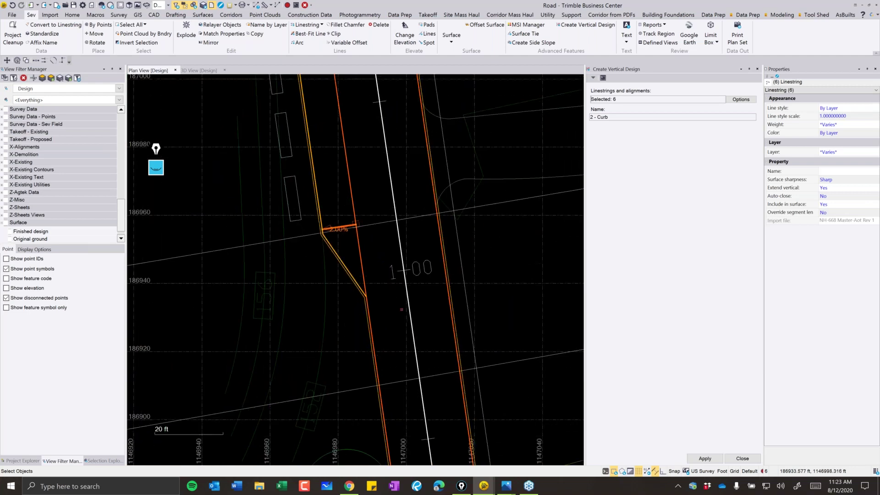
pyautogui.click(714, 459)
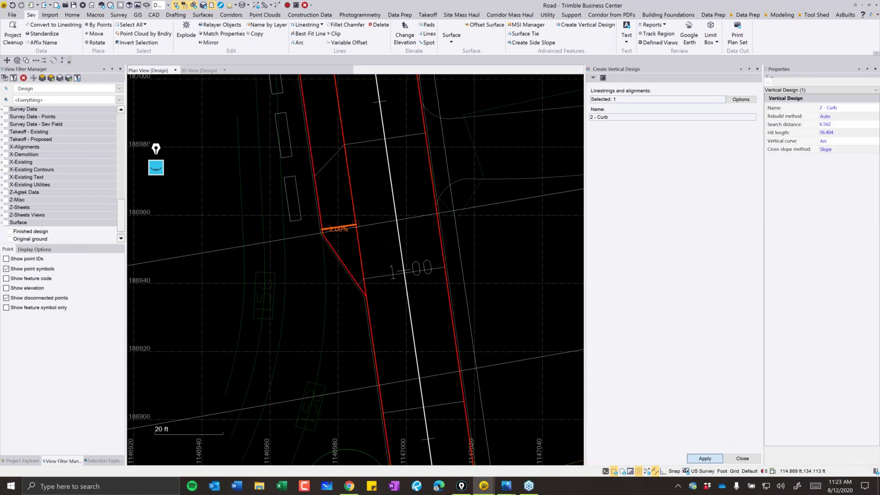
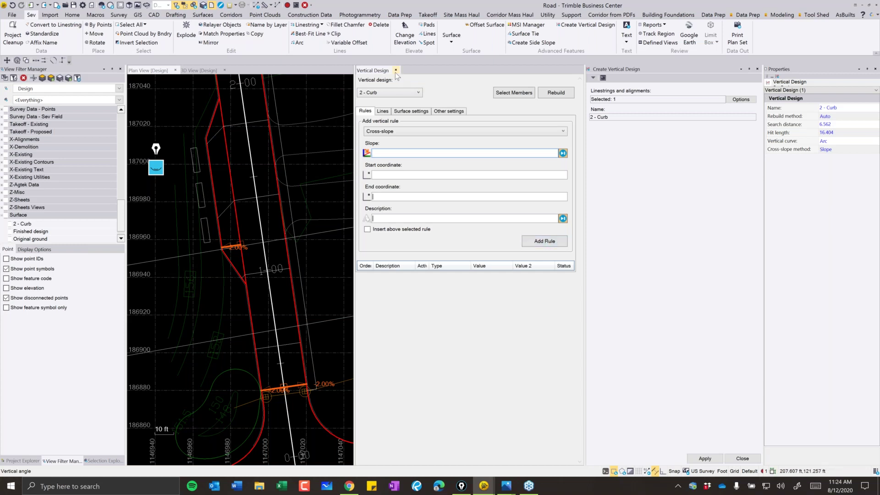
# Hide layer 0, dismiss the open "2 - Curb" editor and end the vertical design creation command.
pyautogui.scroll(15, 28, 163)
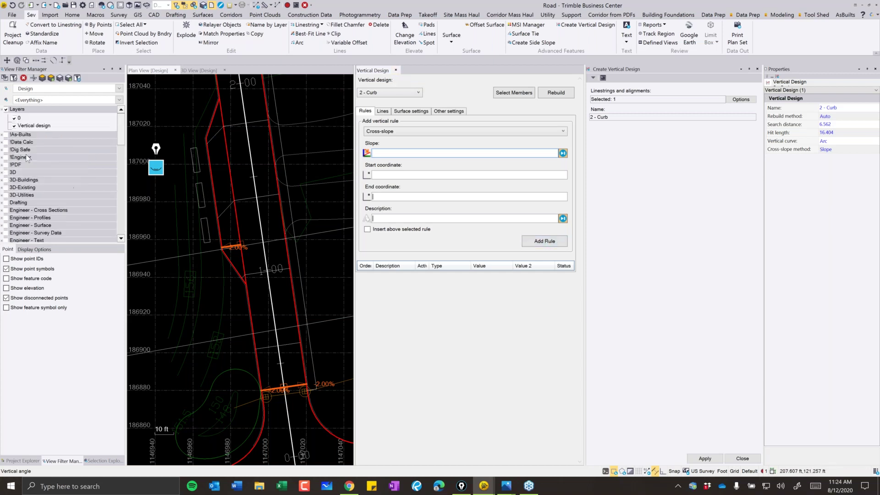
pyautogui.click(15, 118)
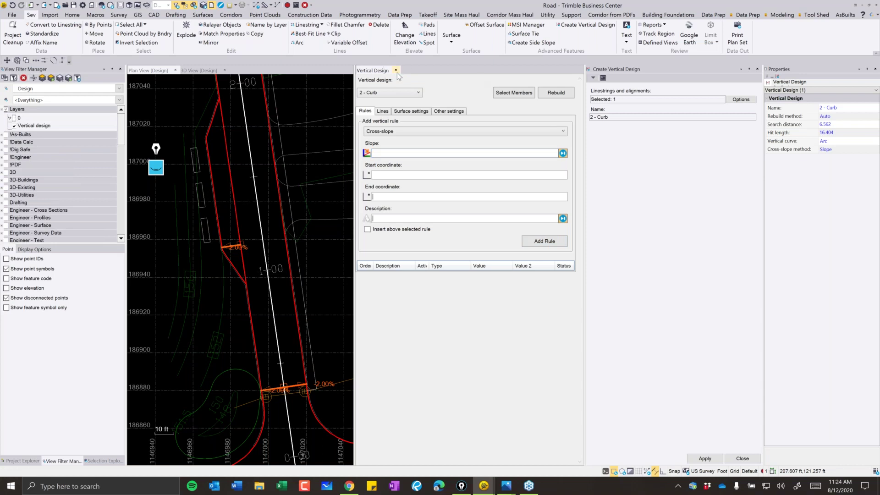
pyautogui.click(396, 71)
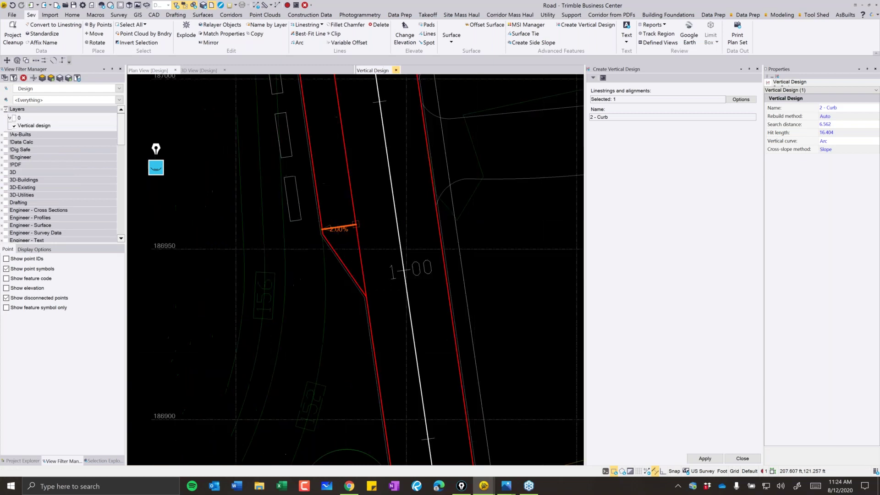
pyautogui.click(742, 458)
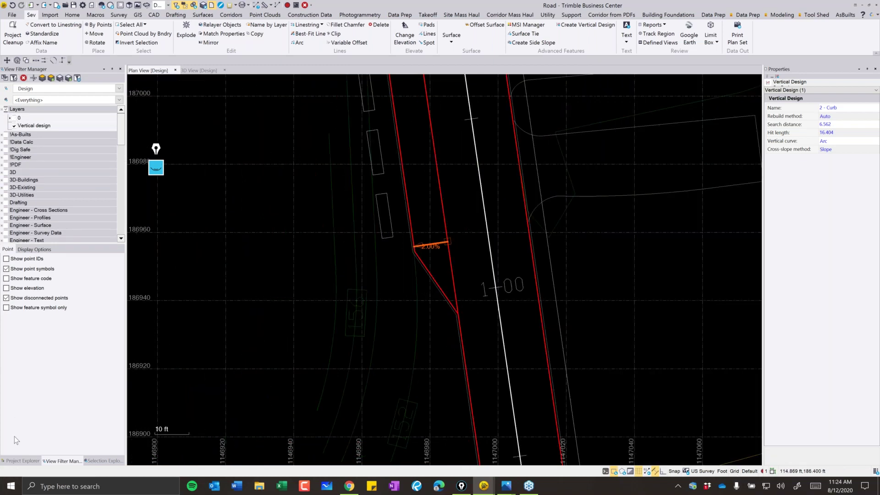
# Open "2 - Curb" for editing and set up a Cross dZ rule with a delta elevation of 0.500.
pyautogui.click(22, 461)
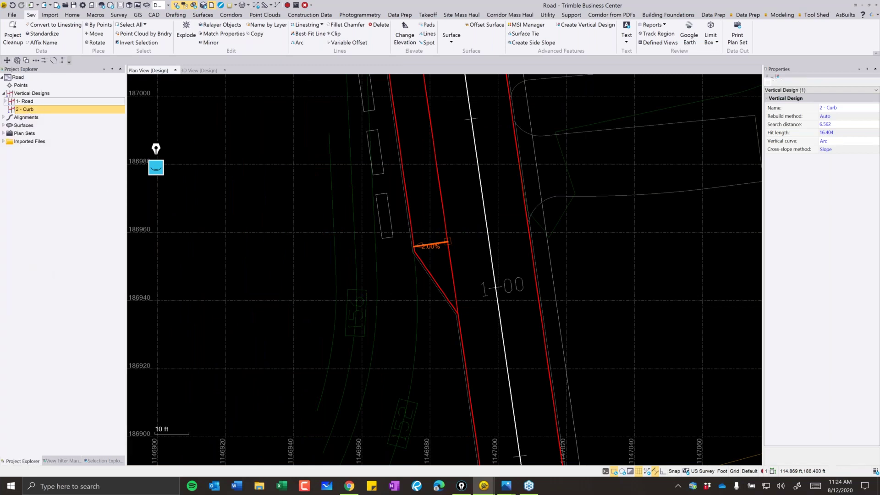
pyautogui.rightClick(28, 110)
pyautogui.click(40, 126)
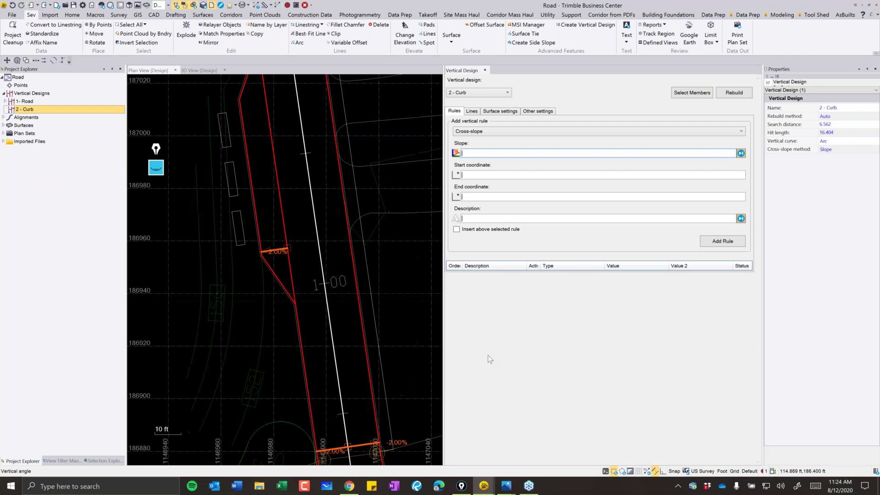
pyautogui.click(479, 133)
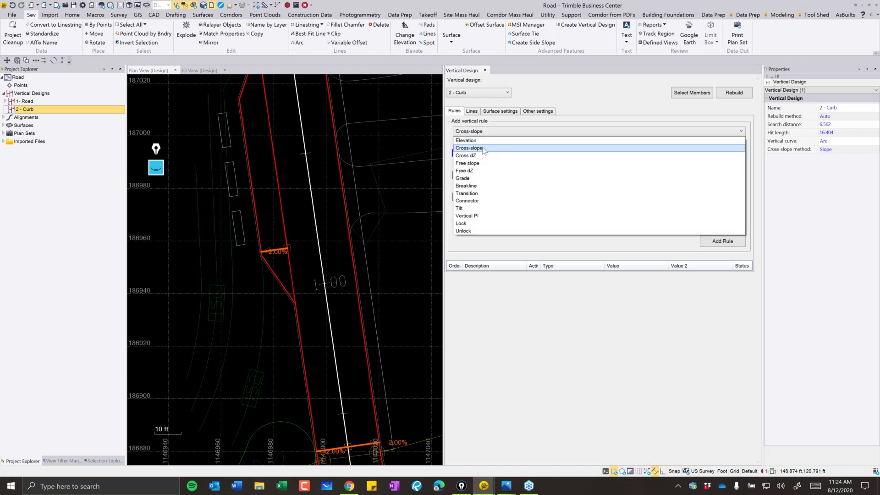
pyautogui.click(466, 155)
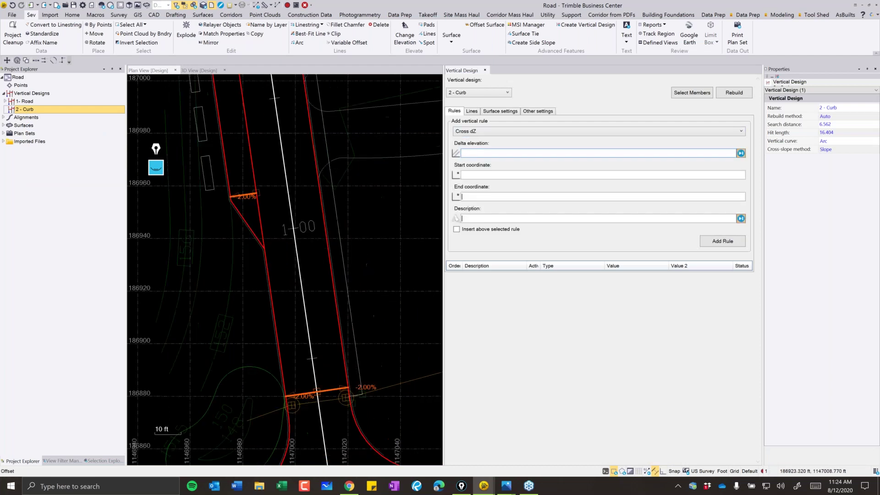
pyautogui.click(488, 154)
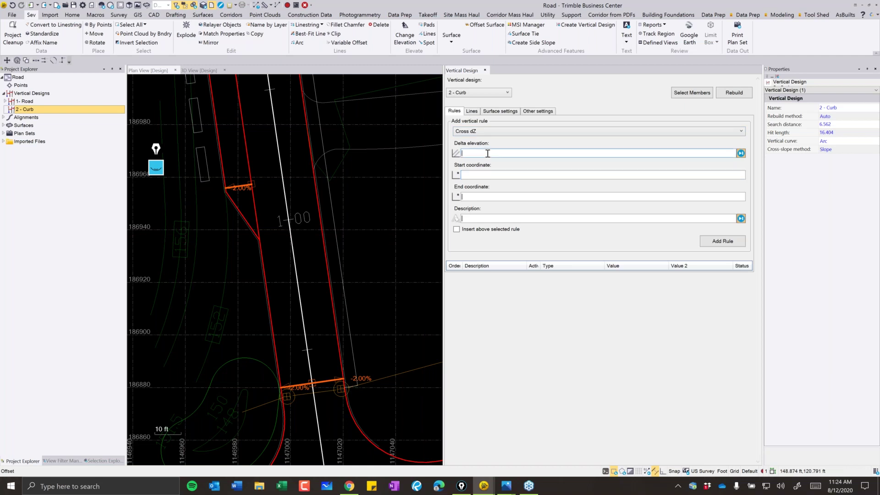
pyautogui.press('Tab')
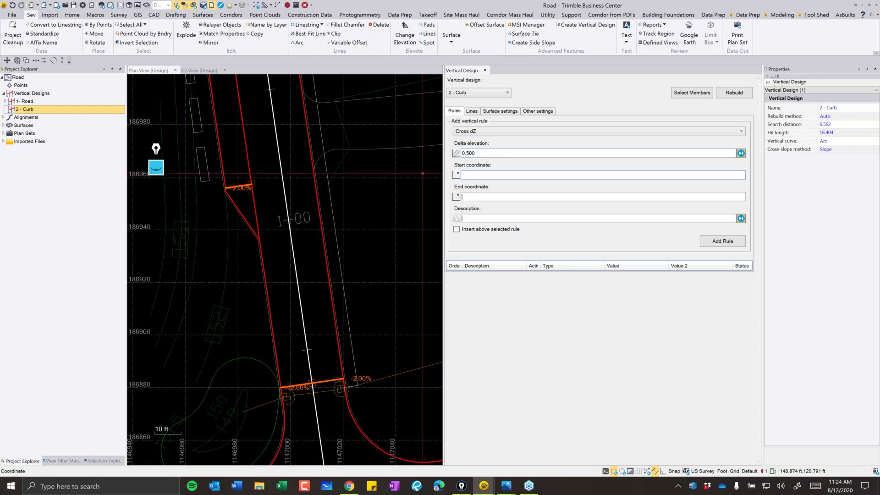
# Arrange the 3D view above the plan view so both show the road's south end.
pyautogui.click(200, 71)
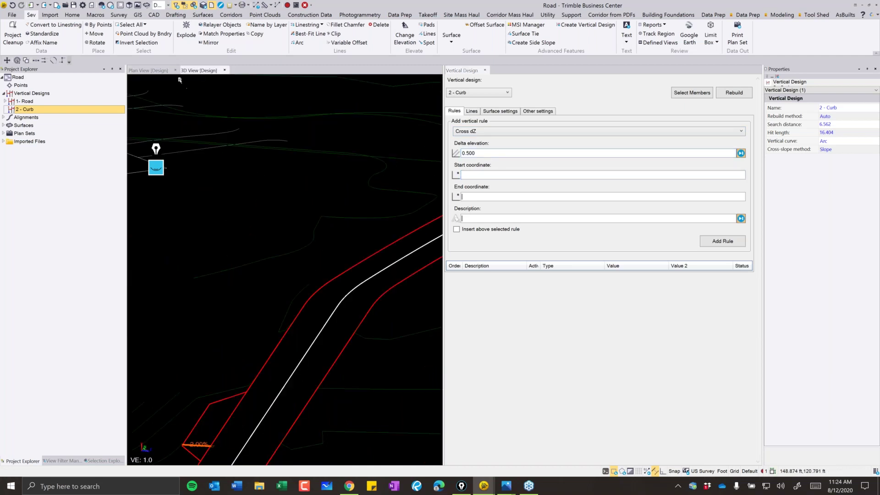
pyautogui.moveTo(180, 80); pyautogui.dragTo(182, 86)
pyautogui.scroll(3, 330, 298)
pyautogui.scroll(-5, 310, 121)
pyautogui.scroll(5, 311, 128)
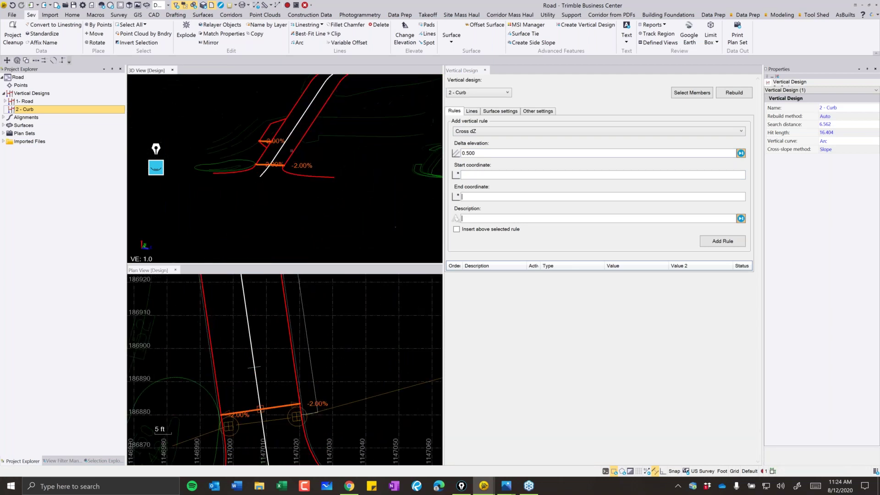
# Add 0.500 ft Cross dZ rules from the east and west road edges to their adjacent curb lines near station 0+00.
pyautogui.click(479, 176)
pyautogui.scroll(4, 323, 337)
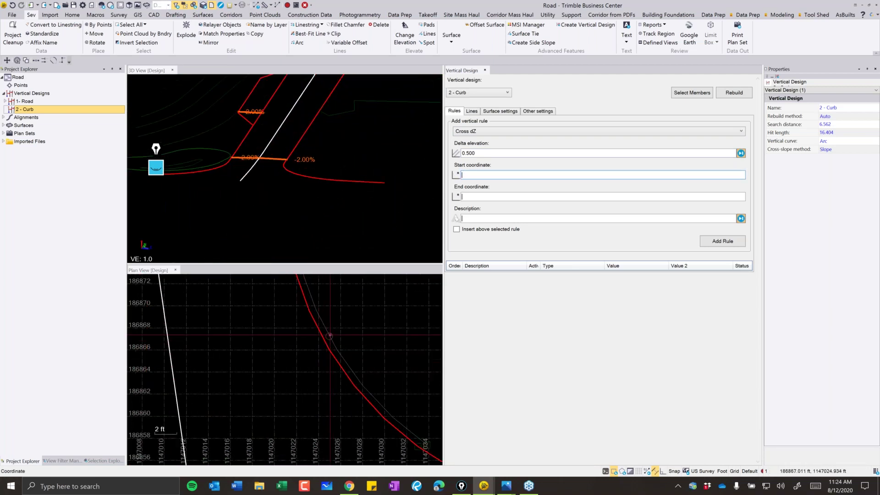
pyautogui.click(323, 338)
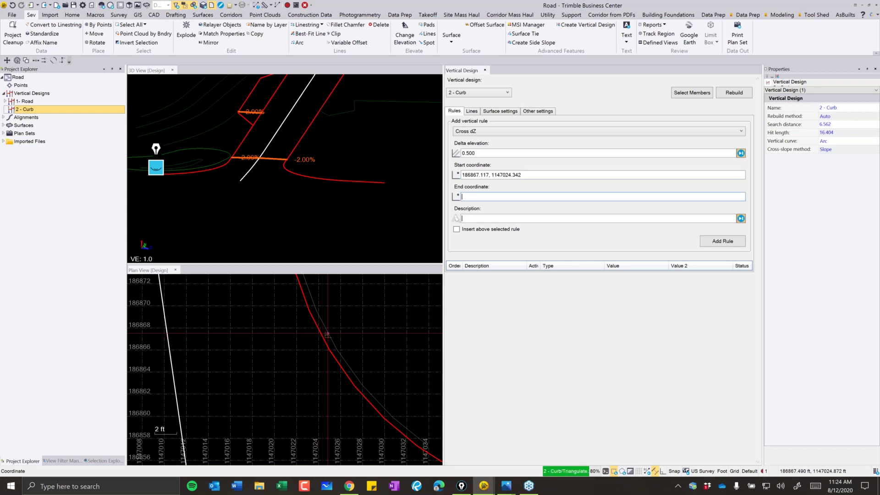
pyautogui.click(327, 334)
pyautogui.scroll(-5, 303, 339)
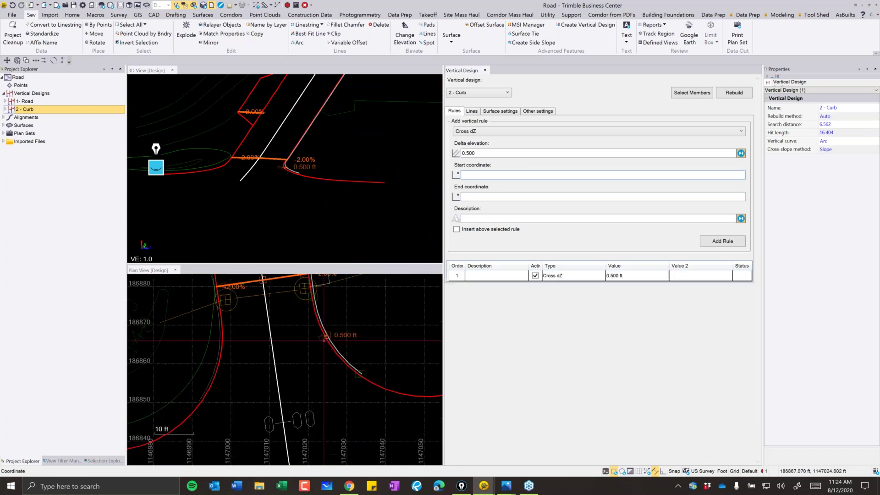
pyautogui.scroll(4, 283, 343)
pyautogui.click(325, 324)
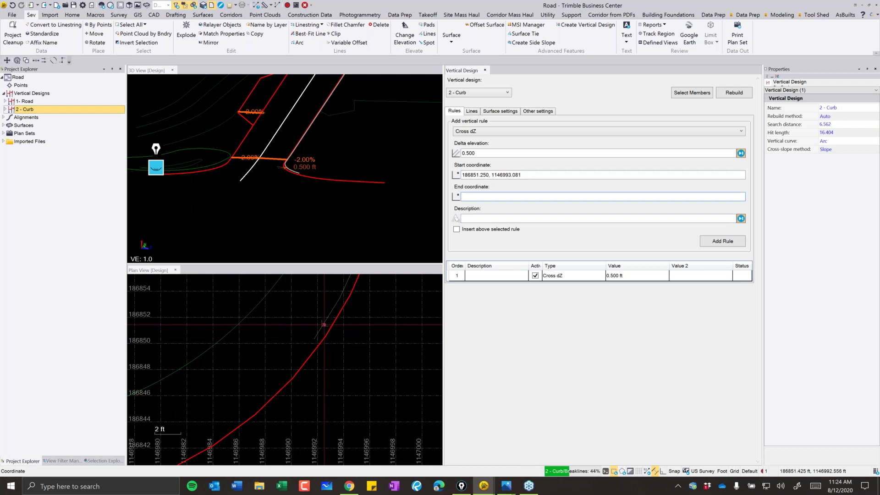
# Describe the first Cross dZ rule as "Right" and the second as "Left".
pyautogui.click(499, 276)
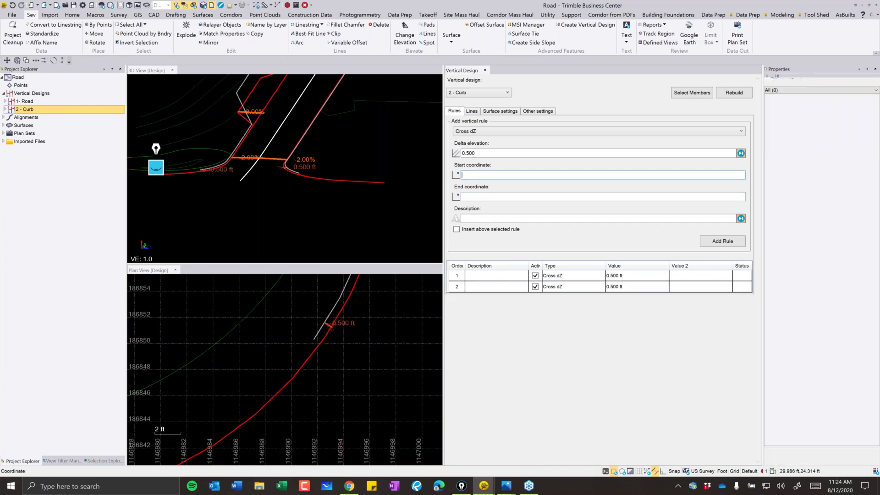
pyautogui.click(472, 276)
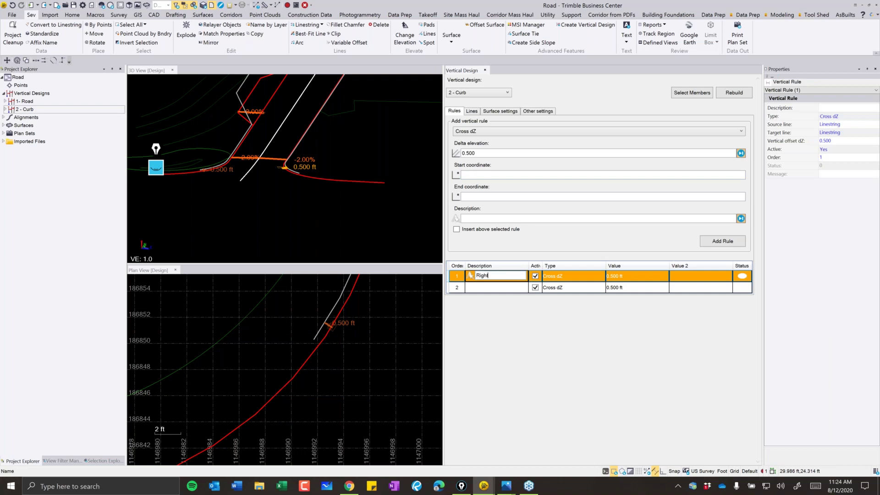
pyautogui.click(498, 289)
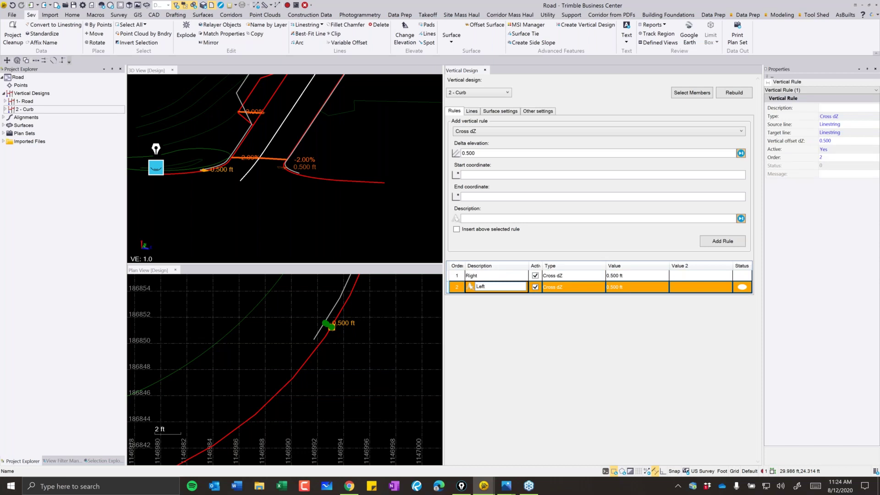
pyautogui.press('Return')
# Inspect in 3D and plan how the west curb line runs around the pullout near station 1+00.
pyautogui.scroll(-3, 308, 183)
pyautogui.moveTo(307, 104); pyautogui.dragTo(323, 148, button='middle')
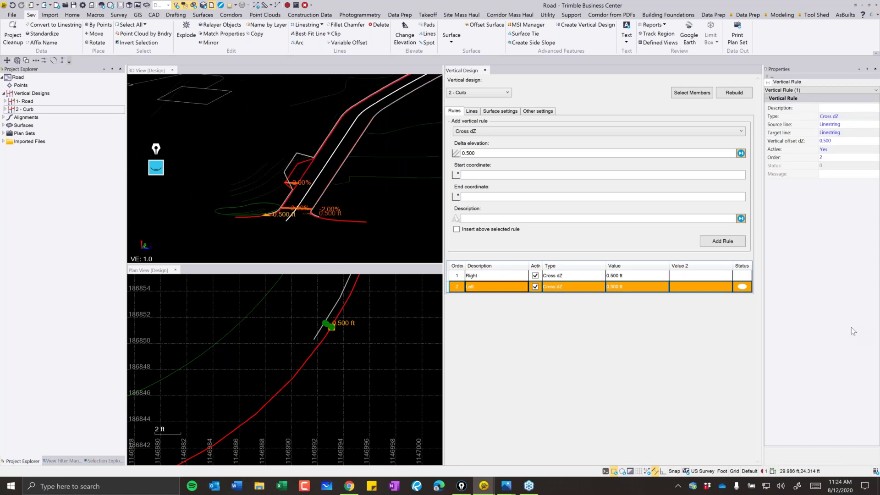
pyautogui.click(332, 421)
pyautogui.scroll(5, 288, 180)
pyautogui.moveTo(289, 197); pyautogui.dragTo(286, 184, button='right')
pyautogui.moveTo(286, 183); pyautogui.dragTo(275, 215, button='middle')
pyautogui.scroll(-8, 295, 307)
pyautogui.scroll(8, 294, 308)
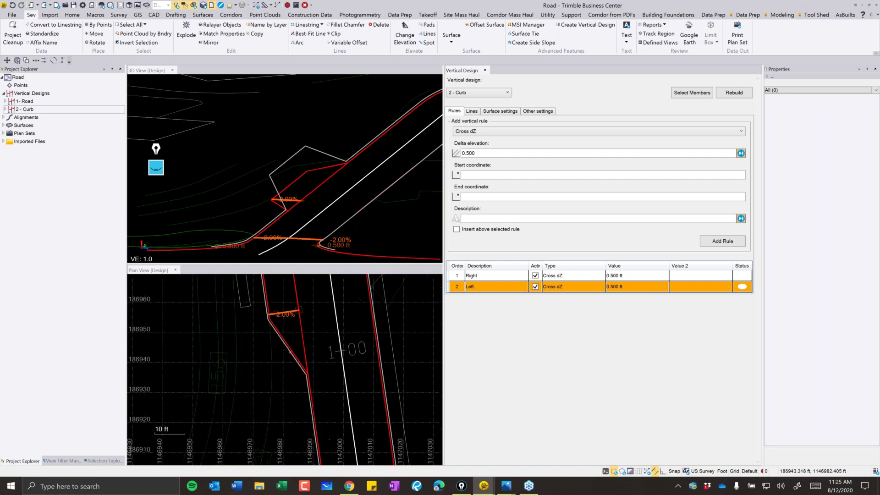
# Break the west curb linestring at the pullout's south corner near station 1+00.
pyautogui.click(291, 363)
pyautogui.rightClick(290, 363)
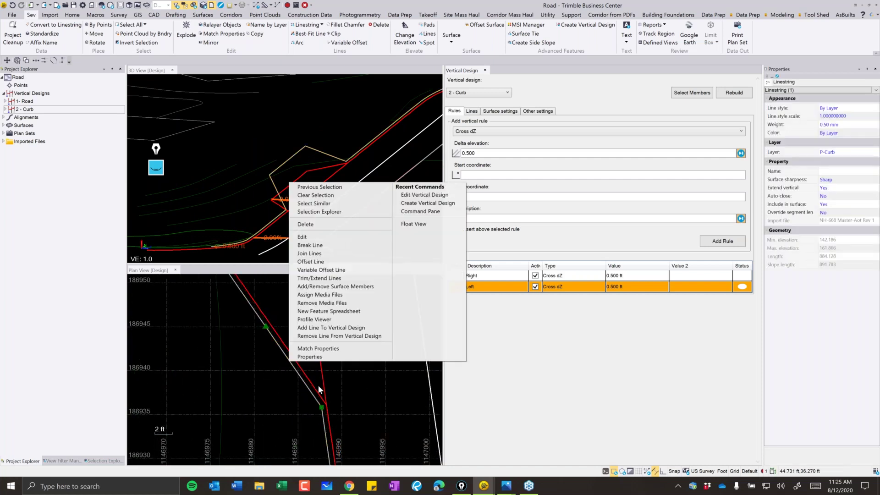
pyautogui.click(311, 245)
pyautogui.scroll(2, 280, 411)
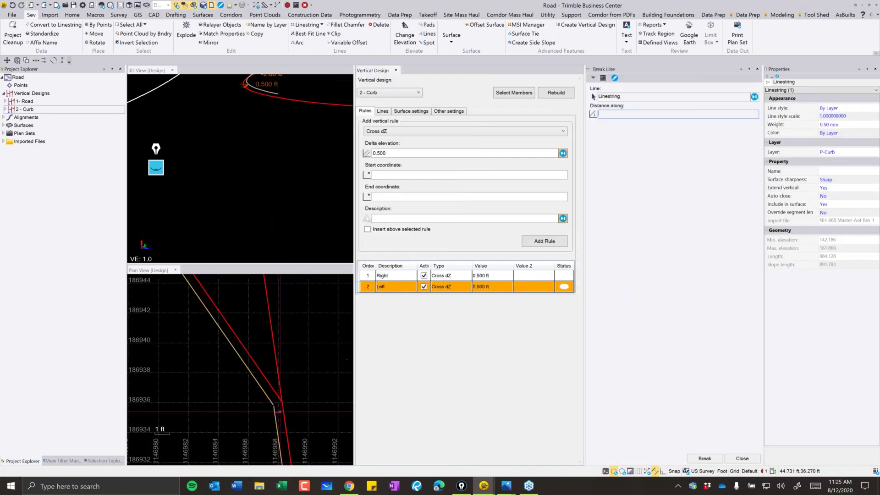
pyautogui.click(277, 404)
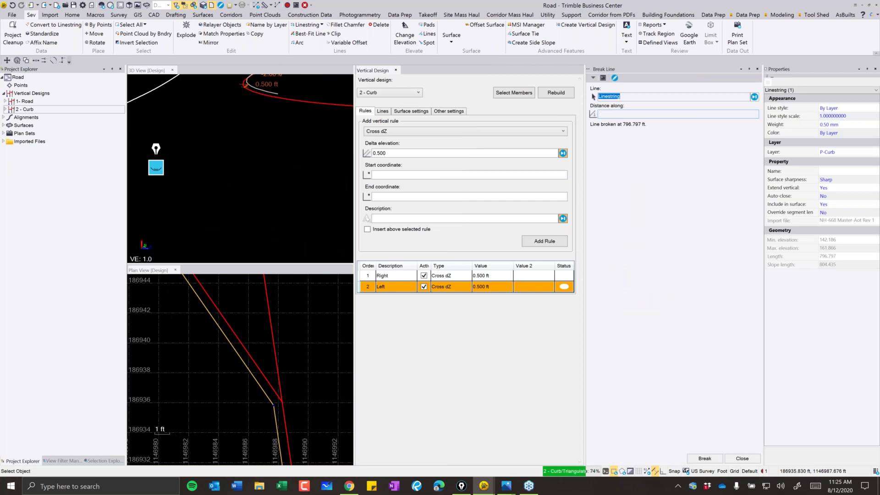
pyautogui.scroll(-5, 272, 404)
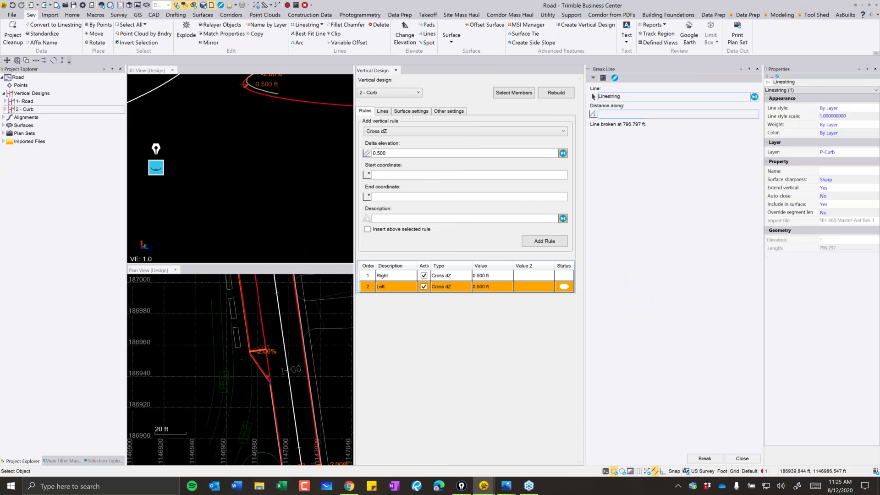
# Break the remaining west curb linestring at the pullout's north corner near station 2+00.
pyautogui.scroll(5, 248, 345)
pyautogui.rightClick(260, 356)
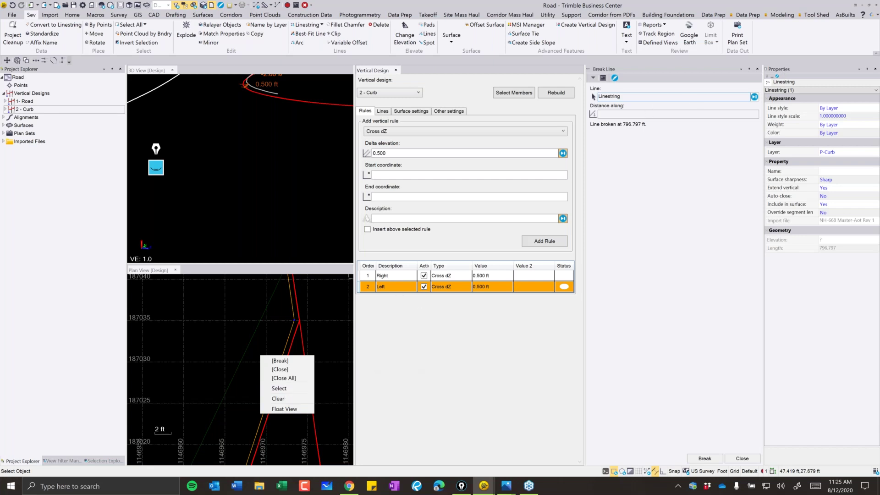
pyautogui.click(279, 388)
pyautogui.scroll(2, 287, 323)
pyautogui.click(298, 313)
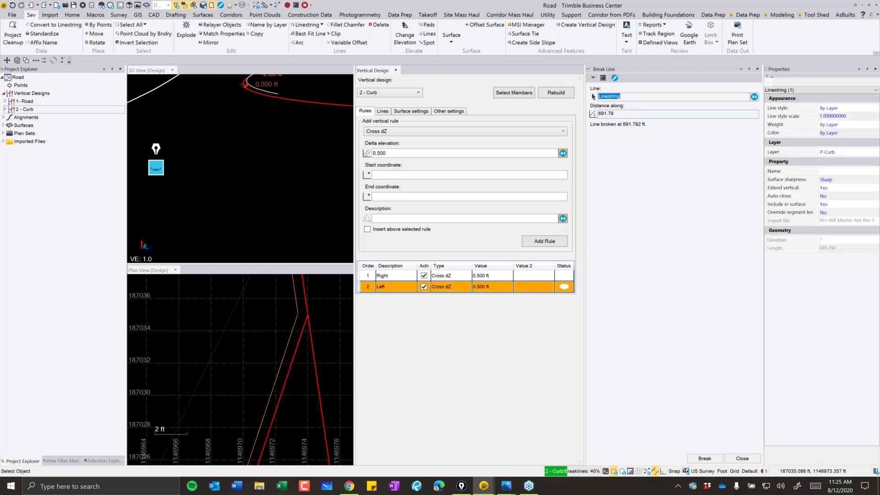
pyautogui.scroll(-3, 298, 313)
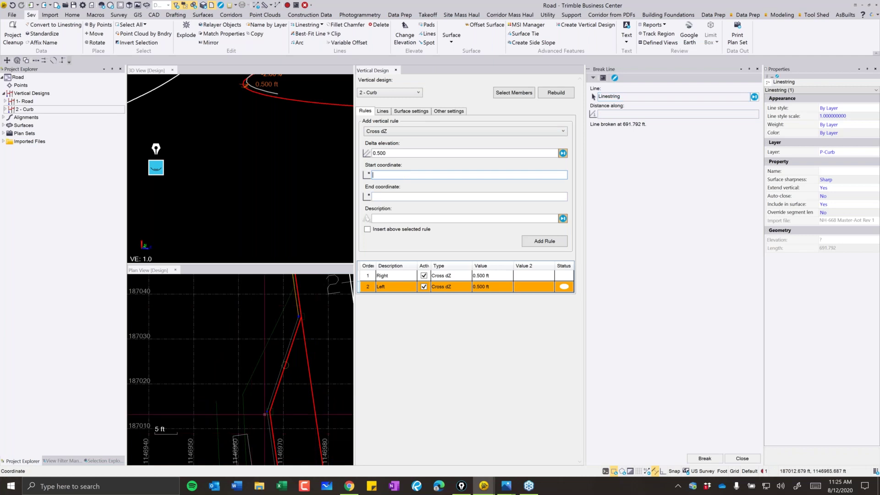
# Add a 0.500 ft Cross dZ rule from the pullout edge to the separated pullout curb and check it in 3D.
pyautogui.moveTo(283, 403); pyautogui.dragTo(284, 323, button='middle')
pyautogui.scroll(-2, 277, 302)
pyautogui.moveTo(296, 426); pyautogui.dragTo(278, 317, button='middle')
pyautogui.scroll(1, 278, 360)
pyautogui.scroll(5, 277, 360)
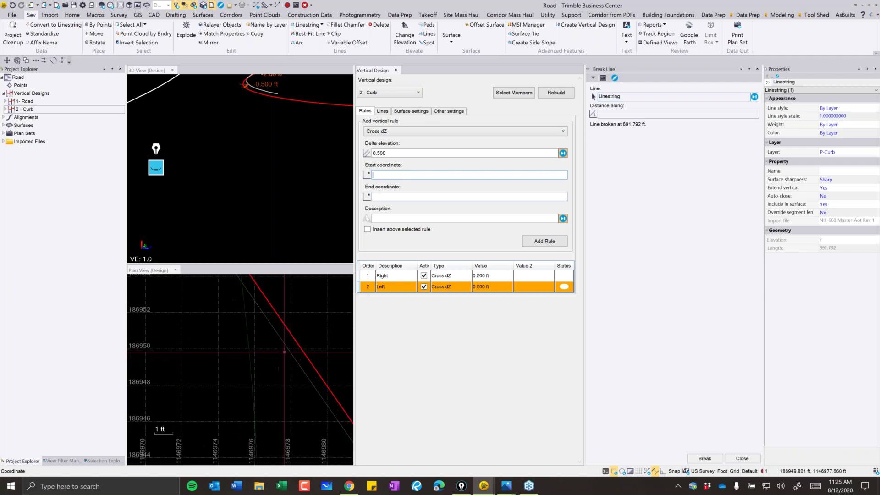
pyautogui.click(291, 331)
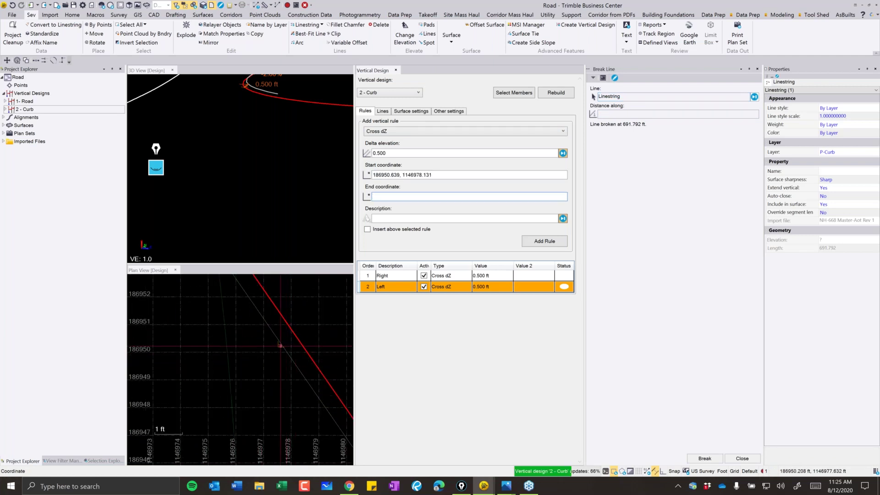
pyautogui.click(281, 344)
pyautogui.scroll(-3, 281, 345)
pyautogui.moveTo(237, 185); pyautogui.dragTo(280, 116, button='right')
pyautogui.moveTo(281, 116); pyautogui.dragTo(263, 177, button='middle')
# Add a 0.500 ft Cross dZ rule from the west road edge to the curb line just north of the pullout.
pyautogui.scroll(-5, 285, 355)
pyautogui.moveTo(285, 342); pyautogui.dragTo(263, 426, button='middle')
pyautogui.scroll(2, 270, 376)
pyautogui.scroll(8, 270, 376)
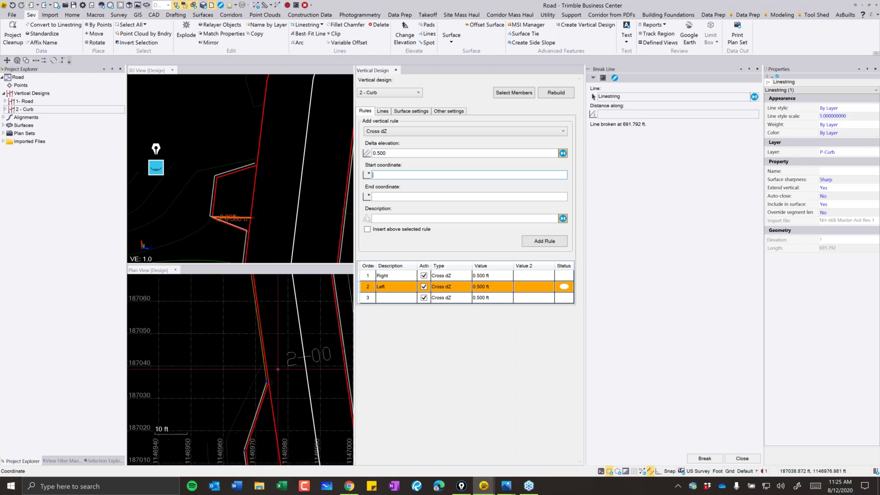
pyautogui.click(262, 328)
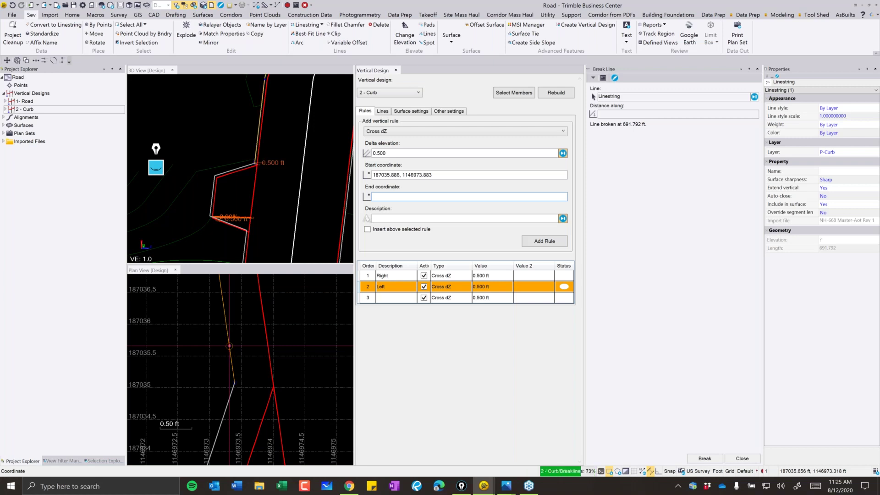
pyautogui.click(235, 345)
# Break the west curb linestring at the second pullout's south corner near station 6+00.
pyautogui.scroll(-6, 263, 422)
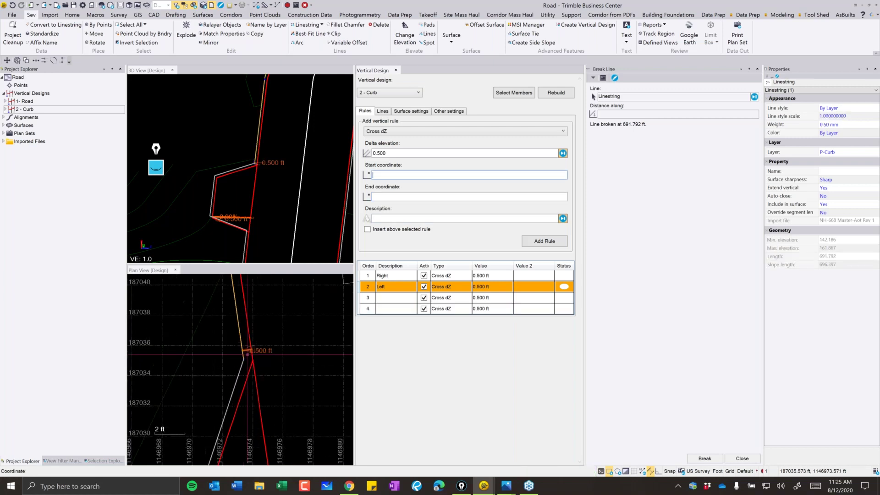
pyautogui.scroll(-4, 263, 422)
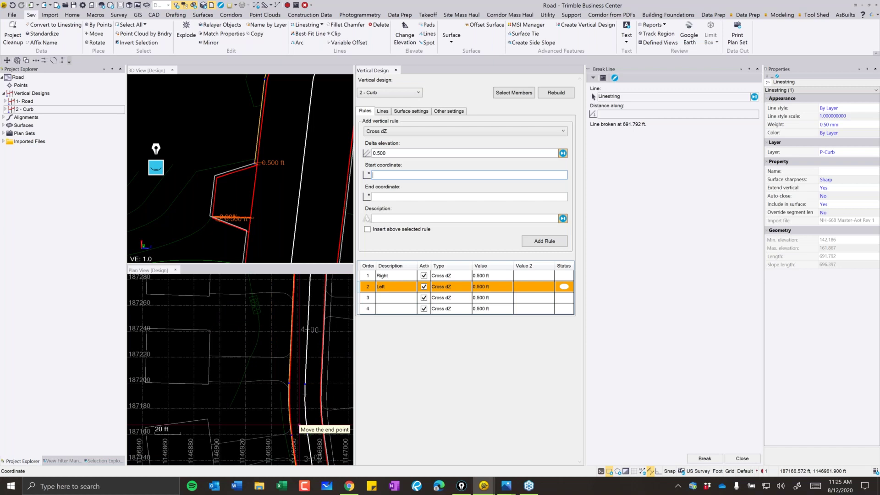
pyautogui.scroll(-2, 297, 380)
pyautogui.moveTo(297, 289); pyautogui.dragTo(285, 428, button='middle')
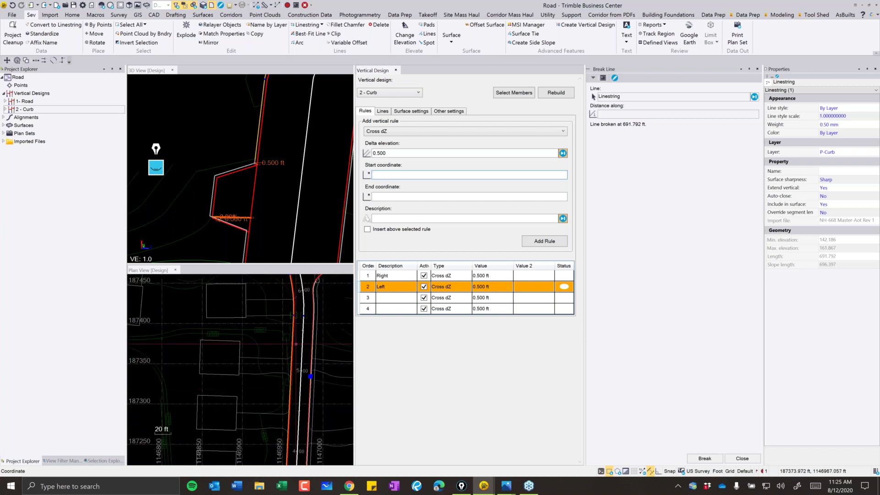
pyautogui.moveTo(301, 337); pyautogui.dragTo(293, 437, button='middle')
pyautogui.scroll(3, 270, 364)
pyautogui.scroll(4, 275, 374)
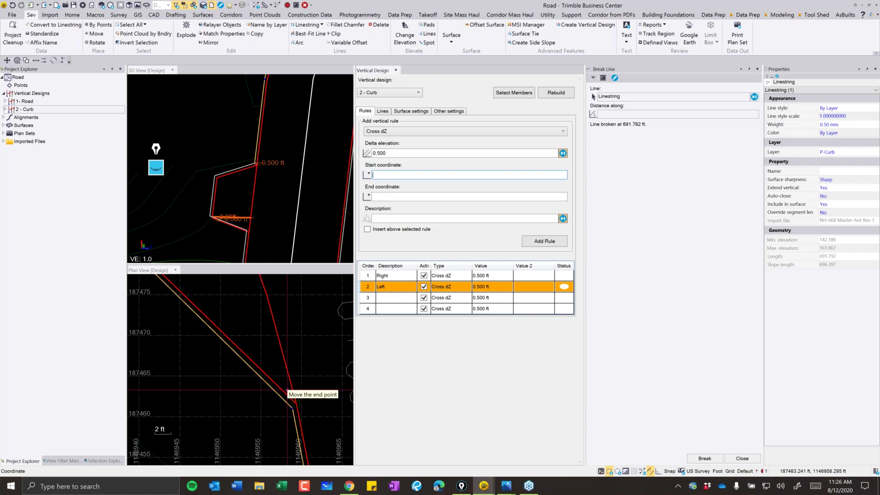
pyautogui.scroll(-3, 287, 390)
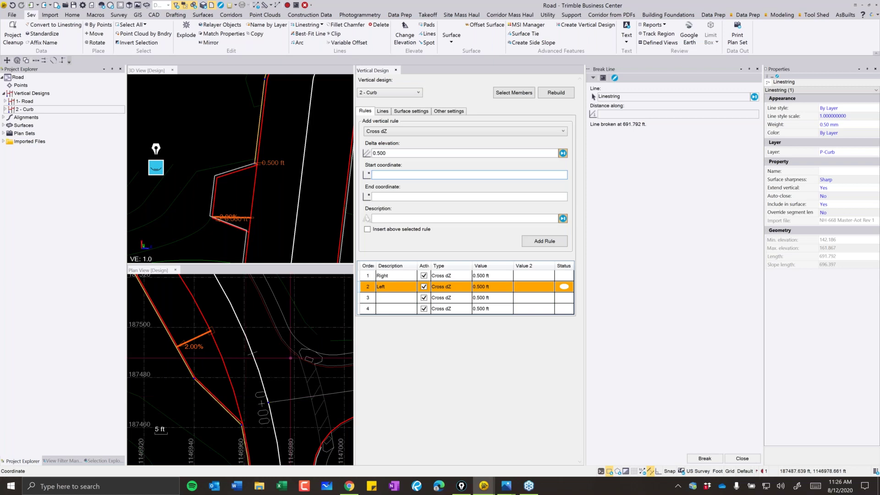
pyautogui.moveTo(202, 418); pyautogui.dragTo(248, 400, button='middle')
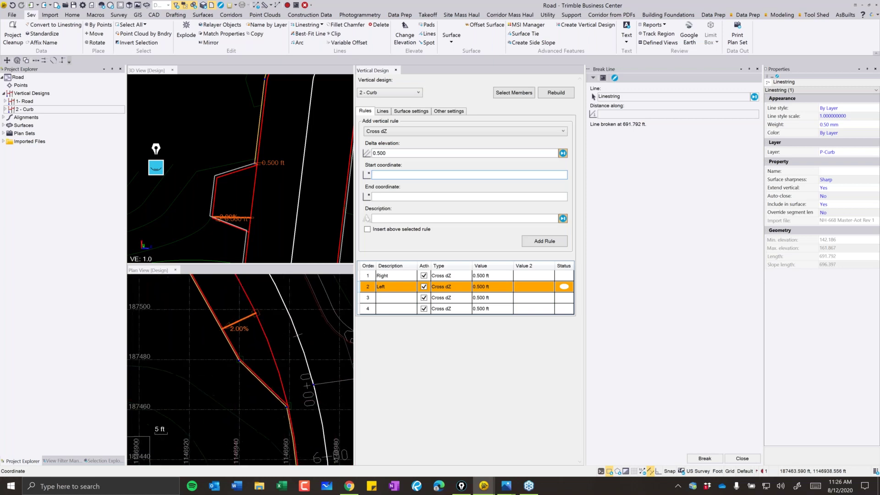
pyautogui.click(743, 458)
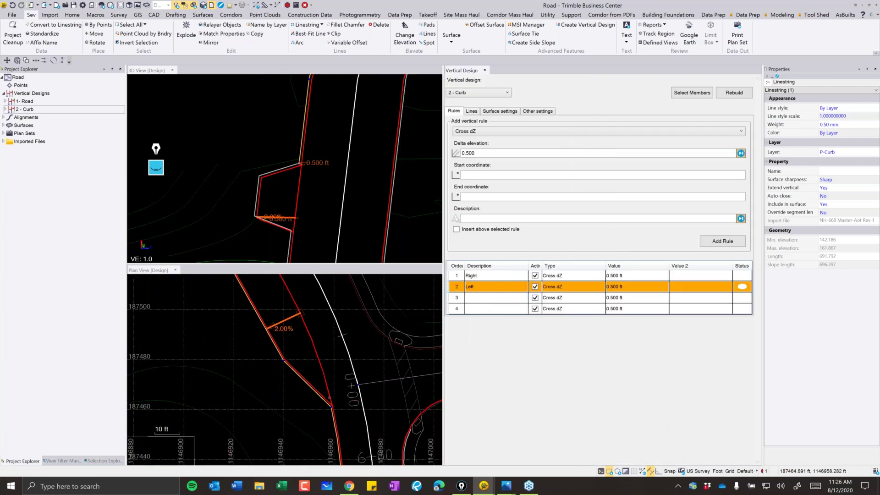
pyautogui.scroll(4, 330, 398)
pyautogui.rightClick(325, 397)
pyautogui.click(366, 278)
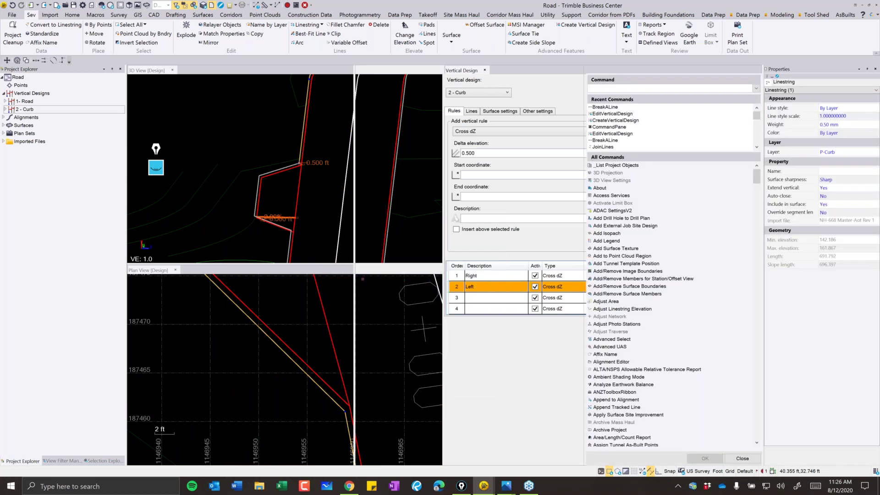
pyautogui.scroll(2, 316, 420)
pyautogui.click(317, 419)
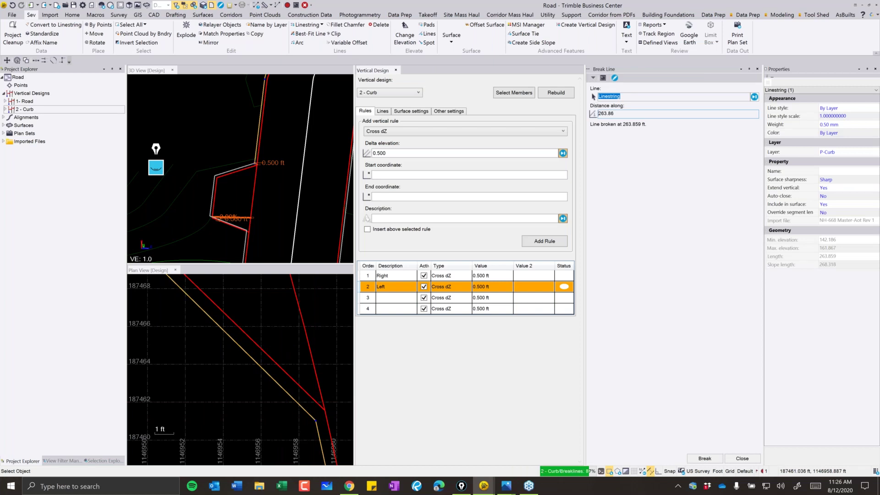
# Break the remaining west curb linestring at the second pullout's north corner, just past station 7+00, and end line breaking.
pyautogui.scroll(-5, 310, 405)
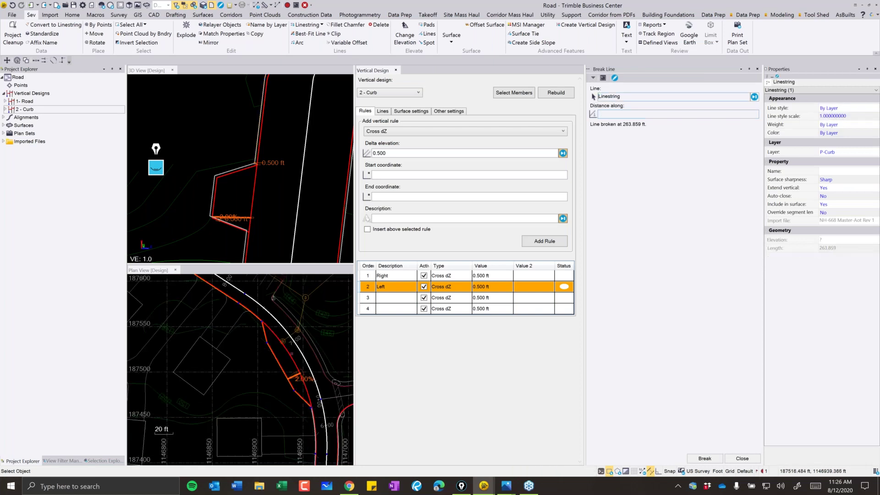
pyautogui.scroll(5, 259, 364)
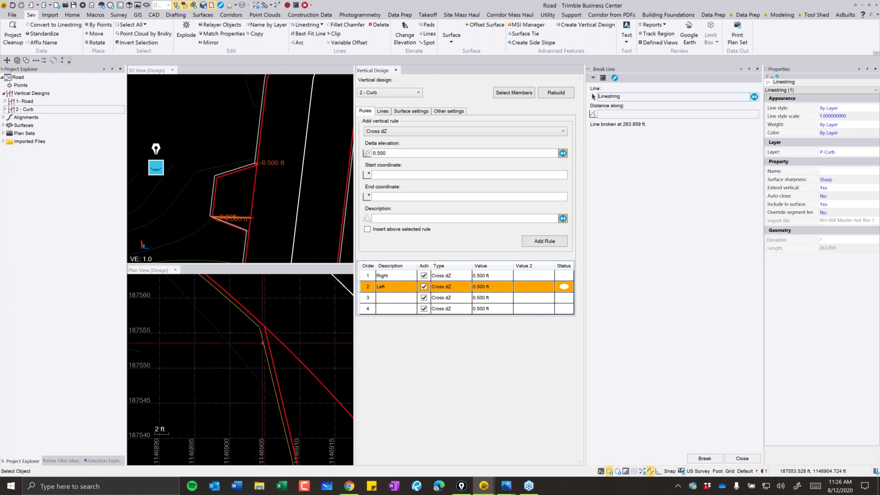
pyautogui.click(257, 319)
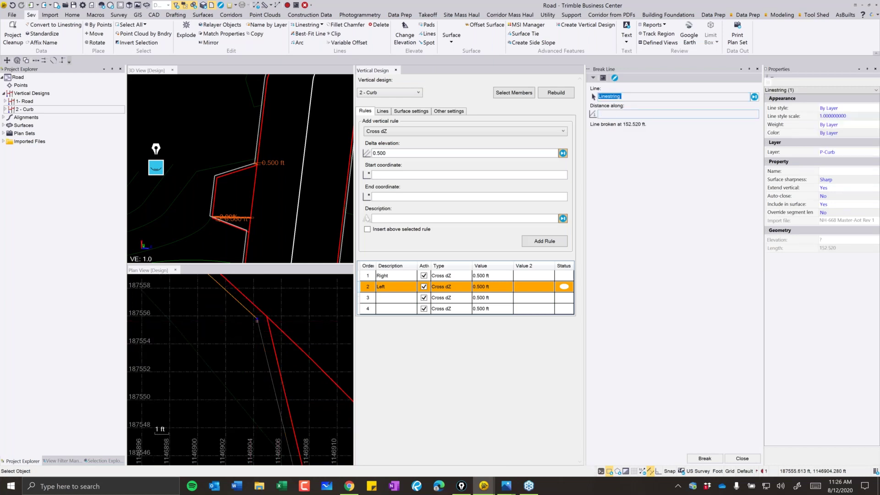
pyautogui.scroll(-7, 240, 367)
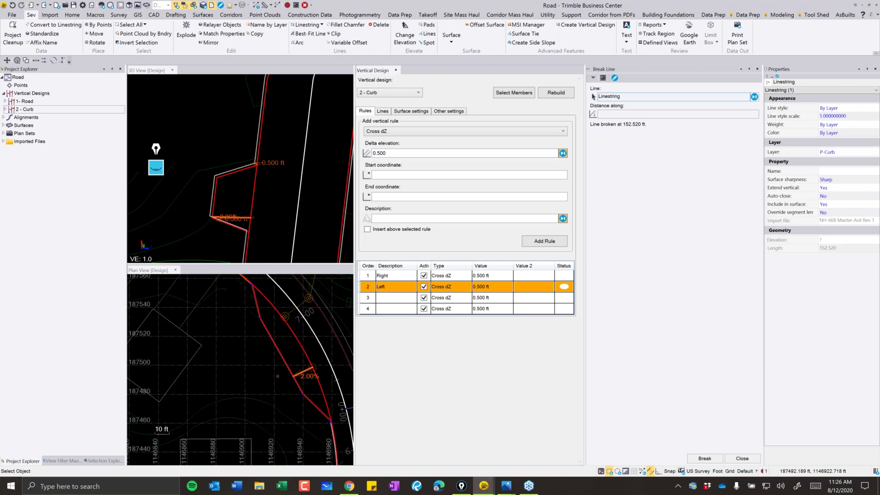
pyautogui.press('Escape')
pyautogui.press('Escape')
# Add a 0.500 ft Cross dZ rule from the second pullout's edge to its separated curb line at the south corner.
pyautogui.scroll(4, 292, 364)
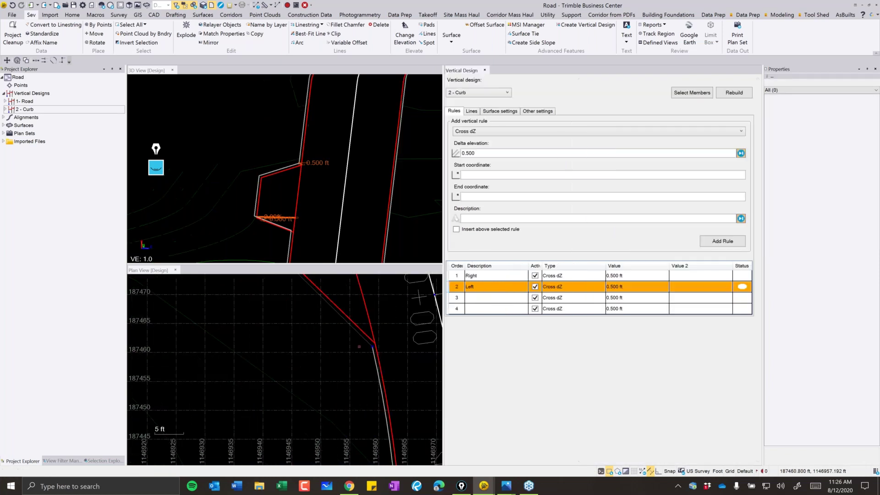
pyautogui.click(484, 174)
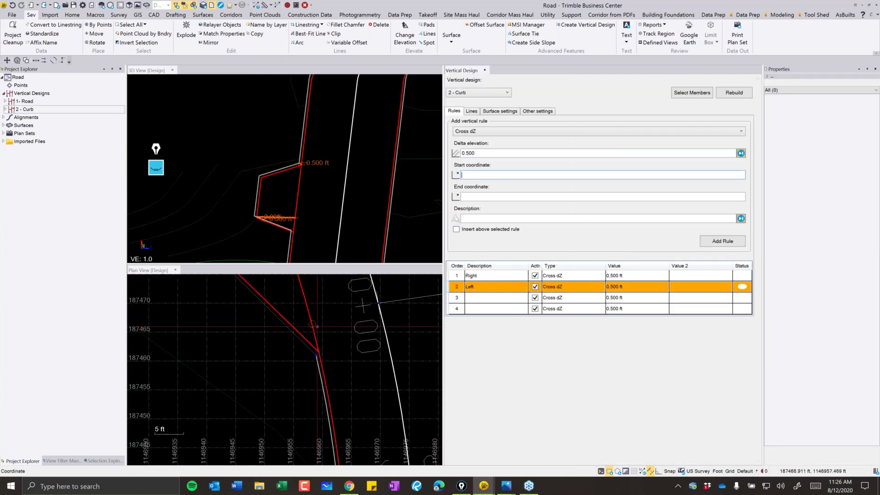
pyautogui.scroll(2, 288, 353)
pyautogui.scroll(1, 288, 353)
pyautogui.click(287, 338)
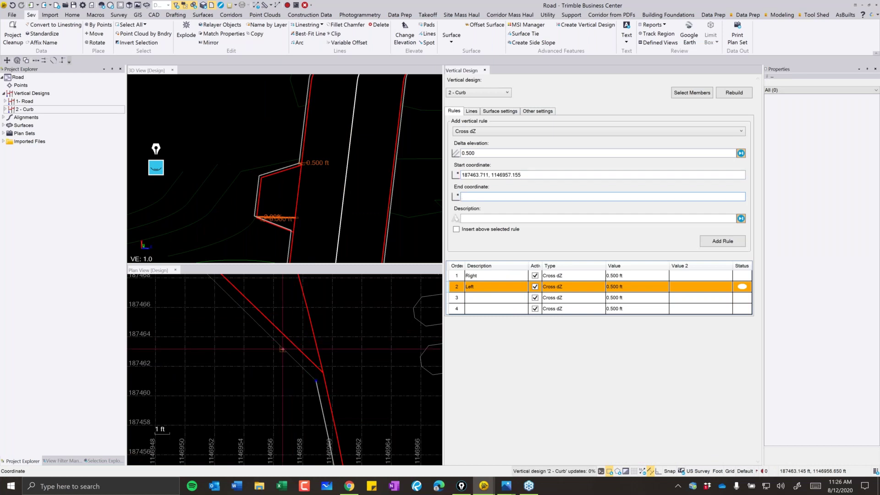
pyautogui.click(283, 349)
pyautogui.scroll(-5, 283, 348)
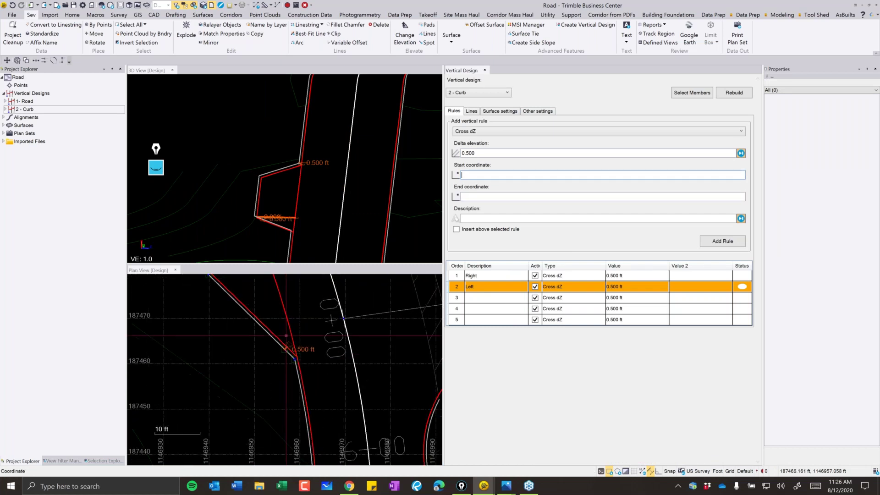
# Examine the second pullout's curb and the road edge north of it in the plan and 3D views.
pyautogui.scroll(-1, 317, 378)
pyautogui.moveTo(260, 304); pyautogui.dragTo(308, 393, button='middle')
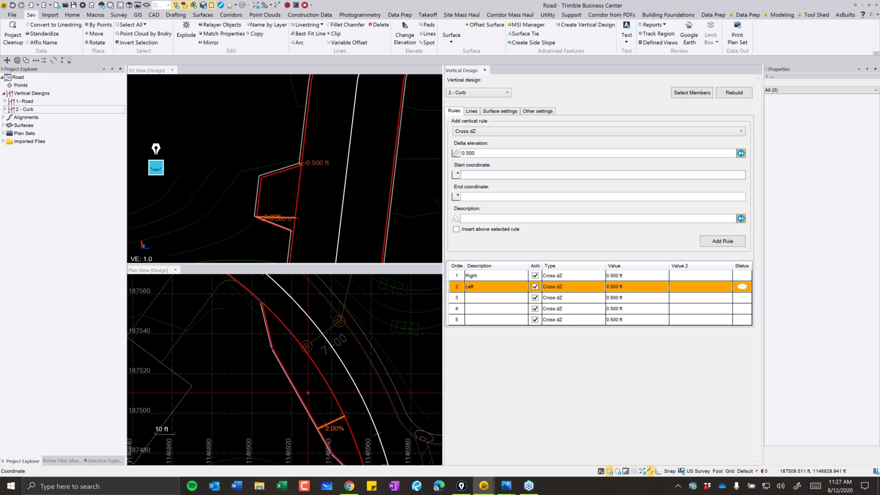
pyautogui.scroll(3, 354, 396)
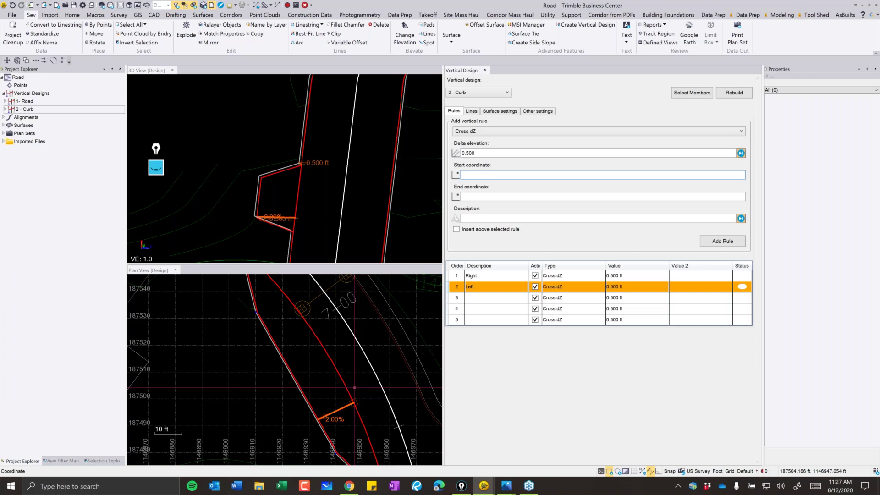
pyautogui.scroll(-3, 355, 387)
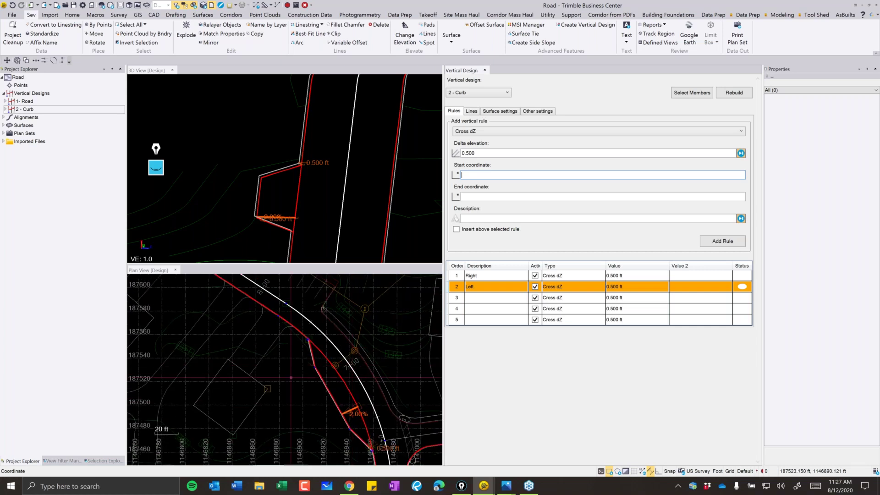
pyautogui.scroll(-2, 283, 368)
pyautogui.scroll(-4, 307, 120)
pyautogui.moveTo(301, 96); pyautogui.dragTo(312, 181, button='right')
pyautogui.scroll(3, 251, 202)
pyautogui.moveTo(251, 201); pyautogui.dragTo(235, 232, button='right')
pyautogui.moveTo(235, 233); pyautogui.dragTo(335, 188, button='middle')
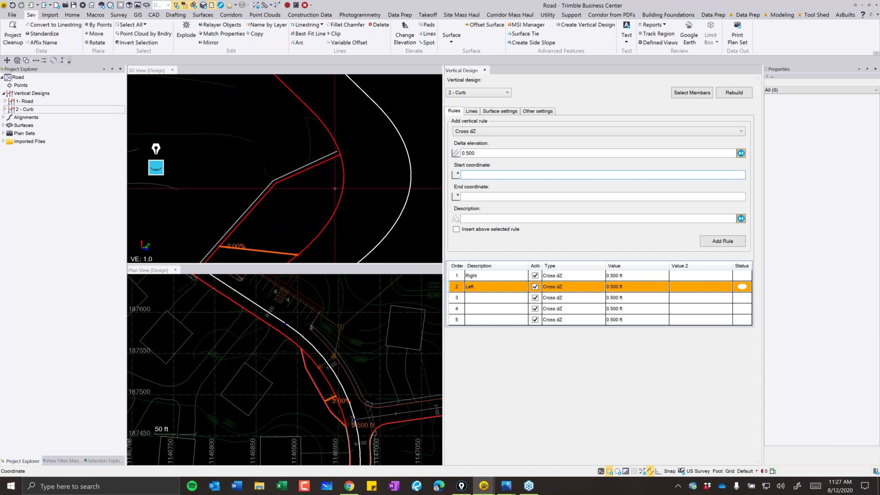
pyautogui.scroll(-2, 335, 189)
pyautogui.moveTo(335, 188); pyautogui.dragTo(341, 216, button='middle')
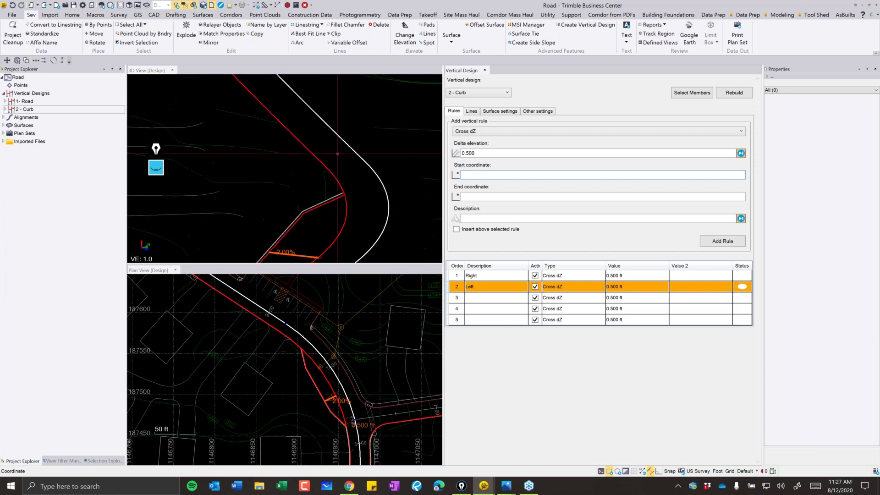
# Add a 0.500 ft Cross dZ rule from the west road edge to the curb line just north of the second pullout.
pyautogui.click(518, 321)
pyautogui.click(495, 176)
pyautogui.scroll(10, 311, 329)
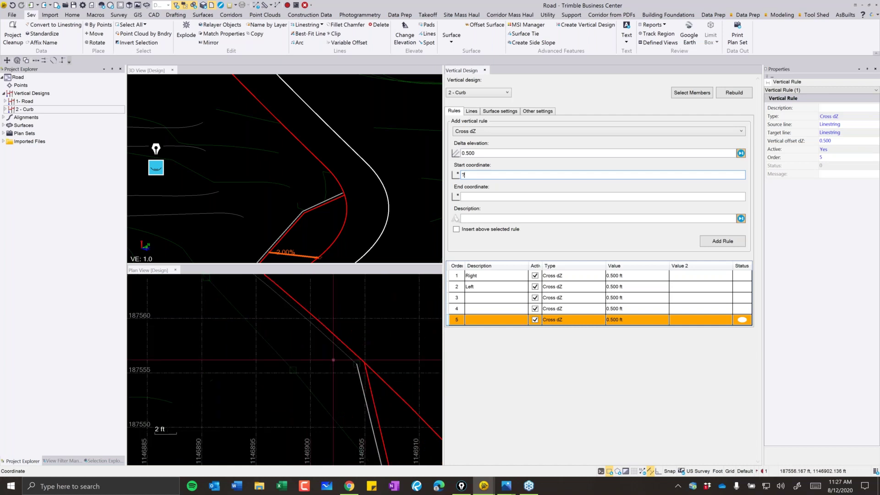
pyautogui.moveTo(312, 330); pyautogui.dragTo(291, 305, button='middle')
pyautogui.click(343, 315)
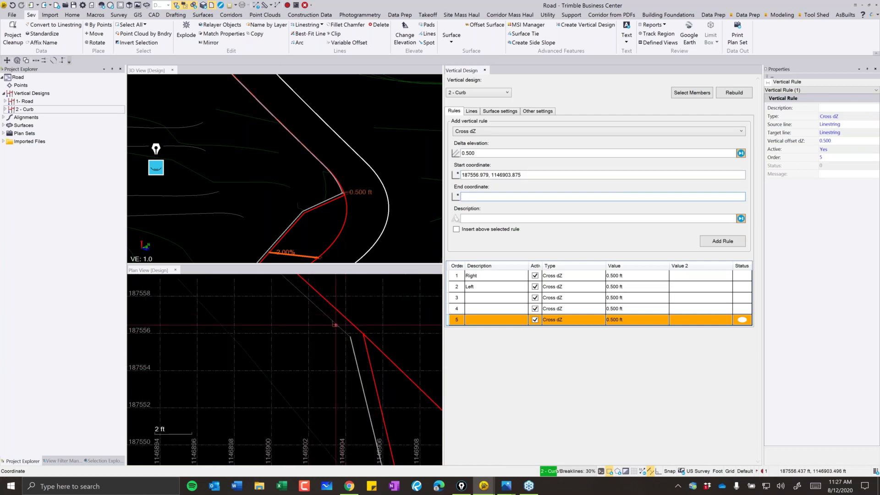
pyautogui.click(336, 325)
pyautogui.scroll(-5, 336, 339)
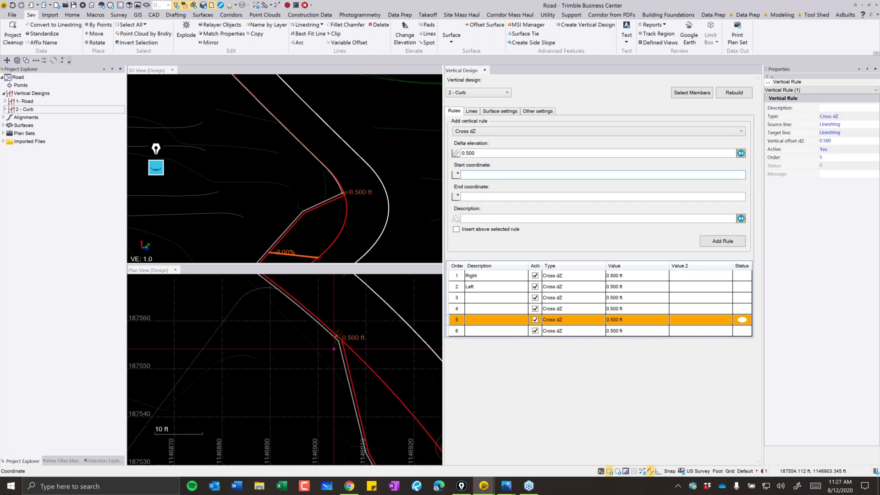
# Review the curb rules around the second pullout in plan and inspect the curbs along the road in 3D.
pyautogui.scroll(-5, 336, 340)
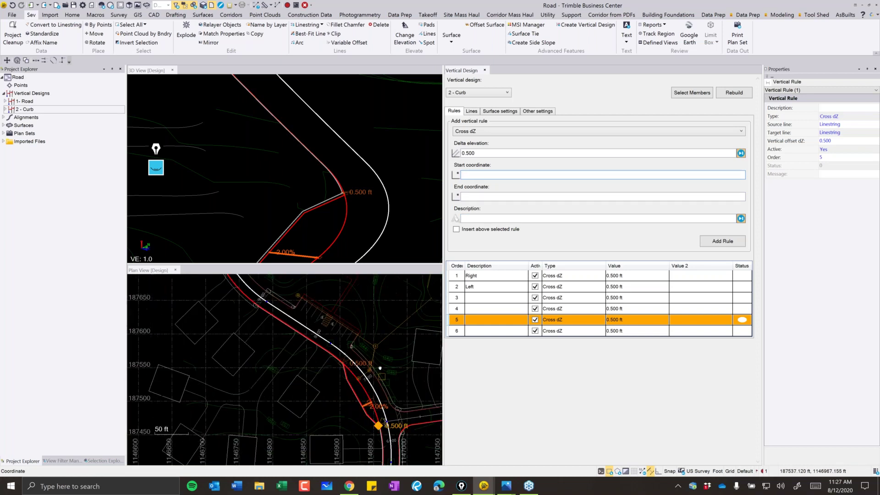
pyautogui.moveTo(374, 395); pyautogui.dragTo(374, 394, button='middle')
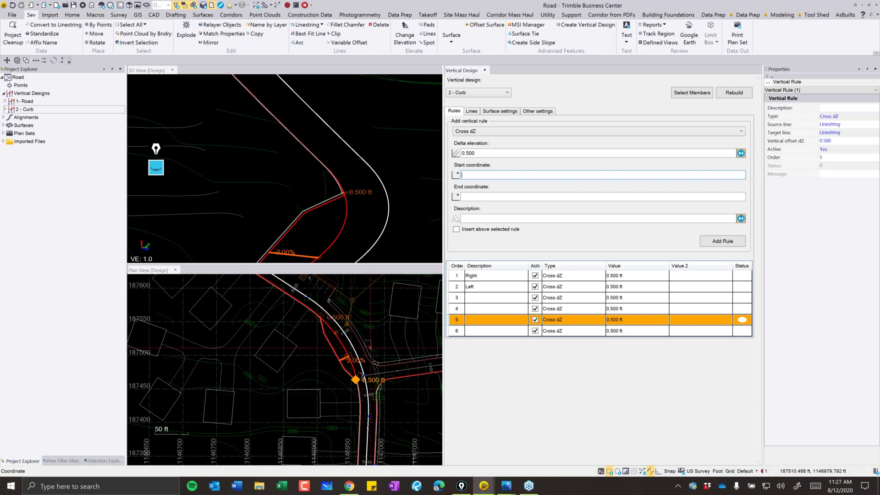
pyautogui.scroll(2, 339, 303)
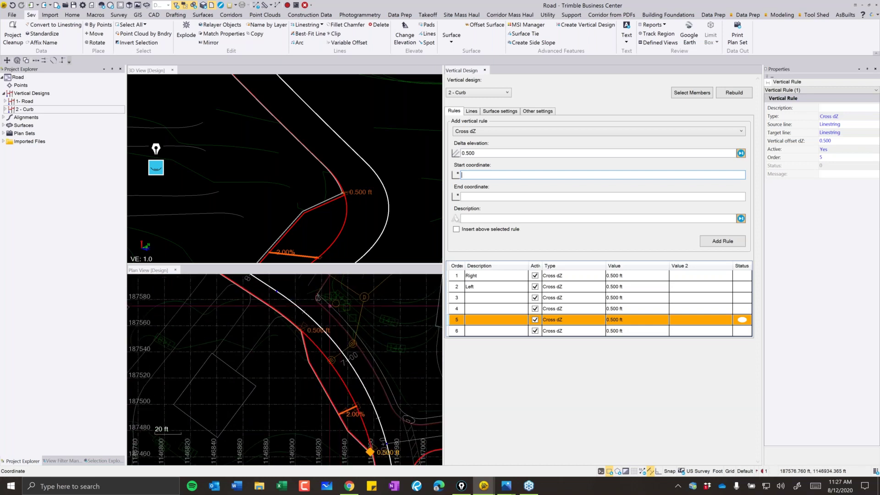
pyautogui.scroll(2, 381, 367)
pyautogui.moveTo(421, 456); pyautogui.dragTo(401, 362, button='middle')
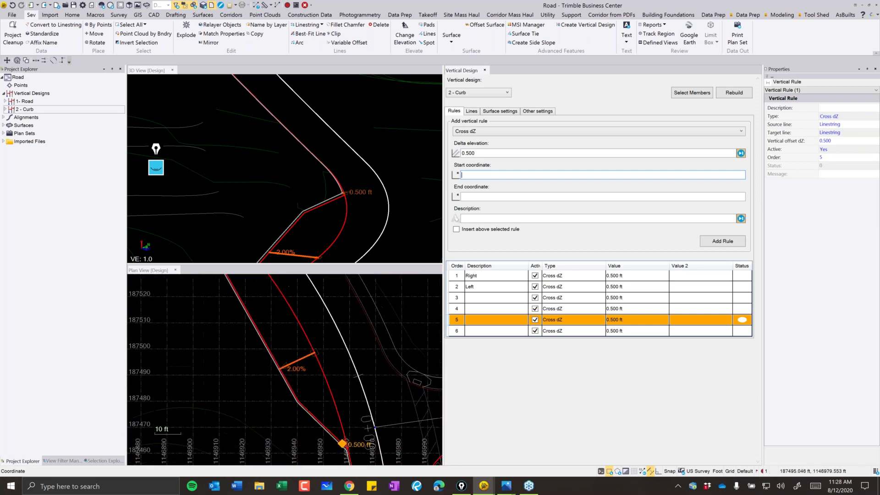
pyautogui.scroll(-3, 310, 188)
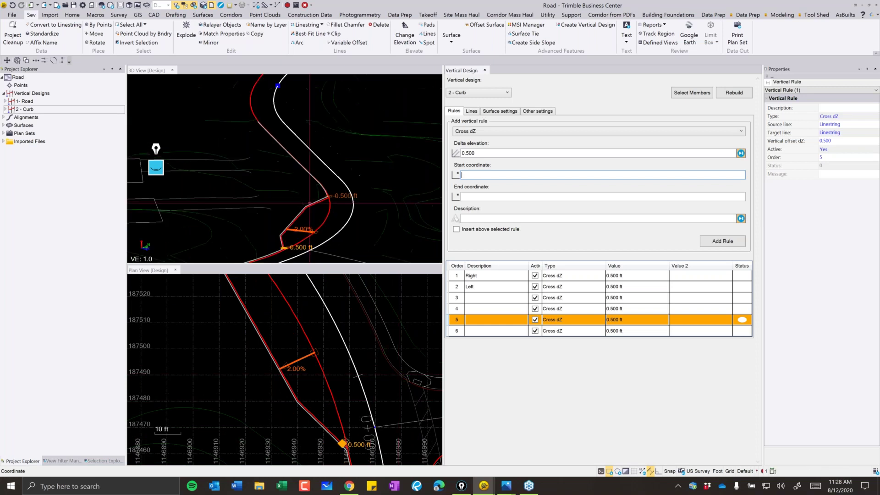
pyautogui.moveTo(244, 259); pyautogui.dragTo(254, 240, button='middle')
pyautogui.click(834, 289)
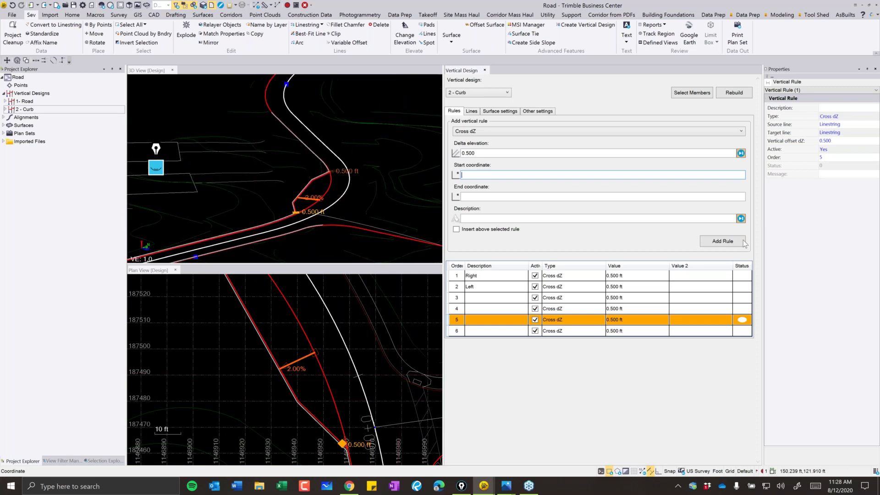
pyautogui.scroll(-2, 211, 252)
pyautogui.moveTo(211, 252); pyautogui.dragTo(246, 223, button='middle')
# Open the Three Ponds Drive alignment for editing.
pyautogui.click(4, 118)
pyautogui.rightClick(29, 141)
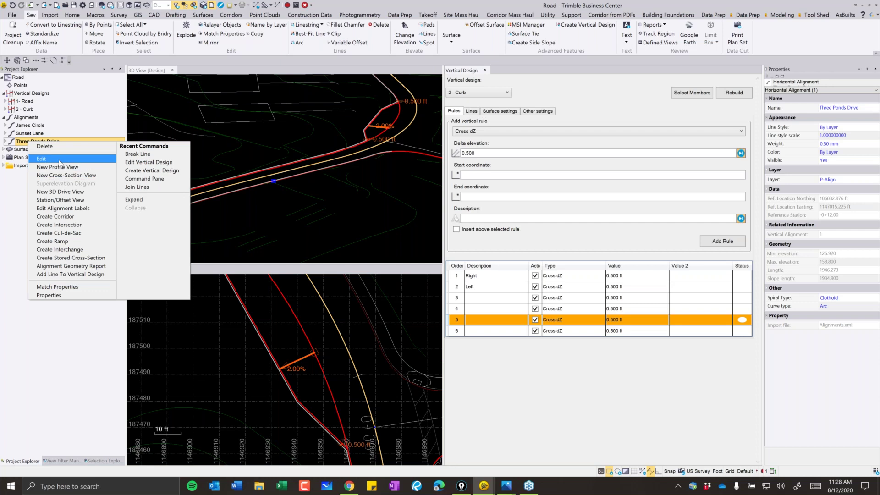
pyautogui.click(60, 160)
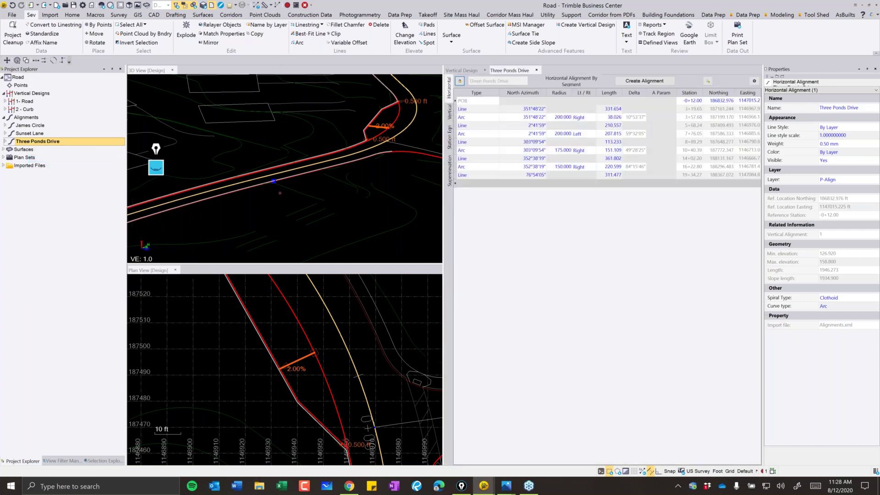
# Edit the vertical geometry of the Three Ponds Drive centerline, setting the elevation of the VPI at 412.00 to 160.000.
pyautogui.click(251, 180)
pyautogui.click(251, 176)
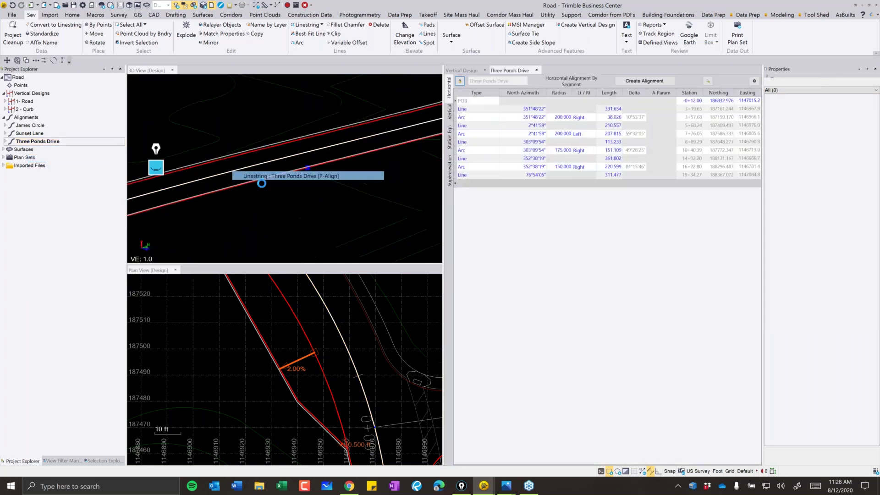
pyautogui.rightClick(380, 423)
pyautogui.click(393, 295)
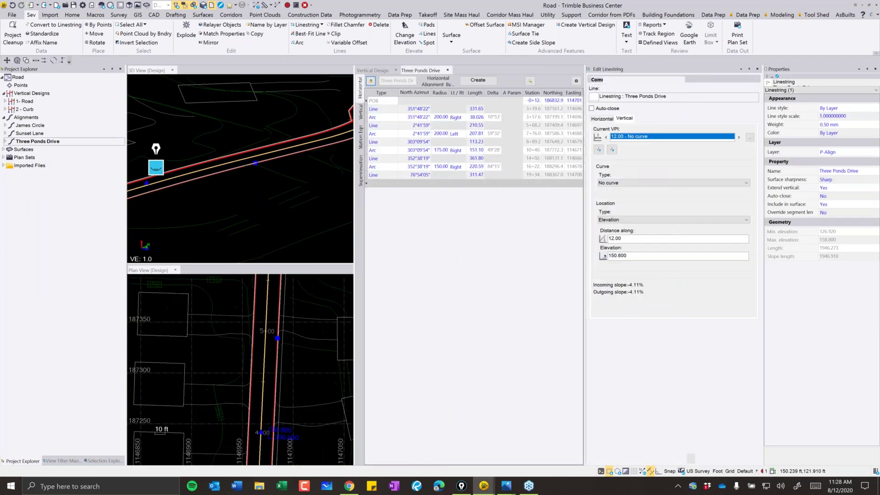
pyautogui.moveTo(281, 430); pyautogui.dragTo(267, 343, button='middle')
pyautogui.scroll(2, 266, 349)
pyautogui.click(267, 332)
pyautogui.click(645, 274)
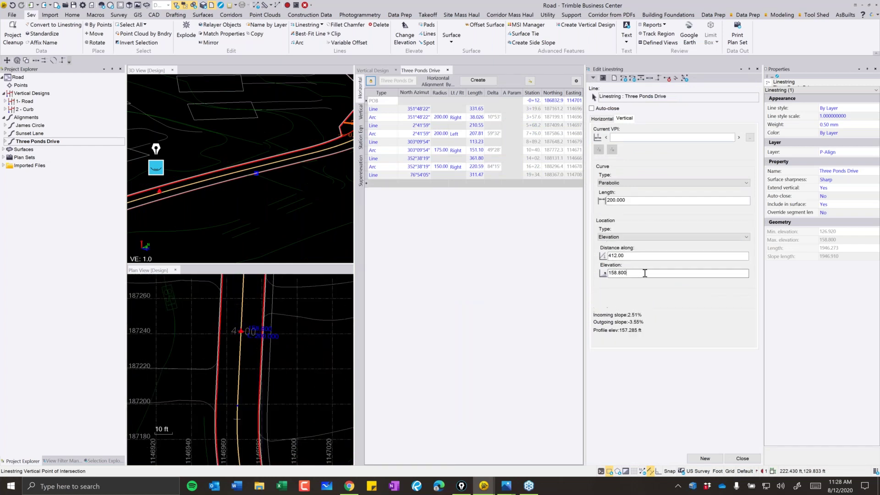
pyautogui.moveTo(645, 273); pyautogui.dragTo(602, 269)
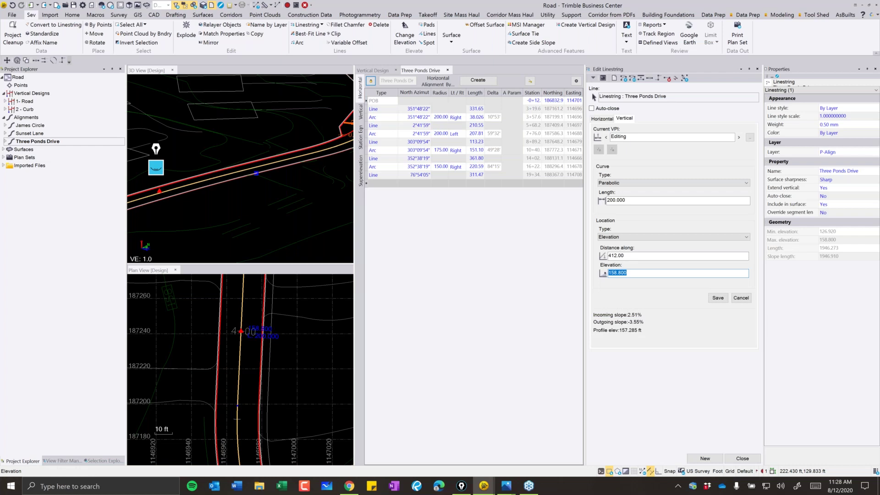
pyautogui.write('1')
pyautogui.press('Return')
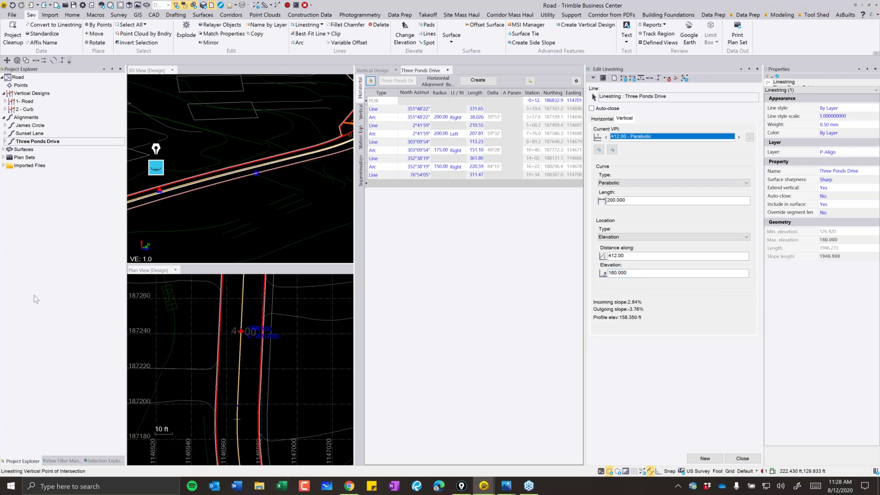
pyautogui.press('Escape')
# Rebuild the "1- Road" and "2 - Curb" vertical designs.
pyautogui.click(25, 101)
pyautogui.rightClick(28, 102)
pyautogui.click(30, 109)
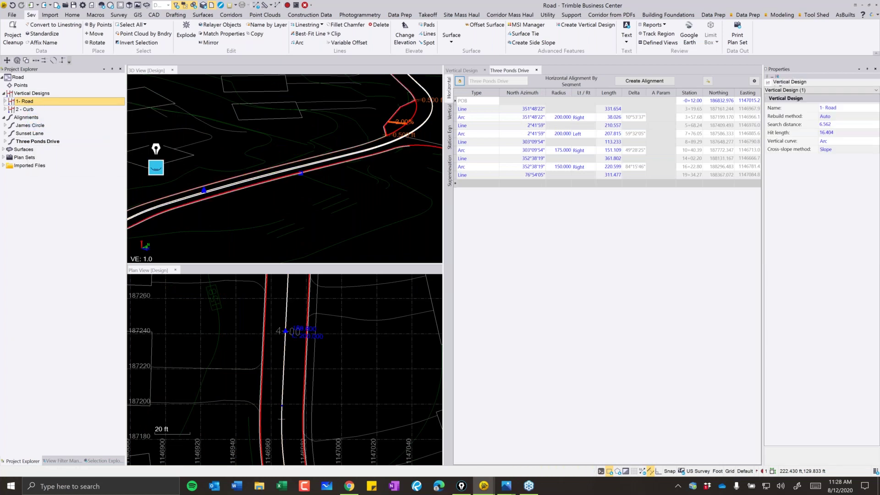
pyautogui.rightClick(30, 109)
pyautogui.click(57, 135)
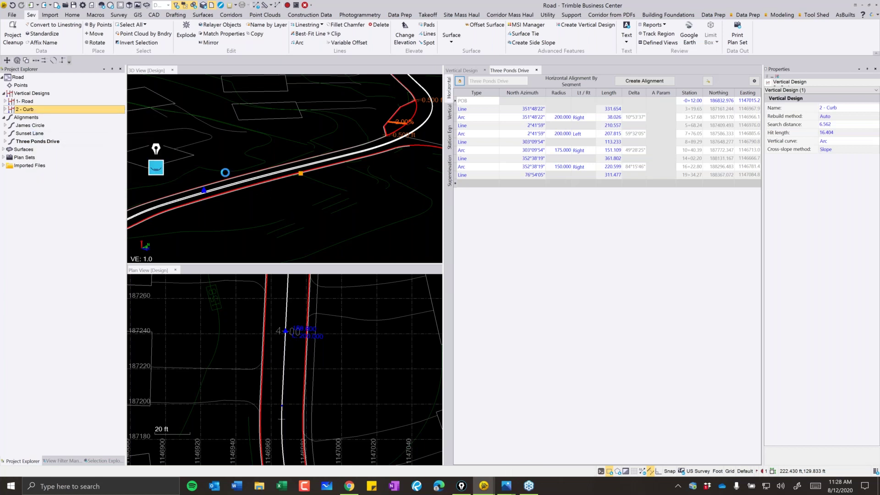
# Examine the rebuilt centerline, road edges and curbs along the bend in the 3D view.
pyautogui.scroll(4, 225, 172)
pyautogui.moveTo(250, 184); pyautogui.dragTo(272, 180, button='right')
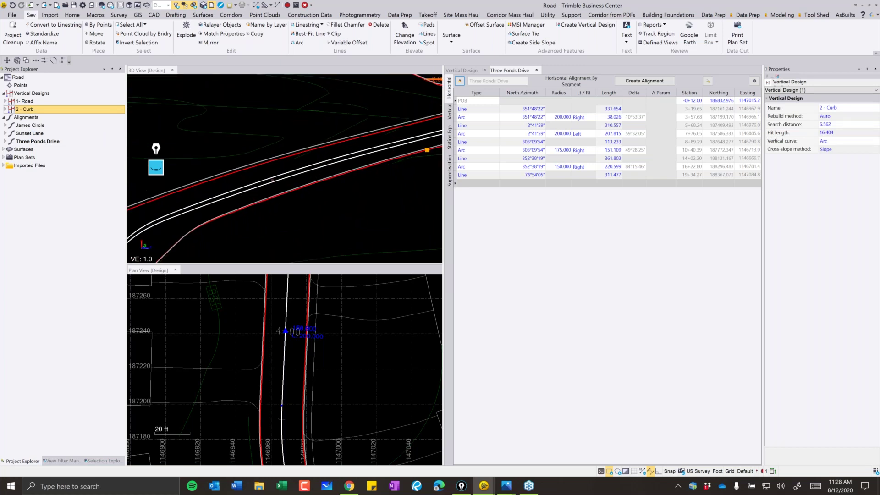
pyautogui.scroll(-3, 337, 175)
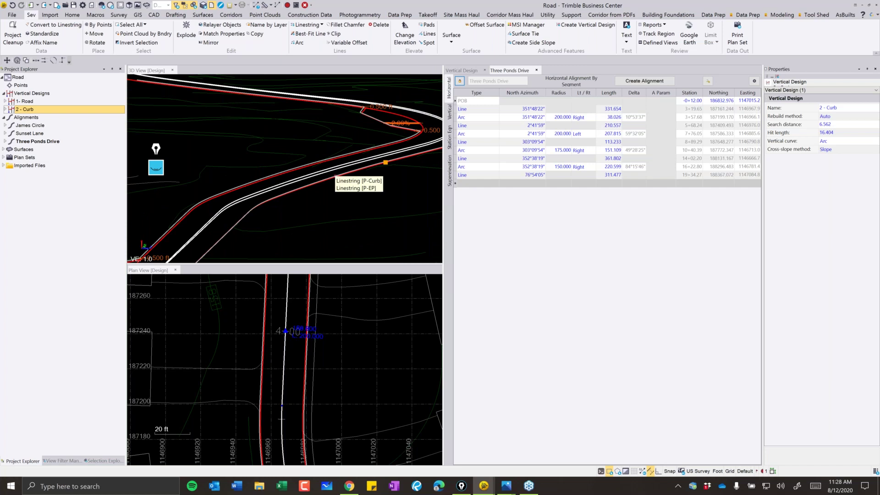
pyautogui.moveTo(333, 179); pyautogui.dragTo(356, 179, button='middle')
pyautogui.moveTo(345, 209); pyautogui.dragTo(355, 197, button='middle')
pyautogui.moveTo(311, 226)
pyautogui.mouseDown(button='middle')
pyautogui.moveTo(318, 216)
pyautogui.moveTo(297, 217)
pyautogui.mouseUp(button='middle')
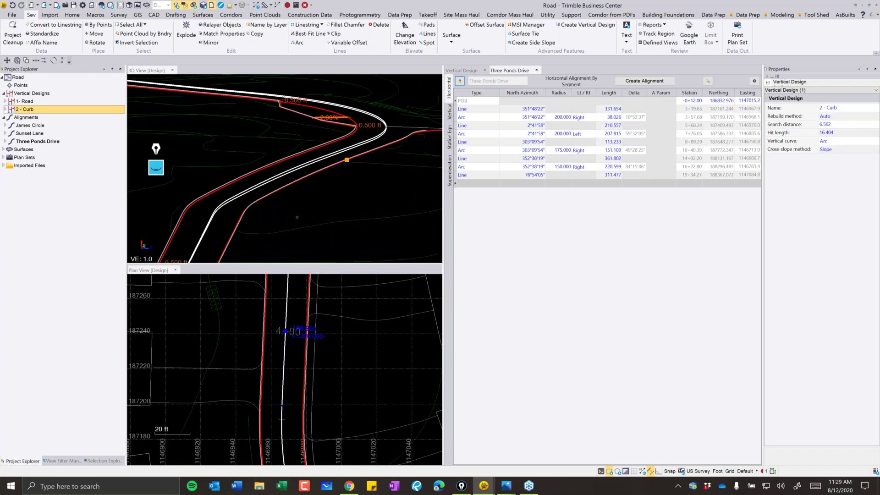
pyautogui.scroll(2, 232, 217)
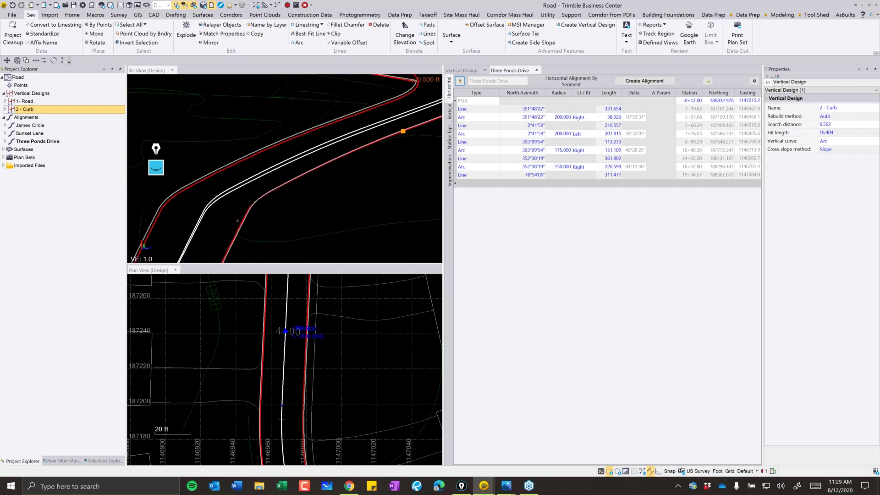
# Select the child lines of the "1- Road" vertical design.
pyautogui.click(36, 102)
pyautogui.click(35, 101)
pyautogui.rightClick(37, 102)
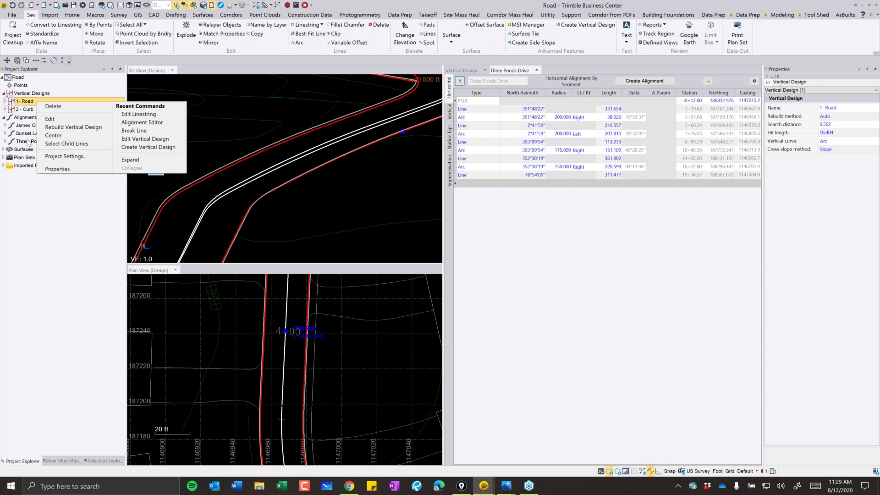
pyautogui.click(44, 193)
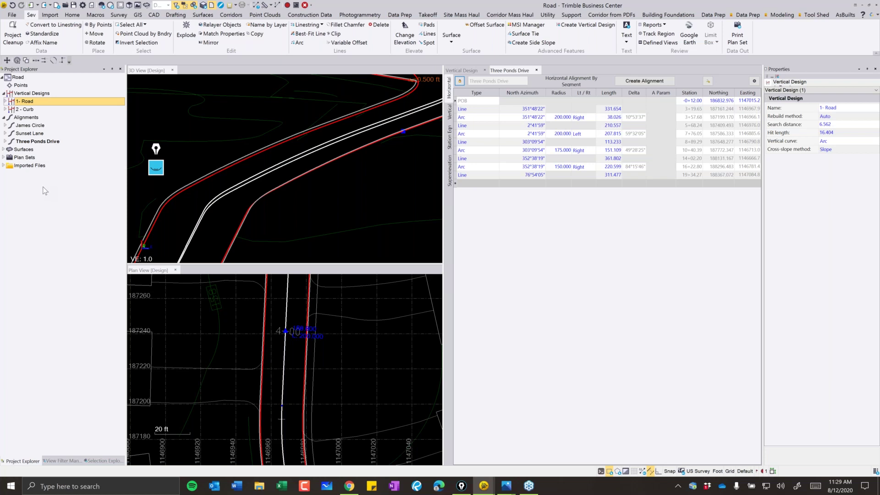
pyautogui.rightClick(45, 104)
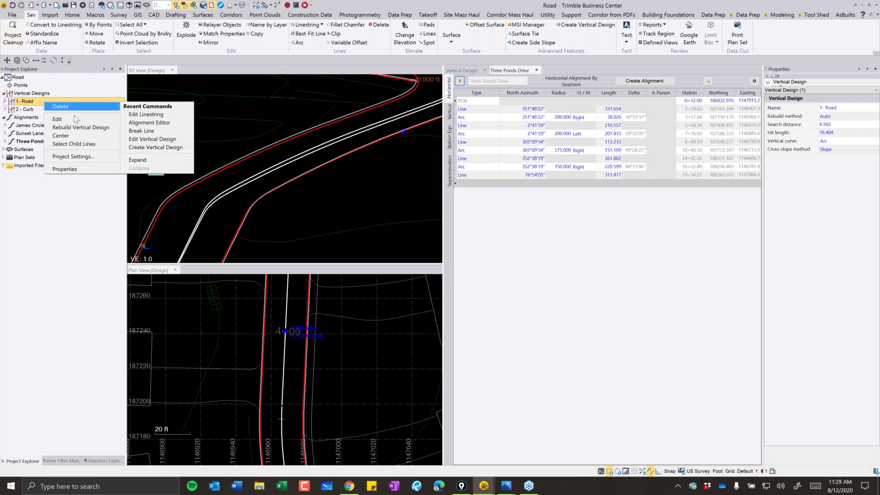
pyautogui.click(84, 144)
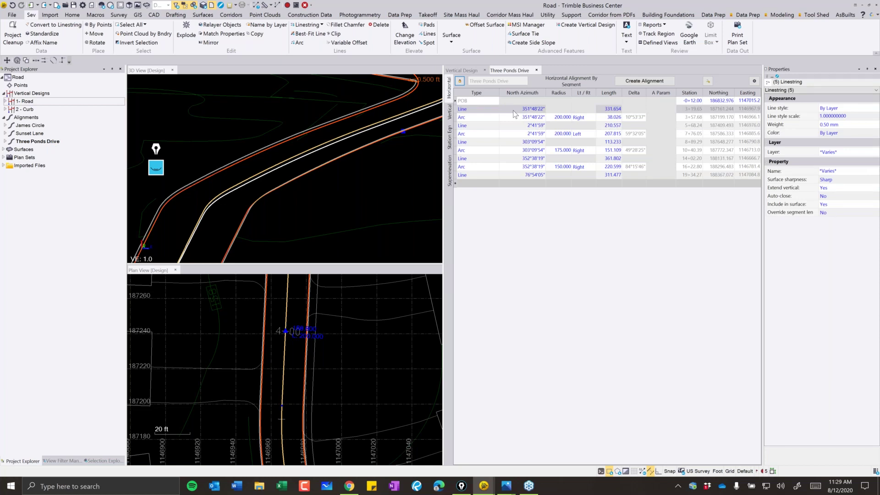
# Inspect the selected road lines and the pullout in the 3D view, then clear the selection.
pyautogui.scroll(-2, 372, 176)
pyautogui.scroll(5, 347, 158)
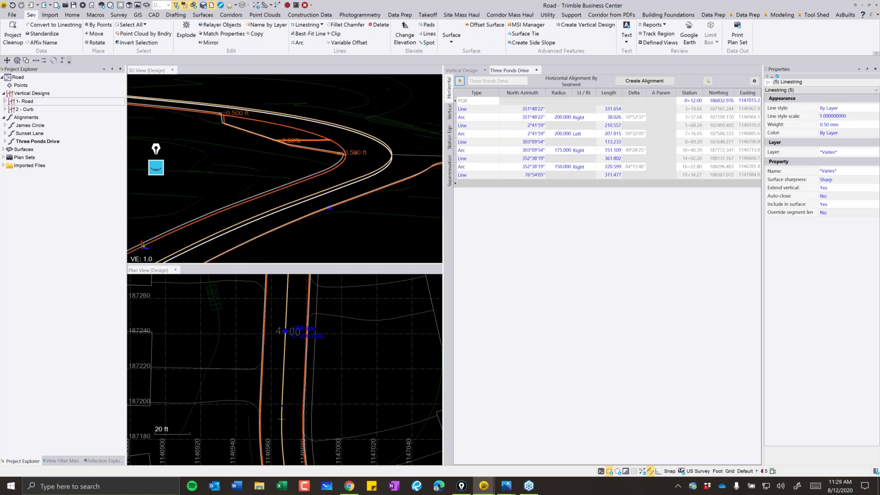
pyautogui.scroll(3, 347, 158)
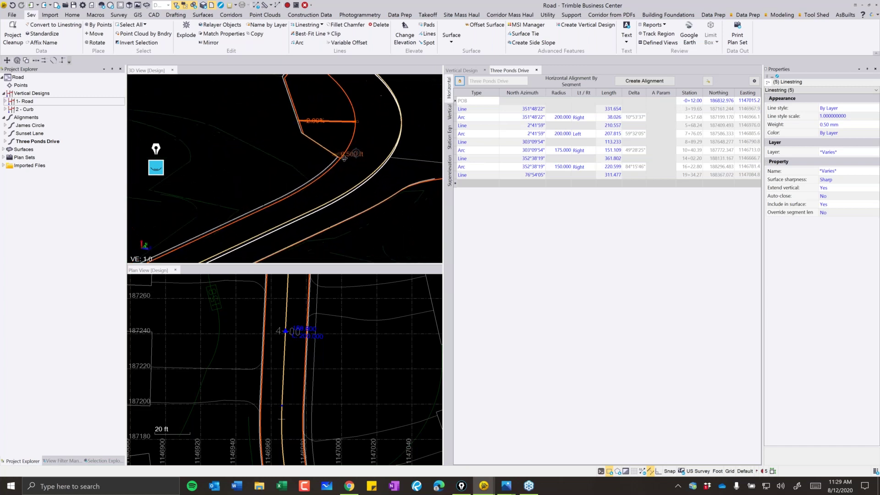
pyautogui.scroll(-3, 348, 165)
pyautogui.moveTo(247, 244); pyautogui.dragTo(353, 111, button='middle')
pyautogui.click(294, 192)
pyautogui.scroll(-3, 295, 191)
pyautogui.moveTo(244, 191); pyautogui.dragTo(287, 166, button='middle')
pyautogui.rightClick(30, 100)
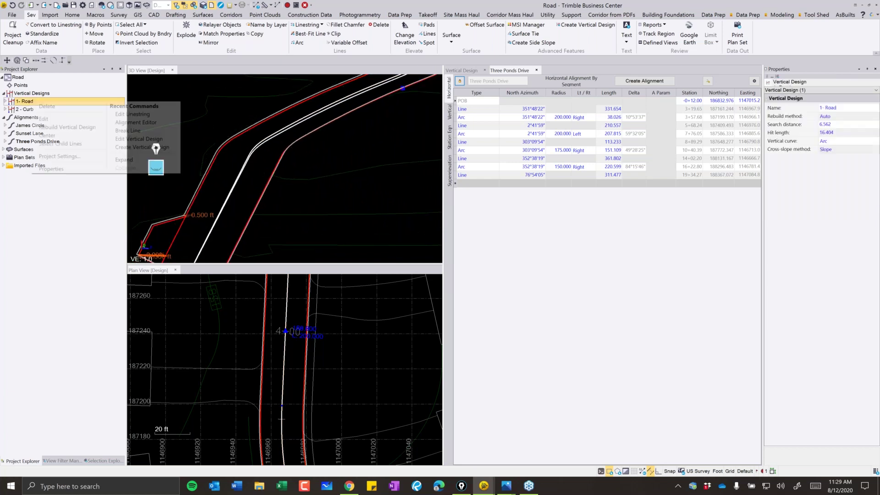
pyautogui.click(59, 134)
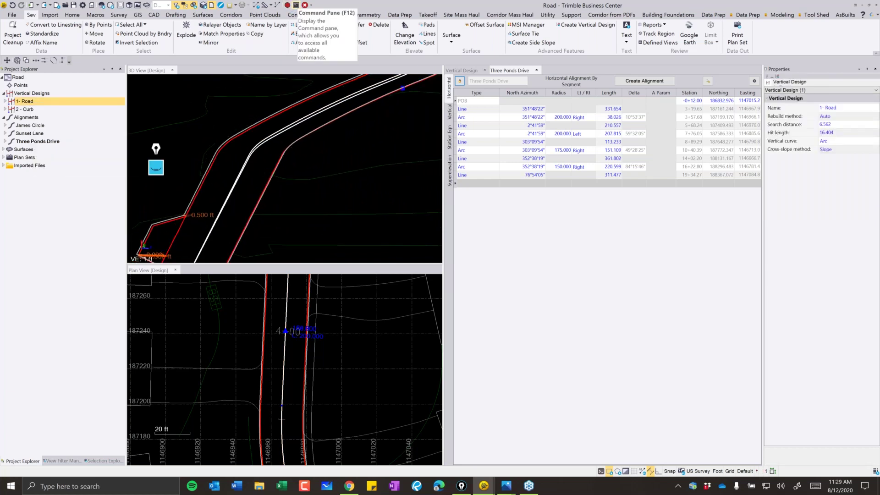
pyautogui.click(296, 5)
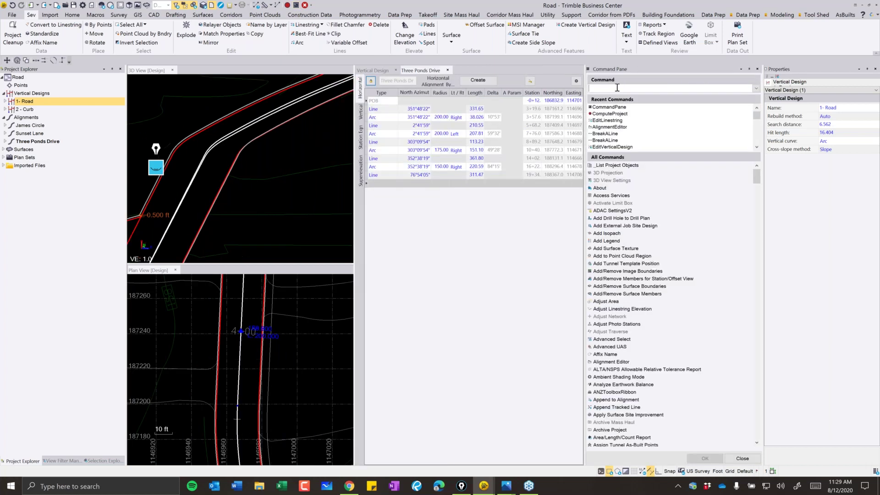
pyautogui.click(617, 87)
pyautogui.write('vertical')
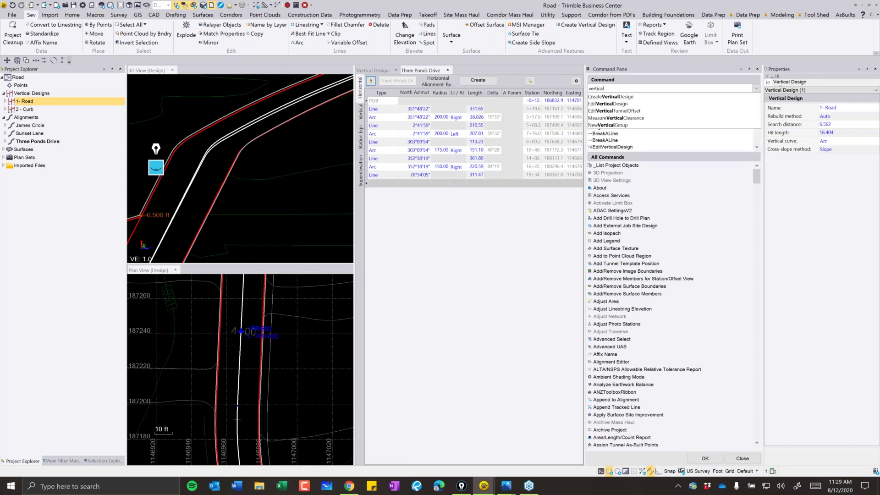
pyautogui.press('Down')
pyautogui.press('Return')
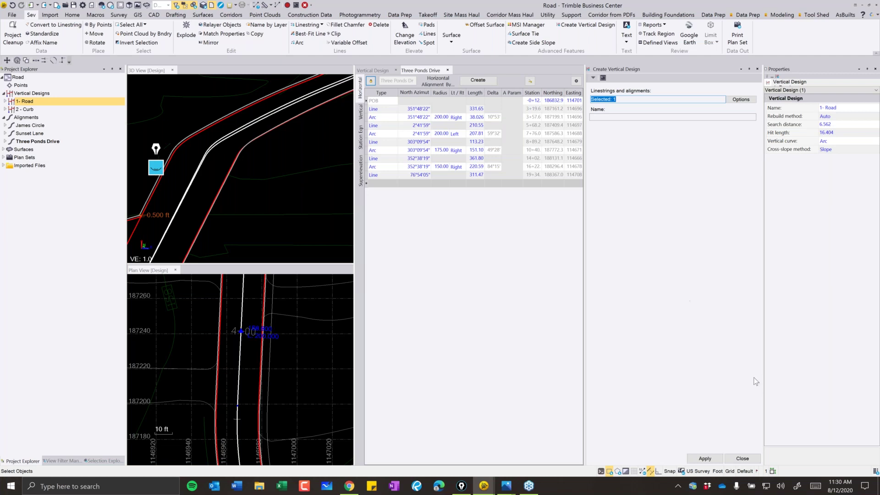
pyautogui.click(753, 460)
pyautogui.click(752, 458)
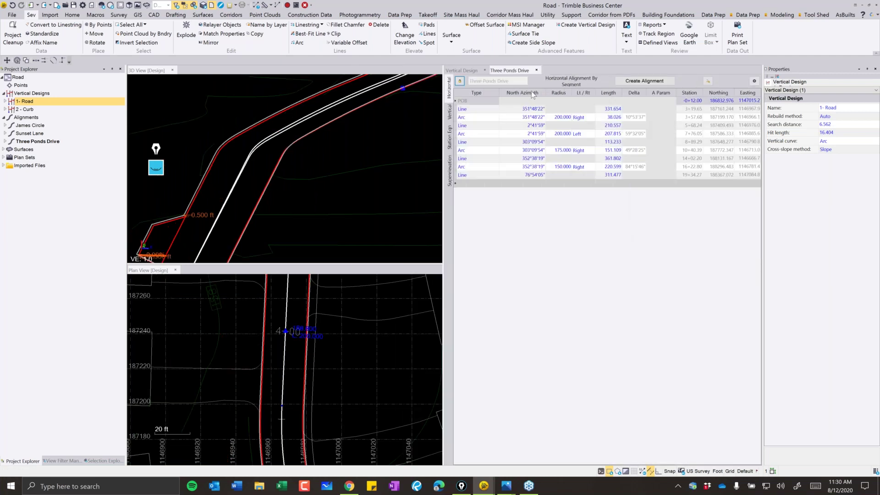
# Close the Three Ponds Drive alignment editor and review the "2 - Curb" design down to the road's south end in plan and 3D.
pyautogui.click(535, 71)
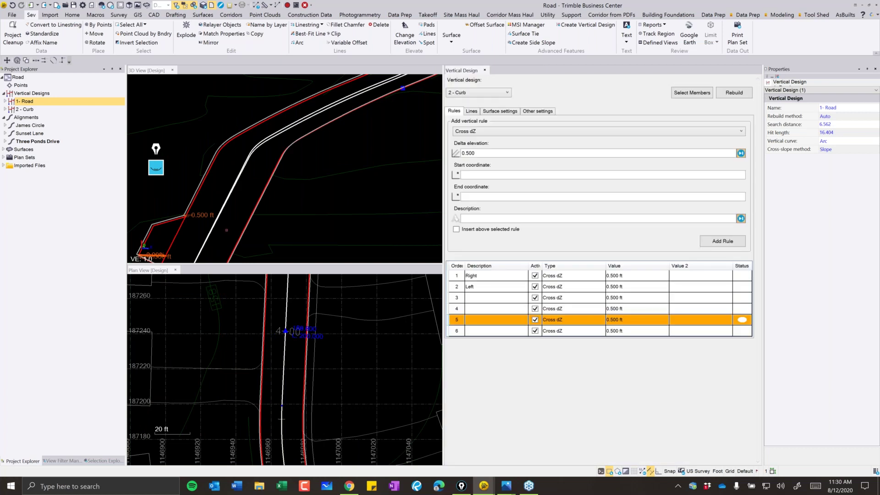
pyautogui.scroll(-3, 315, 408)
pyautogui.moveTo(314, 408); pyautogui.dragTo(311, 330, button='middle')
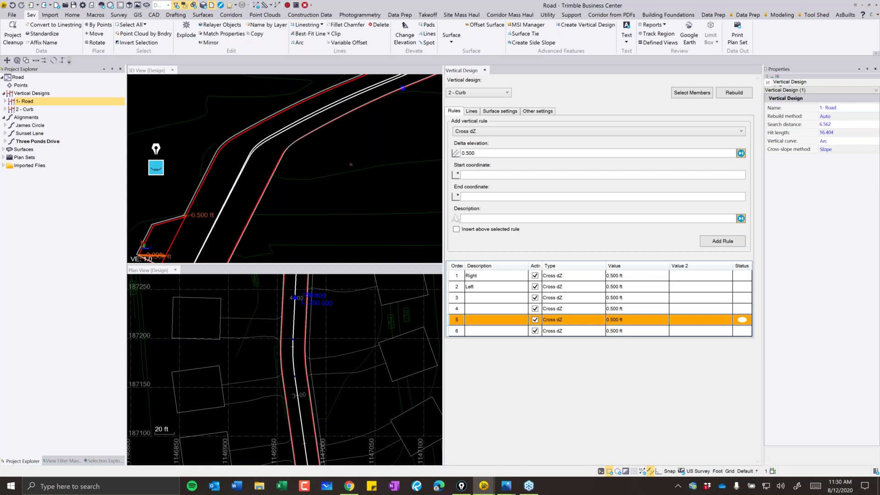
pyautogui.moveTo(310, 224); pyautogui.dragTo(316, 140, button='middle')
pyautogui.moveTo(316, 140); pyautogui.dragTo(337, 156, button='right')
pyautogui.moveTo(323, 412); pyautogui.dragTo(316, 321, button='middle')
pyautogui.scroll(-1, 342, 342)
pyautogui.moveTo(360, 449); pyautogui.dragTo(339, 401, button='middle')
pyautogui.scroll(3, 339, 400)
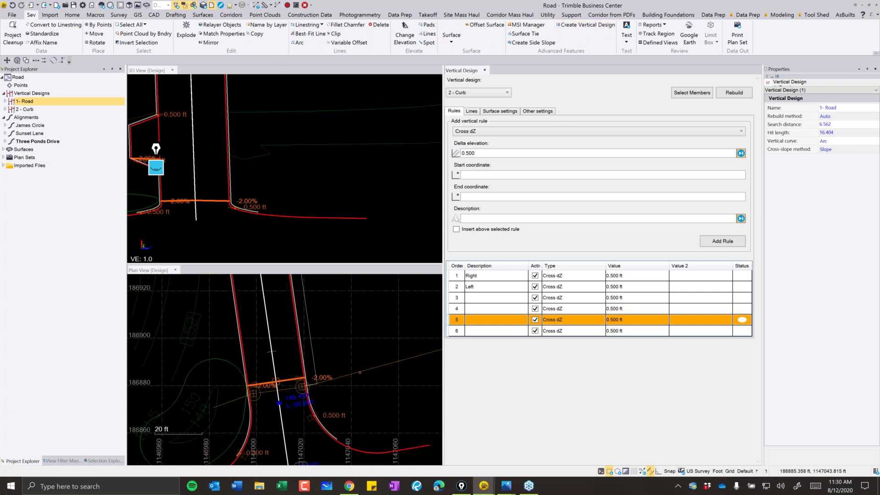
pyautogui.scroll(-3, 360, 356)
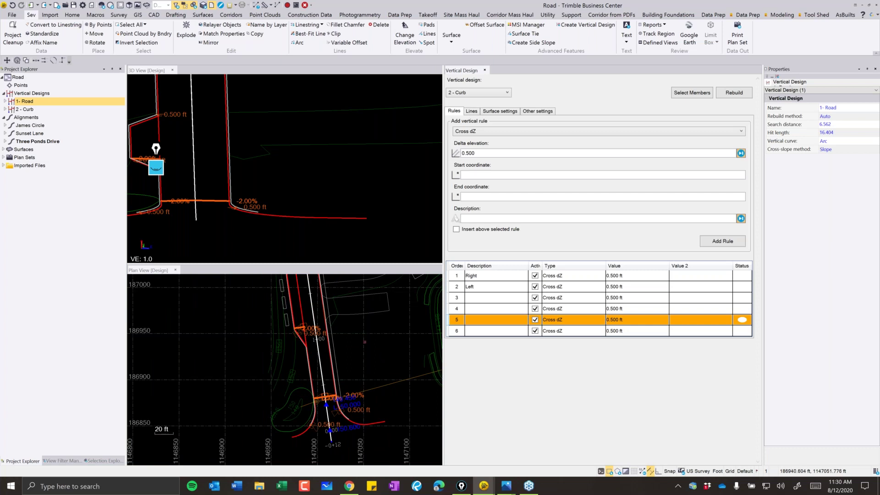
pyautogui.scroll(-4, 307, 199)
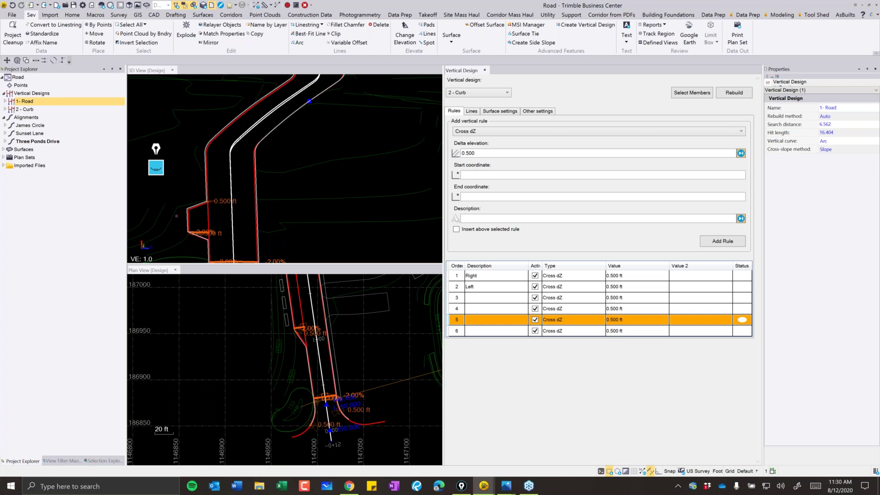
# Select the east P-EP road edge at the southern intersection and examine its curve and curb rule.
pyautogui.scroll(4, 329, 330)
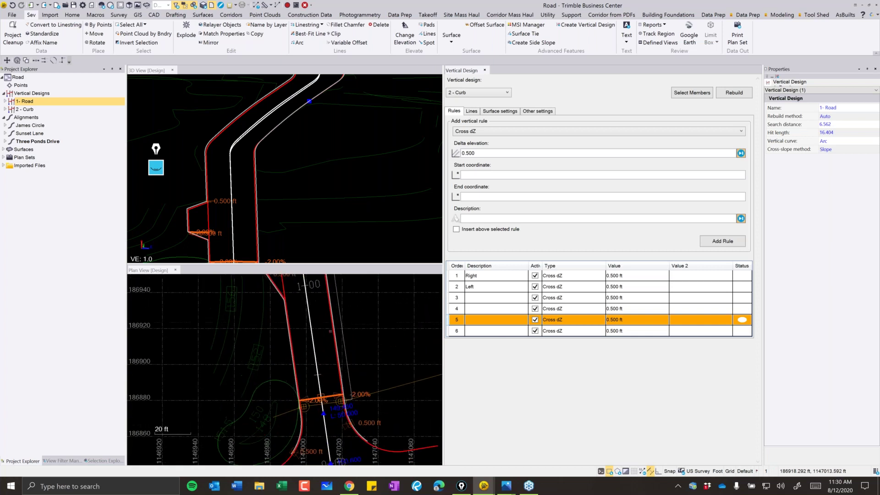
pyautogui.scroll(5, 317, 376)
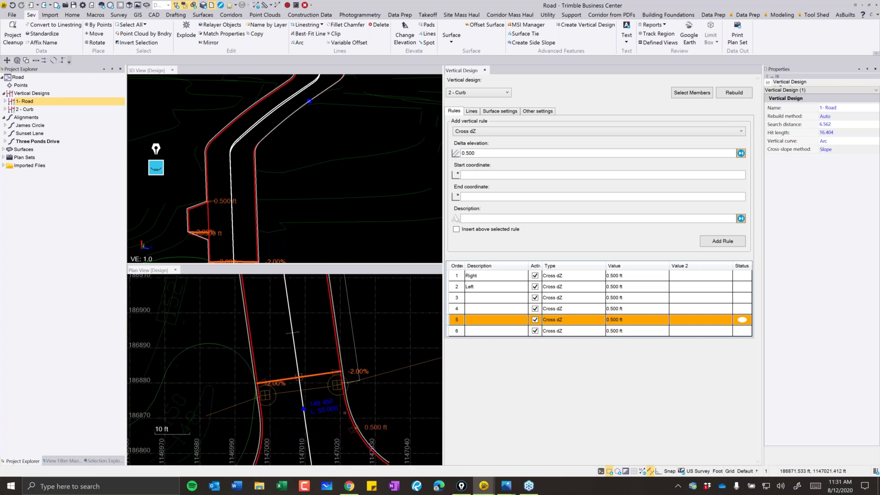
pyautogui.moveTo(312, 331); pyautogui.dragTo(312, 333, button='middle')
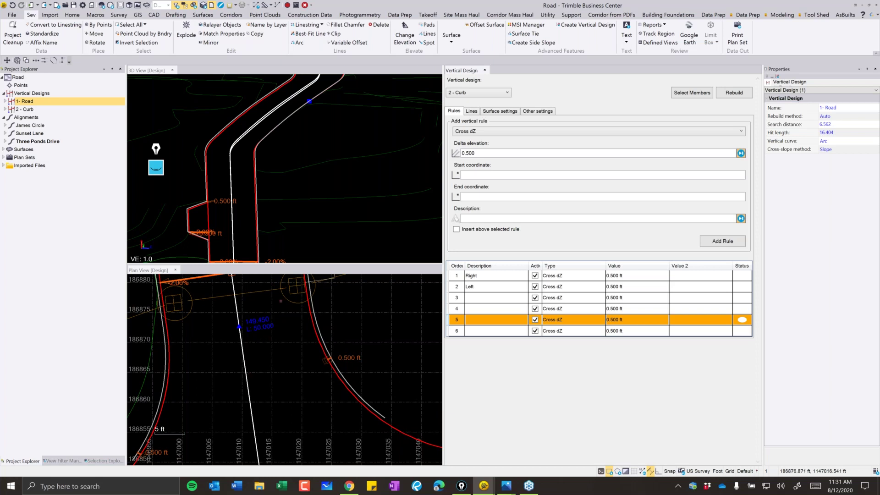
pyautogui.moveTo(281, 300); pyautogui.dragTo(296, 349, button='middle')
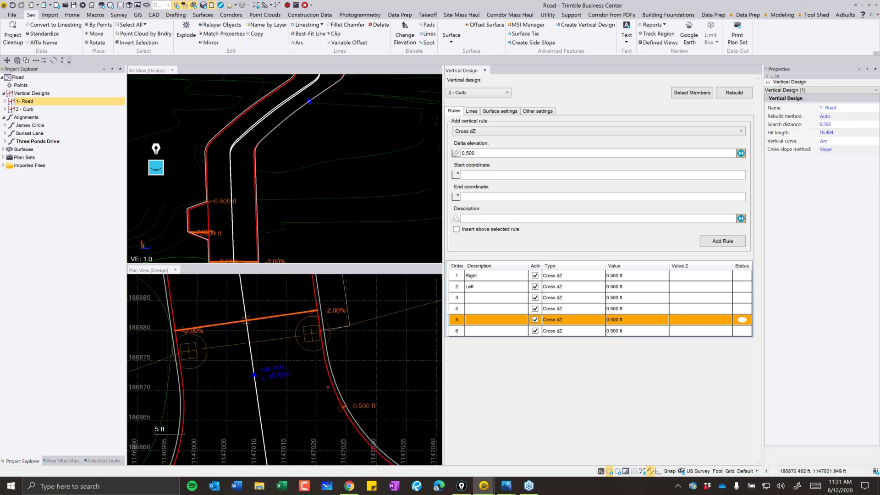
pyautogui.click(328, 376)
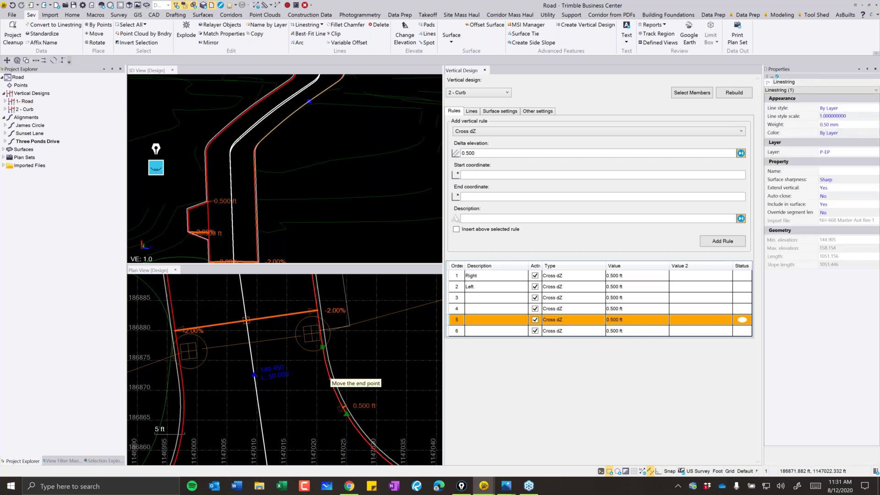
pyautogui.moveTo(328, 376); pyautogui.dragTo(326, 374, button='middle')
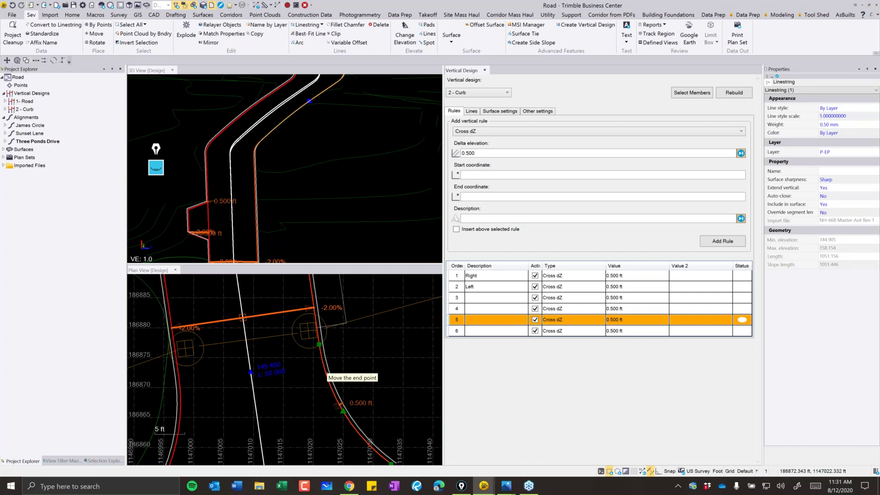
pyautogui.scroll(-3, 357, 225)
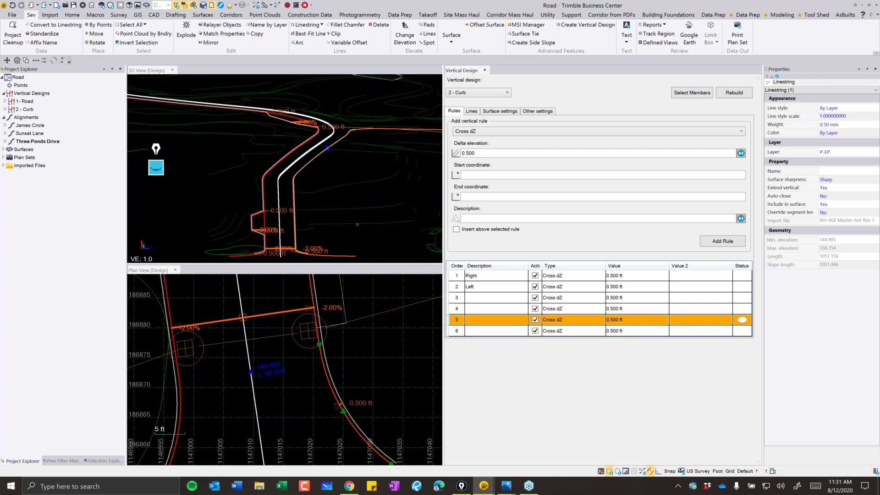
# Examine the selected P-EP road edge along Three Ponds Drive in the 3D view, then clear the selection.
pyautogui.moveTo(241, 168); pyautogui.dragTo(309, 172, button='right')
pyautogui.moveTo(309, 172); pyautogui.dragTo(266, 236, button='middle')
pyautogui.scroll(-3, 349, 181)
pyautogui.moveTo(393, 170); pyautogui.dragTo(439, 87, button='middle')
pyautogui.moveTo(251, 239); pyautogui.dragTo(264, 236, button='right')
pyautogui.moveTo(263, 236); pyautogui.dragTo(263, 236, button='middle')
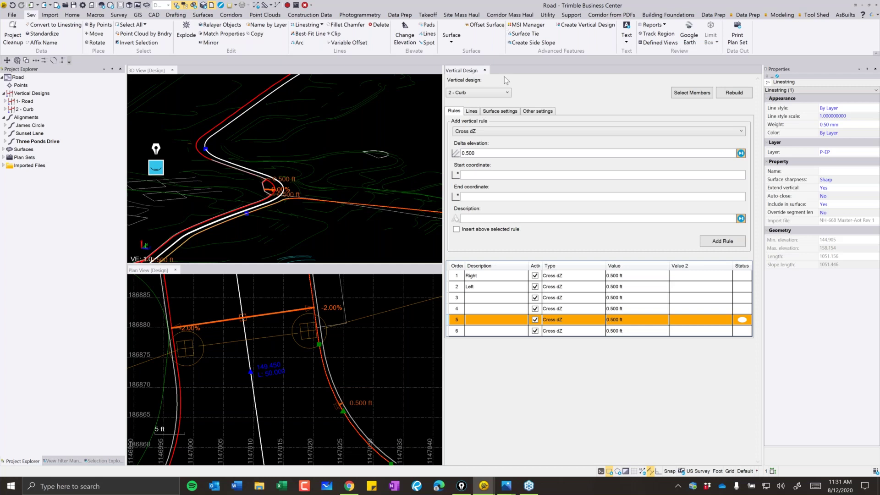
pyautogui.scroll(-3, 315, 376)
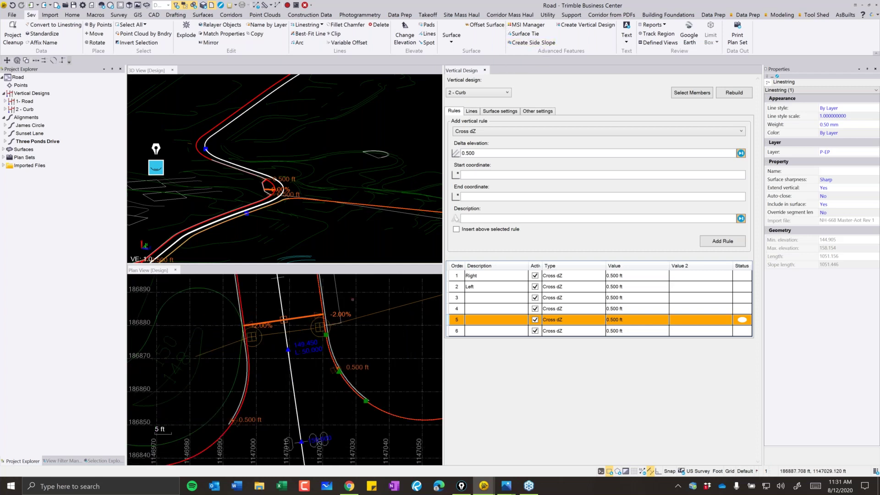
pyautogui.press('Escape')
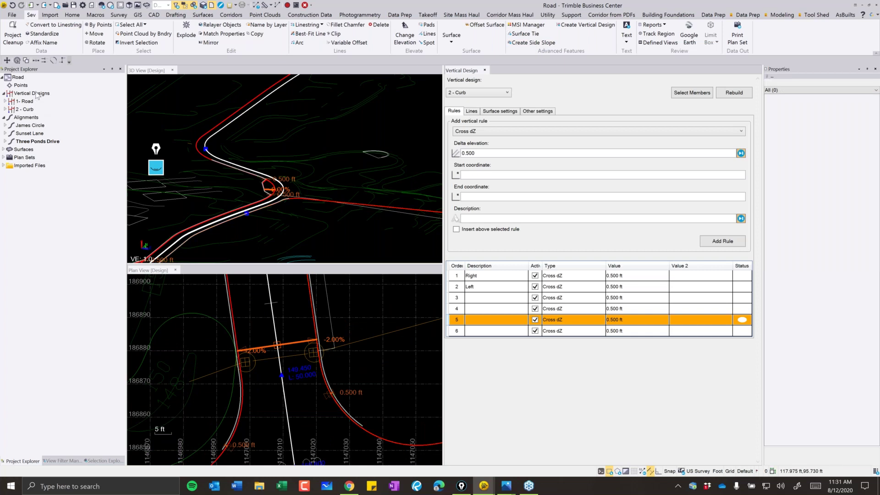
# Close the curb design and start a new vertical design named "3 - Sidewalks".
pyautogui.click(485, 70)
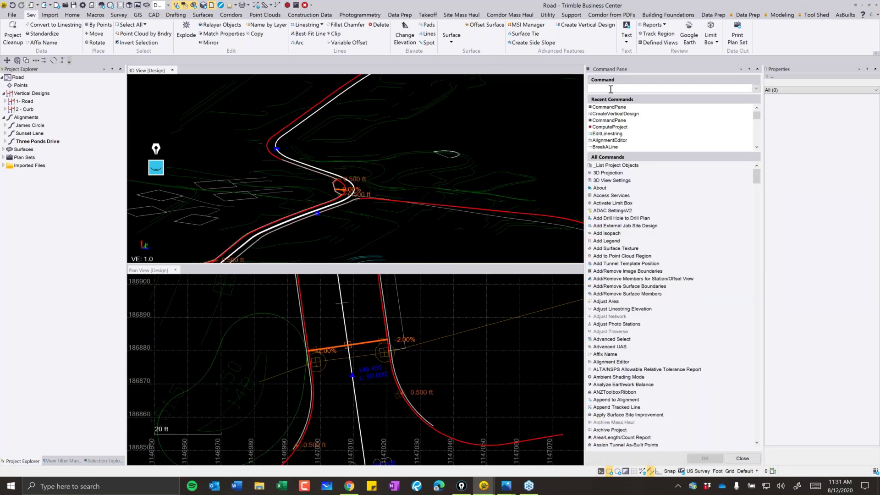
pyautogui.write('vertical')
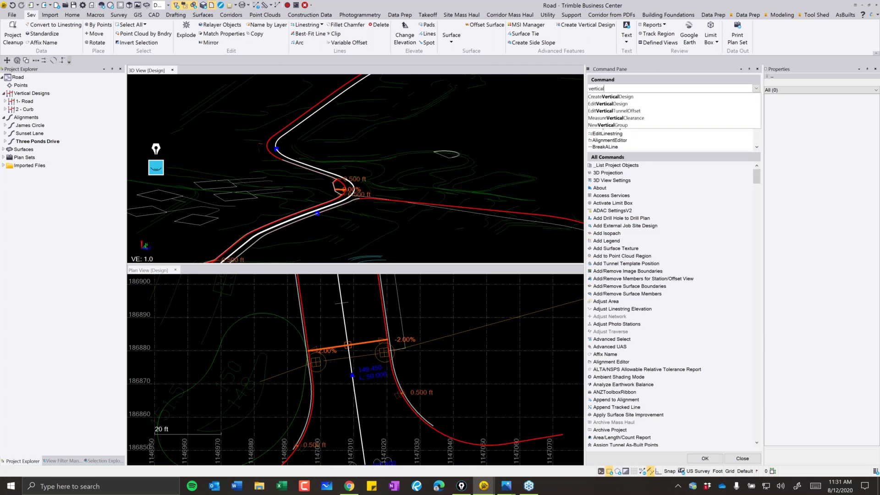
pyautogui.click(640, 99)
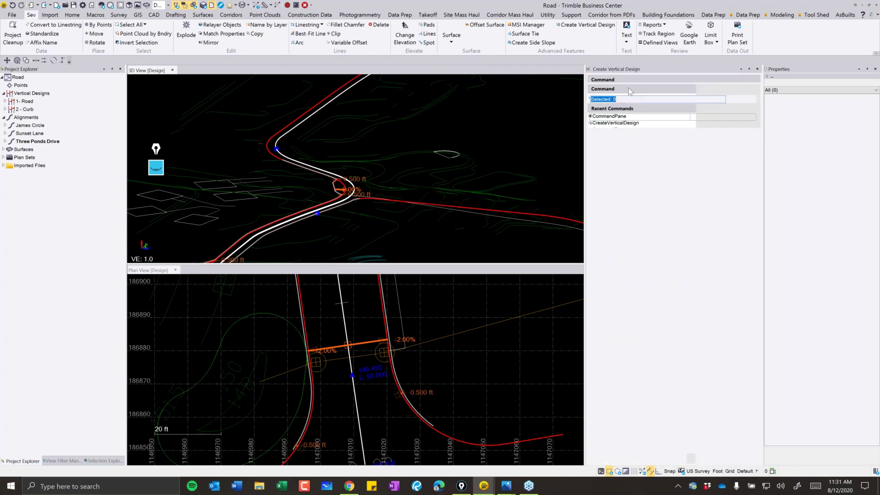
pyautogui.click(643, 116)
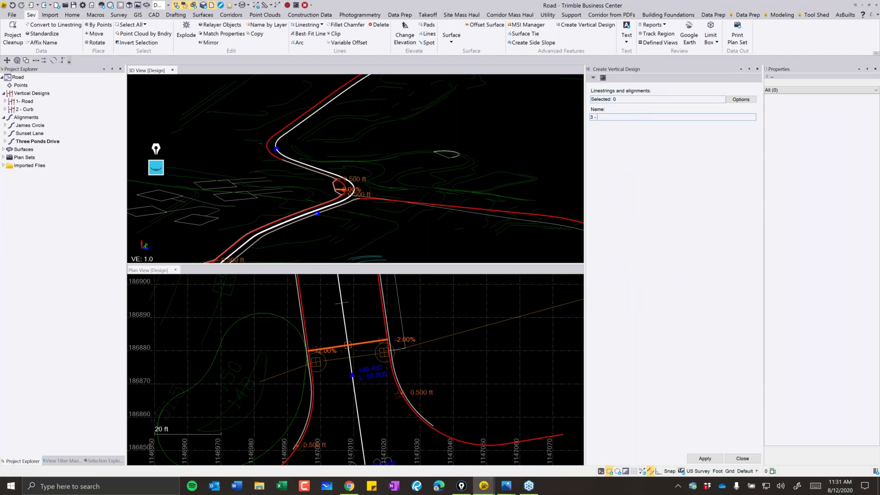
pyautogui.write('Sid')
# Choose the east curb line and the parallel sidewalk line as members and create the sidewalk vertical design.
pyautogui.click(660, 100)
pyautogui.scroll(-4, 339, 421)
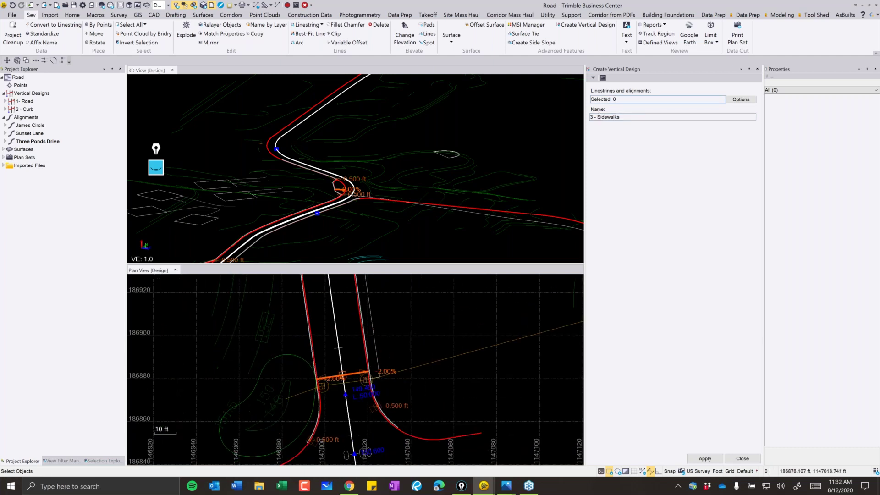
pyautogui.scroll(4, 385, 357)
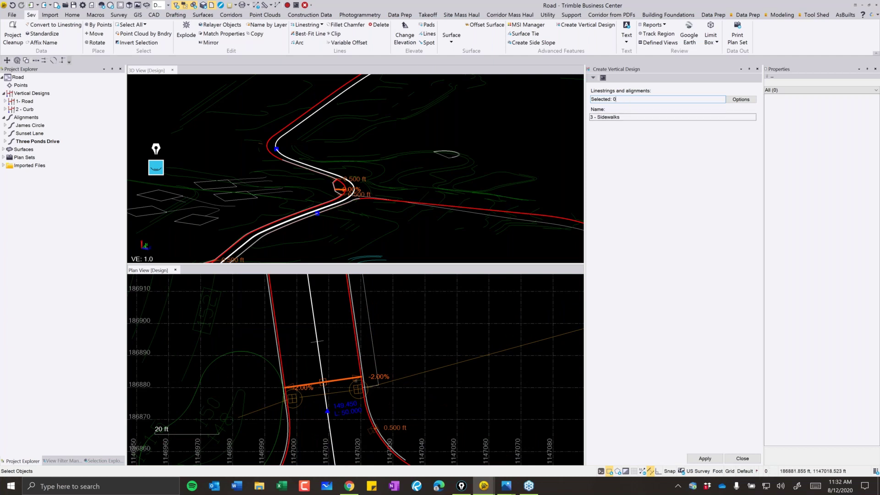
pyautogui.scroll(4, 344, 353)
pyautogui.click(346, 355)
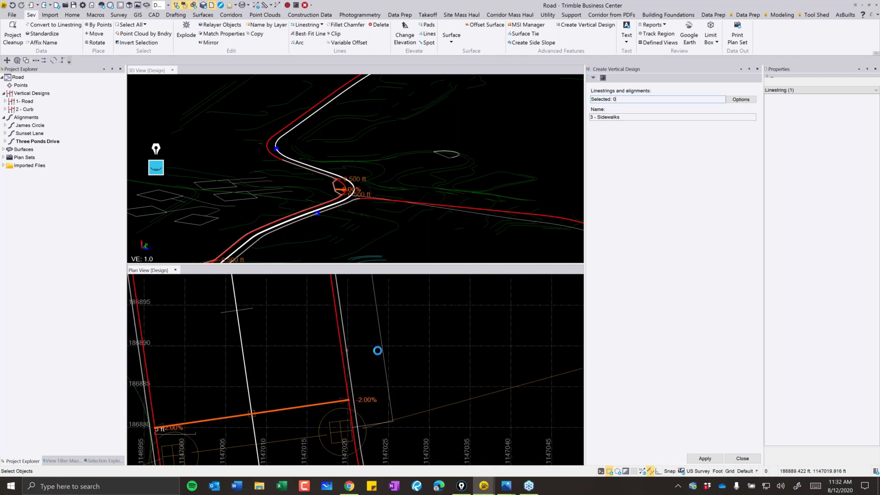
pyautogui.click(381, 350)
pyautogui.scroll(-3, 380, 351)
pyautogui.scroll(-6, 379, 357)
pyautogui.moveTo(379, 357); pyautogui.dragTo(385, 407, button='middle')
pyautogui.moveTo(378, 293); pyautogui.dragTo(405, 407, button='middle')
pyautogui.moveTo(412, 293); pyautogui.dragTo(412, 399, button='middle')
pyautogui.moveTo(426, 280); pyautogui.dragTo(425, 304, button='middle')
pyautogui.scroll(4, 431, 389)
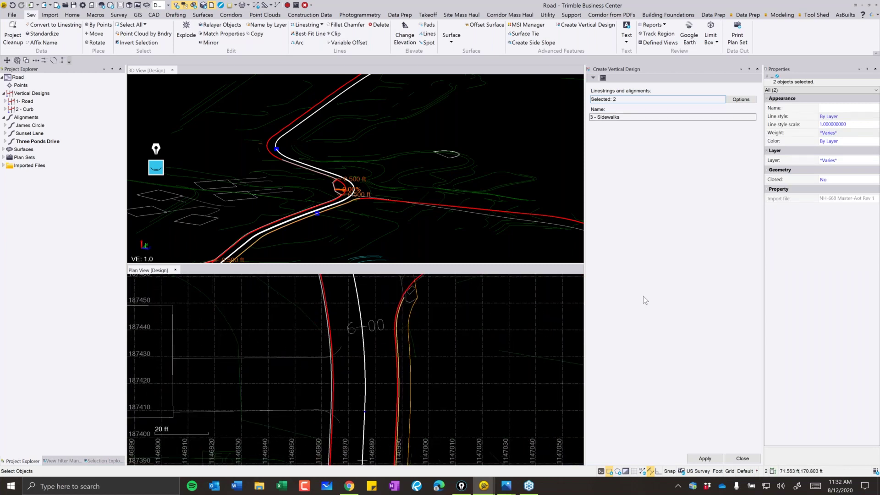
pyautogui.click(705, 458)
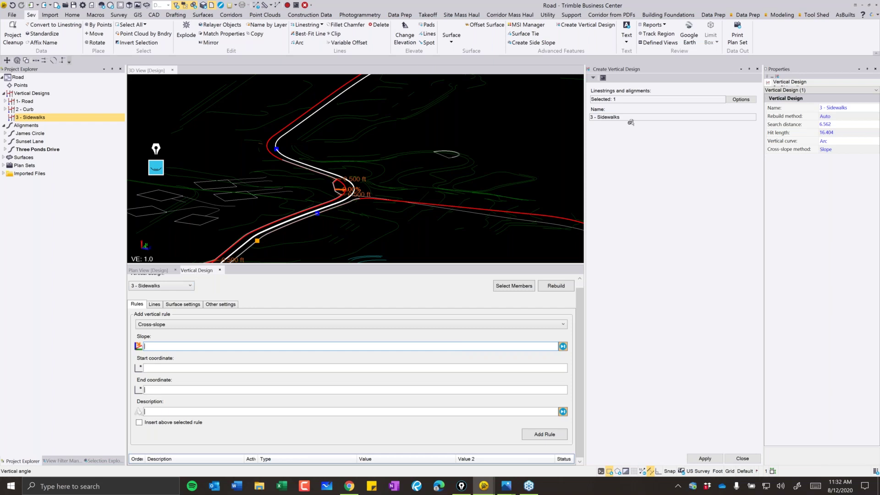
# Dock the sidewalk vertical design editor beside the 3D and plan views and close the Create Vertical Design command.
pyautogui.click(600, 119)
pyautogui.moveTo(191, 274); pyautogui.dragTo(586, 212)
pyautogui.click(757, 69)
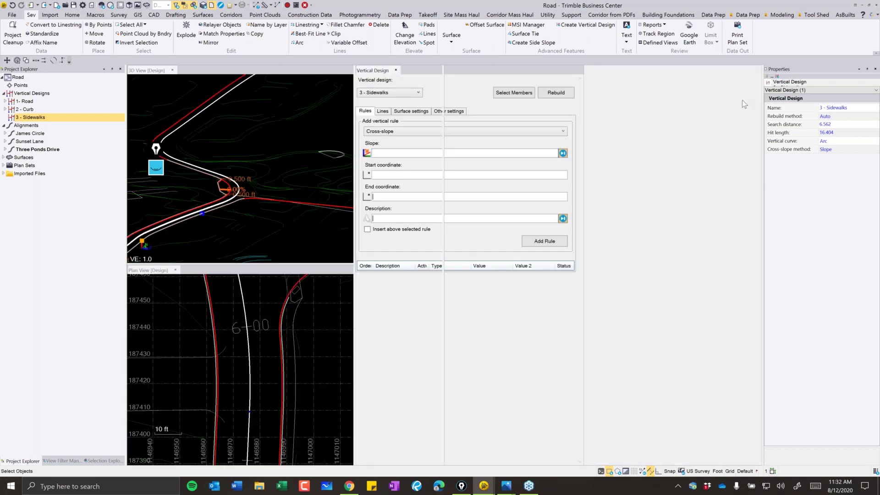
# Add a 1.50% cross-slope rule from the east curb line to the outer sidewalk line.
pyautogui.moveTo(288, 459); pyautogui.dragTo(303, 350, button='middle')
pyautogui.click(477, 153)
pyautogui.write('1.5')
pyautogui.press('Tab')
pyautogui.scroll(5, 296, 358)
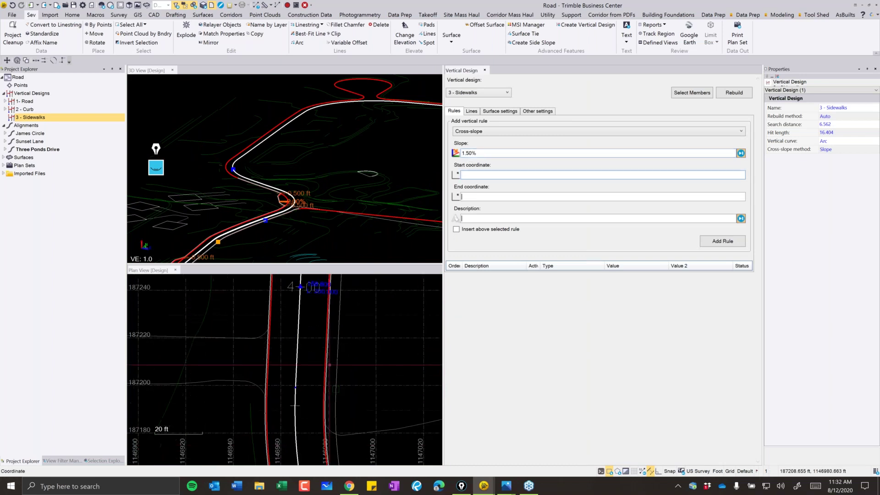
pyautogui.click(311, 353)
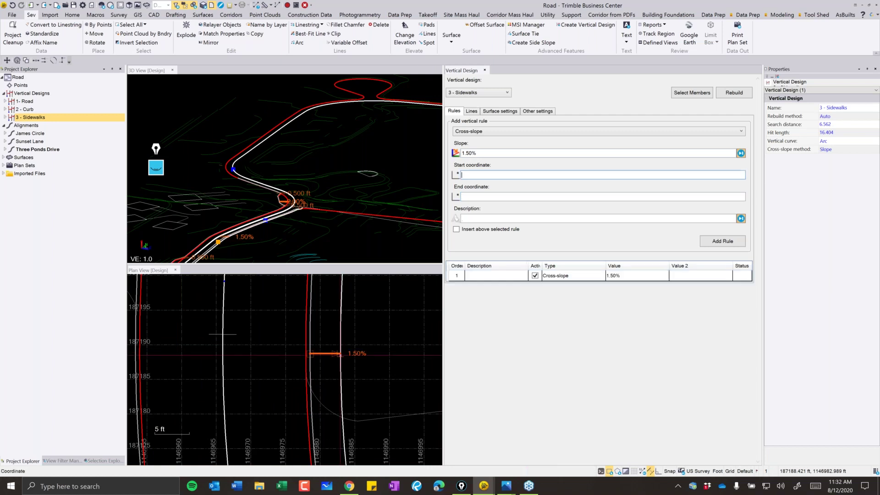
# Examine the sidewalk line's result in 3D and plan up to the north end near station 6+00.
pyautogui.scroll(-2, 386, 342)
pyautogui.scroll(-2, 243, 192)
pyautogui.moveTo(197, 239); pyautogui.dragTo(253, 198, button='middle')
pyautogui.scroll(6, 261, 193)
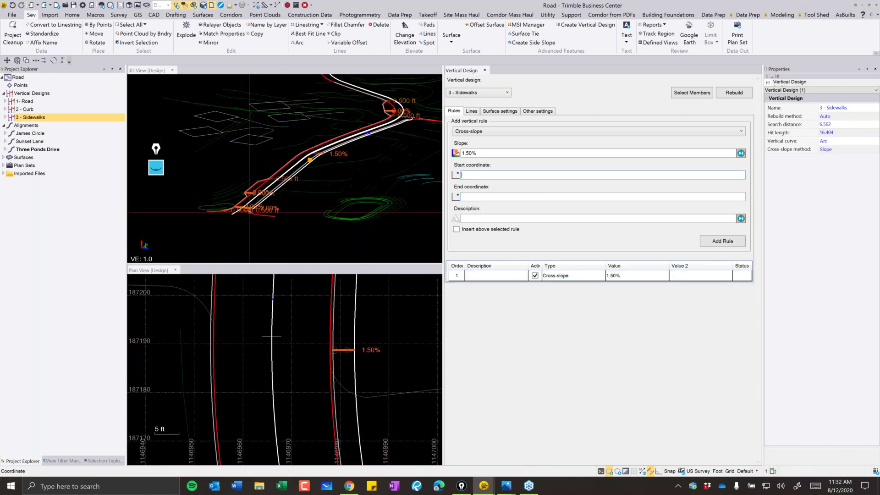
pyautogui.moveTo(259, 196); pyautogui.dragTo(304, 213, button='right')
pyautogui.moveTo(304, 212); pyautogui.dragTo(342, 204, button='middle')
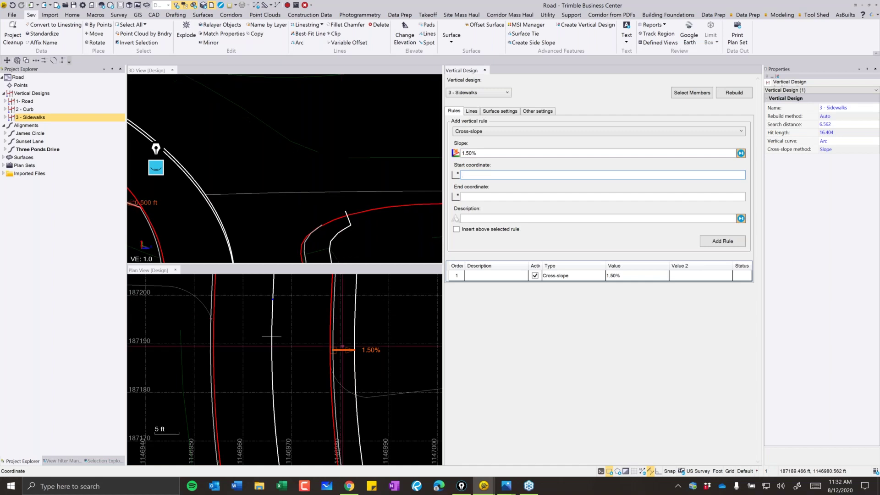
pyautogui.scroll(-5, 342, 362)
pyautogui.moveTo(366, 303); pyautogui.dragTo(342, 424, button='middle')
pyautogui.scroll(5, 334, 328)
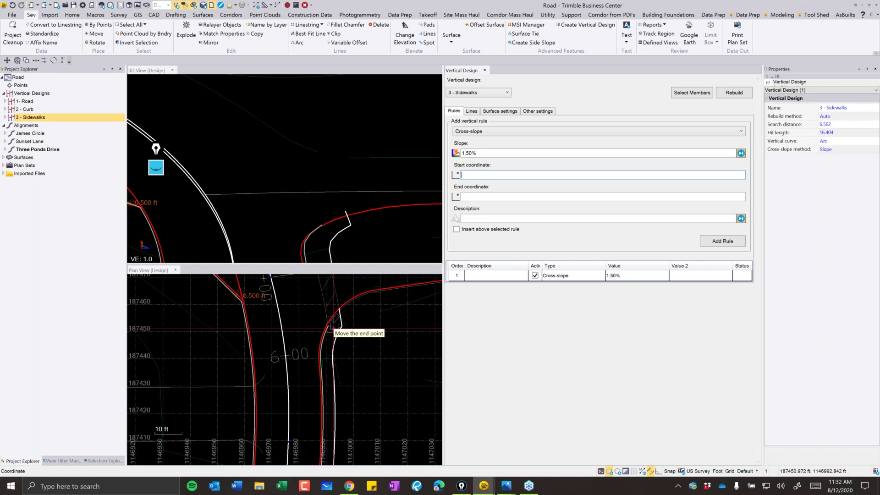
pyautogui.scroll(4, 332, 326)
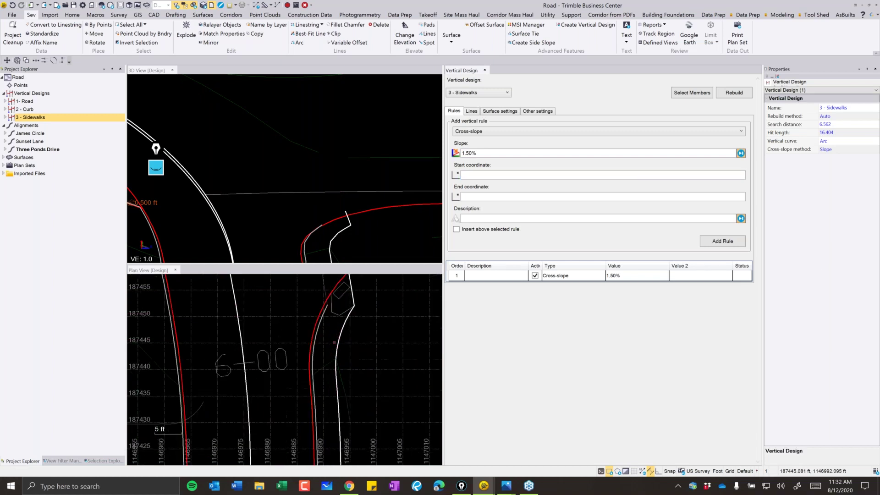
# Break the P-Sidewalk line opposite the curb line's north end, at distance 572.98, and leave the Break Line command.
pyautogui.click(345, 335)
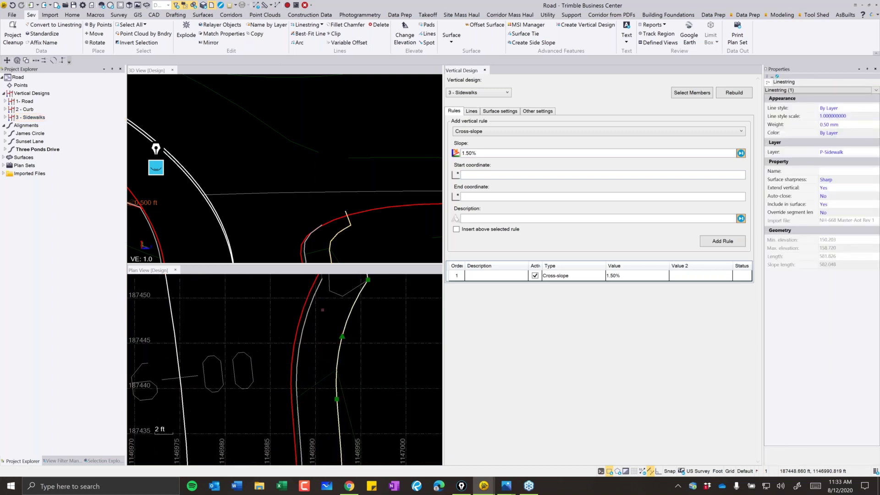
pyautogui.rightClick(323, 130)
pyautogui.click(368, 197)
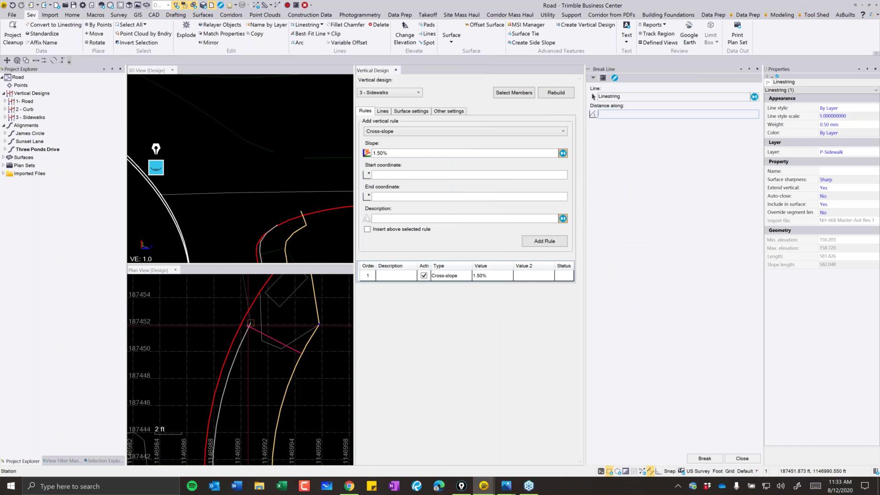
pyautogui.click(252, 324)
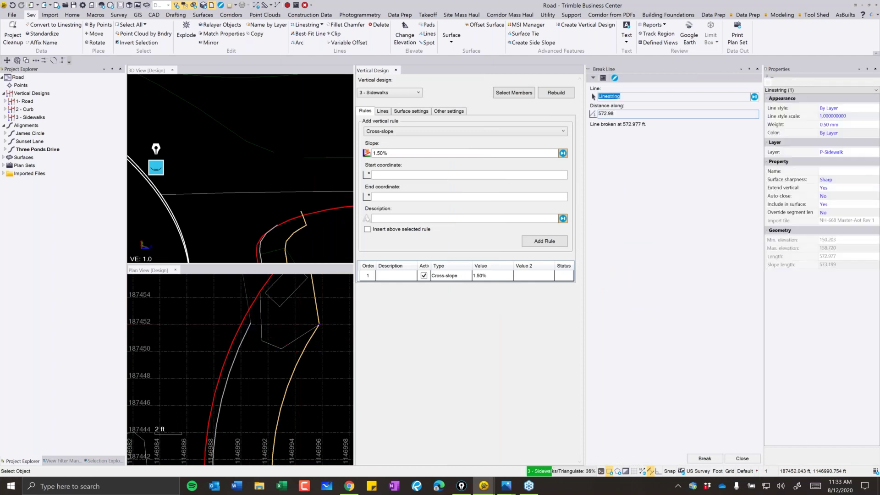
pyautogui.scroll(-5, 266, 331)
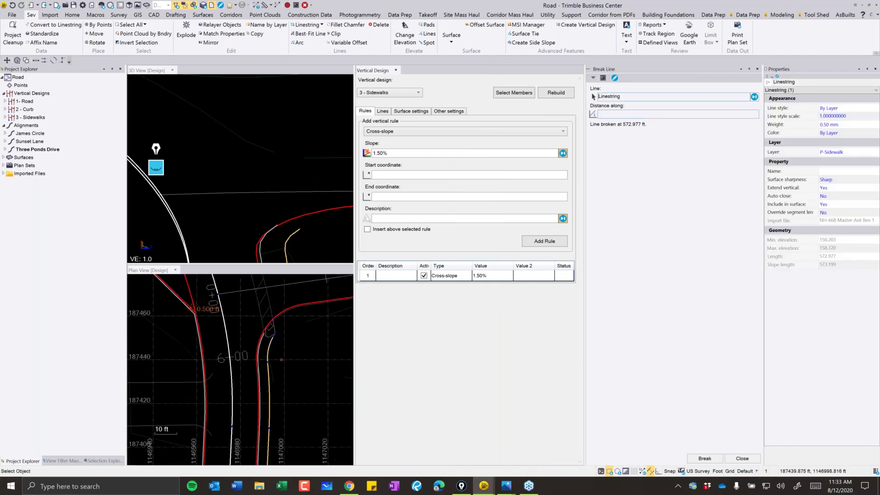
pyautogui.press('Escape')
pyautogui.press('Escape')
# Set the next vertical rule to Cross dZ with a delta elevation of 0.008 ft for the curb's north end.
pyautogui.moveTo(324, 241)
pyautogui.mouseDown(button='middle')
pyautogui.moveTo(328, 205)
pyautogui.moveTo(351, 201)
pyautogui.mouseUp(button='middle')
pyautogui.moveTo(350, 200); pyautogui.dragTo(320, 235)
pyautogui.scroll(6, 312, 351)
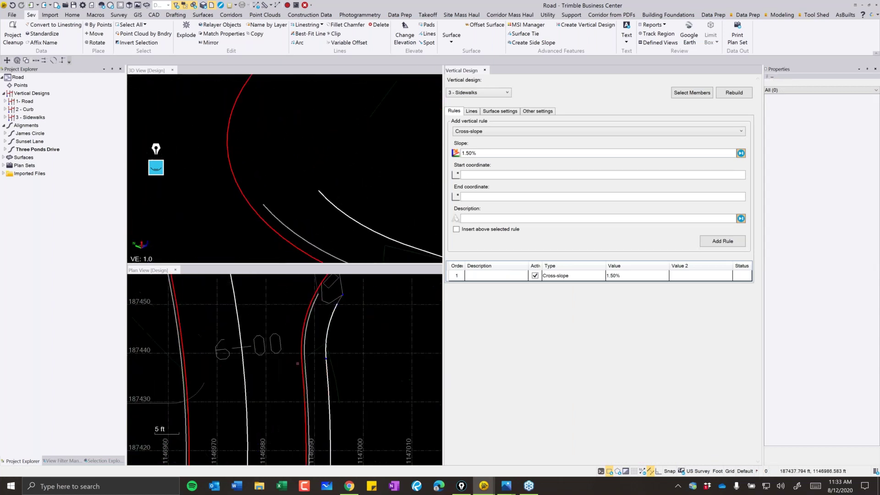
pyautogui.moveTo(314, 344); pyautogui.dragTo(326, 403, button='middle')
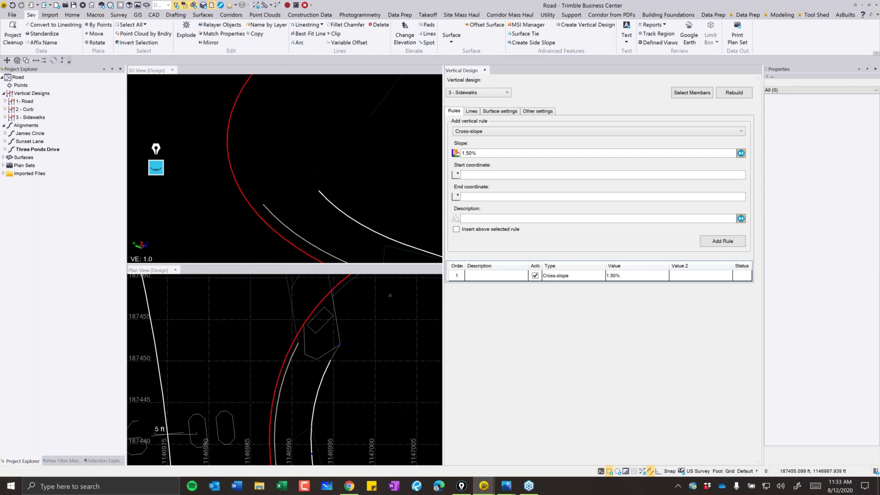
pyautogui.click(475, 133)
pyautogui.click(476, 152)
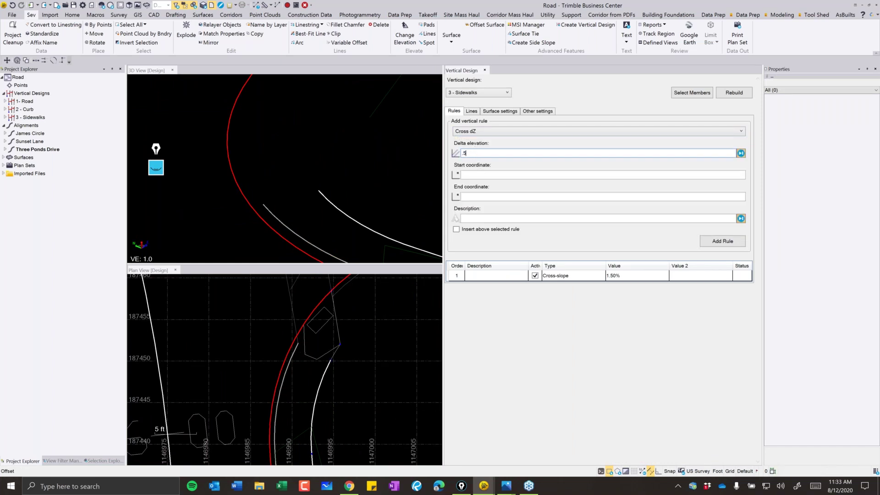
pyautogui.press('Tab')
pyautogui.scroll(3, 281, 343)
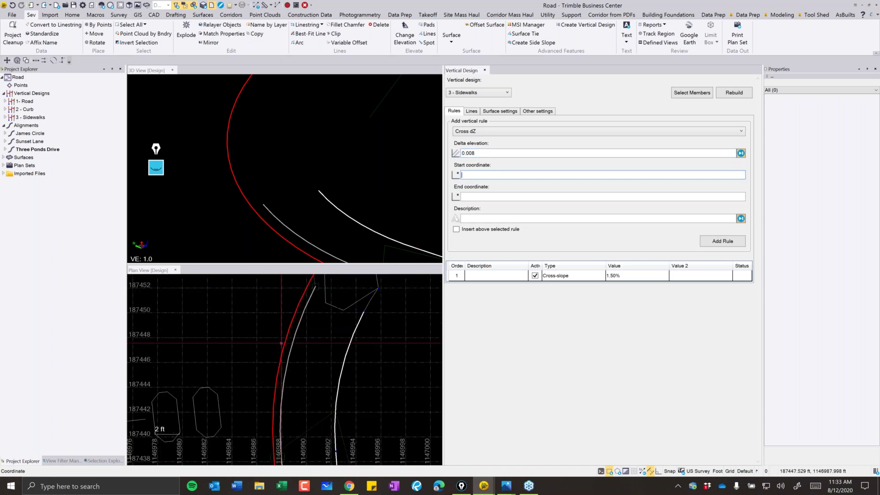
# Try the 0.008 ft Cross dZ rule between the road edge and curb line in the sidewalk design, then delete it.
pyautogui.click(291, 342)
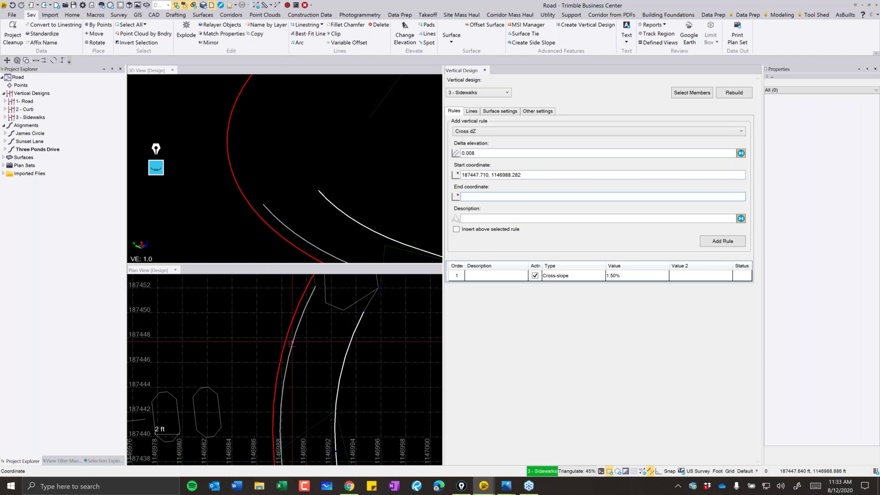
pyautogui.click(286, 342)
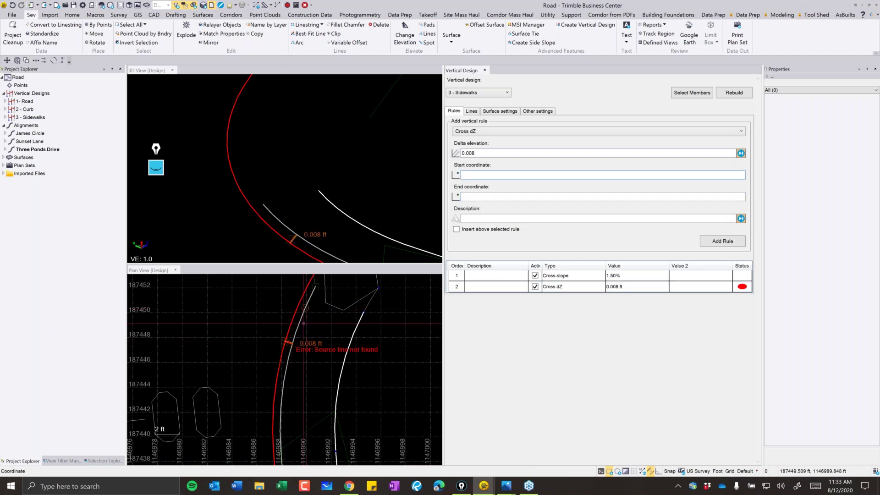
pyautogui.scroll(2, 281, 357)
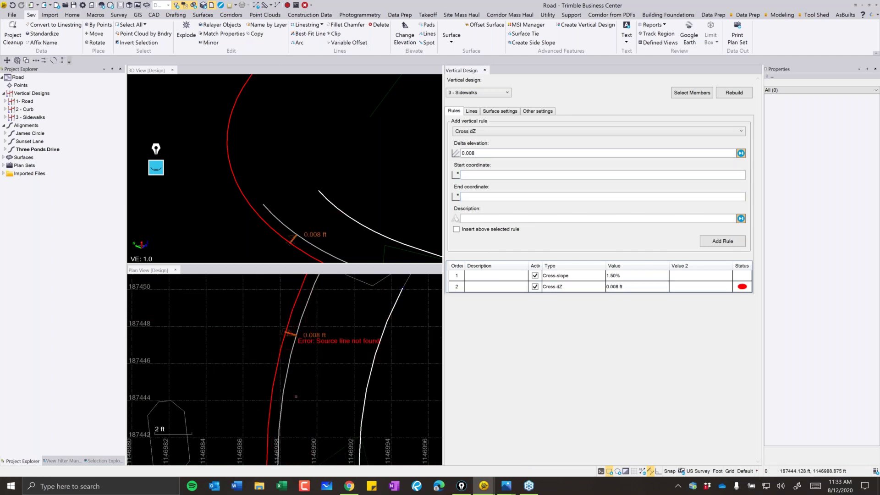
pyautogui.scroll(1, 285, 323)
pyautogui.click(292, 336)
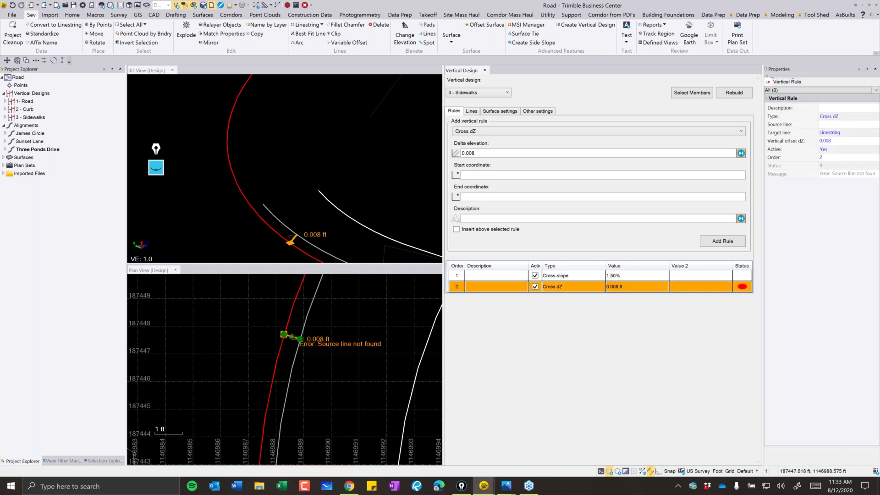
pyautogui.press('Delete')
# Switch to the "2 - Curb" design and add a 0.008 ft Cross dZ rule from the east road edge to the curb near its north end.
pyautogui.click(494, 93)
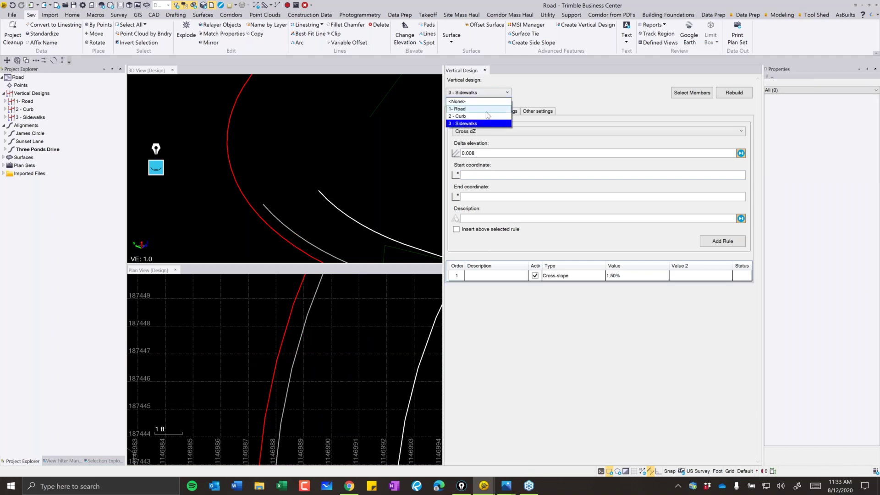
pyautogui.click(487, 115)
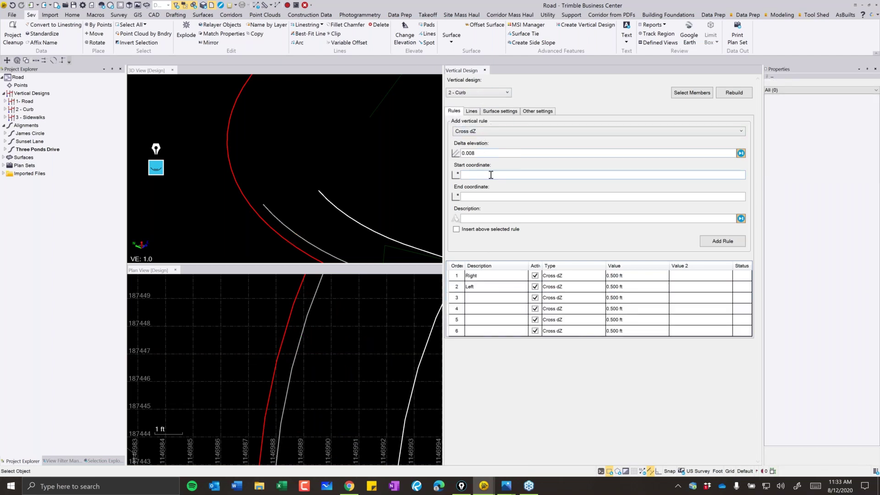
pyautogui.click(282, 331)
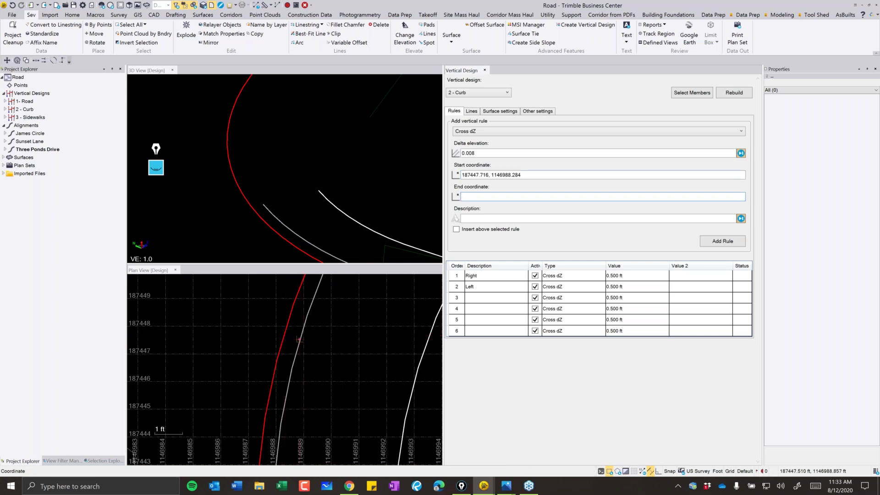
pyautogui.click(300, 339)
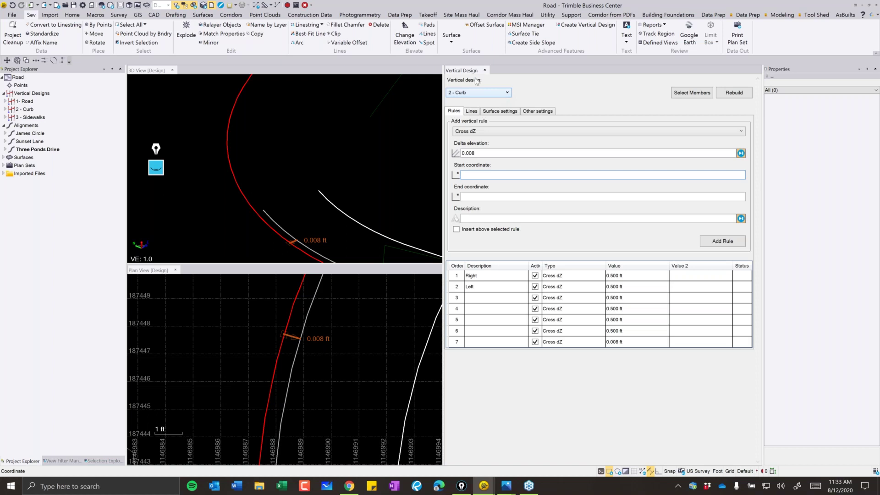
# Select the "2 - Curb" design and examine the curb's height against the road edge at the north end in 3D.
pyautogui.click(28, 110)
pyautogui.moveTo(173, 213); pyautogui.dragTo(299, 240, button='right')
pyautogui.moveTo(299, 241); pyautogui.dragTo(300, 208, button='middle')
pyautogui.scroll(4, 300, 208)
pyautogui.moveTo(300, 208); pyautogui.dragTo(297, 240, button='right')
pyautogui.scroll(-3, 285, 195)
pyautogui.moveTo(285, 194)
pyautogui.mouseDown(button='right')
pyautogui.moveTo(289, 206)
pyautogui.moveTo(292, 197)
pyautogui.mouseUp(button='right')
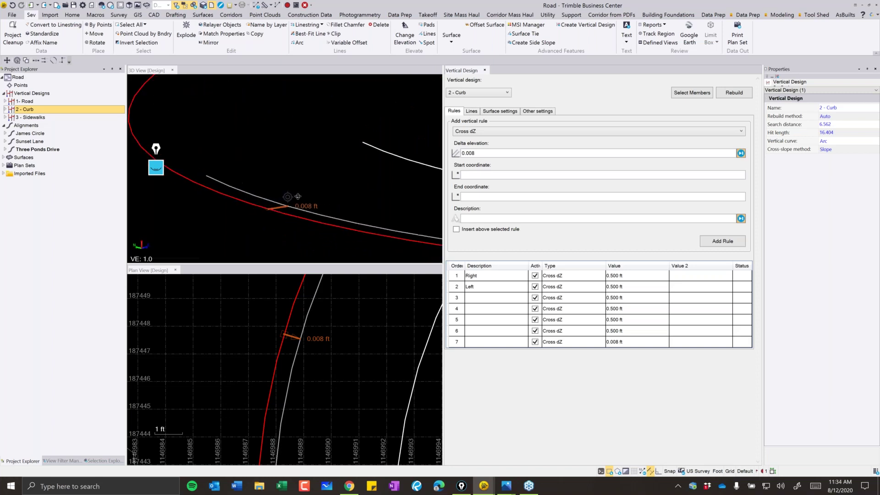
# Rebuild the "3 - Sidewalks" design and check the sidewalk against the curb in 3D.
pyautogui.click(41, 118)
pyautogui.rightClick(42, 118)
pyautogui.click(60, 138)
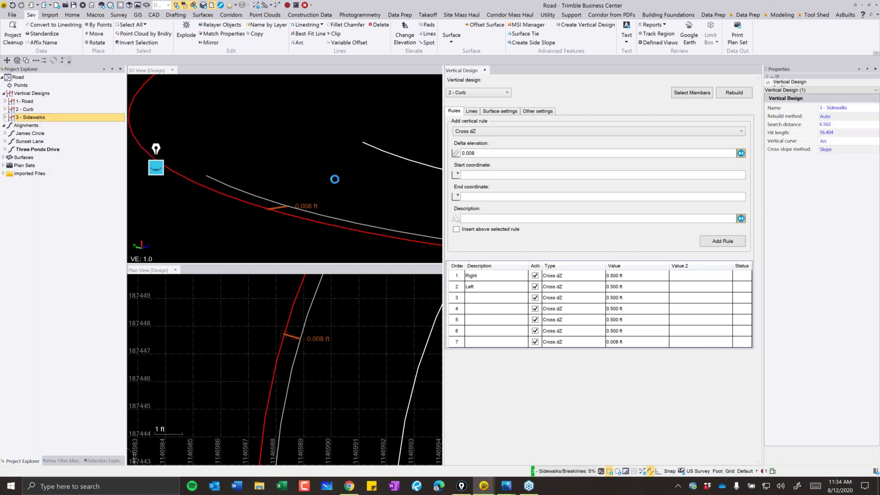
pyautogui.moveTo(335, 180); pyautogui.dragTo(239, 173, button='right')
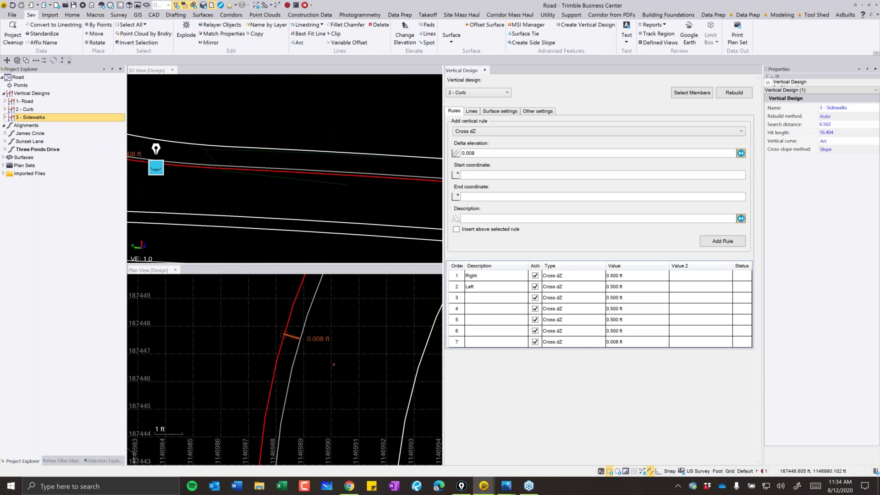
# Insert another 0.008 ft Cross dZ rule above rule 7 in the "2 - Curb" design, south of the existing rule on the east road edge.
pyautogui.scroll(-5, 334, 365)
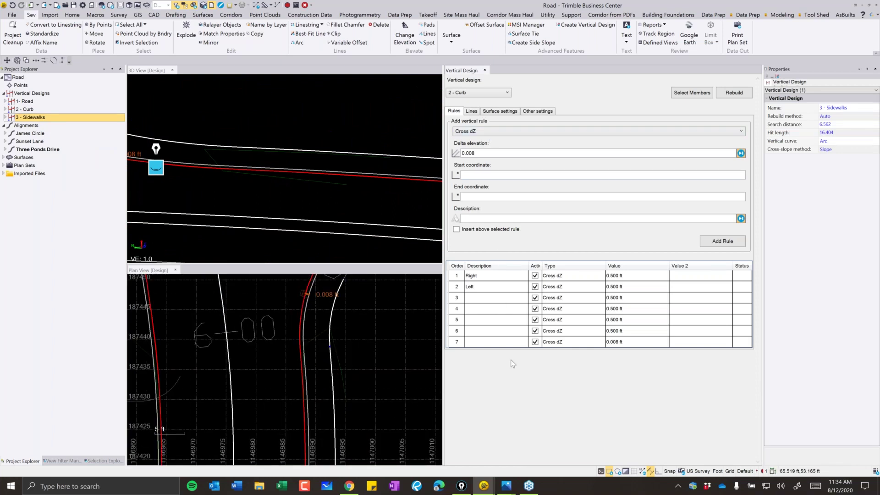
pyautogui.click(513, 341)
pyautogui.click(499, 174)
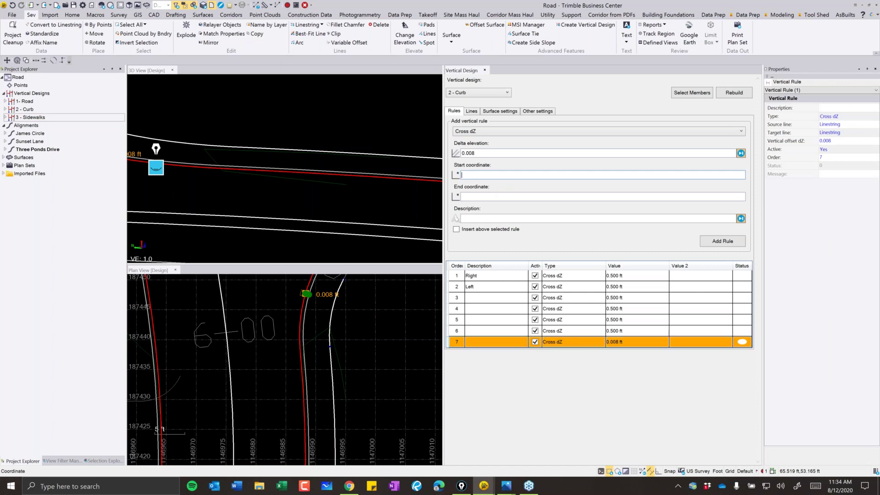
pyautogui.scroll(3, 320, 328)
pyautogui.click(320, 328)
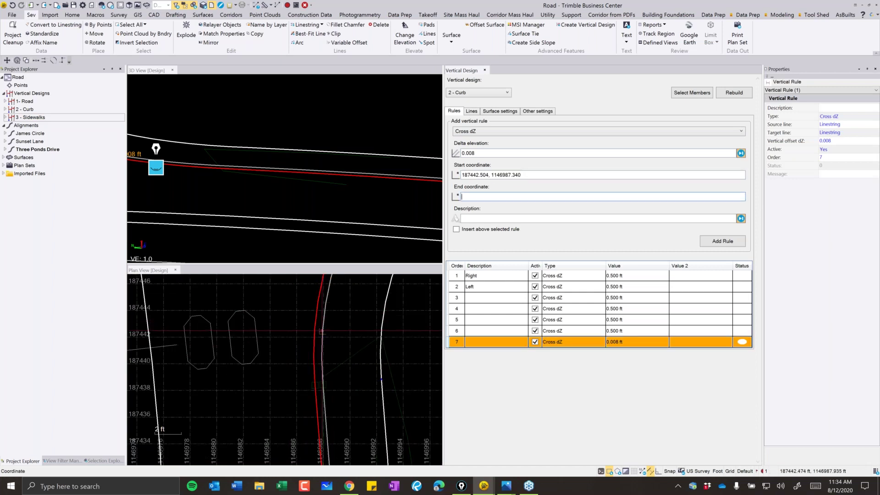
pyautogui.click(456, 229)
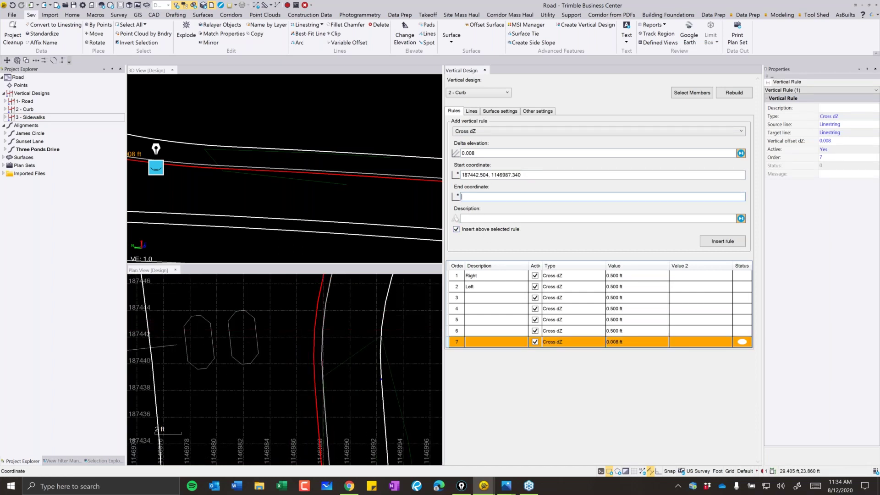
pyautogui.scroll(2, 319, 320)
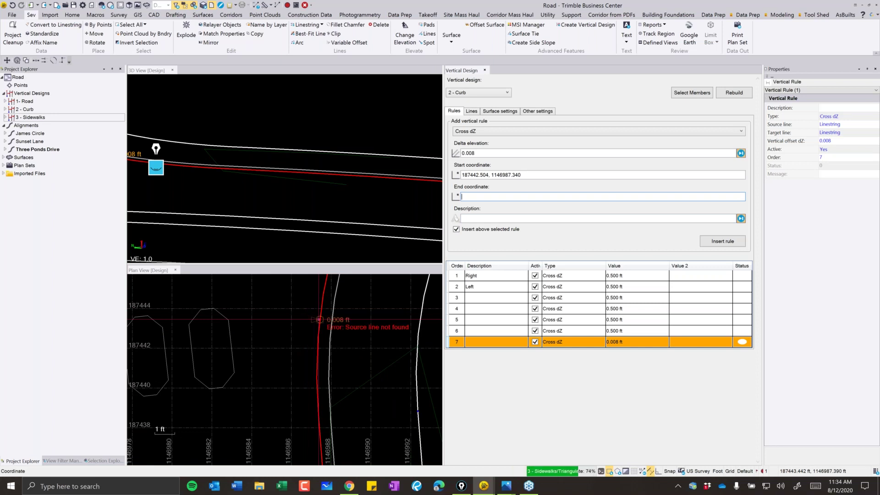
pyautogui.click(169, 163)
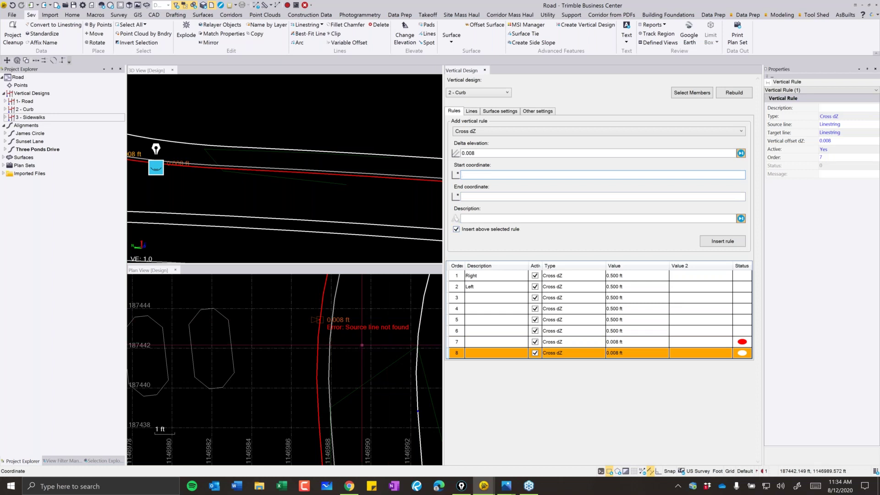
# Correct the inserted Cross dZ rule so it starts on the red road edge and ends on the curb line.
pyautogui.click(320, 320)
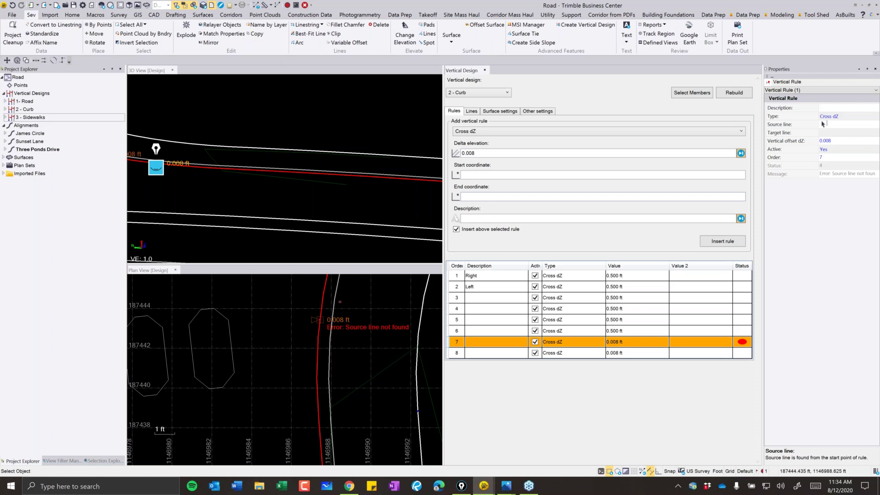
pyautogui.scroll(2, 317, 315)
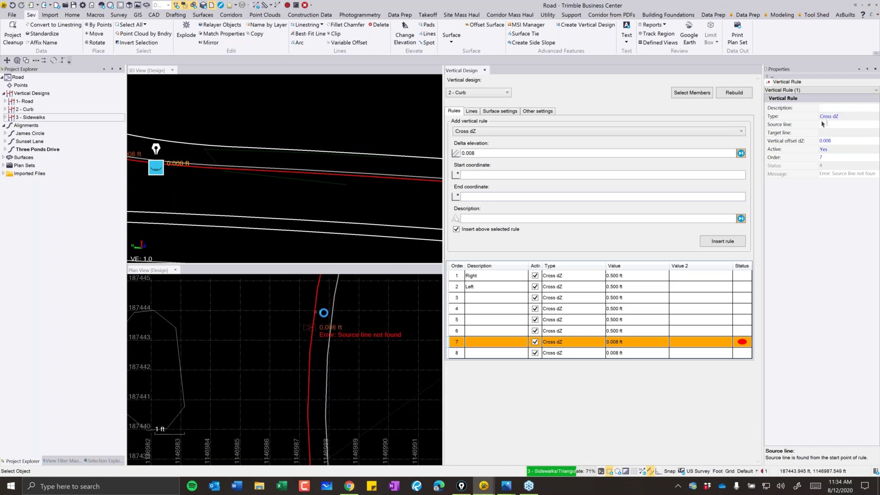
pyautogui.click(314, 309)
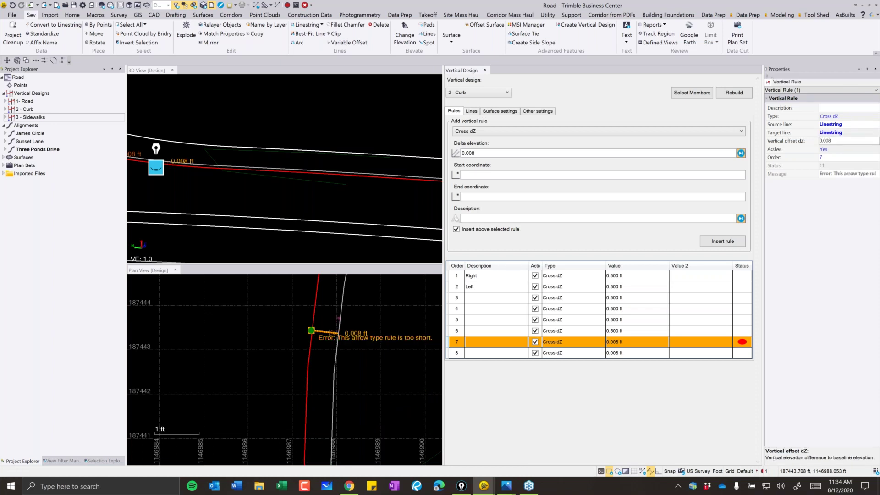
pyautogui.scroll(-3, 339, 311)
pyautogui.moveTo(339, 311); pyautogui.dragTo(324, 335, button='middle')
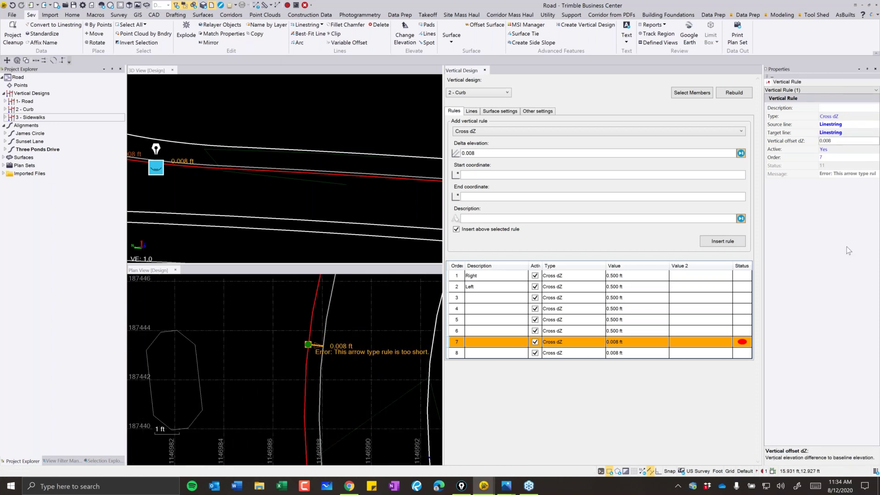
pyautogui.scroll(3, 330, 339)
pyautogui.click(290, 326)
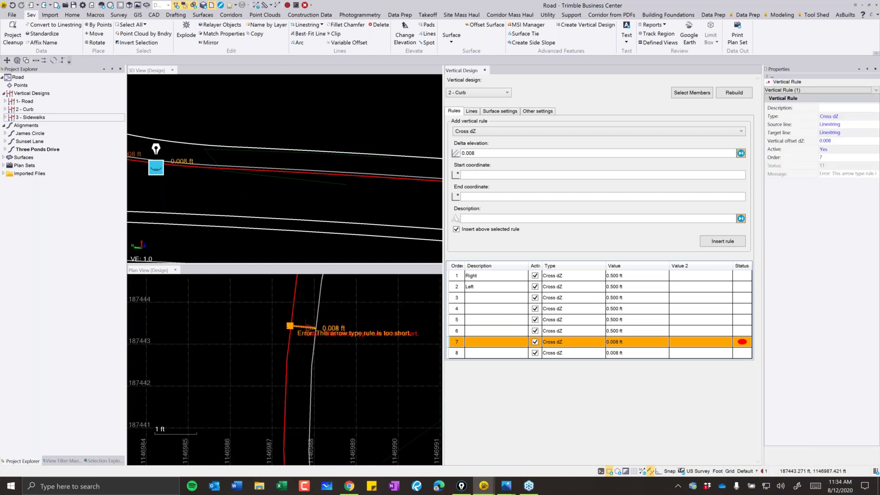
pyautogui.click(316, 327)
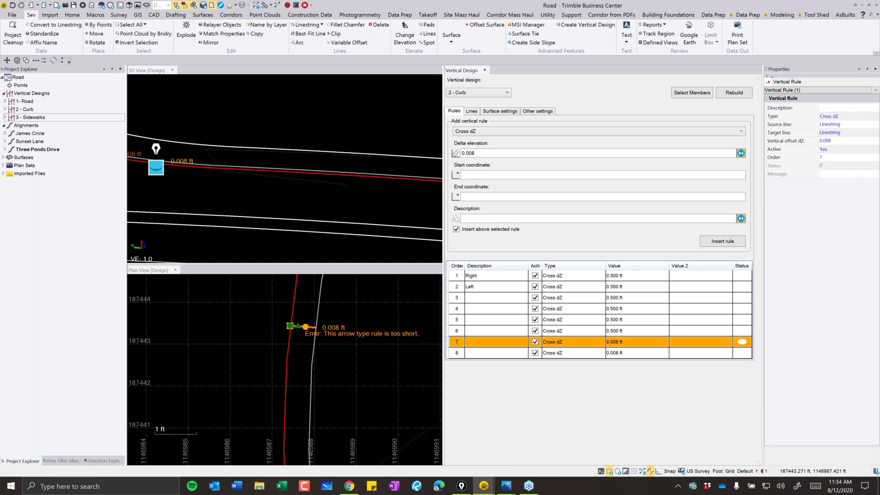
# Set the inserted rule's vertical offset dZ to 0.5 ft.
pyautogui.click(841, 142)
pyautogui.write('.5')
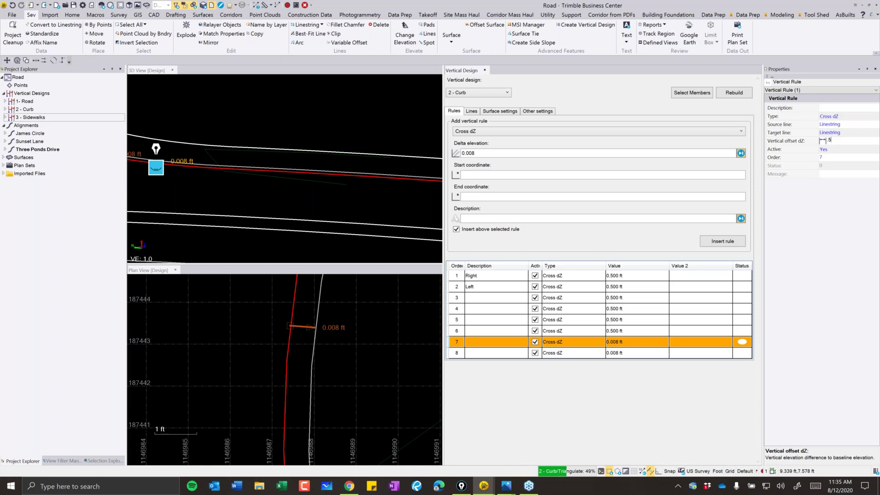
pyautogui.press('Return')
# Rebuild the "3 - Sidewalks" design again and examine the sidewalk and curb transition between the 0.008 ft and 0.500 ft rules in 3D.
pyautogui.moveTo(240, 180); pyautogui.dragTo(280, 188, button='middle')
pyautogui.click(36, 118)
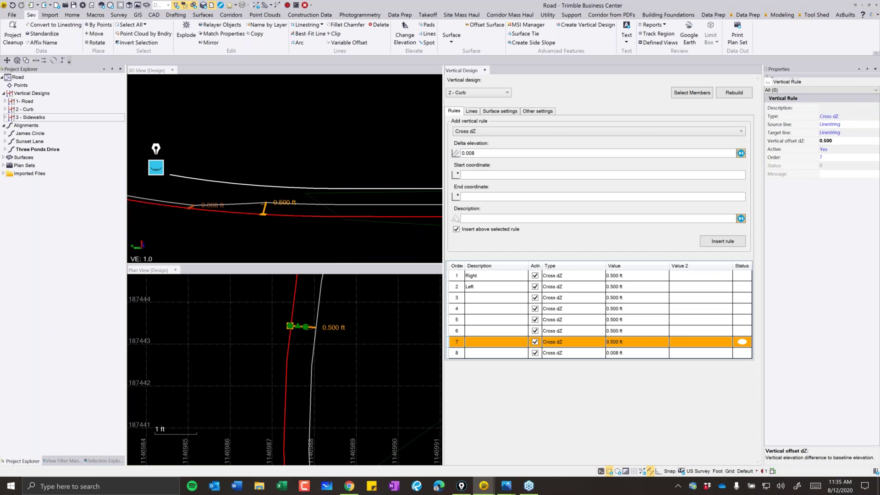
pyautogui.rightClick(36, 118)
pyautogui.click(59, 141)
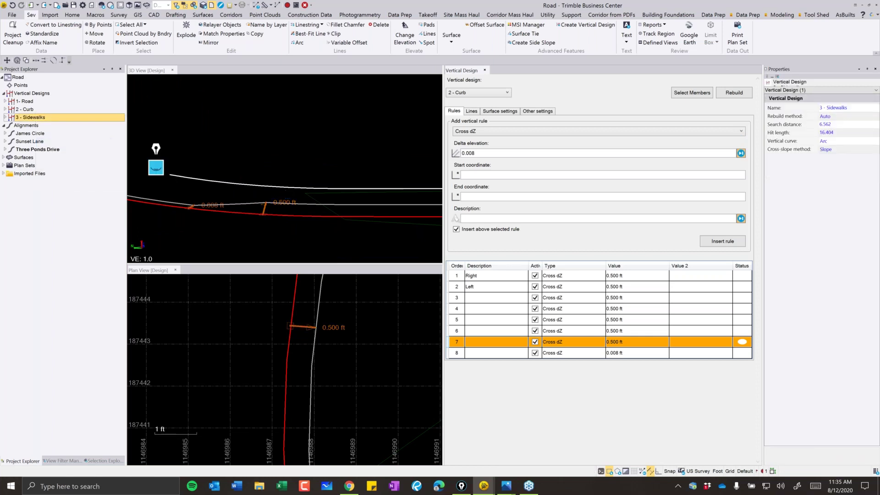
pyautogui.moveTo(287, 188)
pyautogui.mouseDown(button='middle')
pyautogui.moveTo(276, 197)
pyautogui.moveTo(290, 243)
pyautogui.moveTo(323, 189)
pyautogui.moveTo(263, 191)
pyautogui.moveTo(295, 193)
pyautogui.mouseUp(button='middle')
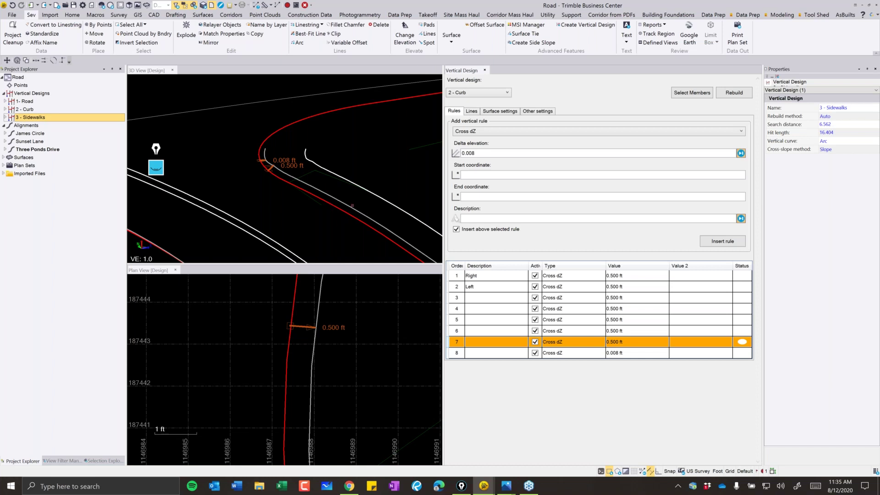
pyautogui.moveTo(342, 194); pyautogui.dragTo(316, 198, button='middle')
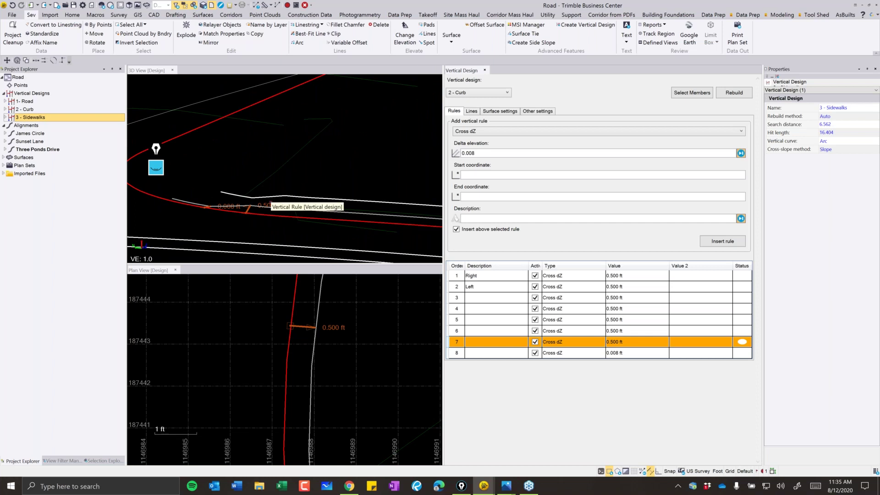
pyautogui.moveTo(260, 205); pyautogui.dragTo(290, 207, button='middle')
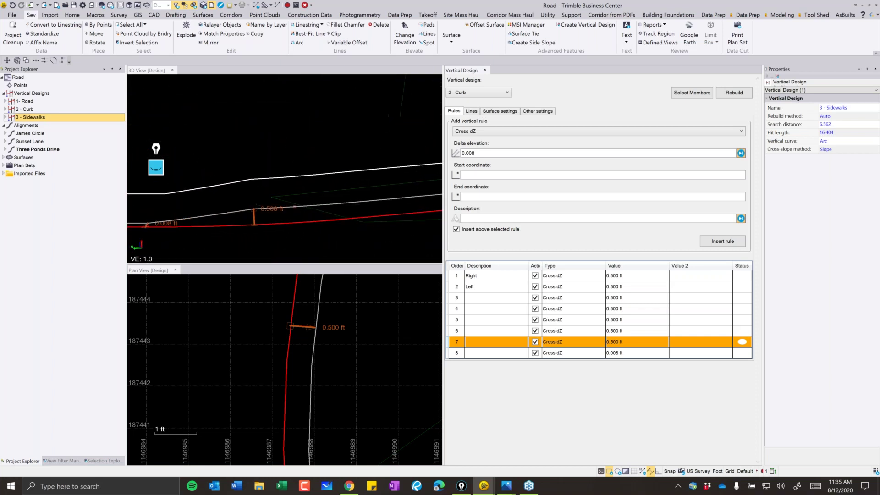
pyautogui.click(274, 166)
pyautogui.moveTo(274, 165); pyautogui.dragTo(277, 216, button='middle')
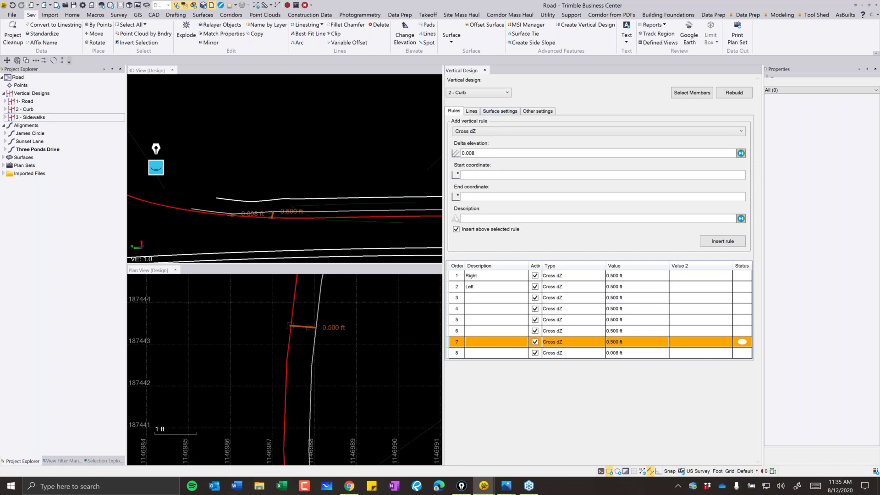
# Select the "1- Road" design and view the road, curb and sidewalk together around the corner in 3D.
pyautogui.click(29, 101)
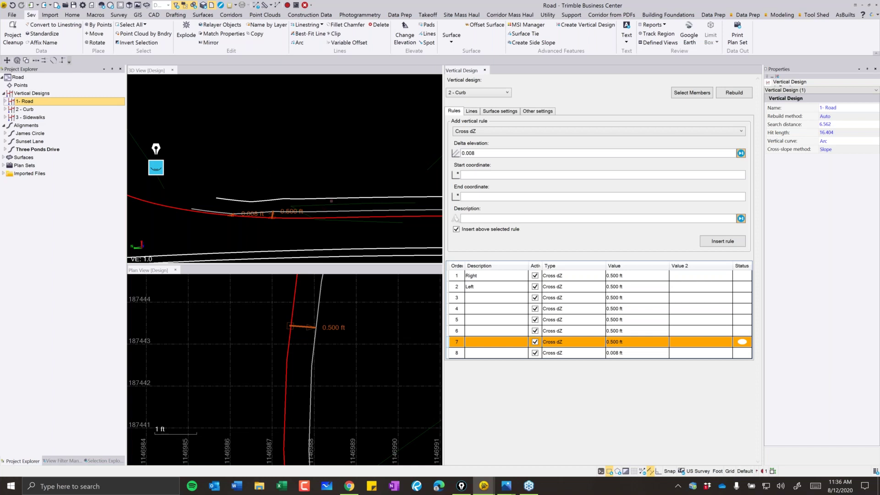
pyautogui.scroll(-2, 332, 200)
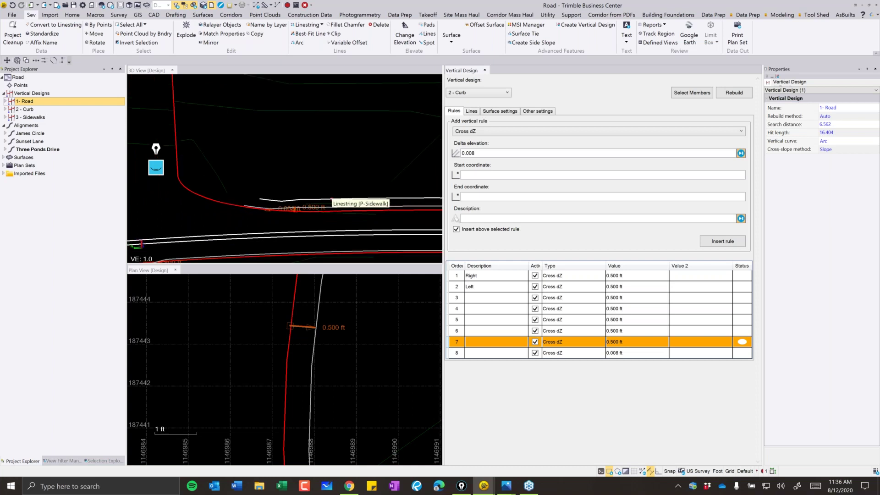
pyautogui.moveTo(332, 200); pyautogui.dragTo(302, 210, button='middle')
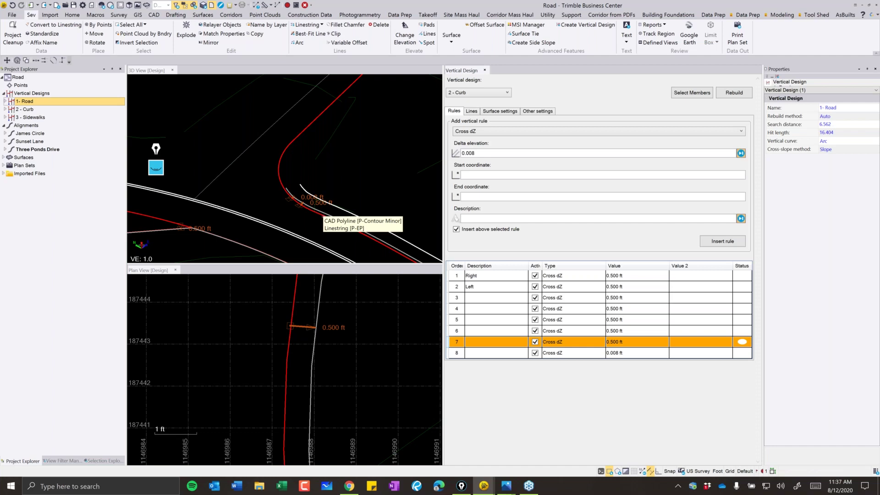
# Switch to the "Parking Lot - Full Example" project and inspect its plan and its 3D Design - Review view.
pyautogui.moveTo(483, 486)
pyautogui.click(579, 440)
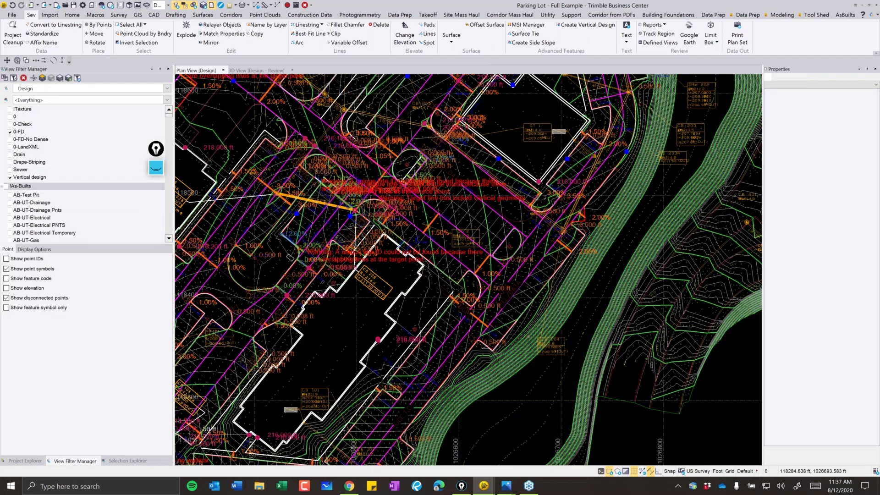
pyautogui.scroll(-2, 491, 337)
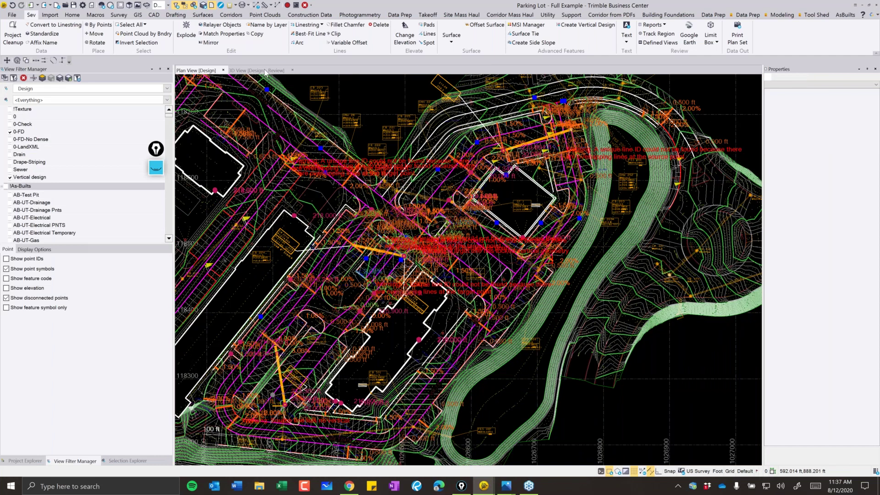
pyautogui.click(265, 71)
pyautogui.scroll(6, 390, 256)
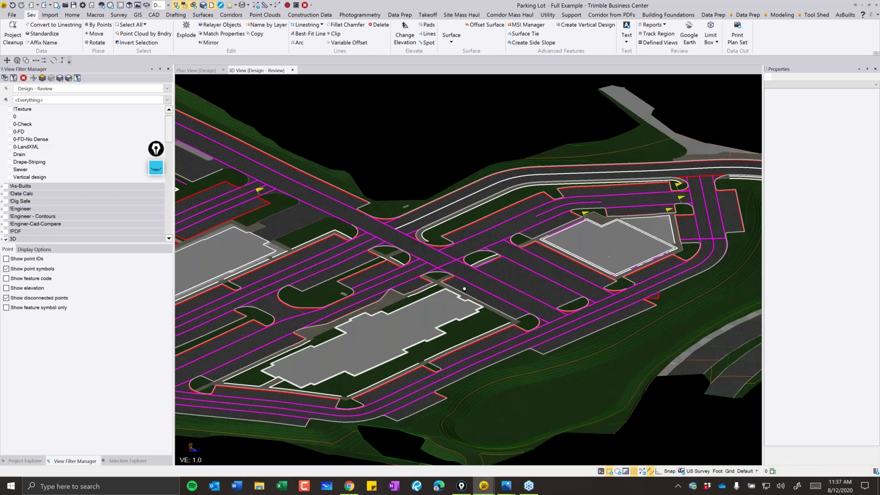
pyautogui.scroll(5, 465, 289)
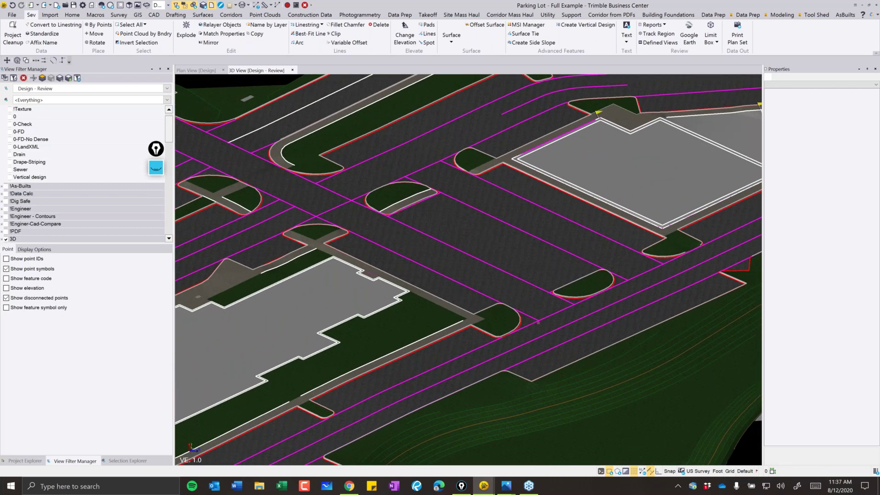
# List the parking lot project's vertical designs and select them all, from "VD - 0 - Buildings" through "VD - X - Curb Returns - Sidewalk".
pyautogui.click(26, 461)
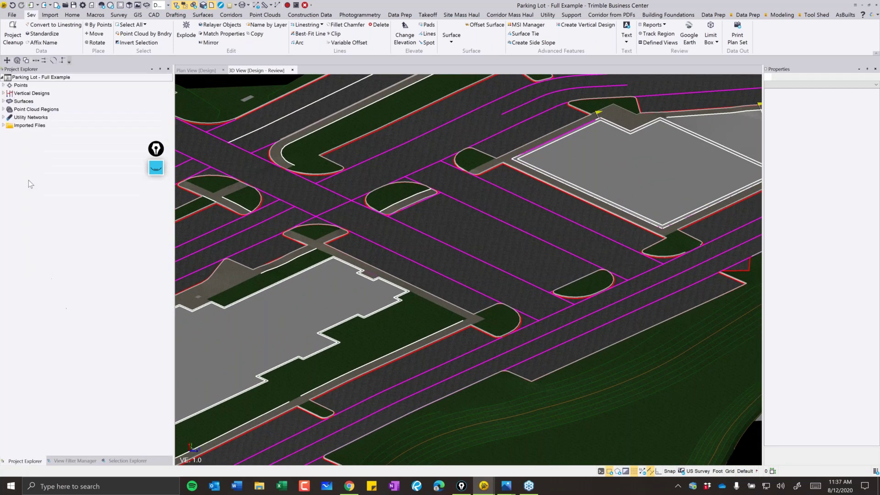
pyautogui.click(4, 93)
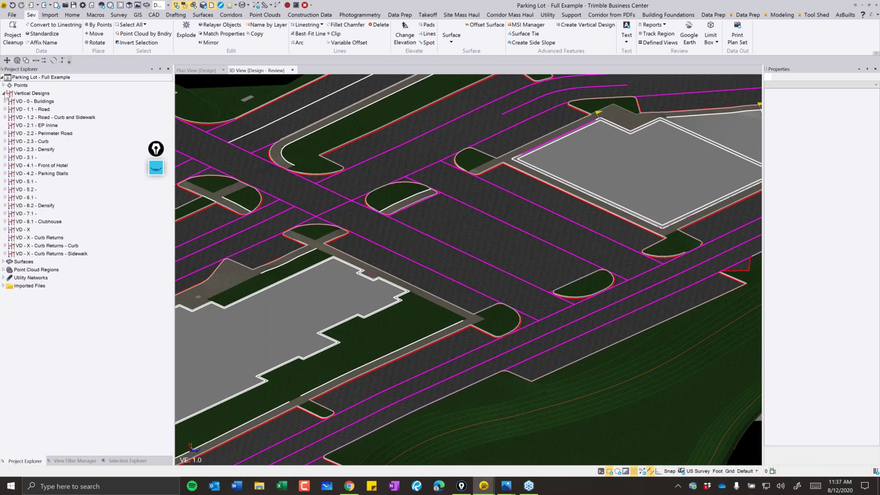
pyautogui.click(37, 101)
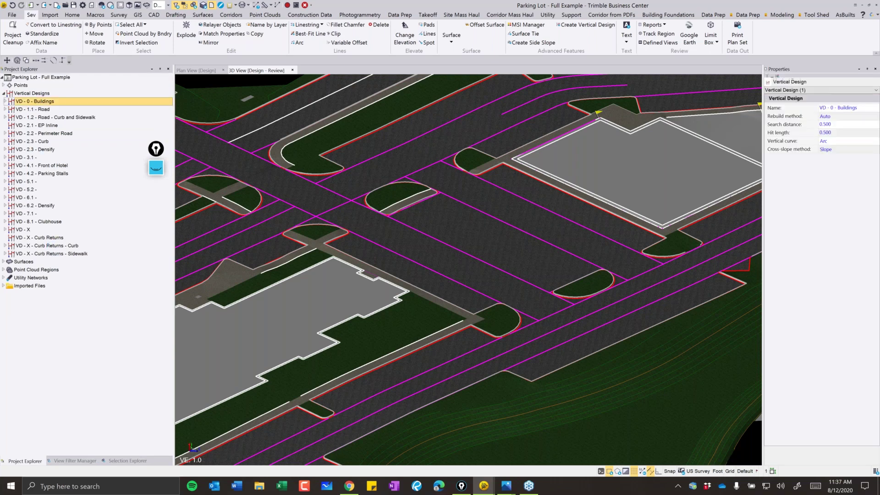
pyautogui.keyDown('shift'); pyautogui.click(51, 253); pyautogui.keyUp('shift')
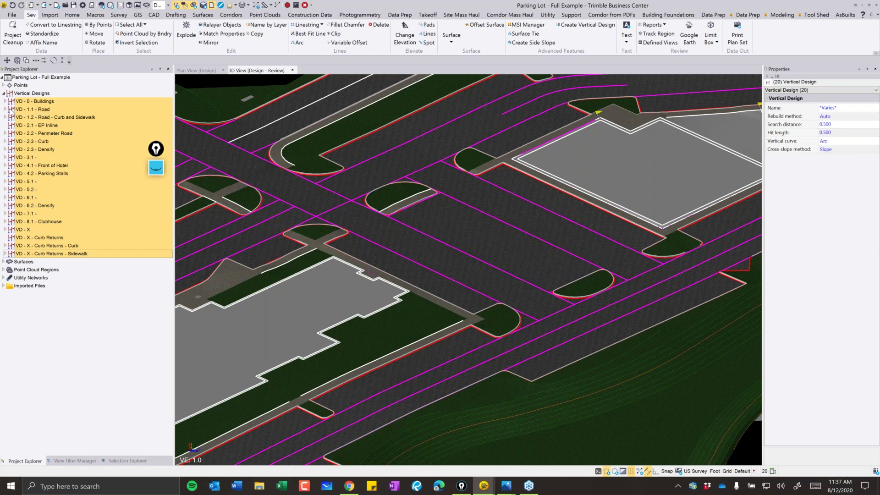
# Review the rules inside the "VD - 0 - Buildings" and "VD - 1.2 - Road - Curb and Sidewalk" designs, collapsing each again.
pyautogui.click(6, 110)
pyautogui.click(6, 109)
pyautogui.click(6, 101)
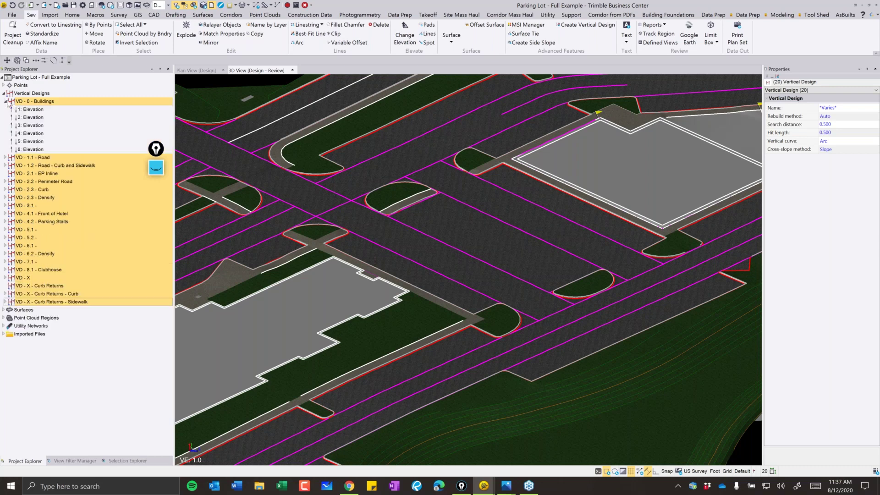
pyautogui.click(5, 101)
pyautogui.click(6, 117)
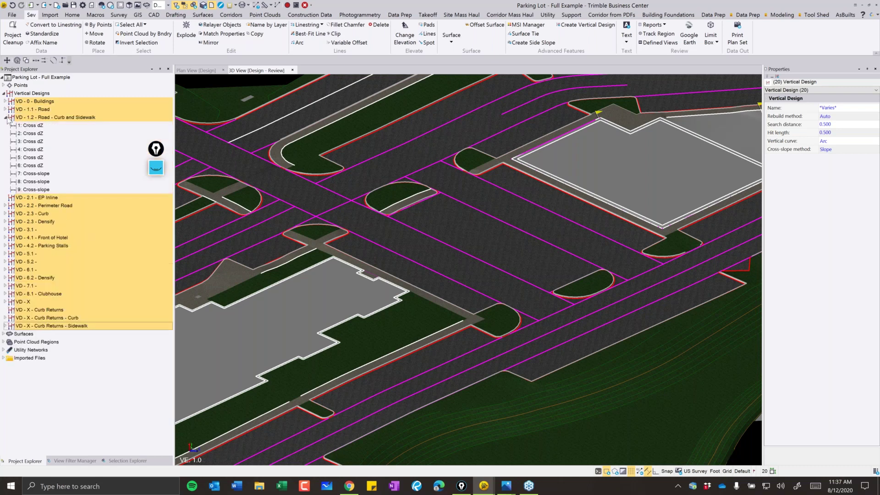
pyautogui.click(6, 117)
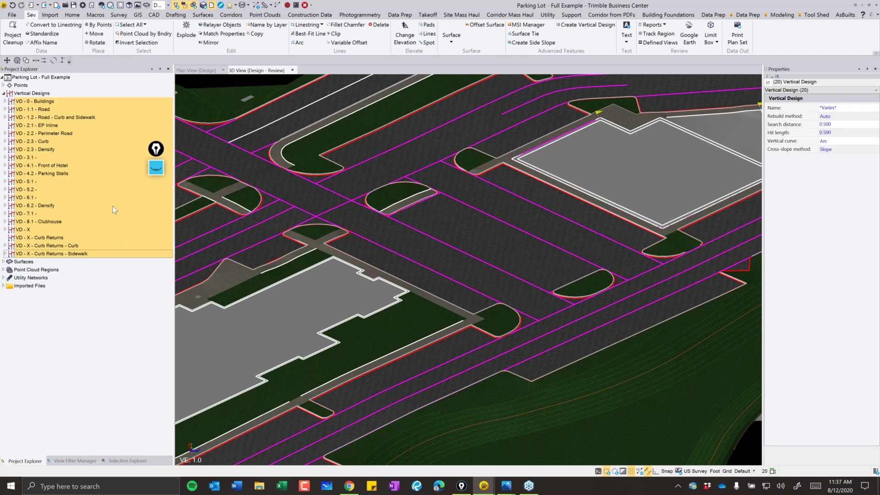
# Clear the vertical design selection and select the 3D-Break linestring along the outer edge of the perimeter road in the 3D view.
pyautogui.scroll(-4, 348, 284)
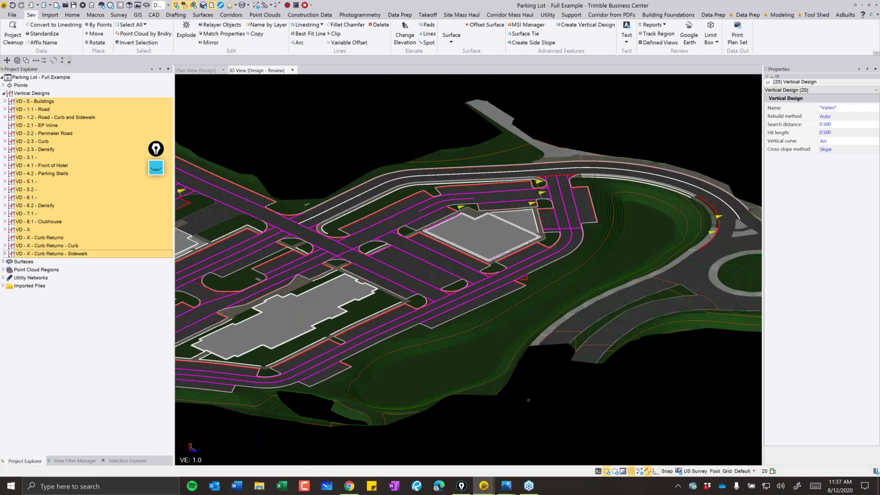
pyautogui.click(526, 388)
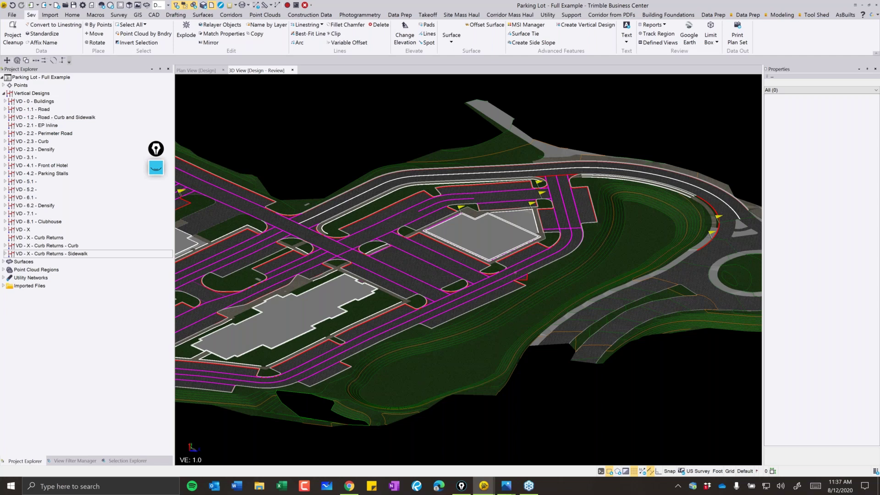
pyautogui.scroll(3, 513, 316)
pyautogui.click(514, 316)
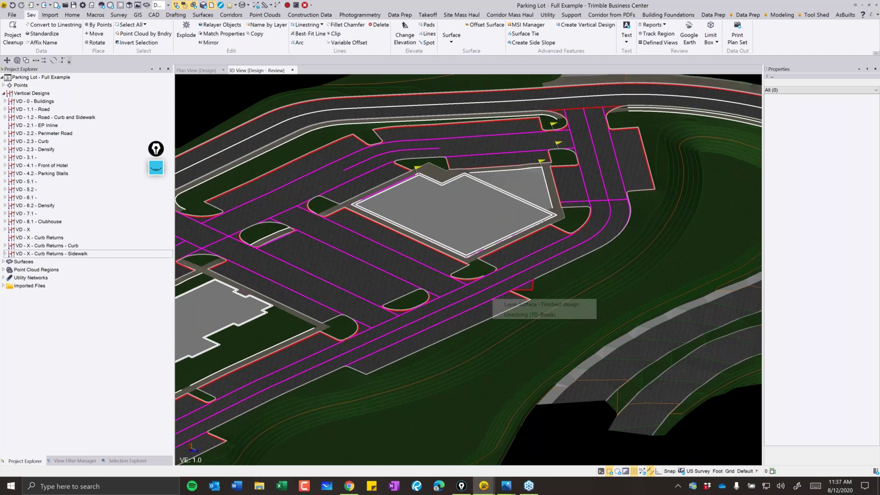
pyautogui.click(513, 315)
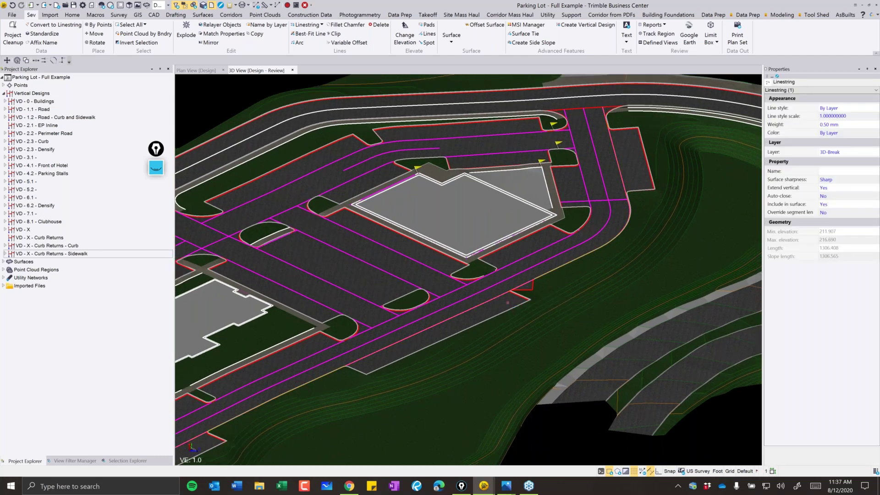
# Mark the perimeter road and its adjoining parking edge with freehand pen strokes and an arrow, and quit the annotation tool.
pyautogui.click(156, 167)
pyautogui.click(171, 196)
pyautogui.moveTo(595, 118)
pyautogui.mouseDown()
pyautogui.moveTo(576, 248)
pyautogui.moveTo(449, 316)
pyautogui.moveTo(395, 330)
pyautogui.mouseUp()
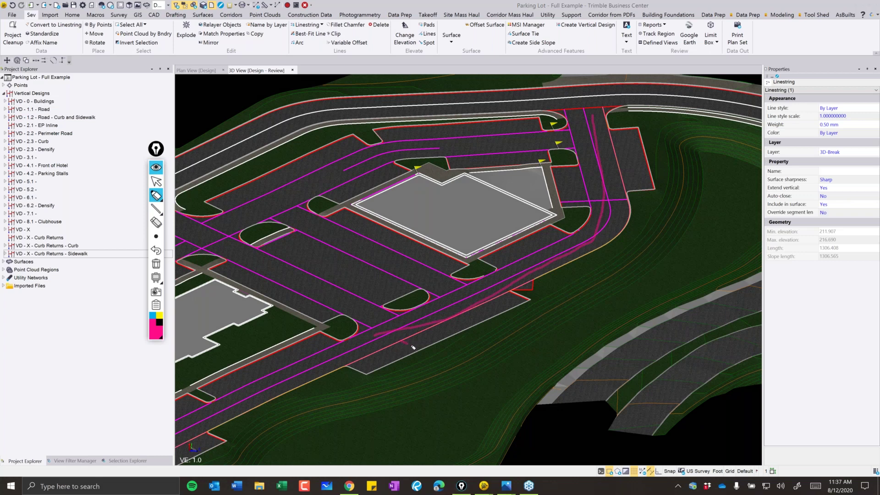
pyautogui.moveTo(404, 341); pyautogui.dragTo(455, 376)
pyautogui.moveTo(401, 338)
pyautogui.mouseDown()
pyautogui.moveTo(419, 345)
pyautogui.moveTo(373, 329)
pyautogui.mouseUp()
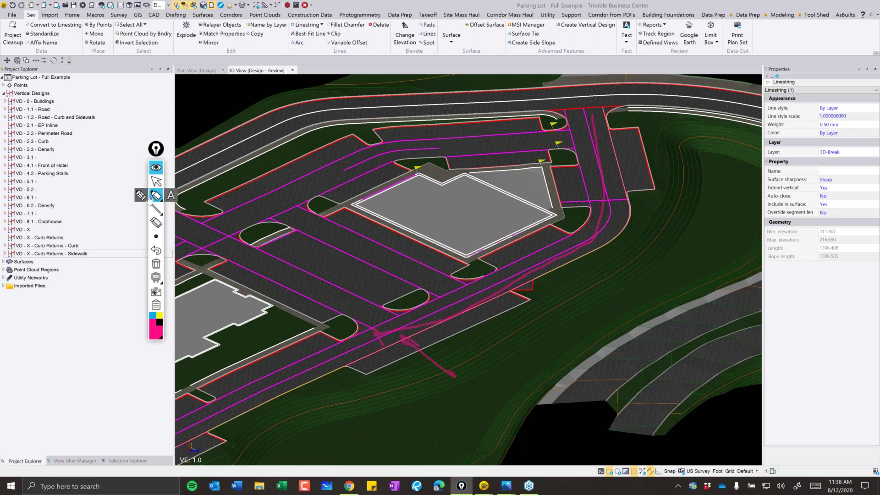
pyautogui.moveTo(159, 285)
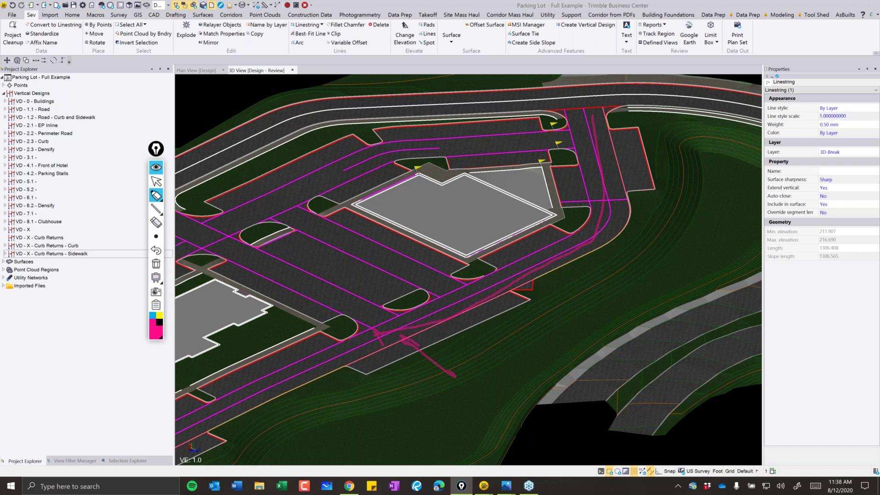
pyautogui.click(157, 305)
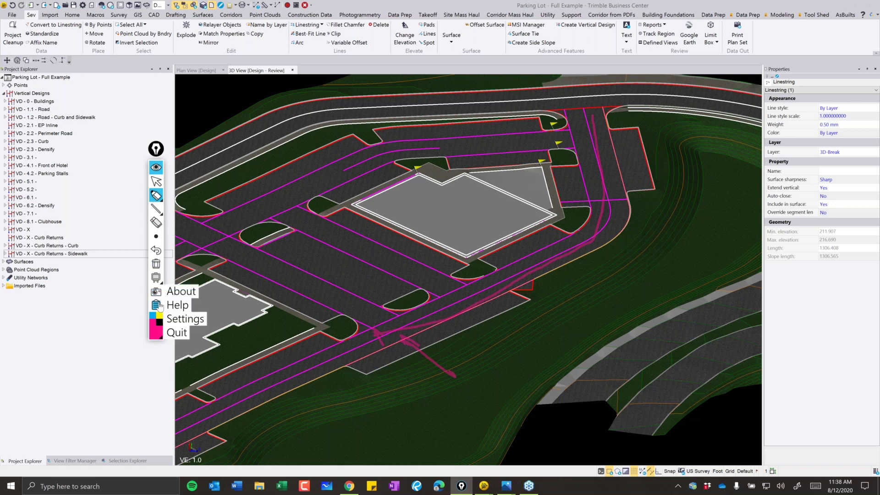
pyautogui.click(178, 335)
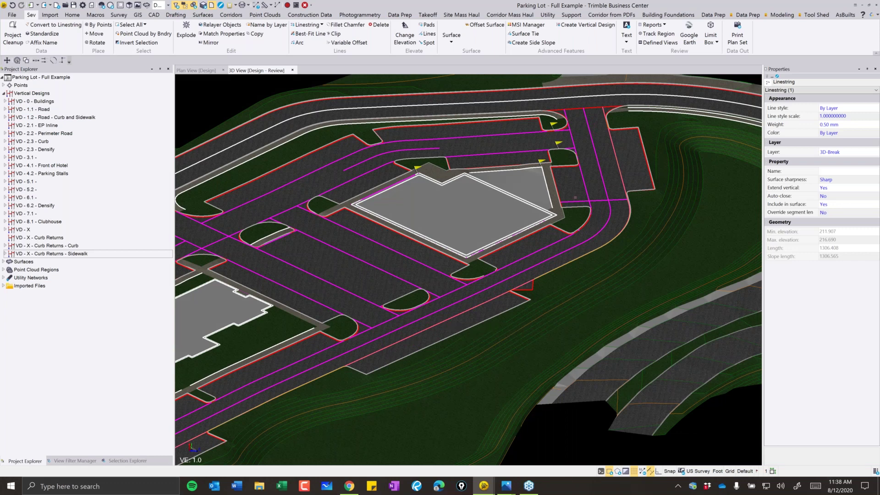
# Examine the buildings, islands and drive lanes across the whole parking lot in 3D.
pyautogui.scroll(-3, 575, 197)
pyautogui.moveTo(575, 198); pyautogui.dragTo(578, 237, button='middle')
pyautogui.scroll(3, 578, 237)
pyautogui.moveTo(578, 237); pyautogui.dragTo(552, 208, button='right')
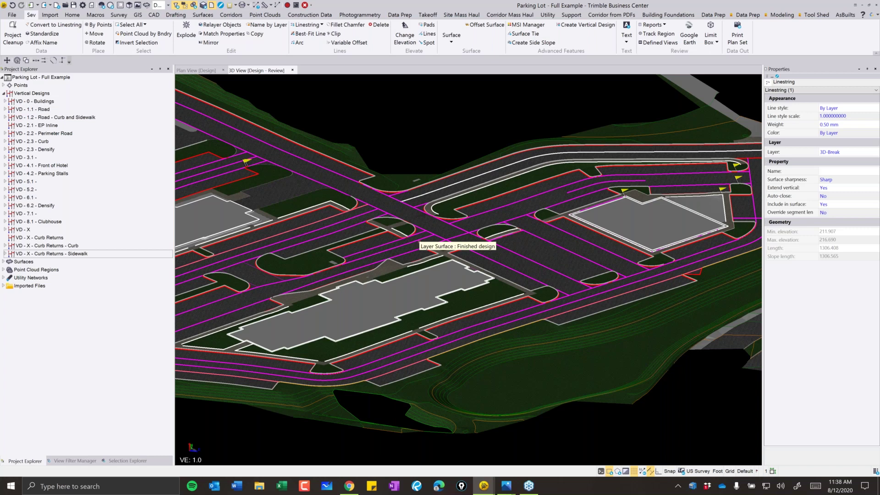
pyautogui.scroll(-2, 499, 262)
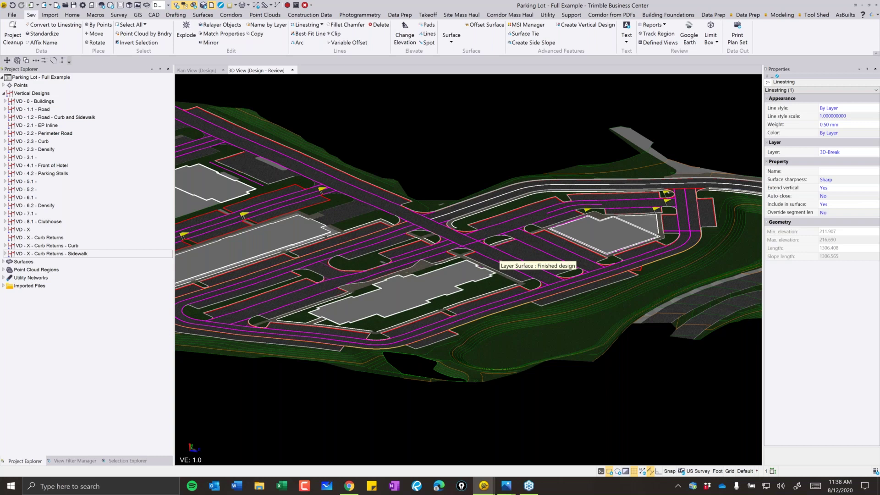
pyautogui.scroll(3, 458, 229)
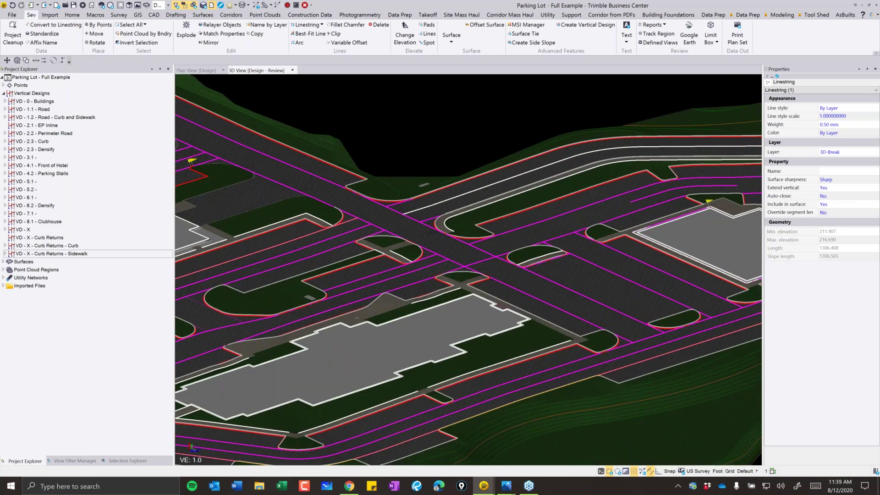
pyautogui.moveTo(474, 281); pyautogui.dragTo(499, 286, button='middle')
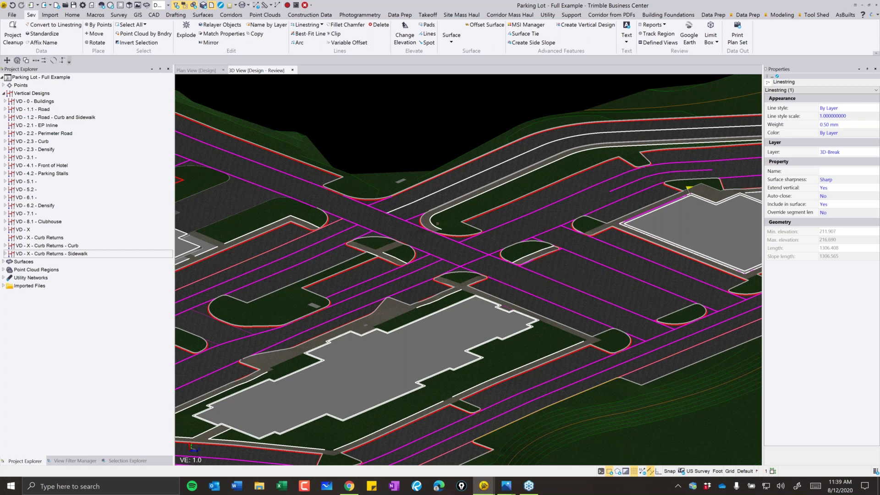
# Glance at the plan view, return to the 3D Design - Review view and select the perimeter road's centerline linestring.
pyautogui.click(210, 70)
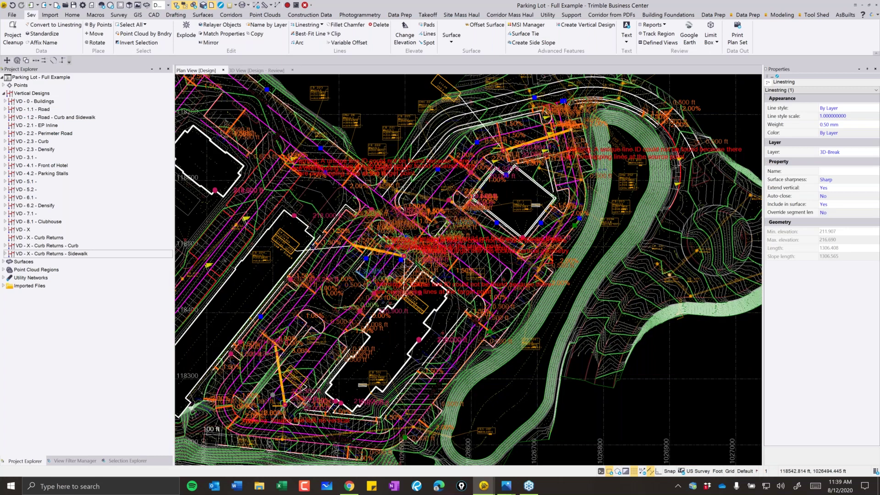
pyautogui.click(266, 71)
pyautogui.scroll(3, 488, 341)
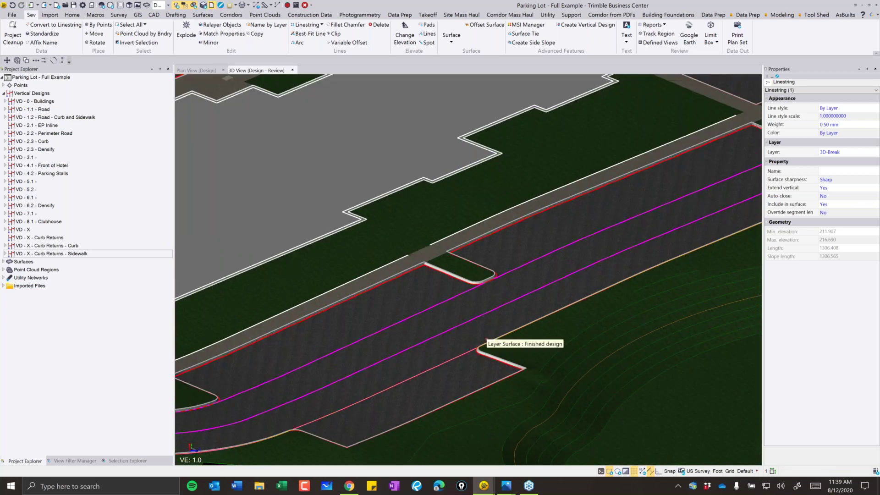
pyautogui.click(477, 316)
pyautogui.click(487, 330)
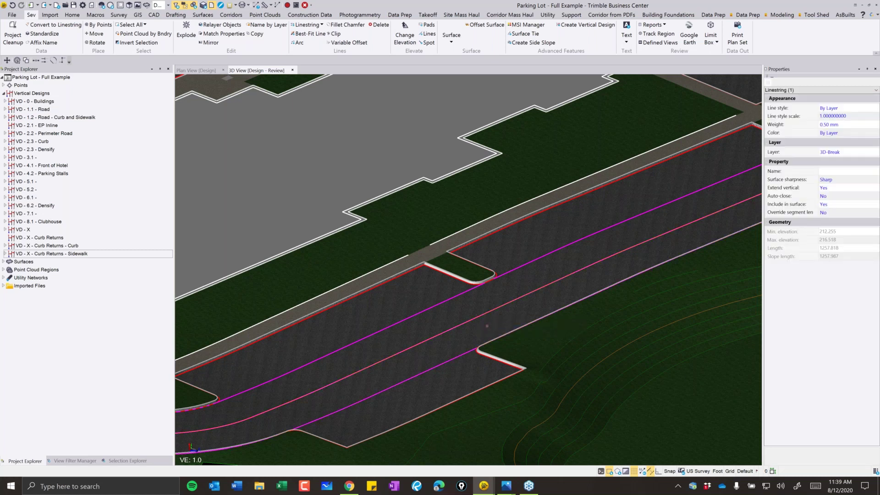
# Follow the selected perimeter road centerline in 3D past the buildings to the entrance and back, examining the adjoining curbs and islands.
pyautogui.scroll(-3, 487, 326)
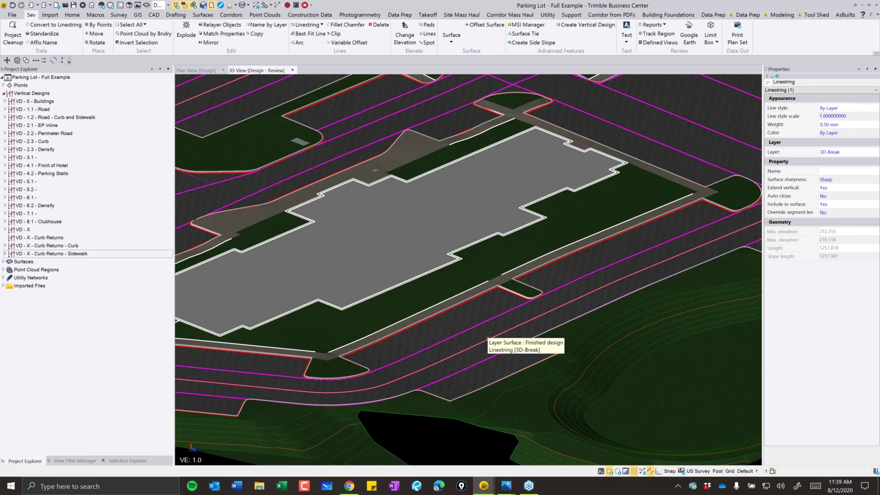
pyautogui.scroll(-1, 488, 339)
pyautogui.moveTo(477, 367); pyautogui.dragTo(598, 382, button='middle')
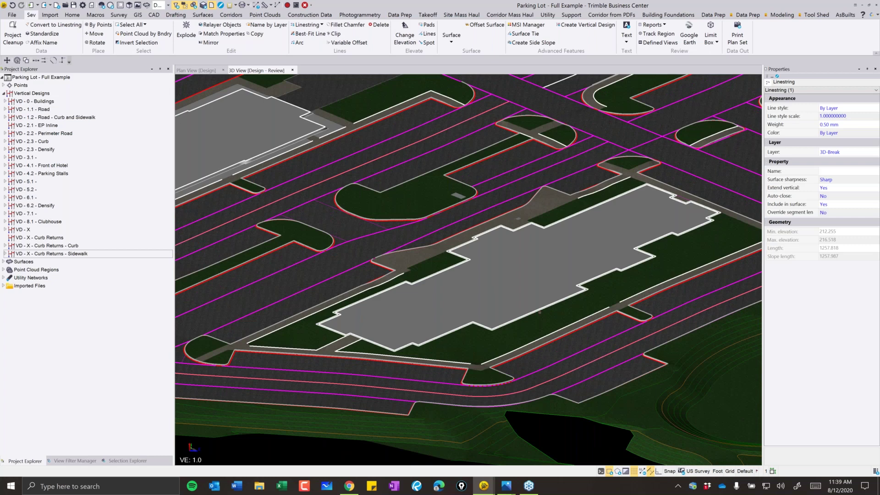
pyautogui.moveTo(568, 287); pyautogui.dragTo(403, 332, button='middle')
pyautogui.moveTo(638, 282); pyautogui.dragTo(497, 313, button='middle')
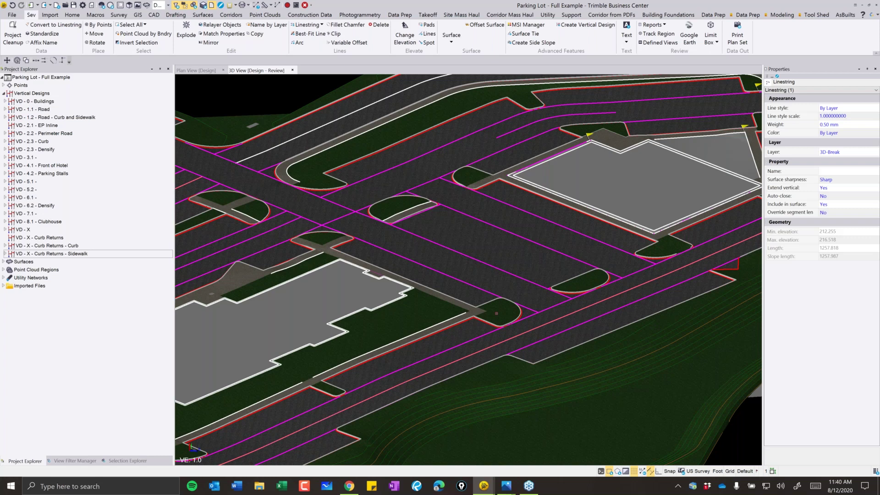
pyautogui.scroll(-3, 559, 293)
pyautogui.moveTo(692, 258); pyautogui.dragTo(569, 318, button='middle')
pyautogui.scroll(4, 565, 320)
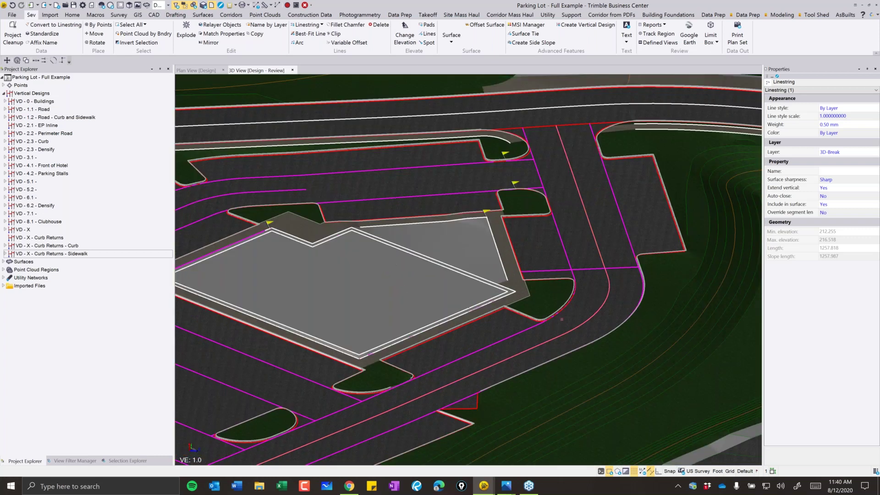
pyautogui.moveTo(566, 320); pyautogui.dragTo(458, 403, button='right')
pyautogui.scroll(3, 528, 347)
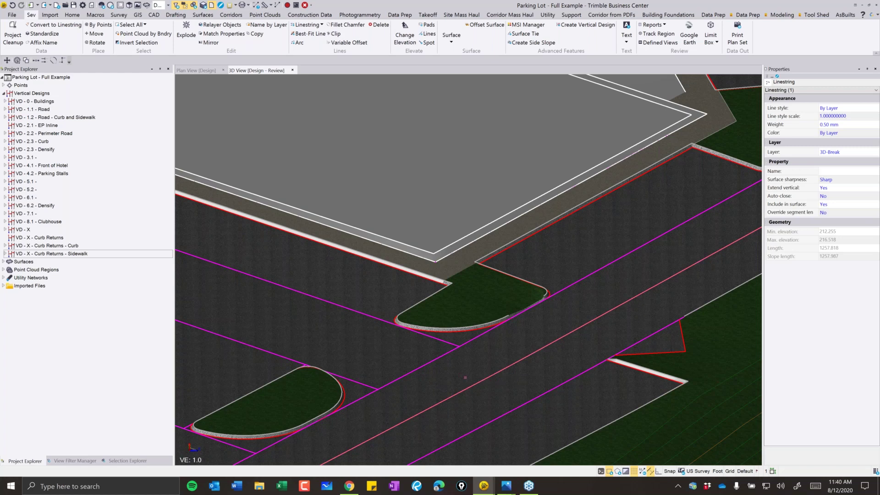
pyautogui.scroll(-2, 468, 372)
pyautogui.moveTo(466, 381); pyautogui.dragTo(548, 299, button='middle')
pyautogui.moveTo(385, 414); pyautogui.dragTo(546, 311, button='middle')
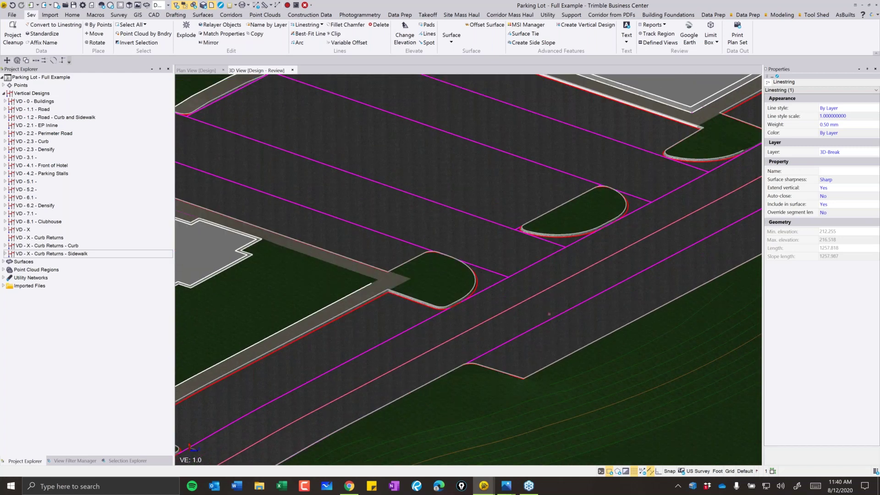
pyautogui.scroll(-2, 549, 314)
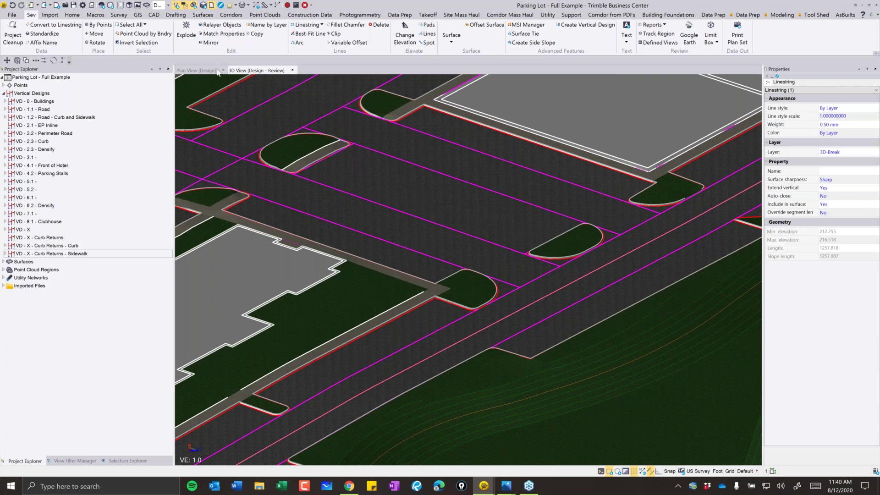
# Switch to the Design plan view and select the 3D-Break linestring in the drive lane southwest of catch basin CB 22B.
pyautogui.click(214, 71)
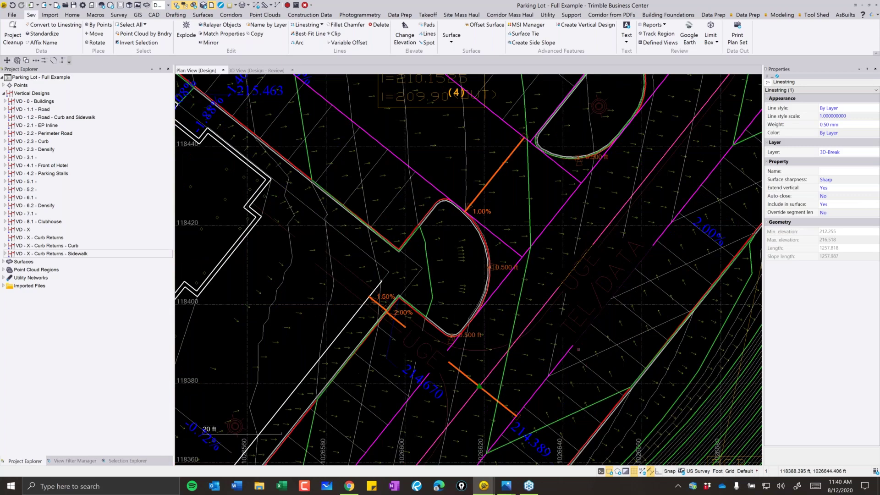
pyautogui.scroll(-5, 571, 344)
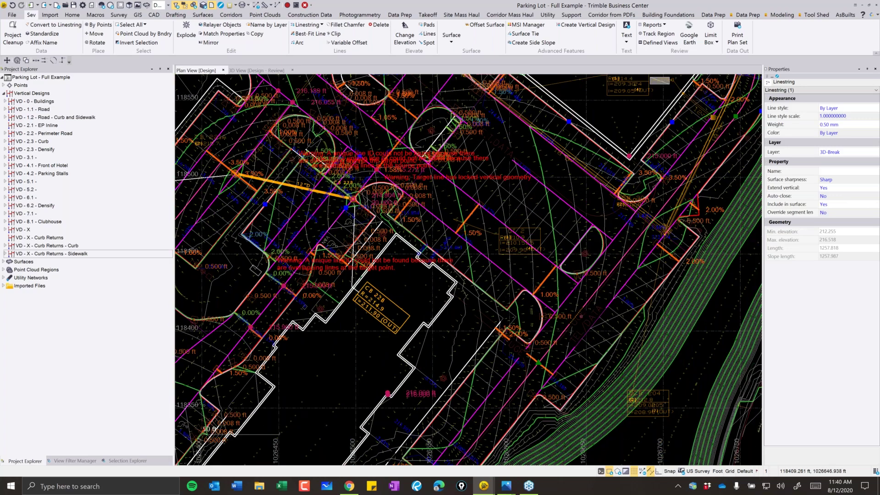
pyautogui.moveTo(578, 314); pyautogui.dragTo(492, 348, button='middle')
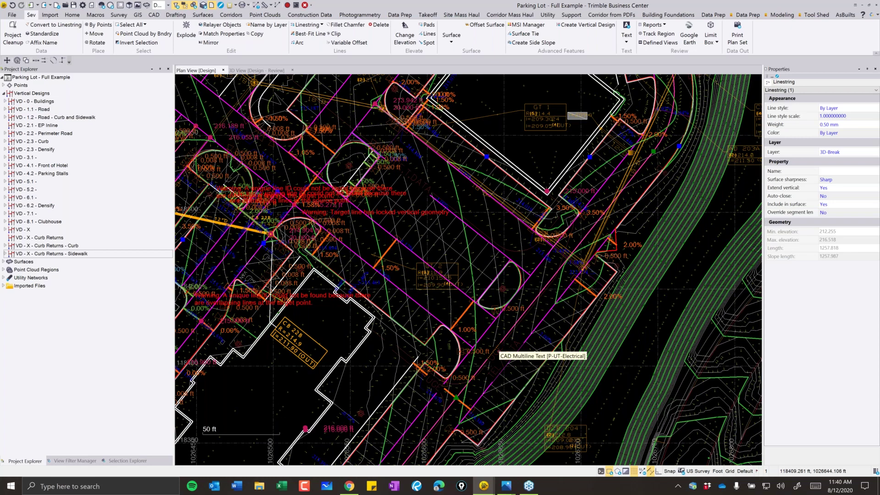
pyautogui.scroll(1, 181, 255)
pyautogui.moveTo(181, 254); pyautogui.dragTo(300, 276, button='middle')
pyautogui.scroll(3, 298, 275)
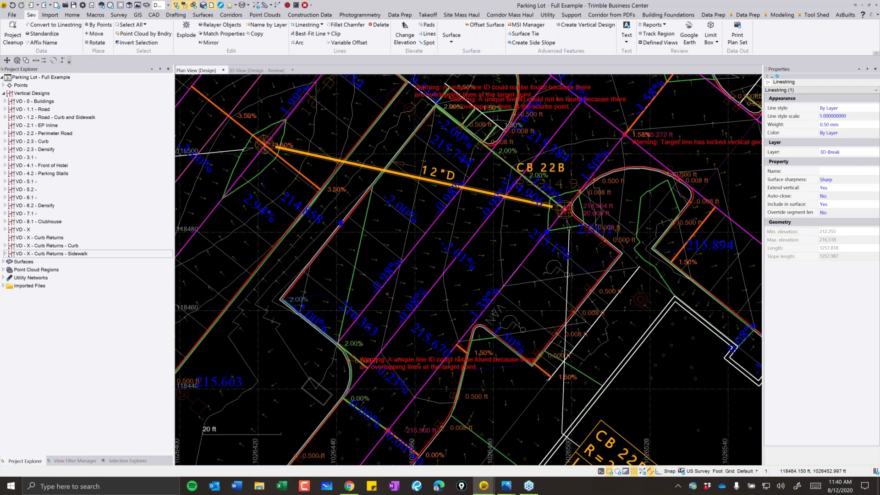
pyautogui.click(368, 302)
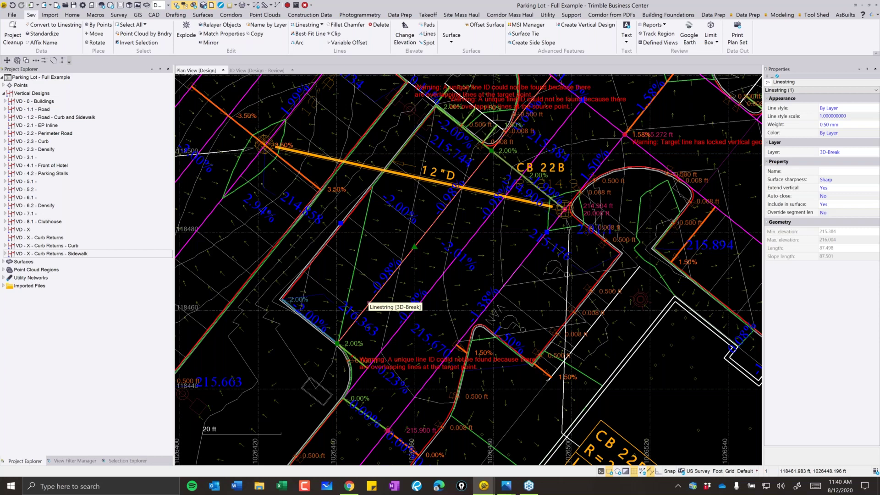
# Select the CB 22B label in the plan and hide its "P-UT-Drain Text" layer, returning to the list of vertical designs.
pyautogui.scroll(-2, 368, 303)
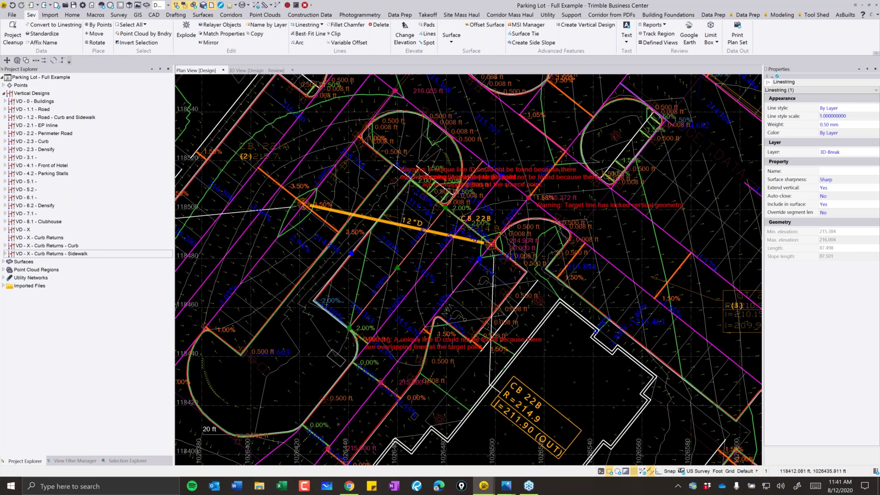
pyautogui.scroll(3, 534, 204)
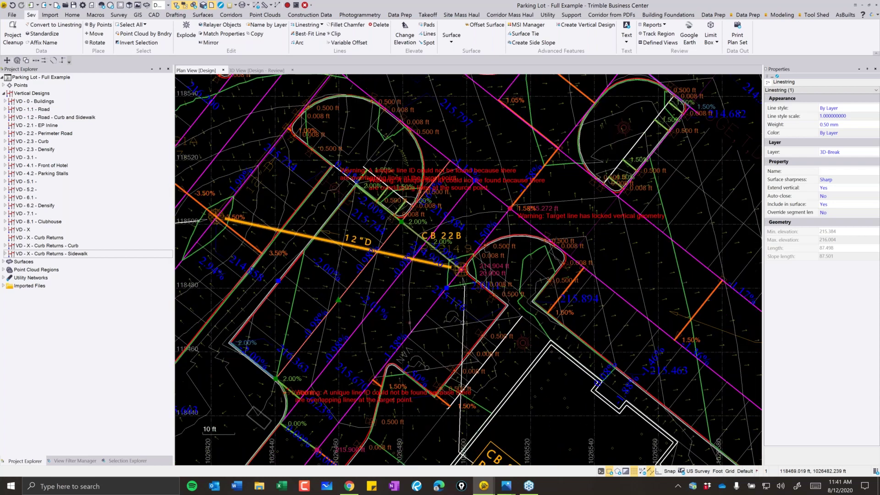
pyautogui.moveTo(398, 368); pyautogui.dragTo(403, 389, button='middle')
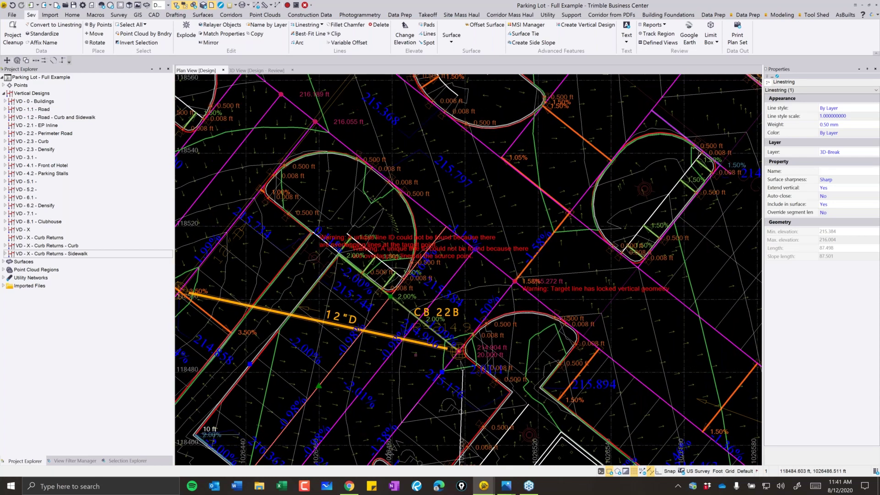
pyautogui.scroll(3, 475, 319)
pyautogui.moveTo(527, 333); pyautogui.dragTo(492, 318, button='middle')
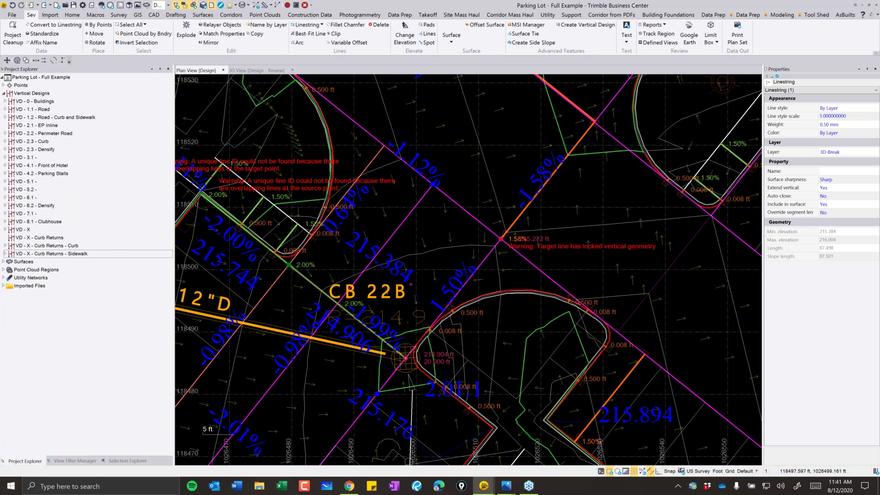
pyautogui.click(402, 292)
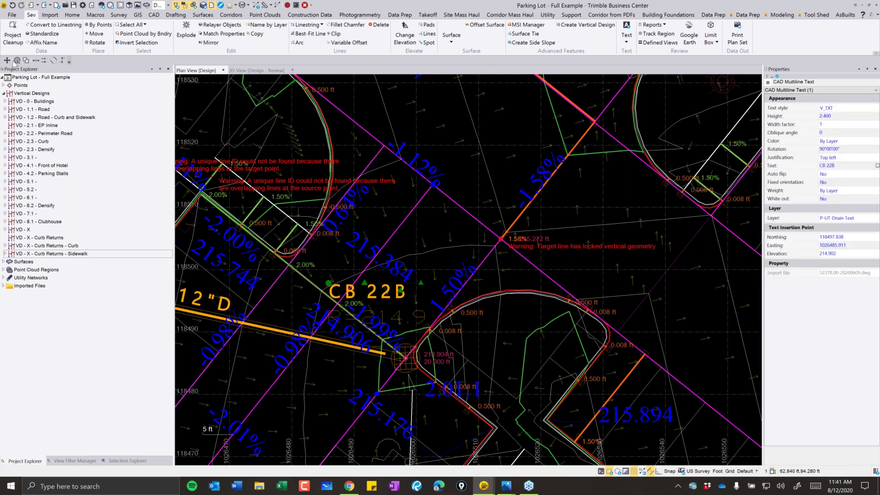
pyautogui.click(75, 461)
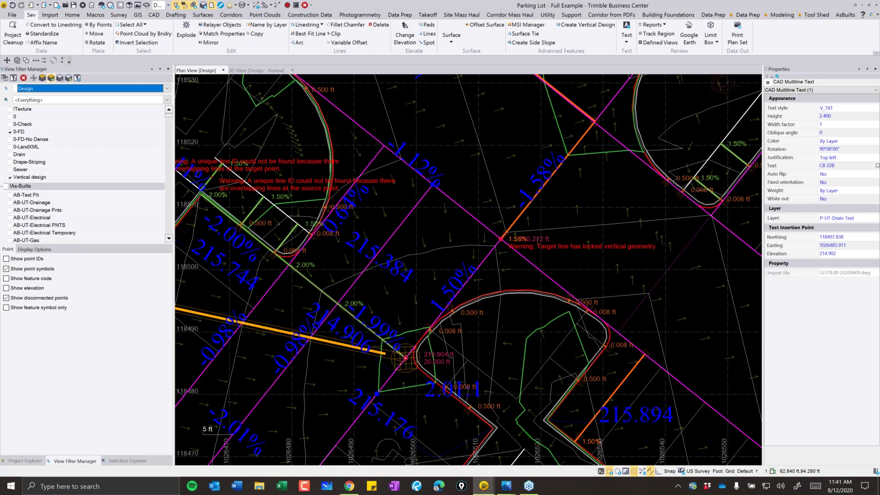
pyautogui.click(42, 460)
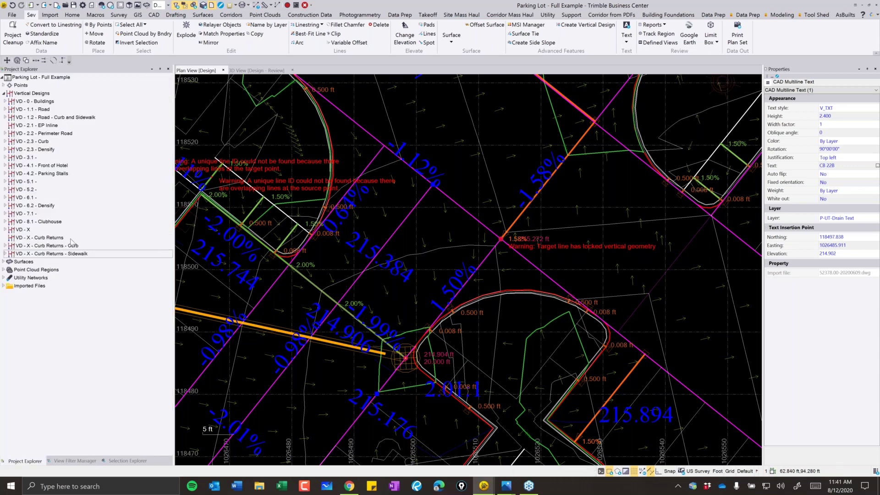
# Select the VD - X - Curb Returns vertical design and arrange the 3D Design - Review view below the plan, framing the rounded parking island.
pyautogui.click(39, 238)
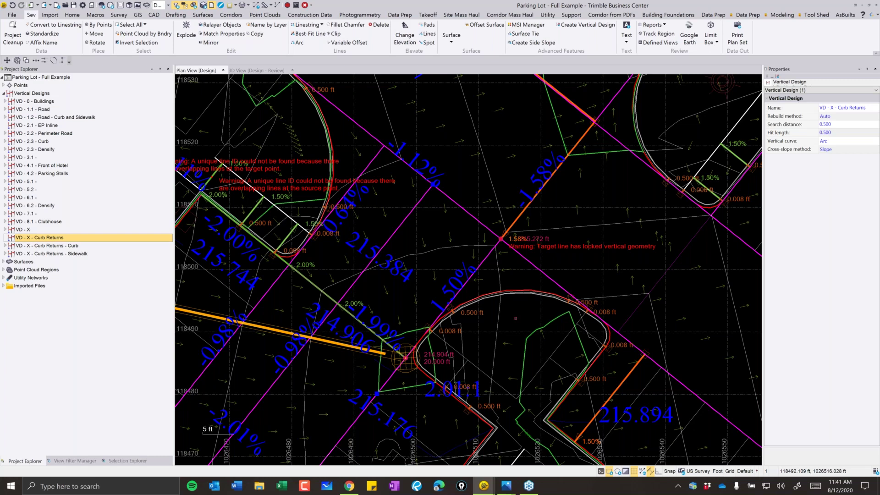
pyautogui.click(248, 71)
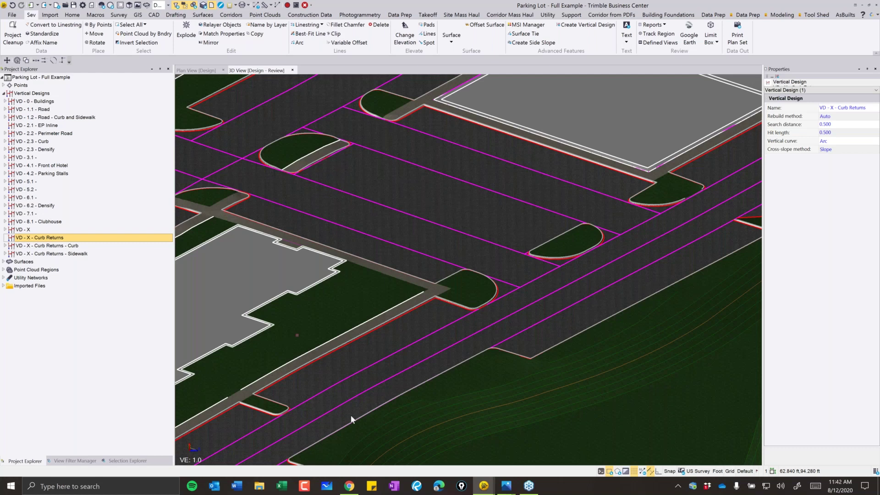
pyautogui.moveTo(351, 415); pyautogui.dragTo(350, 416)
pyautogui.scroll(4, 415, 198)
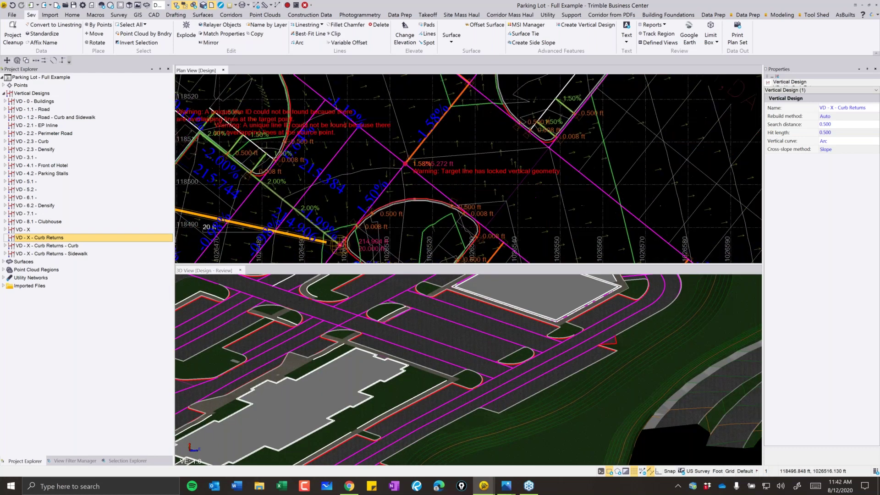
pyautogui.scroll(3, 416, 199)
pyautogui.scroll(5, 337, 331)
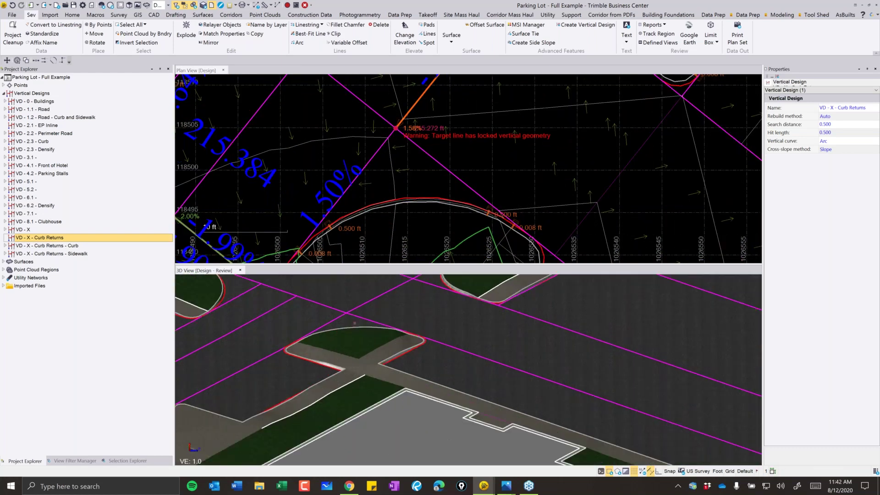
pyautogui.scroll(1, 399, 365)
pyautogui.scroll(1, 398, 365)
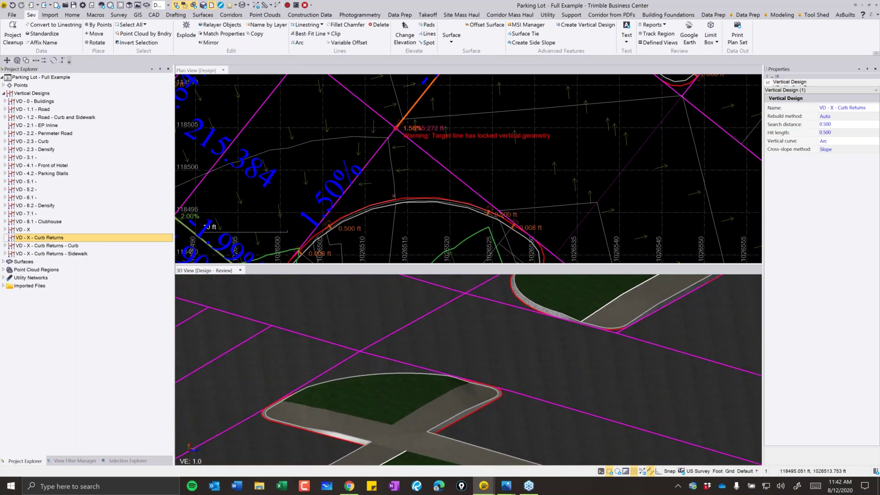
pyautogui.moveTo(395, 203); pyautogui.dragTo(400, 163, button='middle')
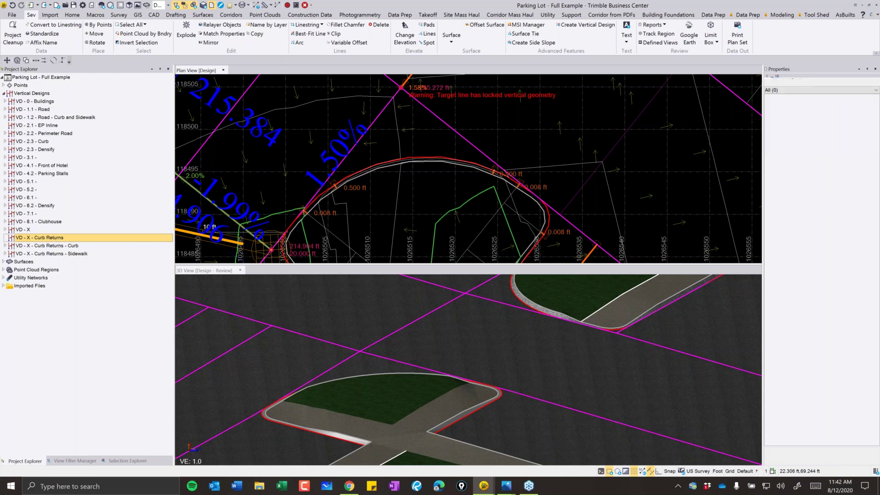
# Select the child lines of the VD - X - Curb Returns vertical design.
pyautogui.rightClick(47, 238)
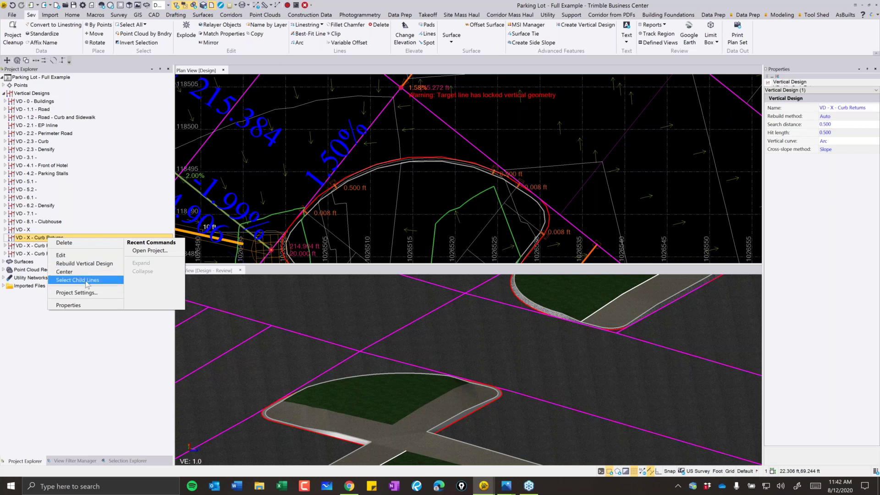
pyautogui.click(80, 280)
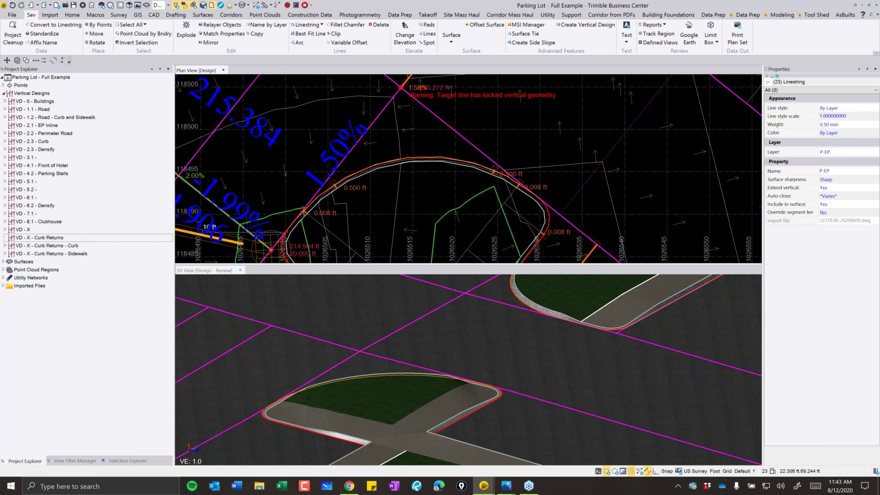
pyautogui.click(74, 239)
pyautogui.rightClick(73, 238)
pyautogui.click(102, 279)
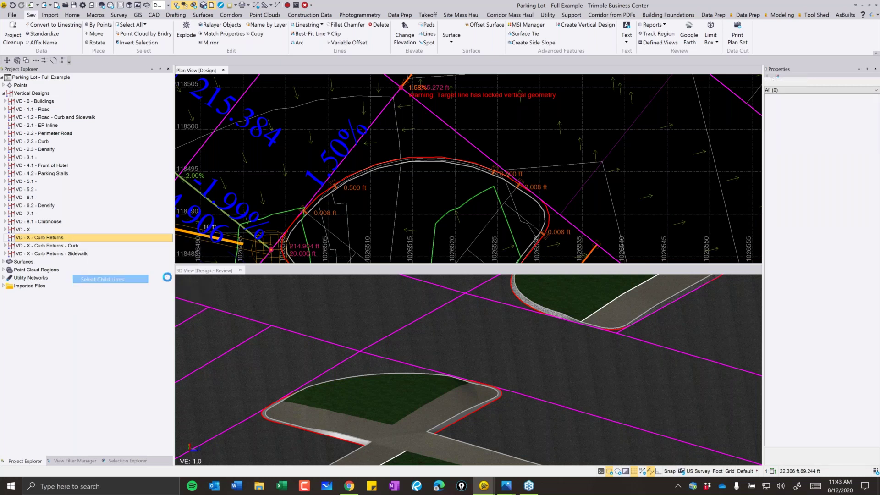
# Start Elevate Lines with intersecting-line VPI placement and set the curb return child lines as the lines to elevate.
pyautogui.click(429, 34)
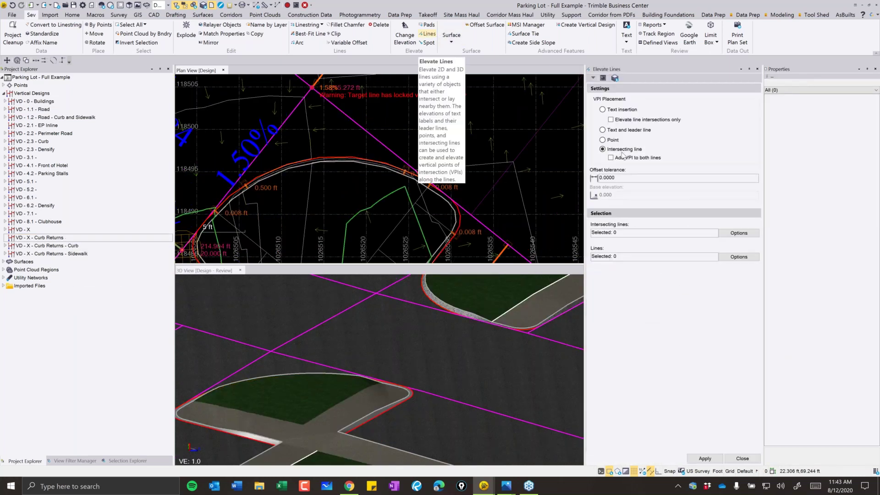
pyautogui.click(635, 256)
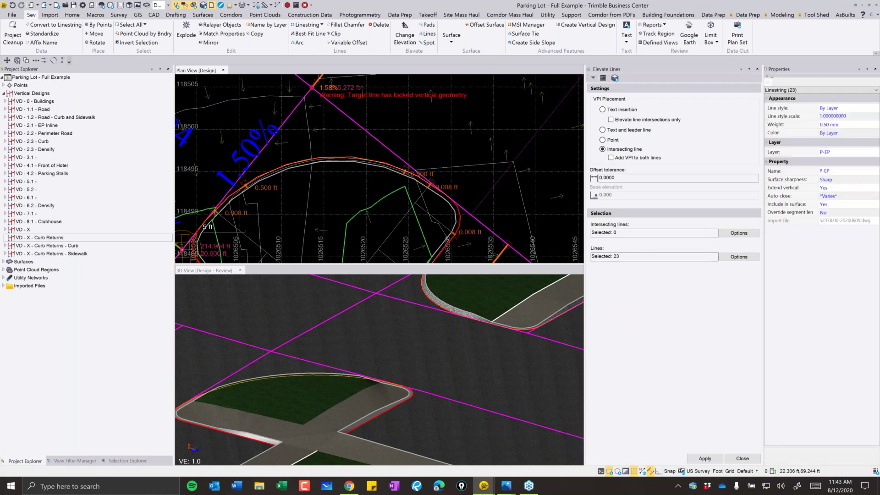
pyautogui.click(654, 233)
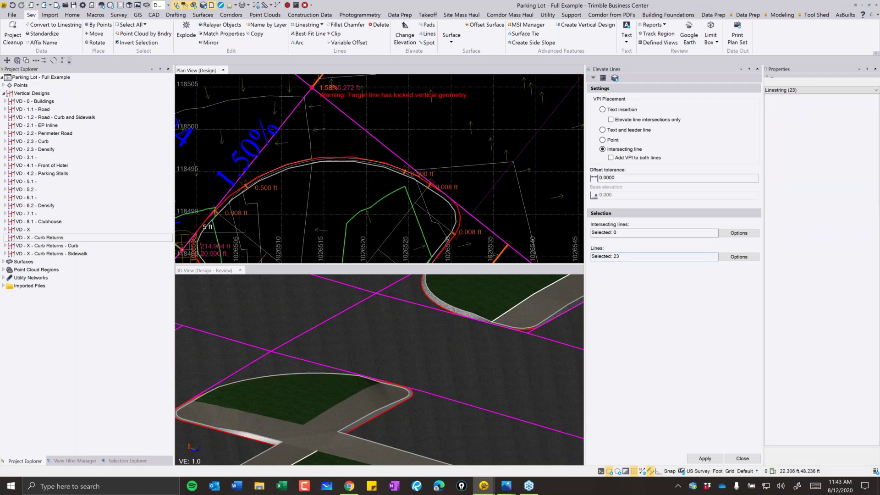
pyautogui.moveTo(321, 138); pyautogui.dragTo(409, 193, button='middle')
pyautogui.click(654, 233)
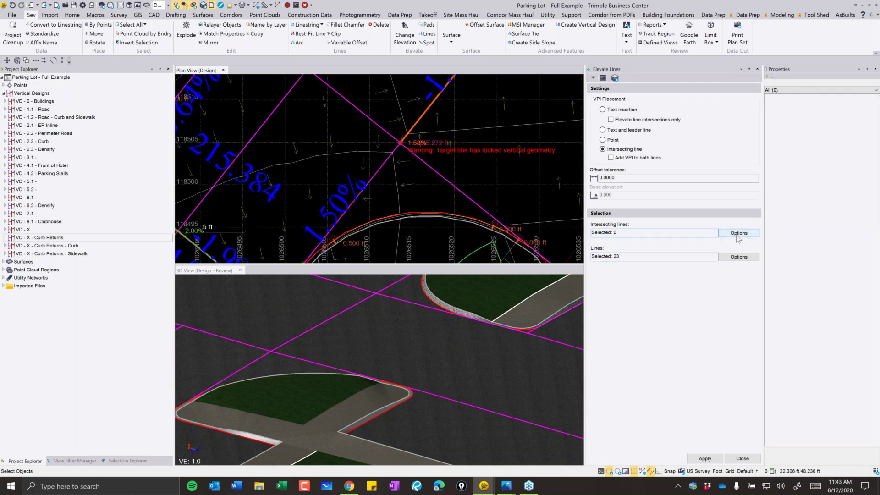
# Try to assign the 3D-Break layer's lines as the intersecting lines for the elevation.
pyautogui.click(738, 233)
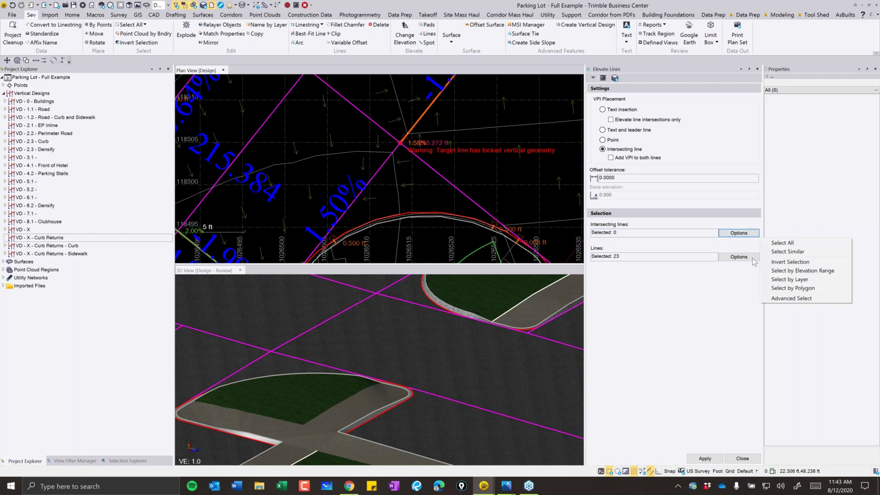
pyautogui.click(786, 279)
pyautogui.click(459, 190)
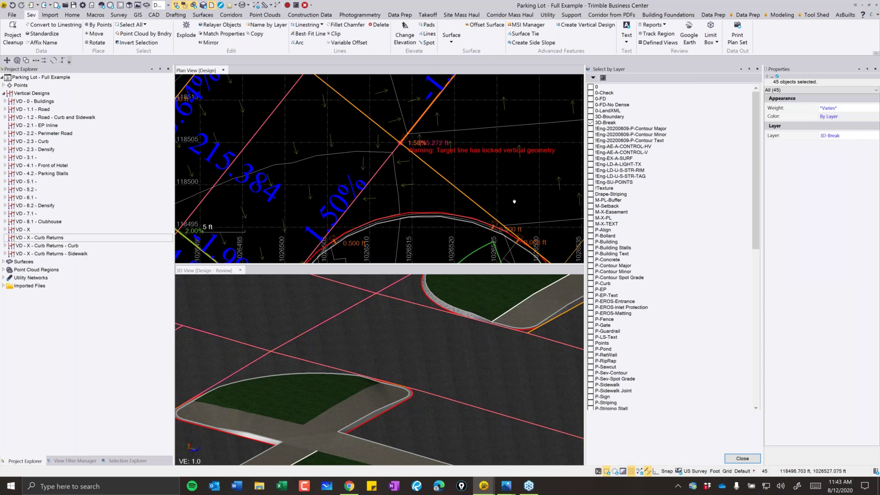
pyautogui.moveTo(514, 212); pyautogui.dragTo(514, 200, button='middle')
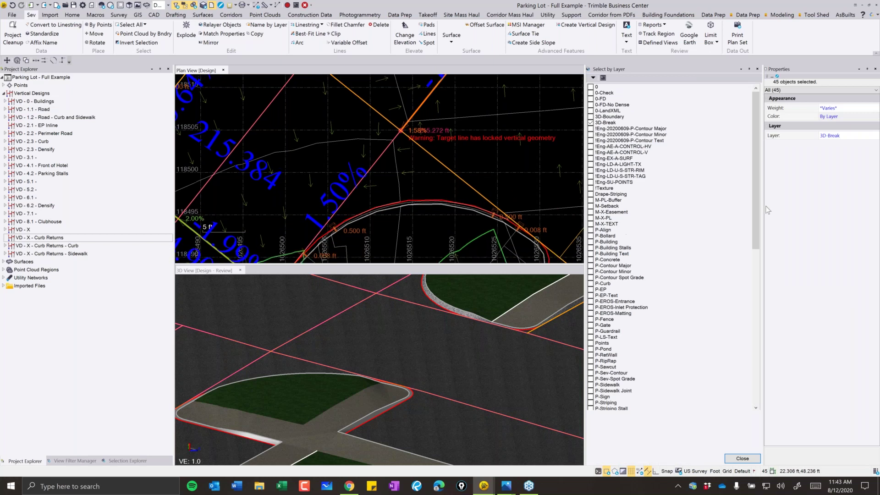
pyautogui.click(741, 459)
pyautogui.click(742, 458)
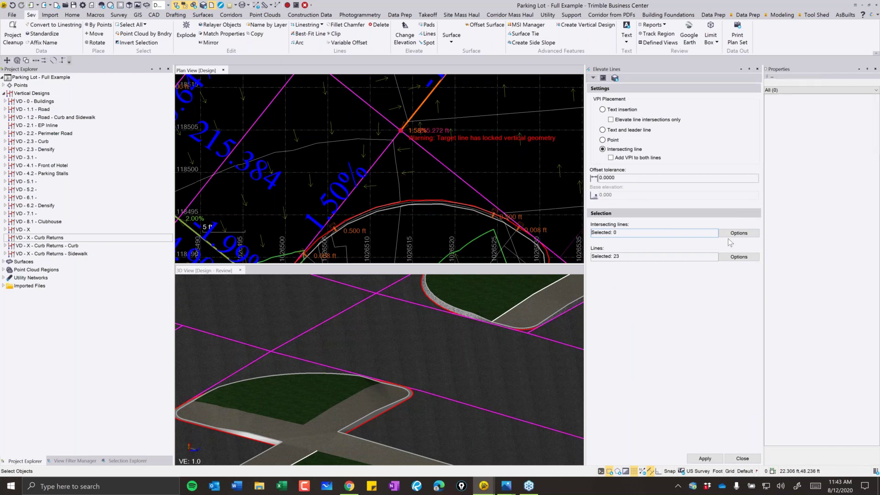
# Use all lines on the 3D-Break layer as the intersecting lines and elevate the curb return lines from them.
pyautogui.click(739, 233)
pyautogui.click(787, 280)
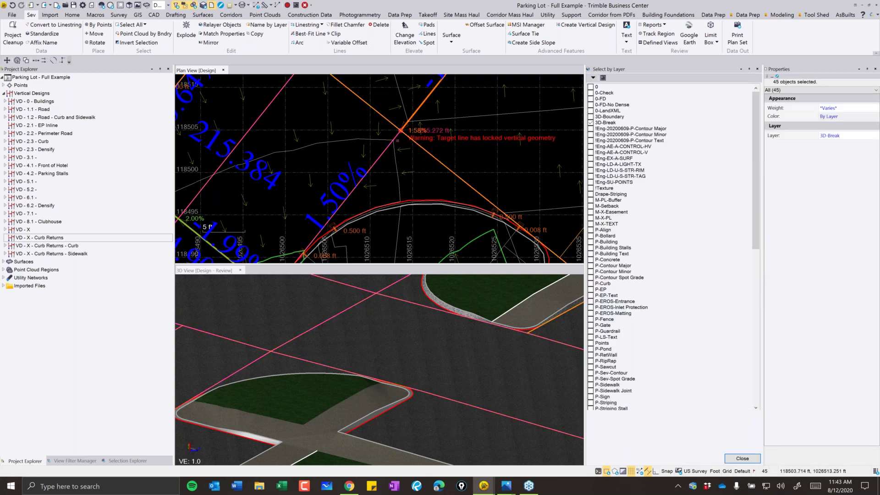
pyautogui.click(396, 137)
pyautogui.click(417, 155)
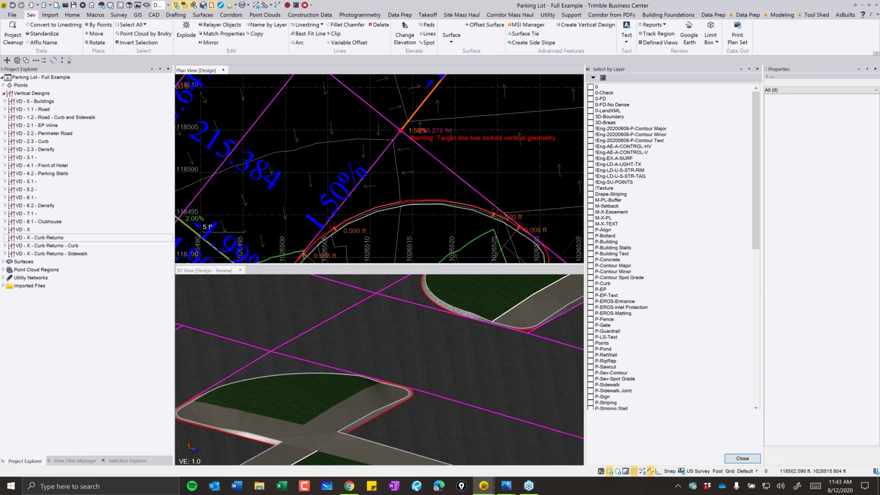
pyautogui.click(753, 459)
pyautogui.click(709, 457)
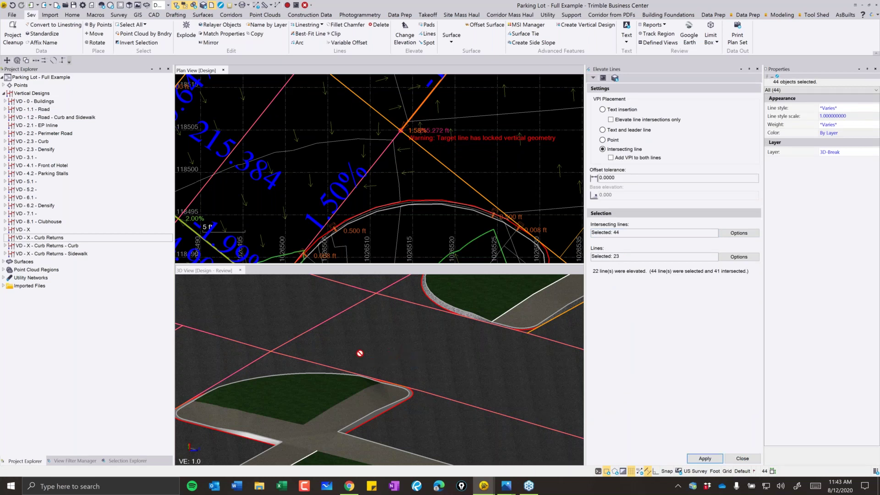
pyautogui.moveTo(360, 353); pyautogui.dragTo(442, 334, button='middle')
pyautogui.press('Escape')
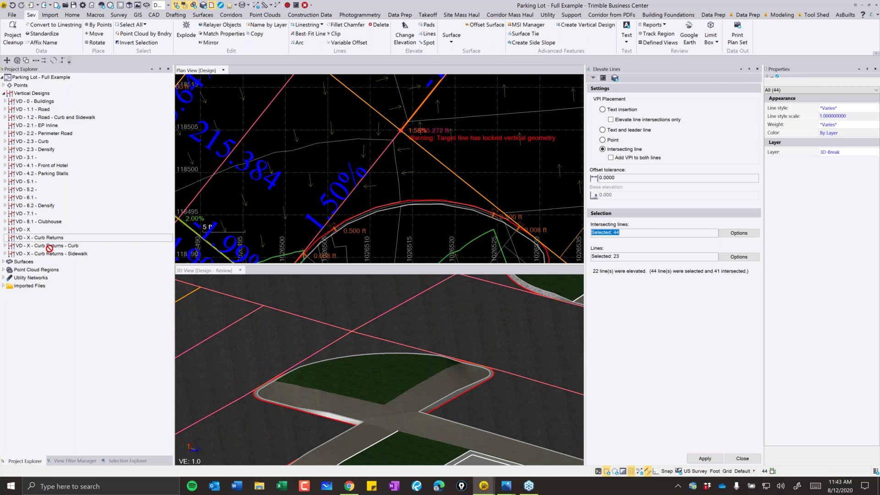
# Rebuild the VD - X - Curb Returns - Curb vertical design.
pyautogui.click(47, 246)
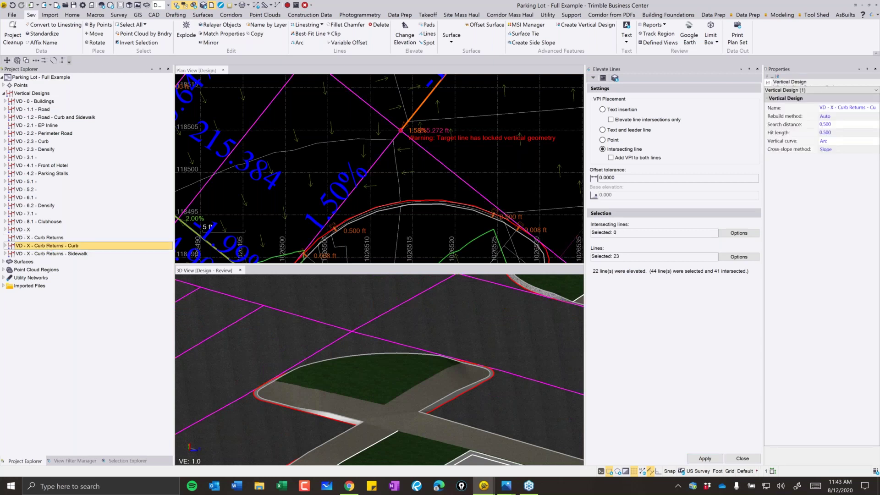
pyautogui.rightClick(48, 246)
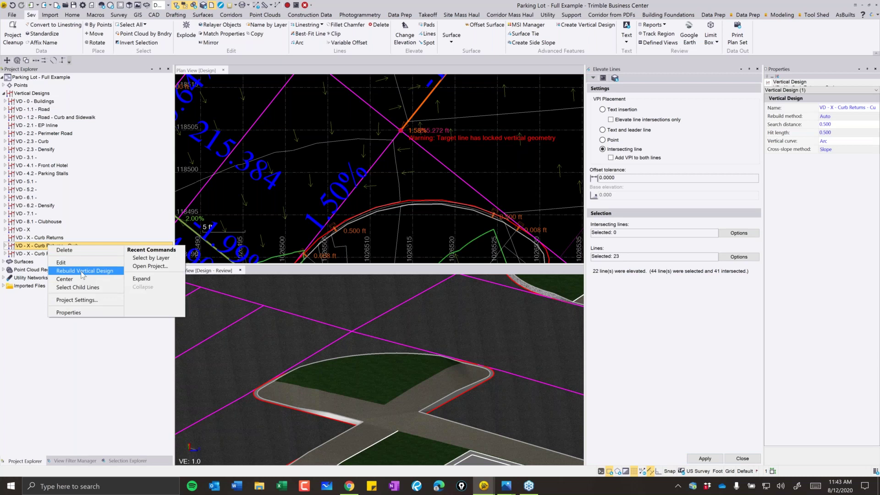
pyautogui.click(83, 272)
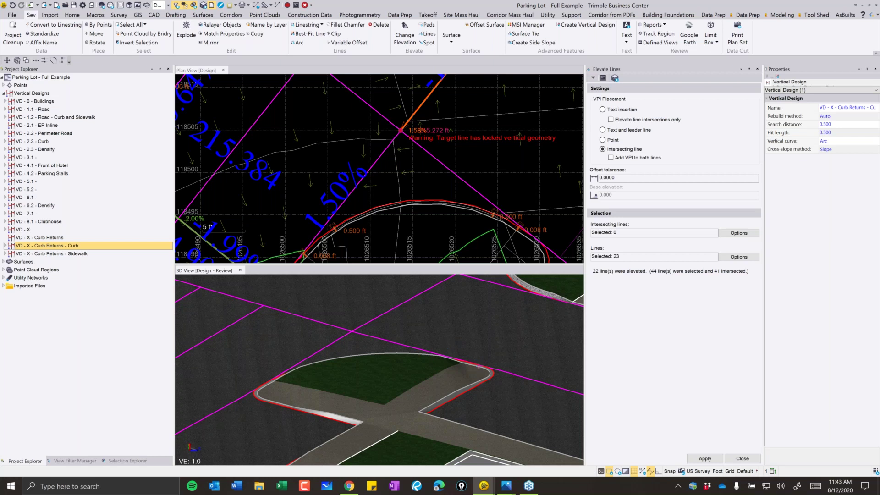
# Select the child lines of VD - X - Curb Returns - Curb to inspect the curbs around a parking island in 3D.
pyautogui.scroll(5, 391, 372)
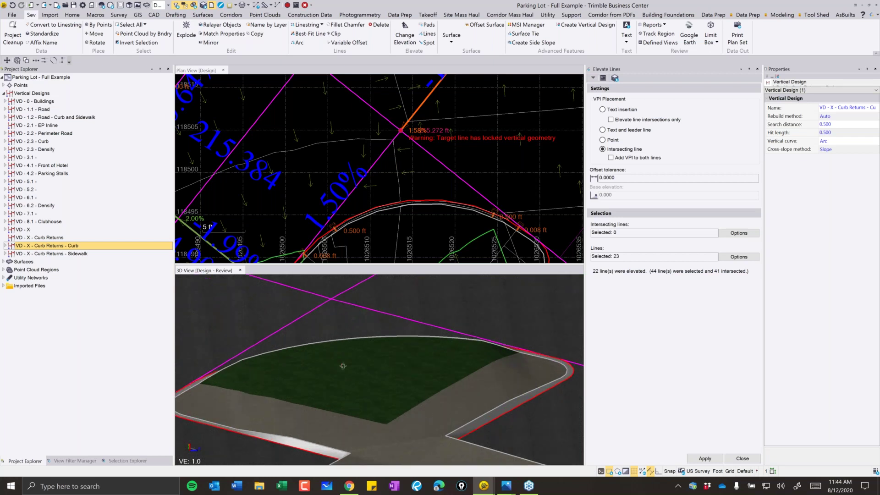
pyautogui.scroll(-6, 391, 372)
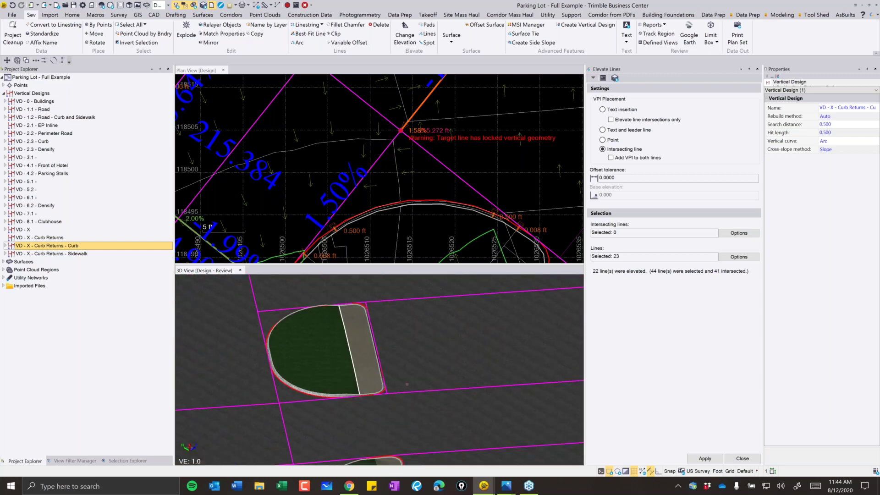
pyautogui.scroll(4, 337, 352)
pyautogui.moveTo(429, 336); pyautogui.dragTo(419, 372, button='middle')
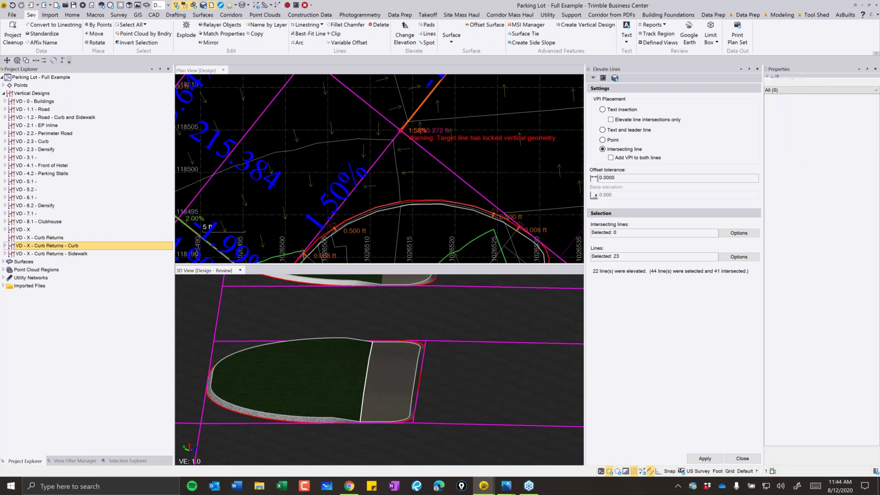
pyautogui.rightClick(60, 248)
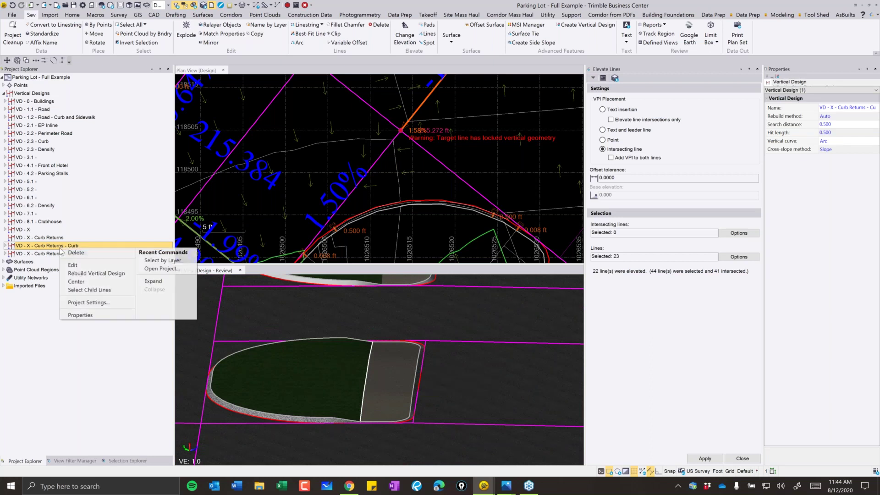
pyautogui.click(91, 291)
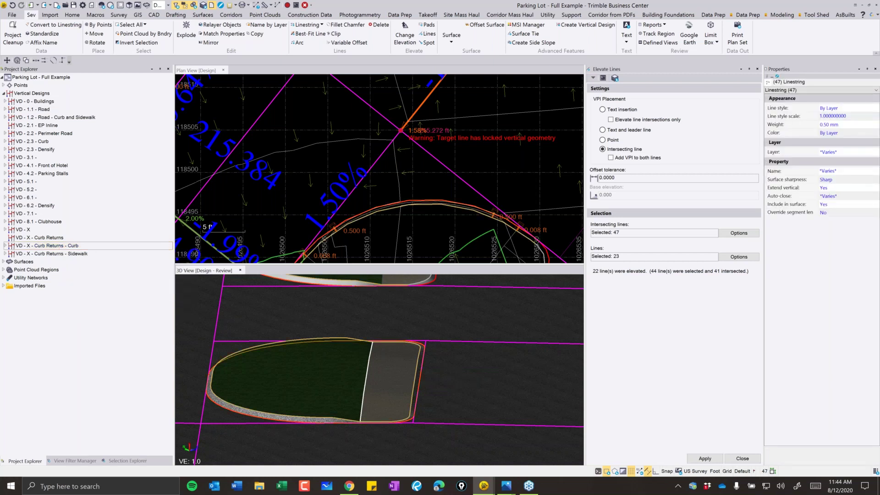
# Clear the line selection and look over the curb returns and islands across the whole parking lot in 3D.
pyautogui.scroll(-4, 214, 341)
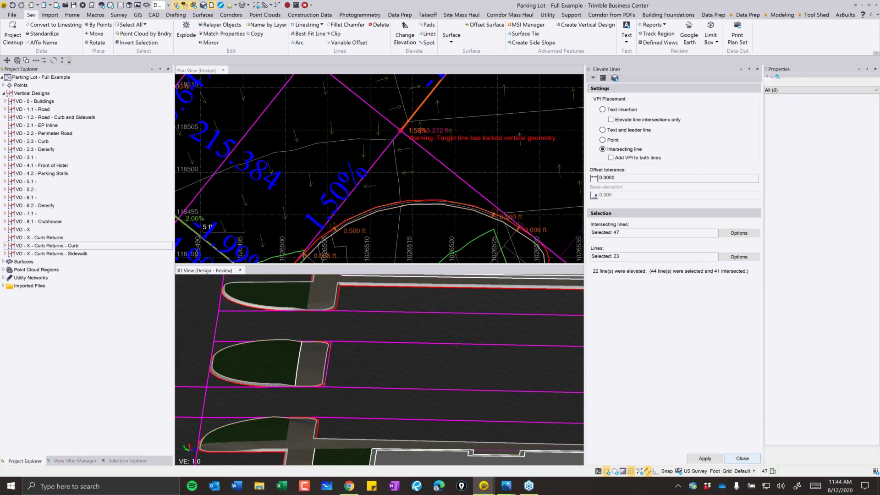
pyautogui.scroll(-5, 426, 354)
pyautogui.moveTo(426, 353); pyautogui.dragTo(509, 430, button='middle')
pyautogui.click(509, 430)
pyautogui.scroll(1, 412, 403)
pyautogui.scroll(-3, 367, 344)
pyautogui.moveTo(367, 342); pyautogui.dragTo(373, 367, button='middle')
pyautogui.moveTo(373, 367); pyautogui.dragTo(392, 366, button='right')
pyautogui.scroll(6, 373, 366)
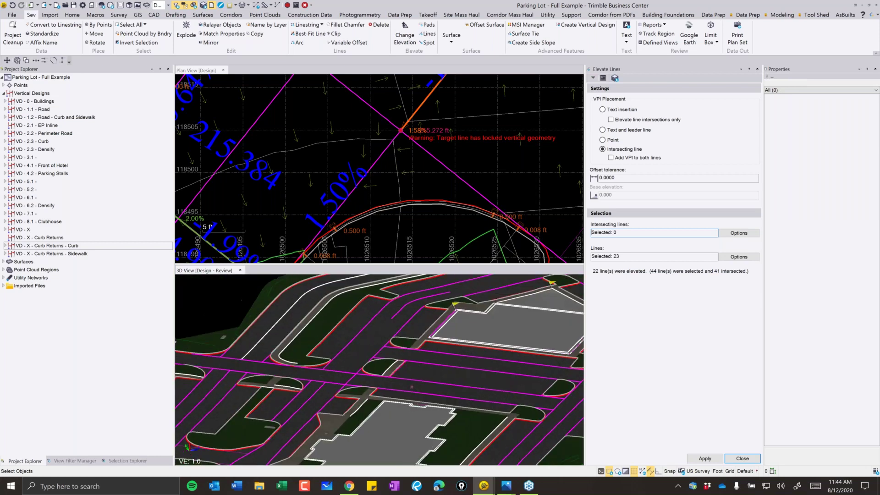
# Examine up close in 3D the island where the sidewalks cross and the adjoining curb and sidewalk along the building.
pyautogui.scroll(6, 372, 367)
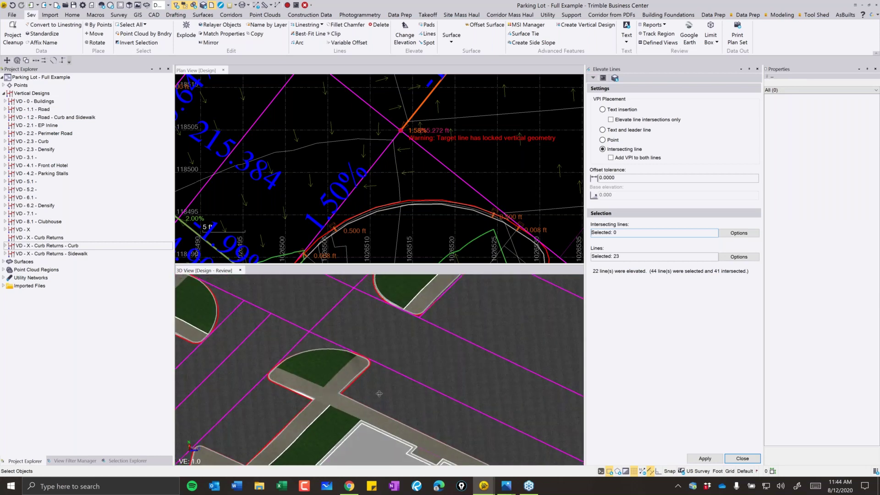
pyautogui.moveTo(384, 353); pyautogui.dragTo(392, 378, button='middle')
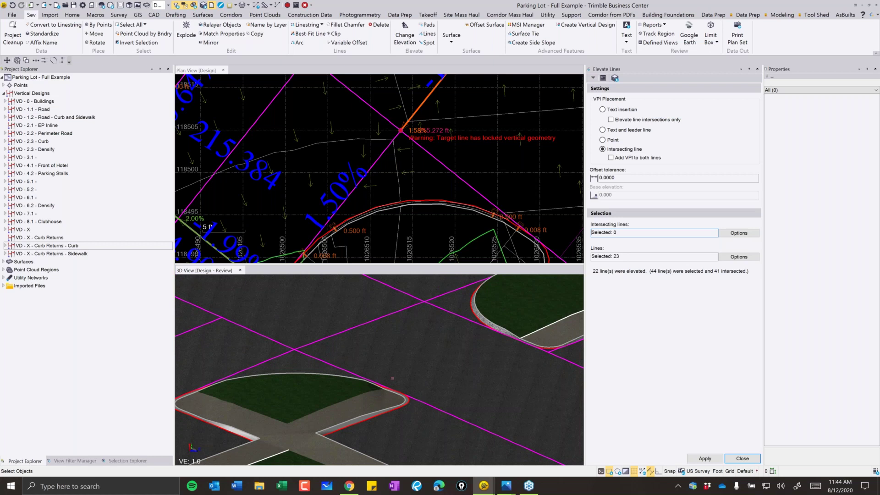
pyautogui.scroll(2, 396, 399)
pyautogui.moveTo(375, 399); pyautogui.dragTo(409, 388, button='right')
pyautogui.scroll(2, 423, 377)
pyautogui.keyDown('shift'); pyautogui.moveTo(408, 389); pyautogui.dragTo(424, 388, button='middle'); pyautogui.keyUp('shift')
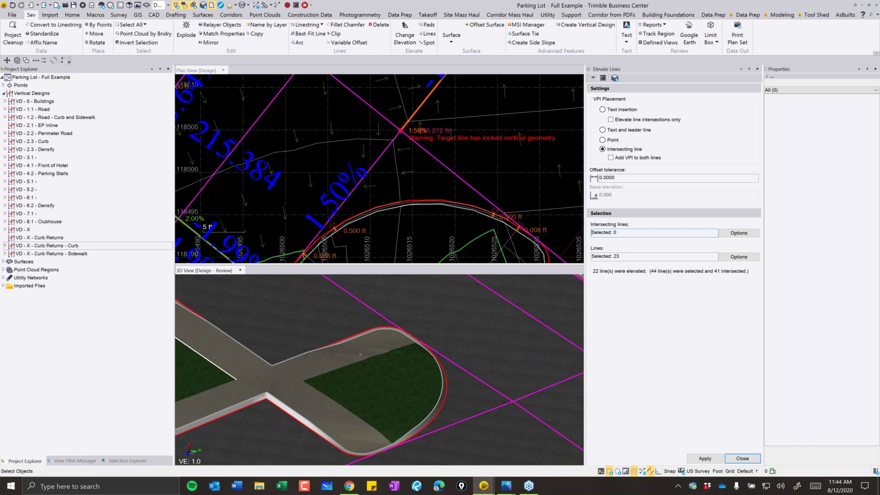
pyautogui.keyDown('shift'); pyautogui.moveTo(364, 353); pyautogui.dragTo(371, 355, button='middle'); pyautogui.keyUp('shift')
pyautogui.scroll(-3, 371, 355)
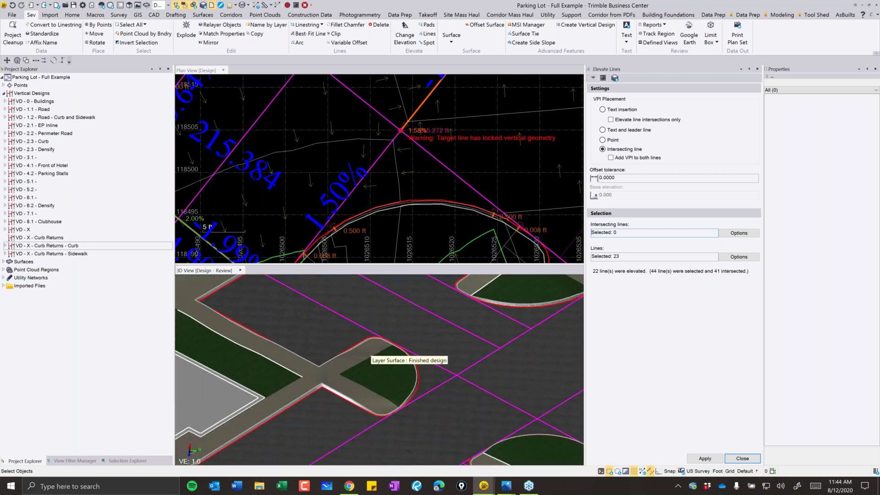
pyautogui.scroll(5, 369, 355)
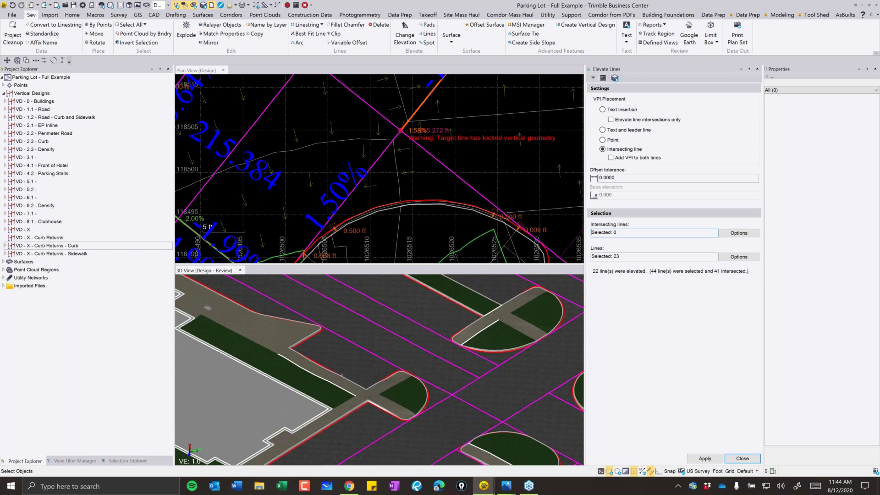
pyautogui.scroll(2, 380, 369)
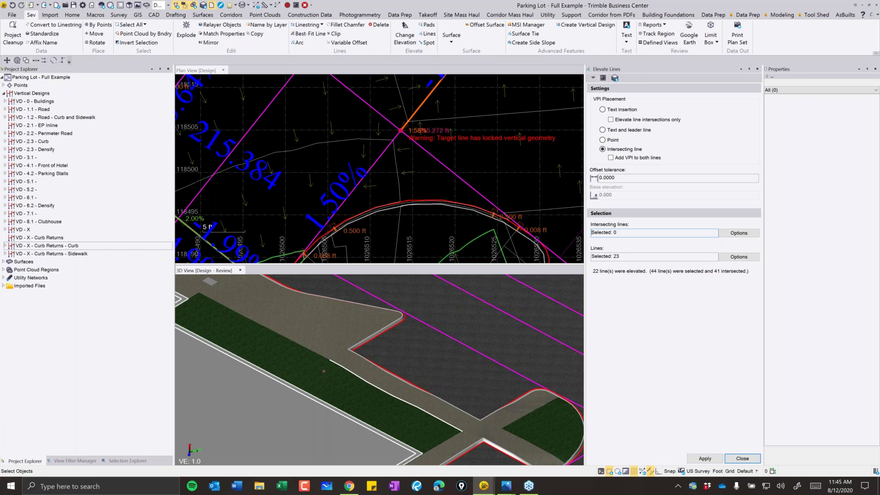
# Close the Elevate Lines command and look over the building, islands and curb returns of the parking lot in 3D.
pyautogui.scroll(-4, 324, 372)
pyautogui.moveTo(323, 372); pyautogui.dragTo(339, 423, button='middle')
pyautogui.click(742, 458)
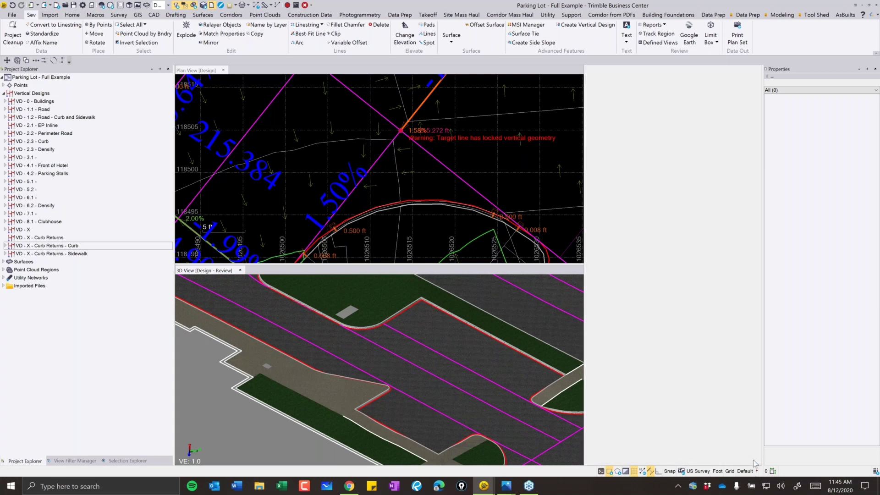
pyautogui.scroll(-2, 531, 357)
pyautogui.moveTo(532, 335); pyautogui.dragTo(515, 372, button='middle')
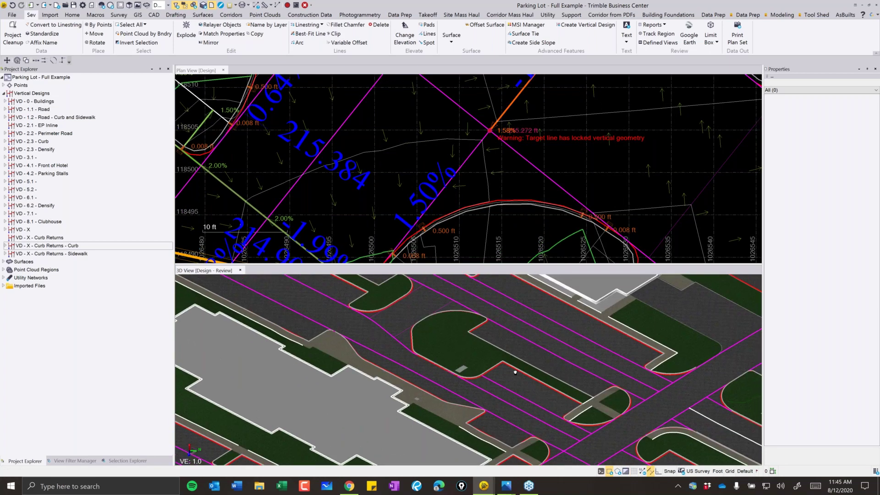
pyautogui.scroll(-2, 522, 363)
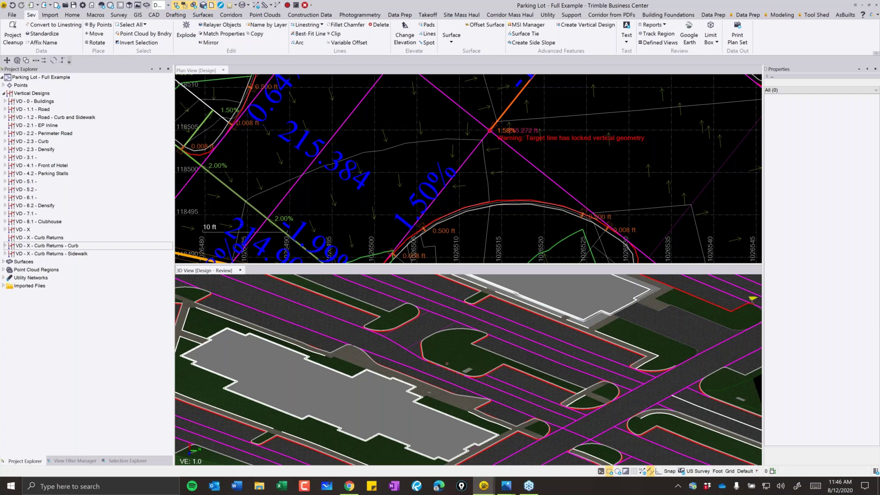
# Switch to Chrome and search the web for "sitevision" in a new tab.
pyautogui.click(354, 490)
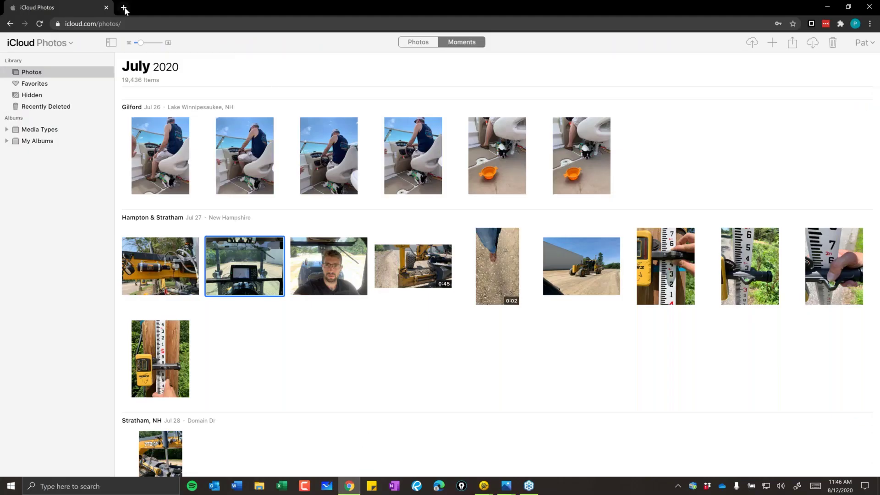
pyautogui.hotkey('ctrl', 't')
pyautogui.write('sitevi')
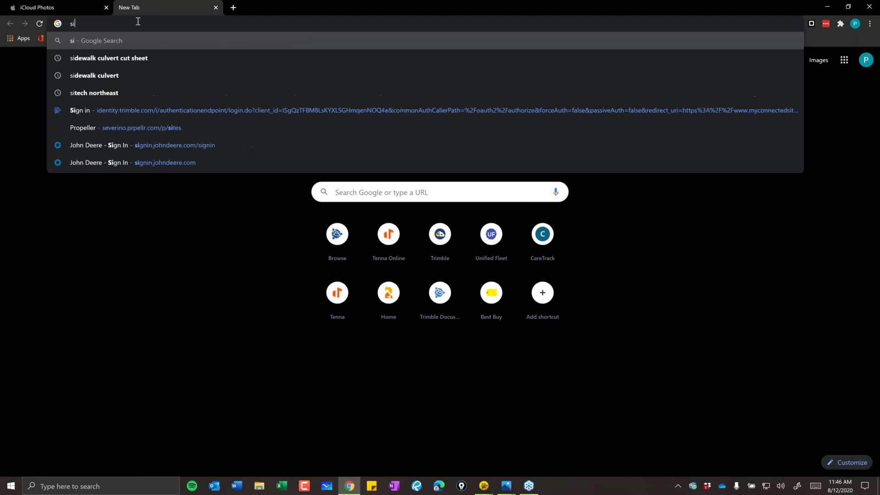
pyautogui.write('sion')
pyautogui.press('Return')
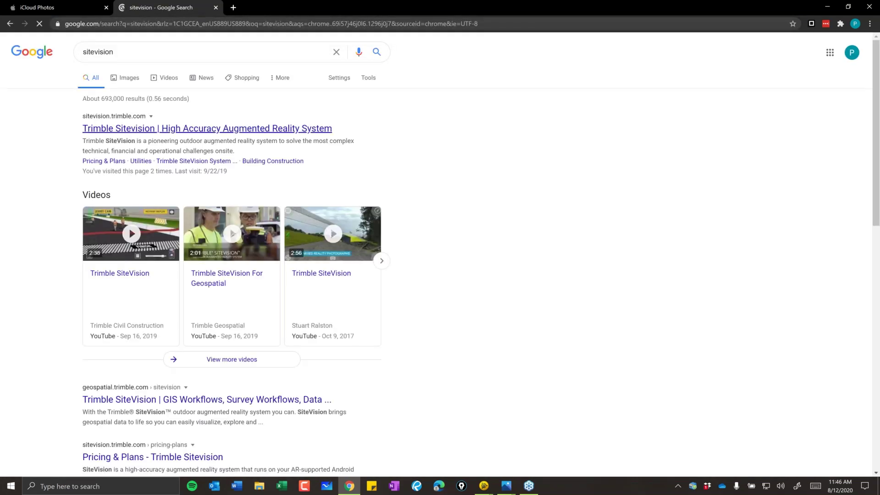
# Browse the SiteVision image results and preview the augmented reality picture of a modelled road with yellow lane markings.
pyautogui.click(168, 79)
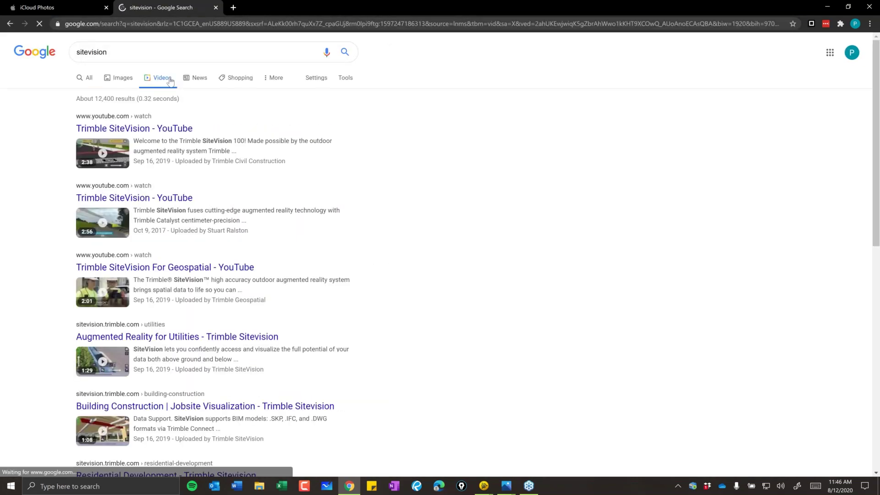
pyautogui.click(131, 81)
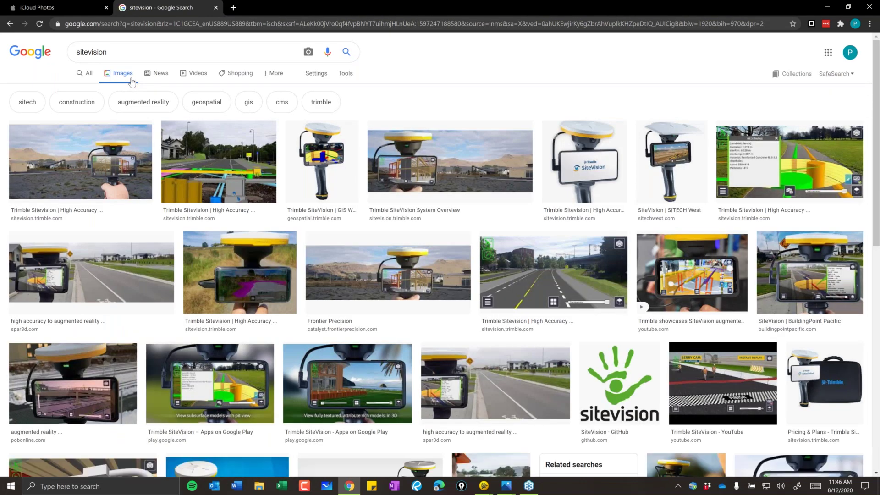
pyautogui.click(514, 269)
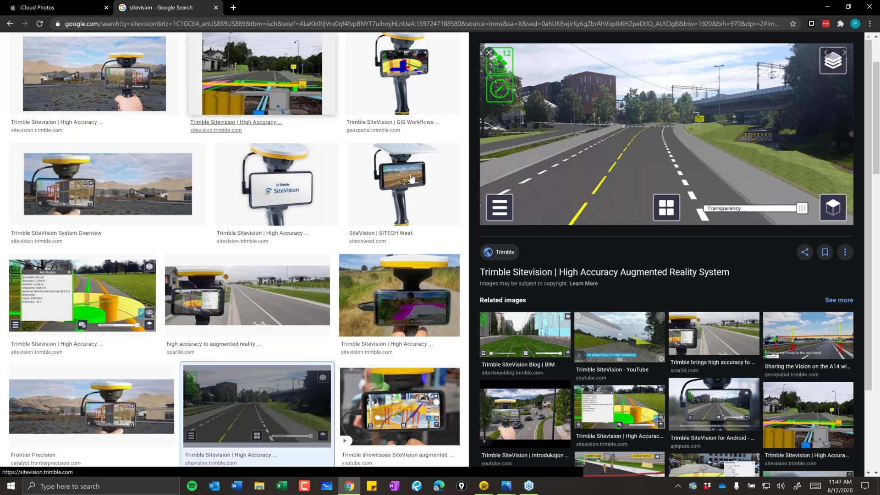
pyautogui.click(342, 441)
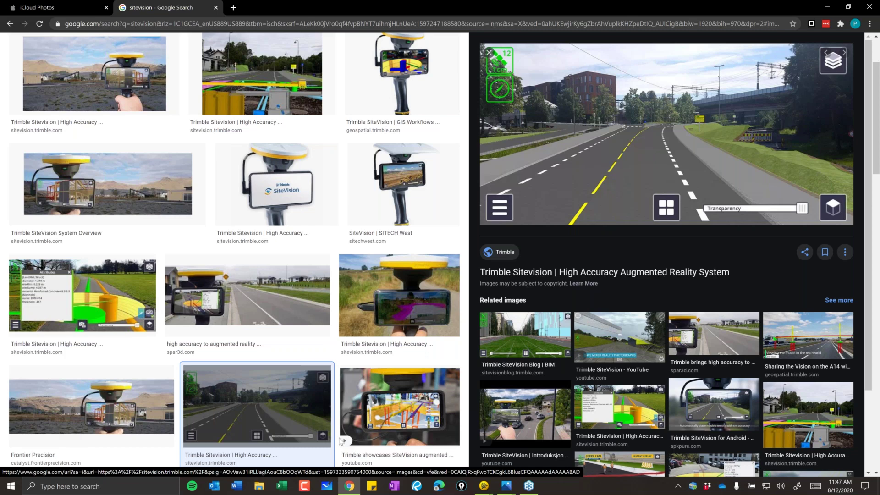
# Switch back to Trimble Business Center and select the 3D-Break line along the outer pavement edge beside the grassed slope in 3D.
pyautogui.click(827, 7)
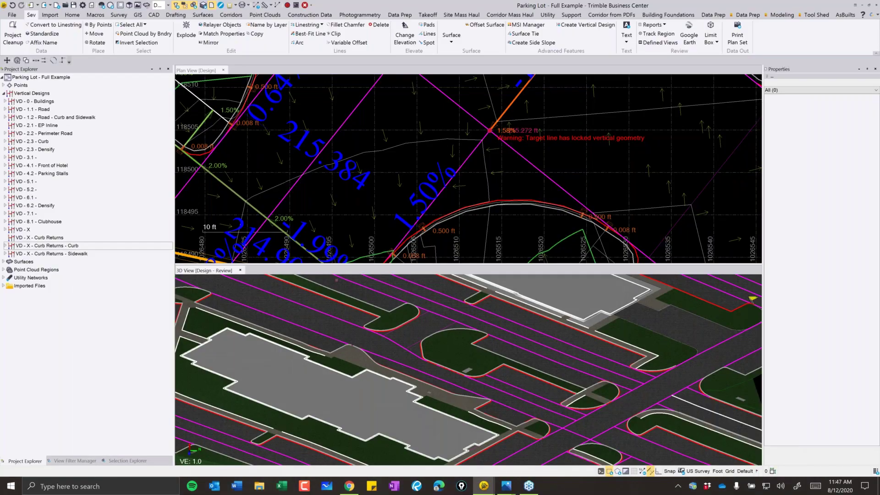
pyautogui.scroll(-3, 459, 411)
pyautogui.moveTo(641, 436); pyautogui.dragTo(466, 448, button='middle')
pyautogui.scroll(-3, 488, 414)
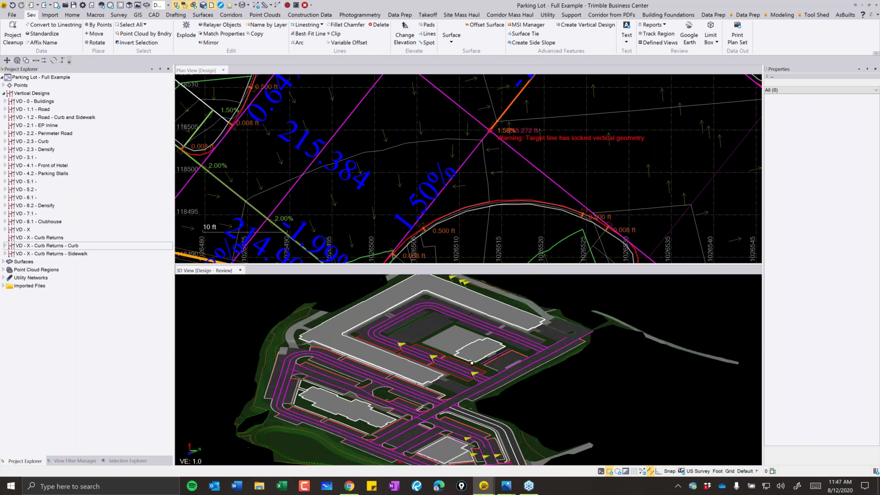
pyautogui.moveTo(477, 460); pyautogui.dragTo(495, 386, button='middle')
pyautogui.scroll(6, 496, 386)
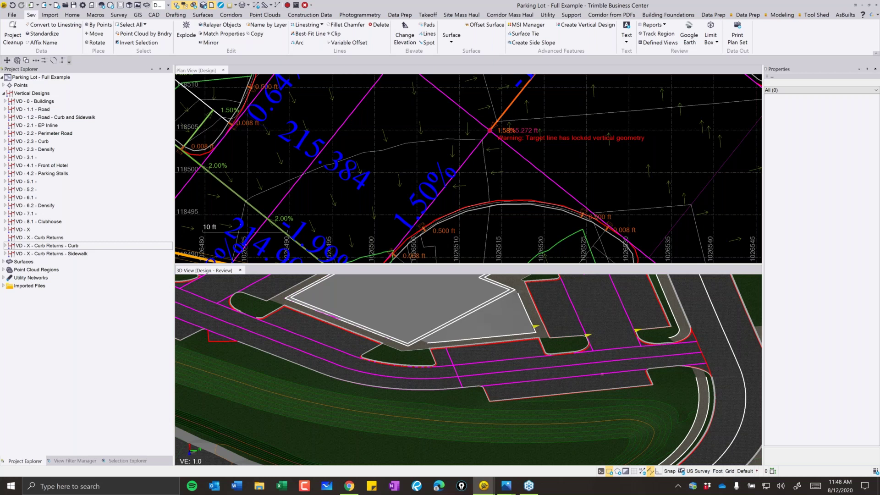
pyautogui.click(628, 390)
# Turn on the Proposed Utilities layer group in the Design - Review view filter.
pyautogui.click(73, 461)
pyautogui.scroll(-2, 56, 218)
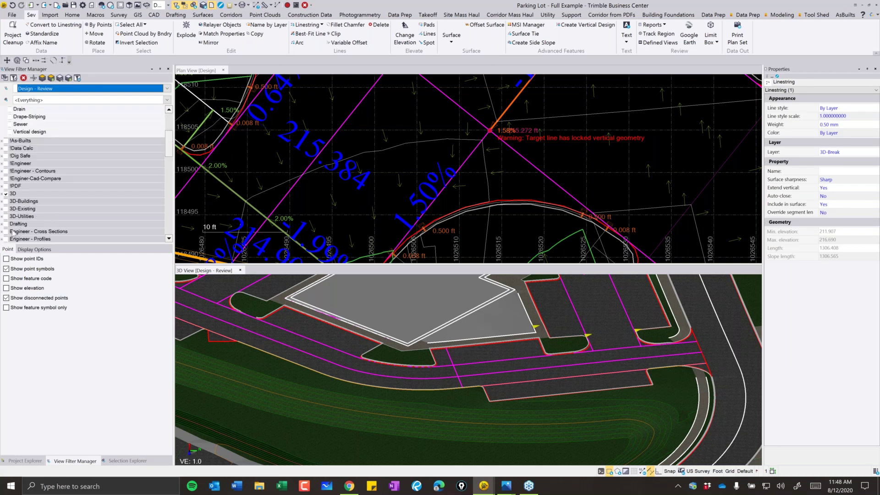
pyautogui.scroll(-3, 18, 232)
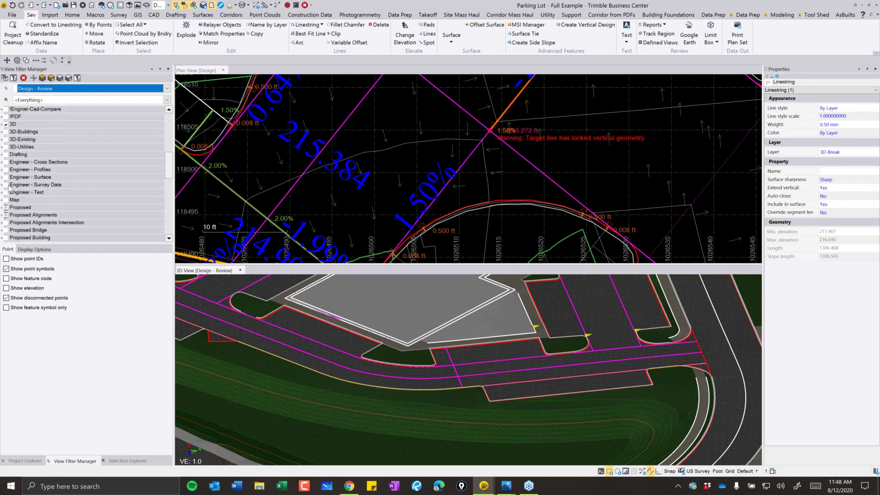
pyautogui.scroll(-1, 7, 218)
pyautogui.scroll(-2, 6, 219)
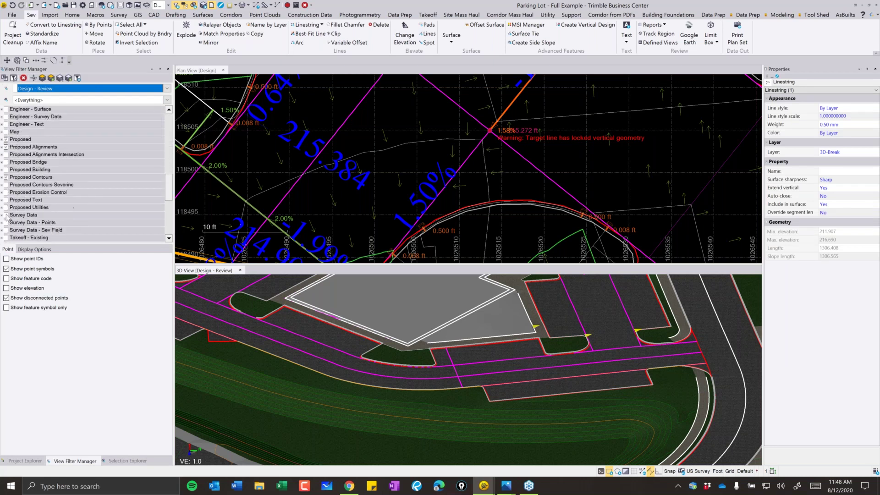
pyautogui.click(6, 208)
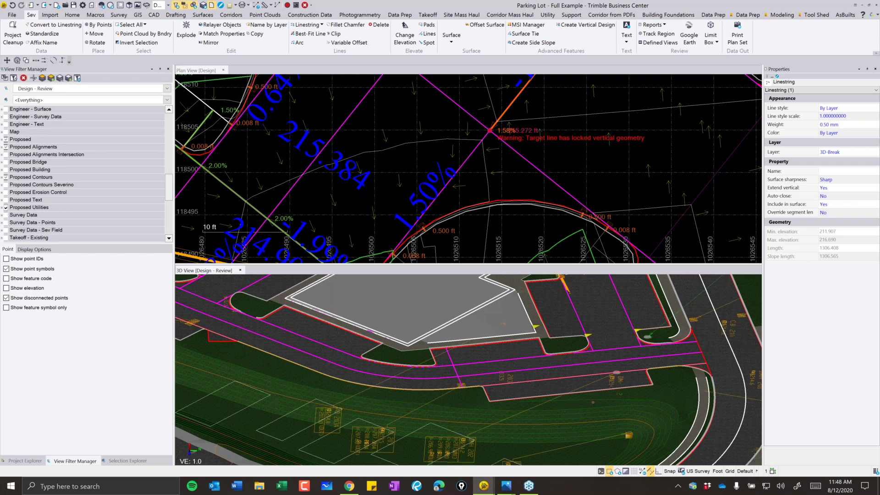
# Examine in 3D how the utility structures sit against the pavement, curb lines and slope along the outer parking edge.
pyautogui.scroll(6, 621, 378)
pyautogui.moveTo(622, 377); pyautogui.dragTo(637, 373, button='middle')
pyautogui.scroll(-3, 638, 369)
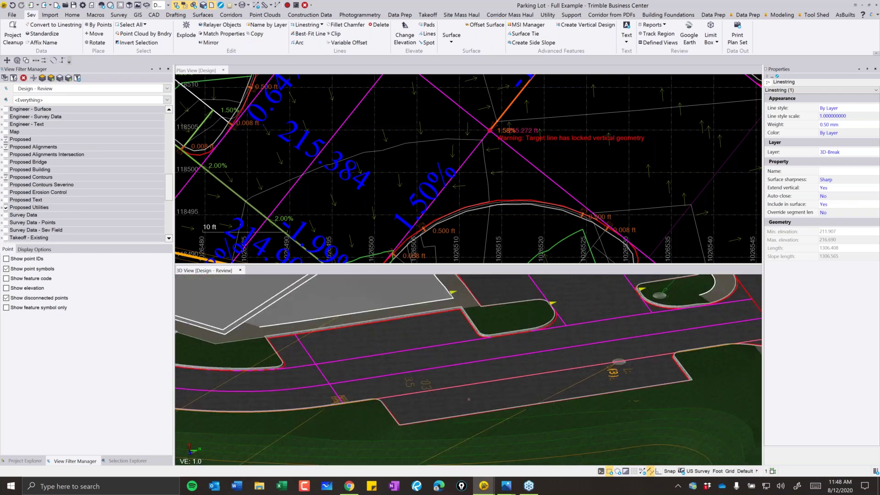
pyautogui.moveTo(469, 399); pyautogui.dragTo(524, 389, button='middle')
pyautogui.scroll(4, 409, 396)
pyautogui.moveTo(409, 396); pyautogui.dragTo(451, 396, button='middle')
pyautogui.scroll(-2, 449, 397)
pyautogui.moveTo(449, 396); pyautogui.dragTo(466, 393)
pyautogui.scroll(5, 500, 371)
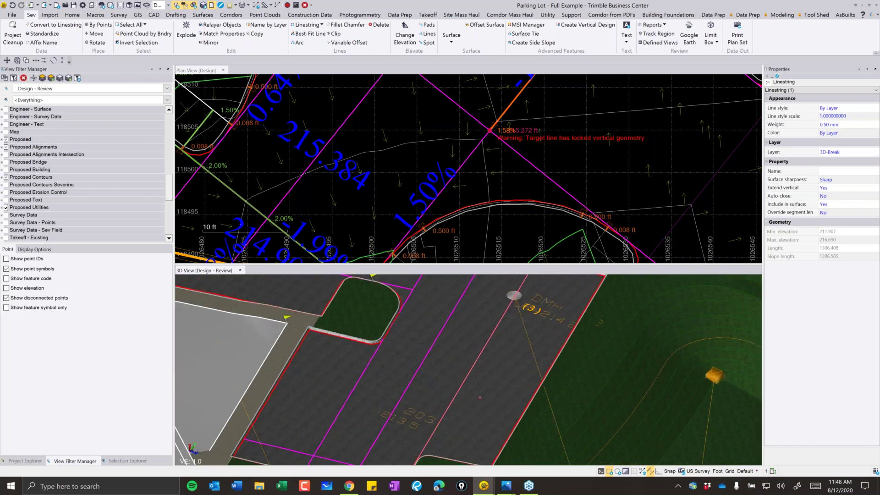
# Select the P-EP linestring that overlaps the 3D-Break line along the straight curb between the curb returns.
pyautogui.moveTo(500, 371); pyautogui.dragTo(519, 370)
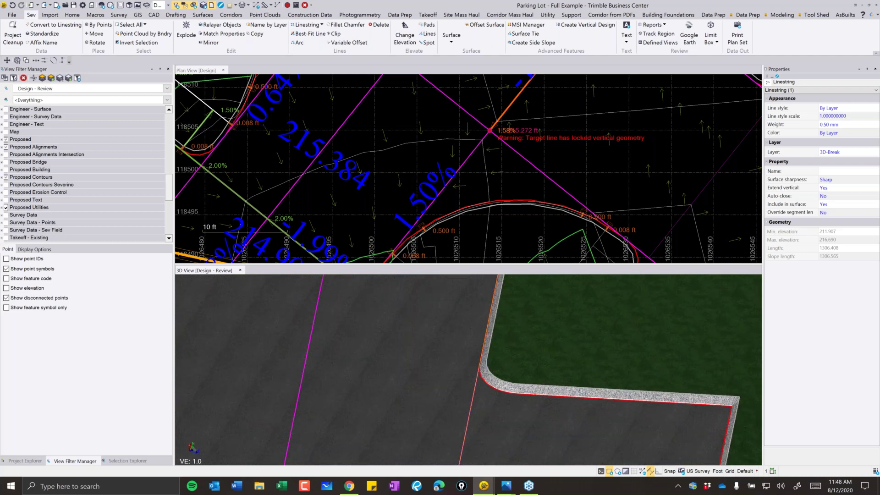
pyautogui.moveTo(504, 303); pyautogui.dragTo(506, 369, button='middle')
pyautogui.scroll(3, 506, 369)
pyautogui.moveTo(506, 369); pyautogui.dragTo(516, 369)
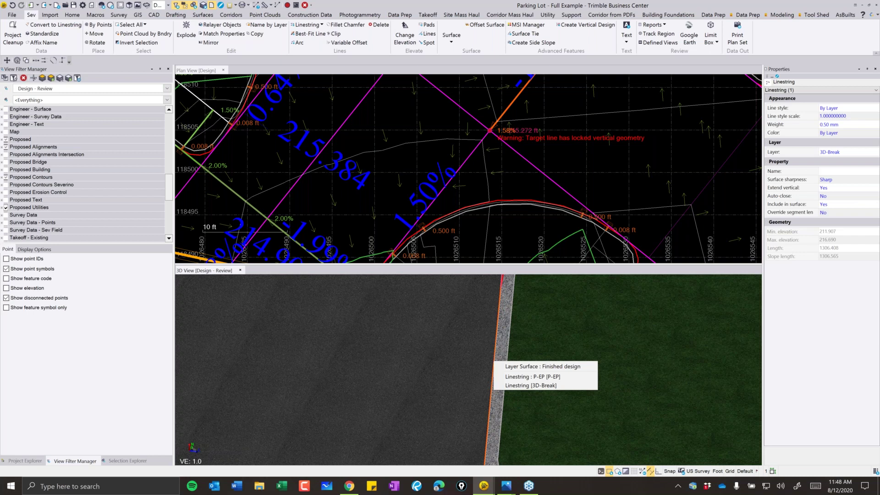
pyautogui.click(532, 376)
# Locate the same stretch of curb between the curb returns in the plan view and clear the line selection.
pyautogui.scroll(-8, 488, 216)
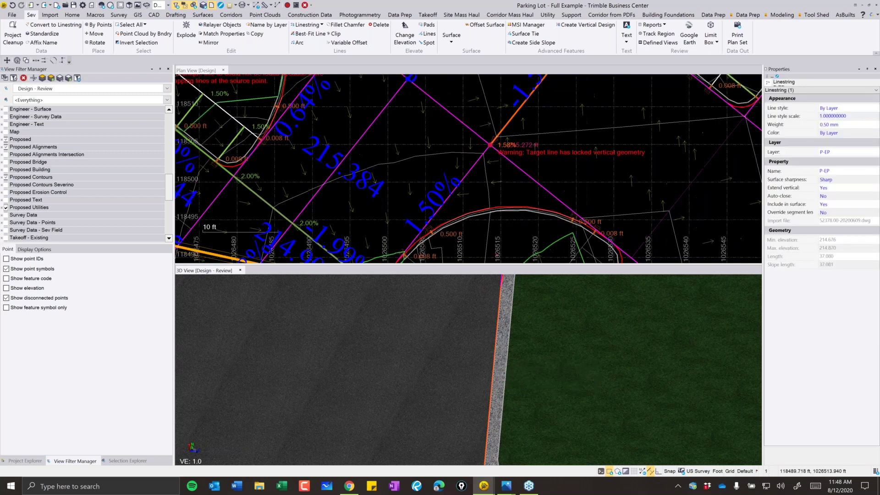
pyautogui.moveTo(652, 122); pyautogui.dragTo(536, 205, button='middle')
pyautogui.scroll(8, 534, 204)
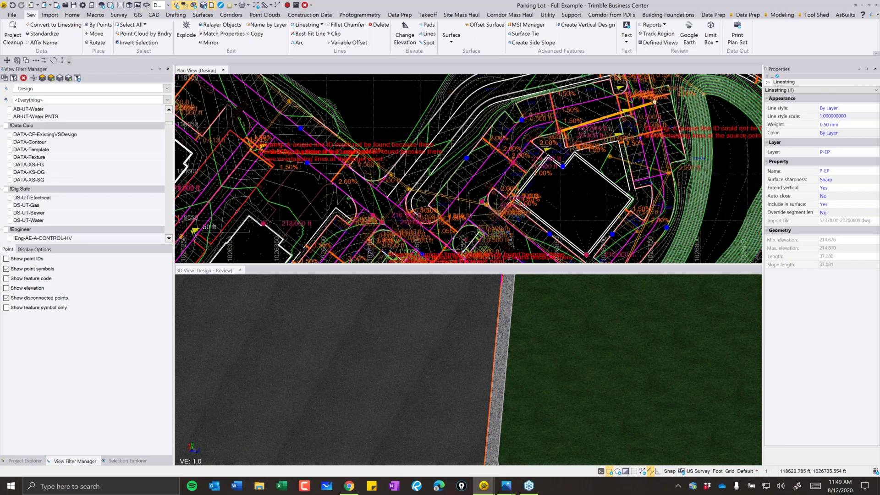
pyautogui.scroll(1, 528, 183)
pyautogui.click(536, 147)
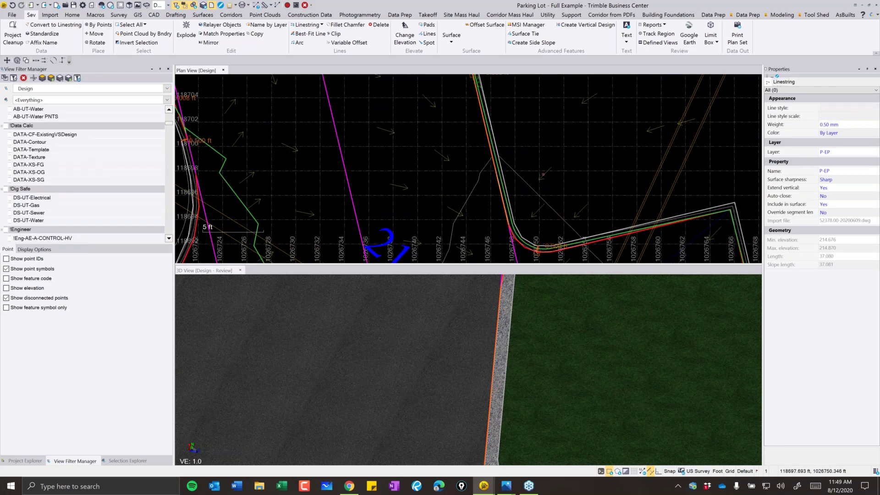
pyautogui.scroll(-3, 536, 142)
pyautogui.press('Escape')
pyautogui.moveTo(537, 141); pyautogui.dragTo(548, 207, button='middle')
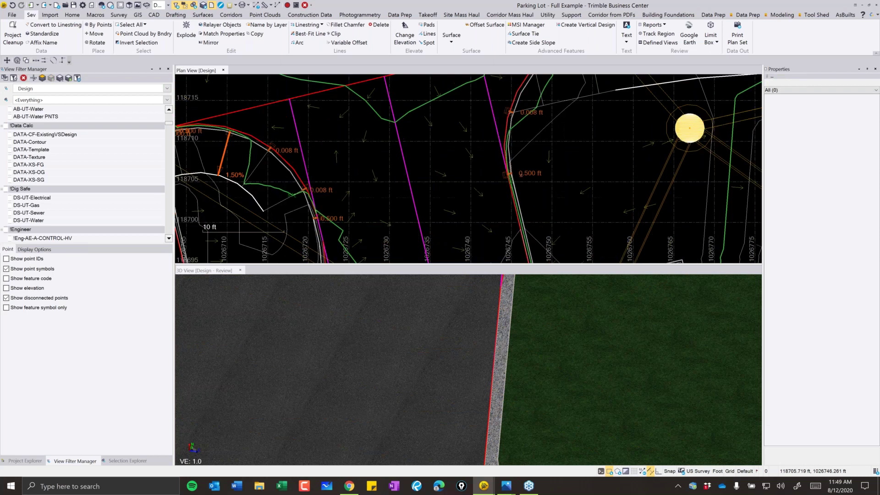
# Mark the ends and direction of the straight curb between the two curb returns with pink pen arrows in the plan view.
pyautogui.click(467, 488)
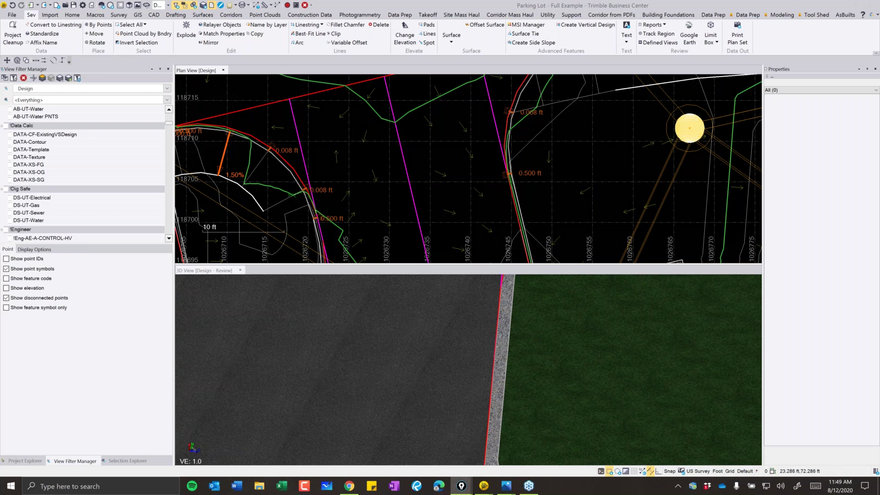
pyautogui.scroll(-3, 678, 135)
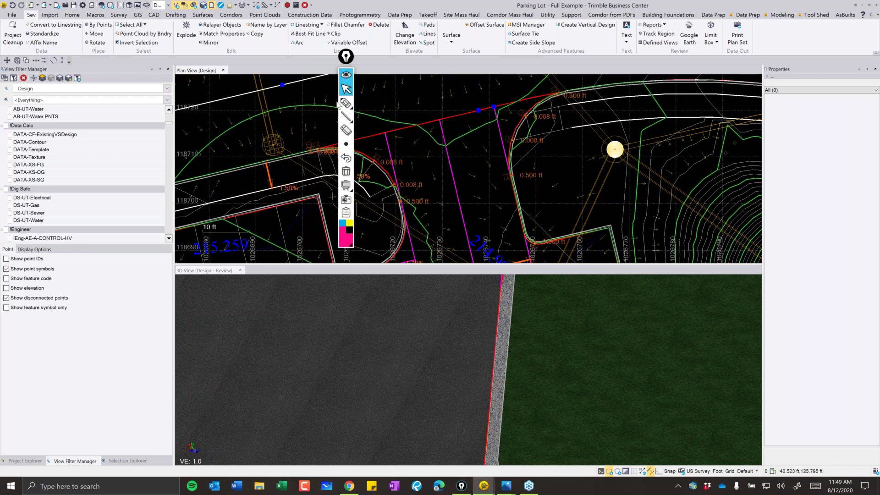
pyautogui.click(345, 103)
pyautogui.moveTo(509, 175); pyautogui.dragTo(552, 161)
pyautogui.moveTo(550, 227); pyautogui.dragTo(526, 235)
pyautogui.moveTo(510, 170); pyautogui.dragTo(523, 213)
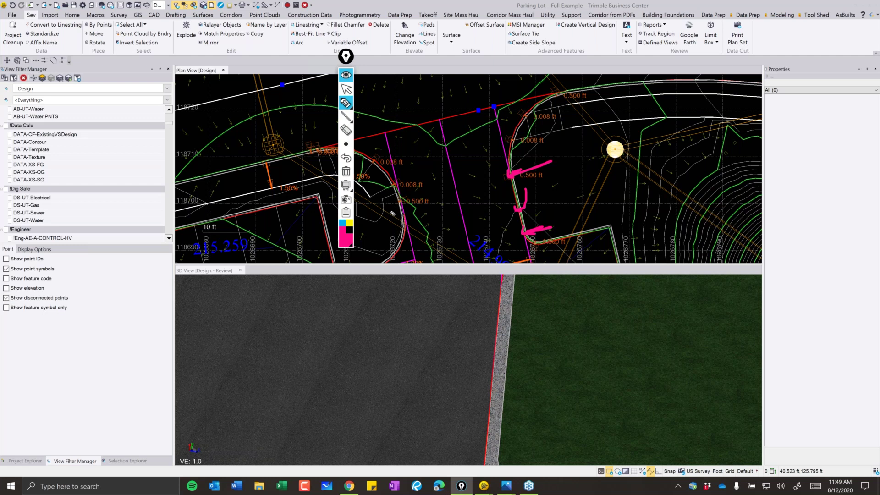
# Move the pen toolbar away from the marked curb, adjust the pen size and hide the pen annotations.
pyautogui.moveTo(349, 61); pyautogui.dragTo(236, 102)
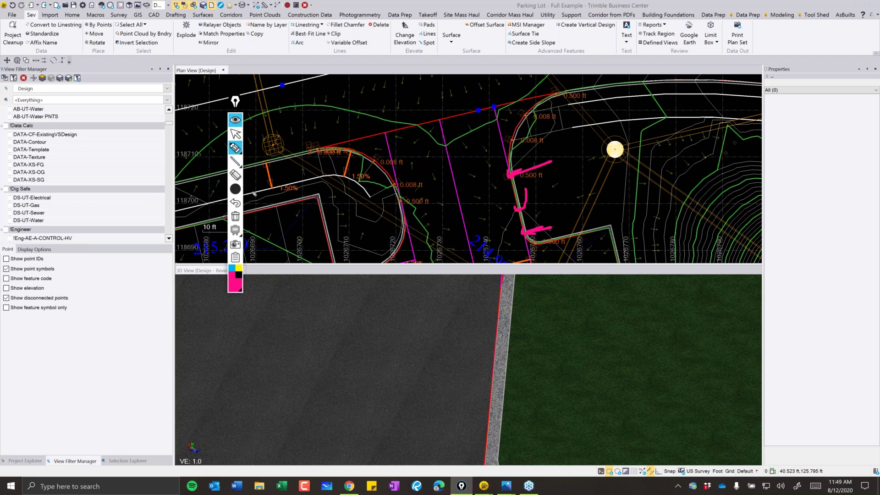
pyautogui.click(236, 191)
pyautogui.click(193, 189)
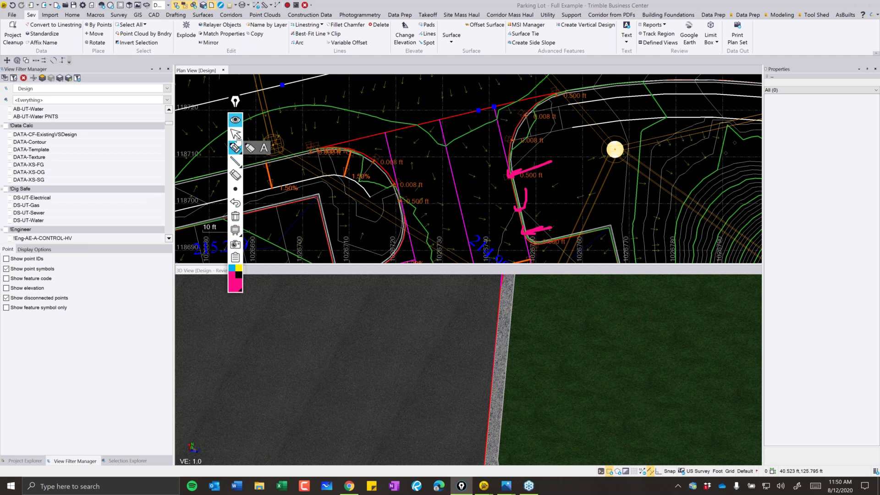
pyautogui.click(235, 121)
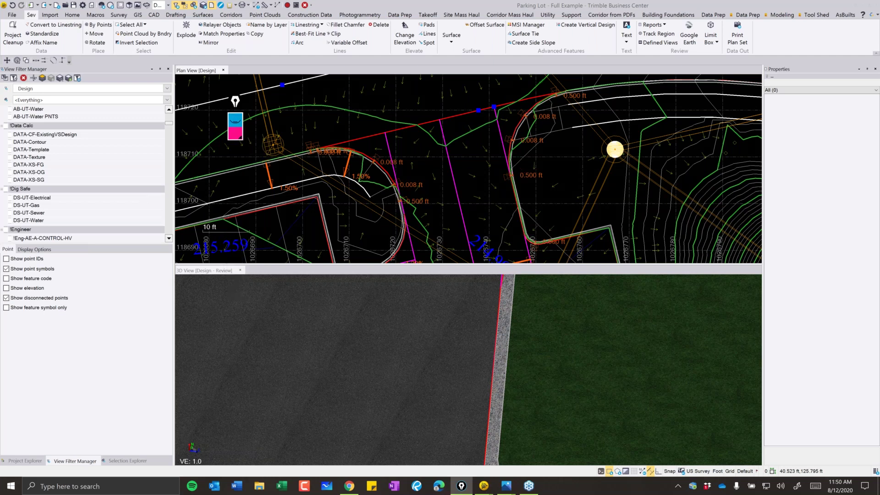
# Select all vertical designs from VD - 0 - Buildings through VD - X - Curb Returns - Sidewalk, and reselect only VD - 0 - Buildings.
pyautogui.click(36, 461)
pyautogui.click(51, 101)
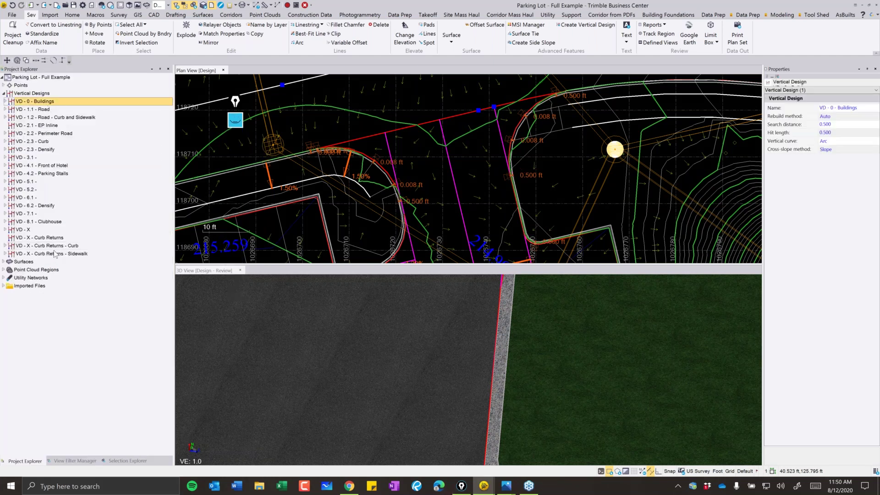
pyautogui.keyDown('shift'); pyautogui.click(55, 254); pyautogui.keyUp('shift')
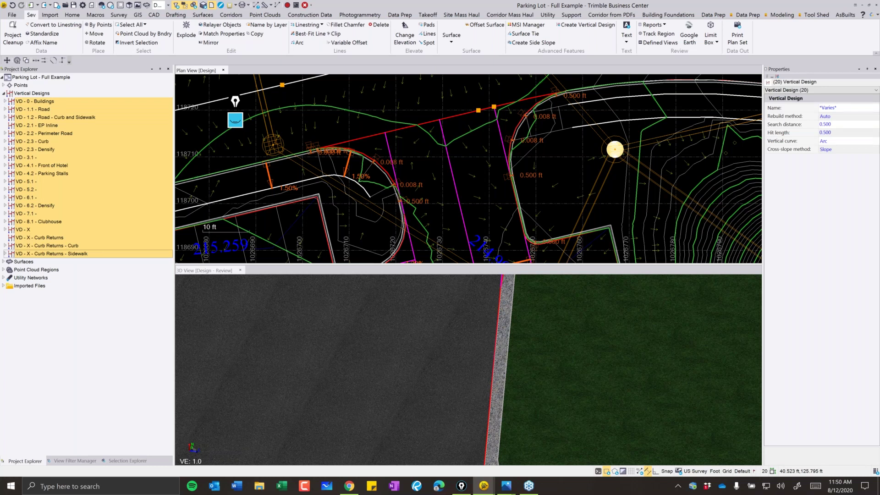
pyautogui.click(46, 101)
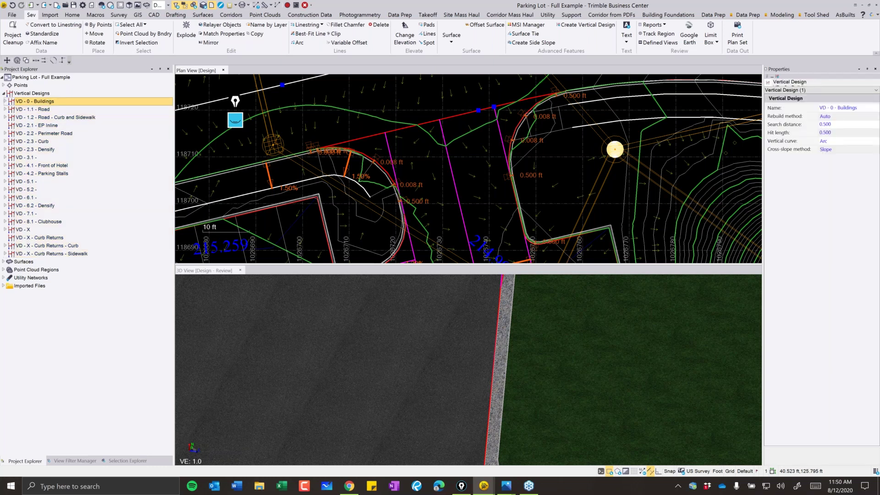
# Examine the vertical designs around the building in the plan view and the whole modelled site out to the roundabout in the 3D view.
pyautogui.rightClick(53, 101)
pyautogui.click(79, 127)
pyautogui.scroll(-2, 522, 184)
pyautogui.scroll(-2, 512, 185)
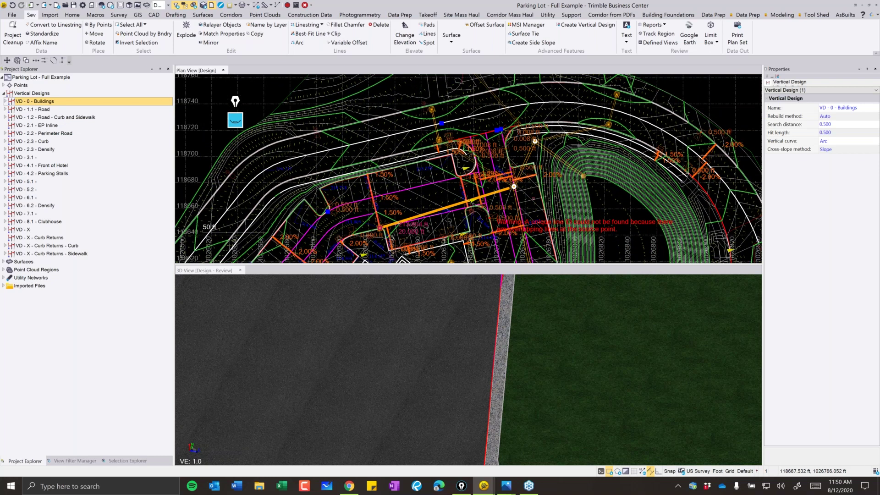
pyautogui.moveTo(568, 248); pyautogui.dragTo(519, 201, button='middle')
pyautogui.scroll(2, 523, 247)
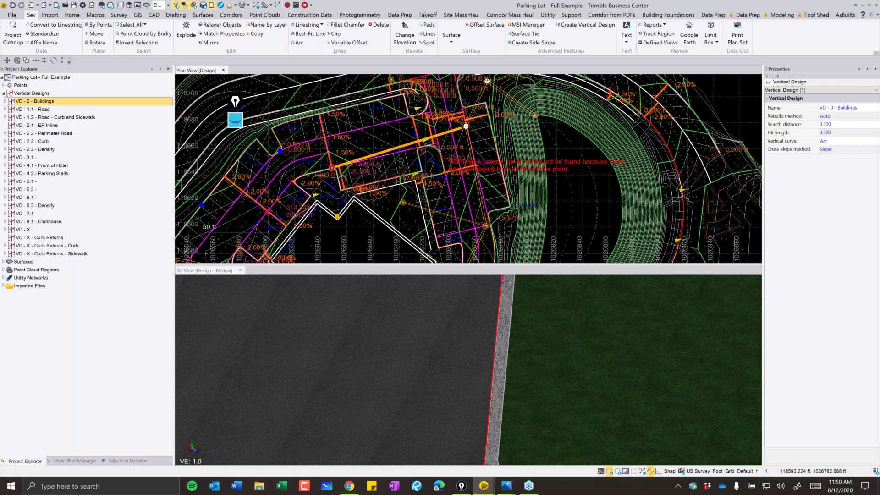
pyautogui.moveTo(523, 252); pyautogui.dragTo(543, 185, button='middle')
pyautogui.moveTo(507, 208); pyautogui.dragTo(545, 155, button='middle')
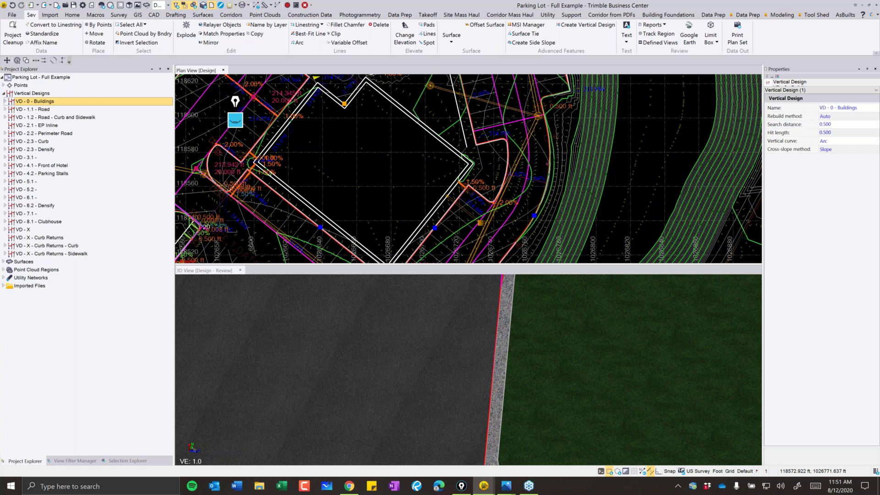
pyautogui.scroll(-6, 452, 347)
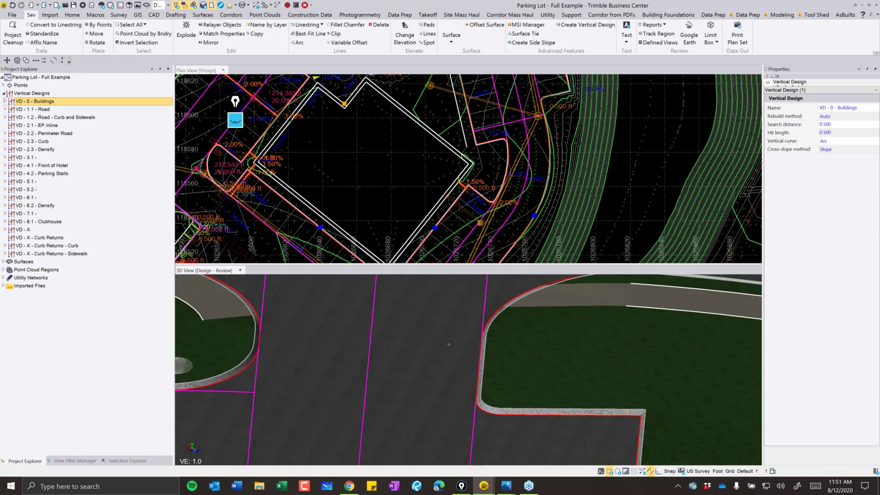
pyautogui.scroll(-8, 468, 368)
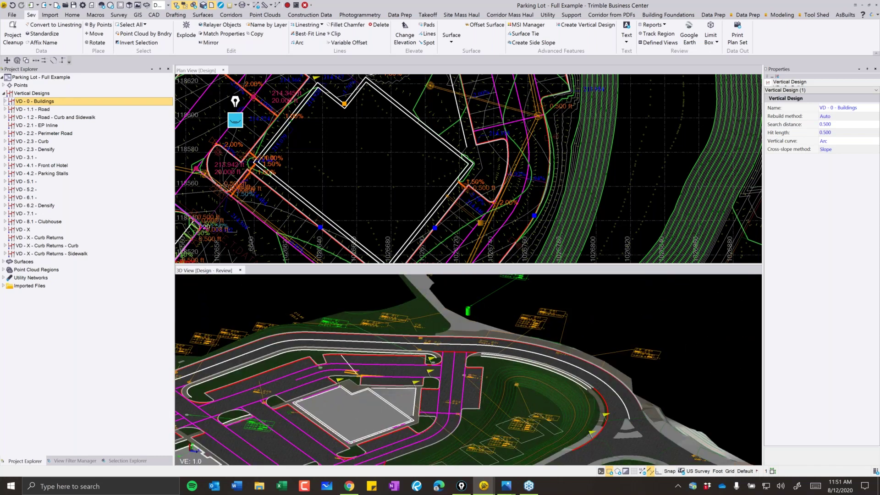
pyautogui.scroll(-2, 641, 296)
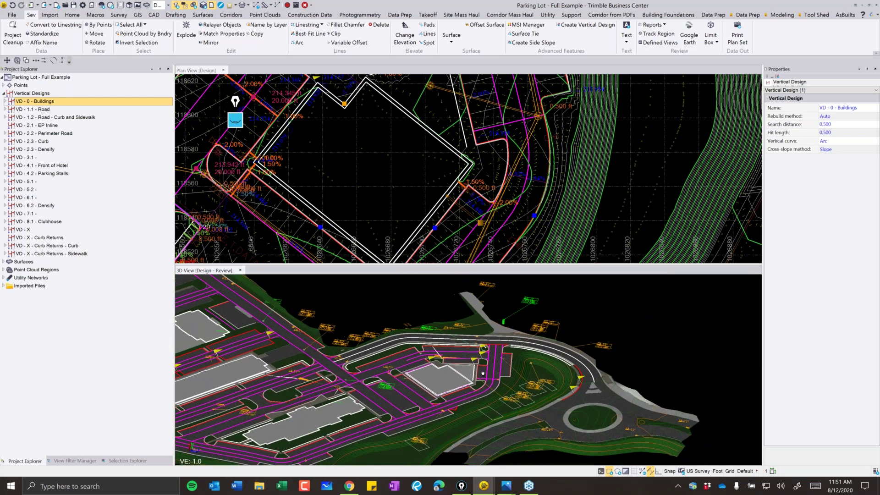
# Switch to the Photos app, close the photo IMG_3445.jpeg and show the desktop.
pyautogui.click(529, 486)
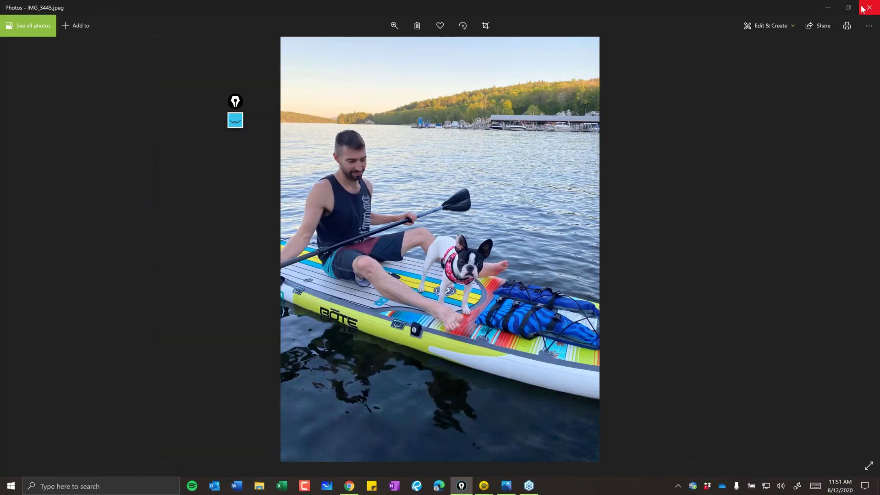
pyautogui.click(862, 8)
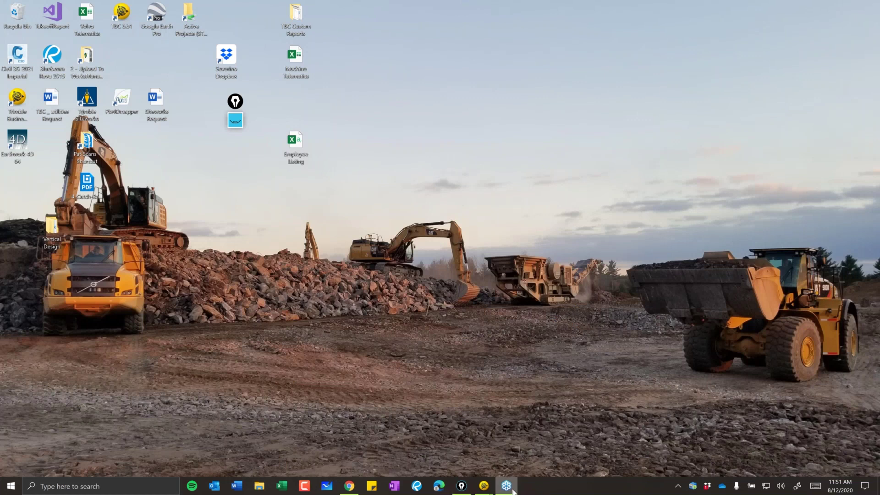
pyautogui.rightClick(512, 492)
pyautogui.click(502, 441)
pyautogui.rightClick(542, 487)
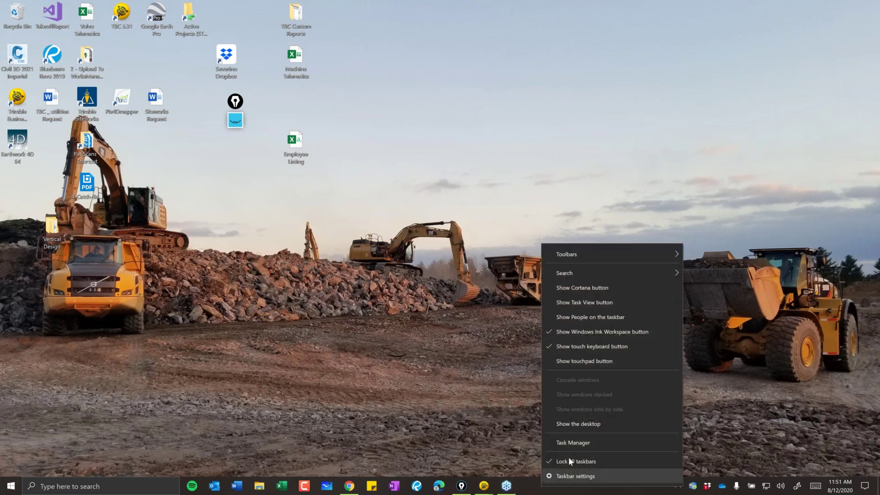
pyautogui.click(586, 426)
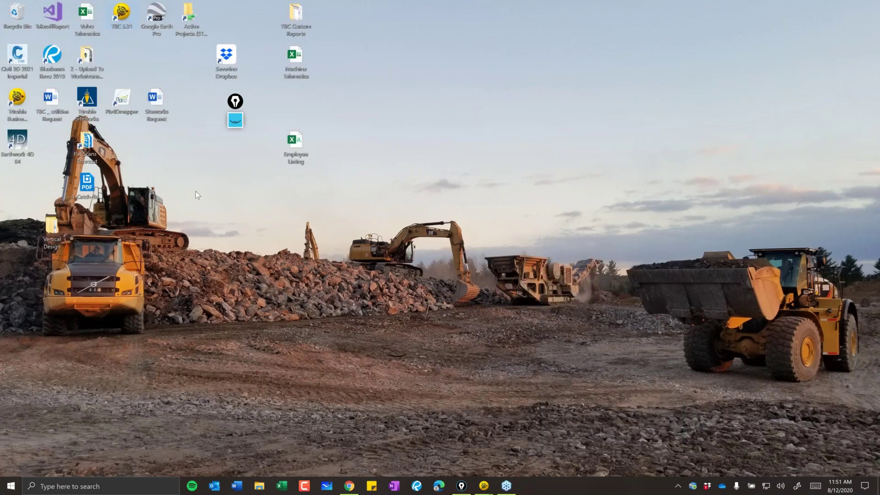
# Show the hidden pen annotations, dismiss the pen toolbar and switch to Desktop 1 from the overview of open windows.
pyautogui.click(235, 120)
pyautogui.click(257, 286)
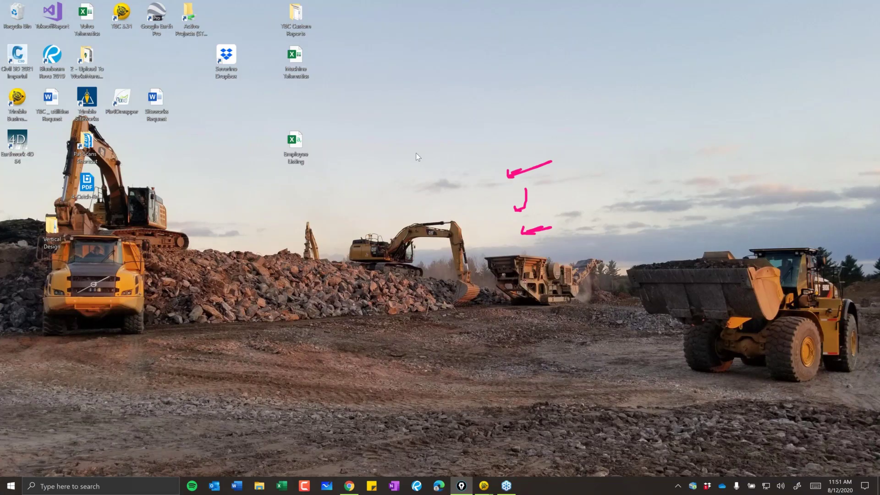
pyautogui.press('super+Tab')
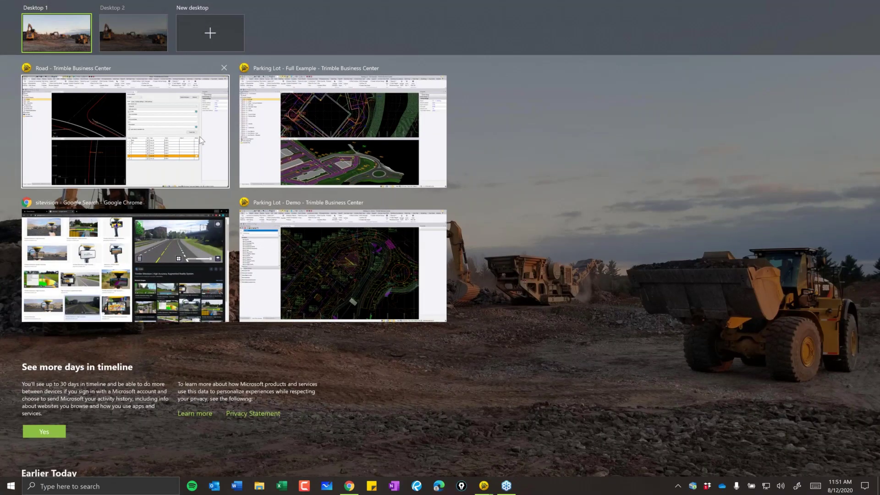
pyautogui.click(69, 33)
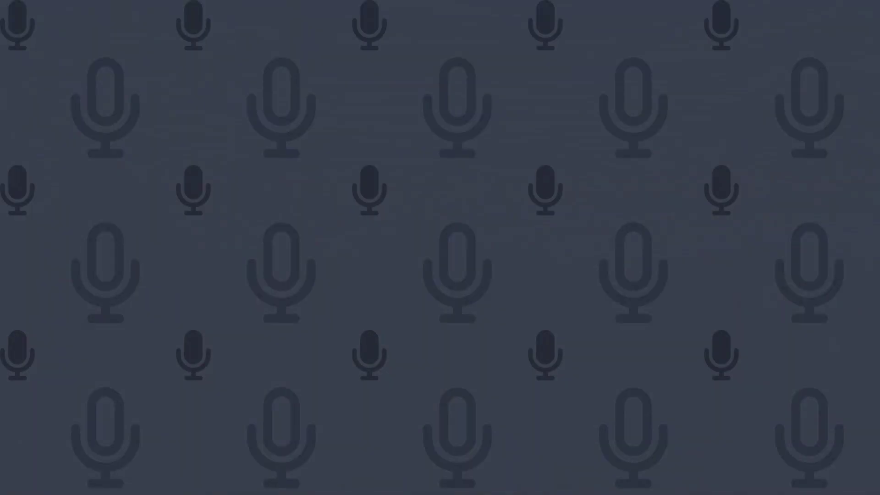